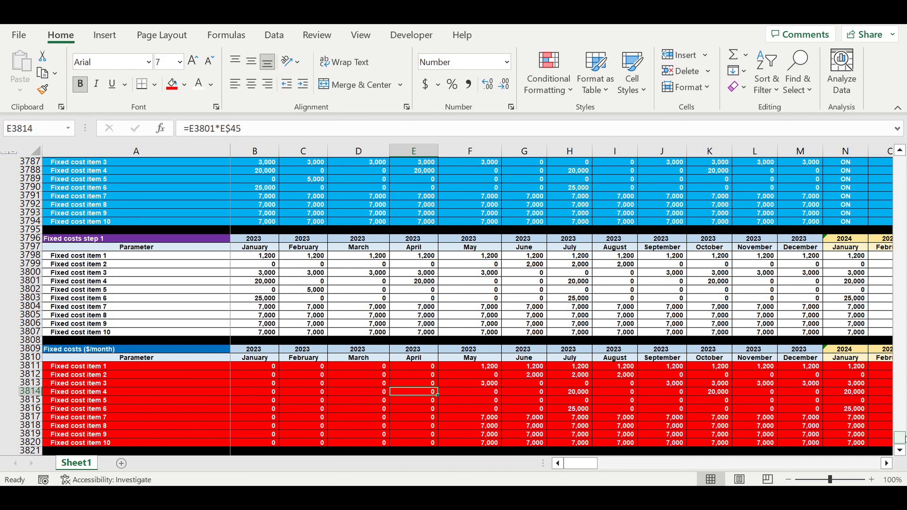
# Review the product list (Product A, Product B) and the production lines (Line 1, Line 2) at the start of the sheet.
pyautogui.moveTo(901, 439); pyautogui.dragTo(900, 162)
pyautogui.moveTo(588, 464); pyautogui.dragTo(574, 469)
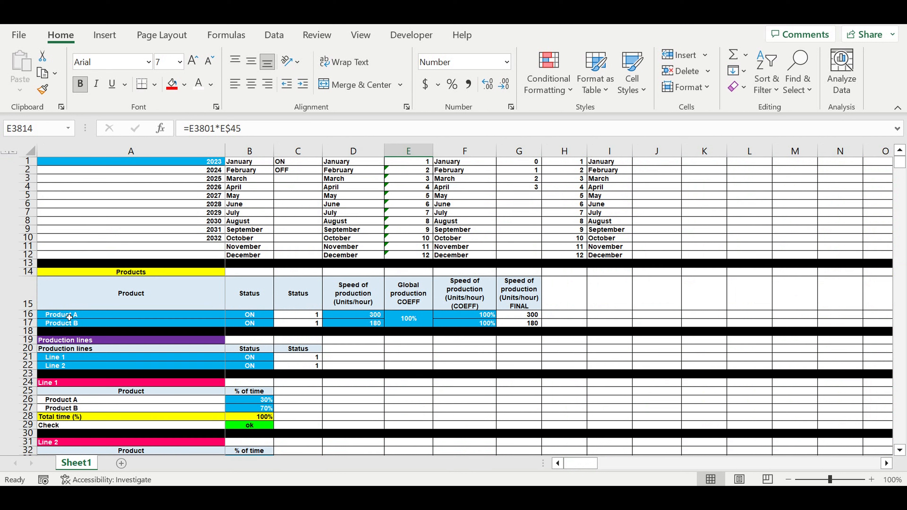
pyautogui.moveTo(69, 317); pyautogui.dragTo(70, 324)
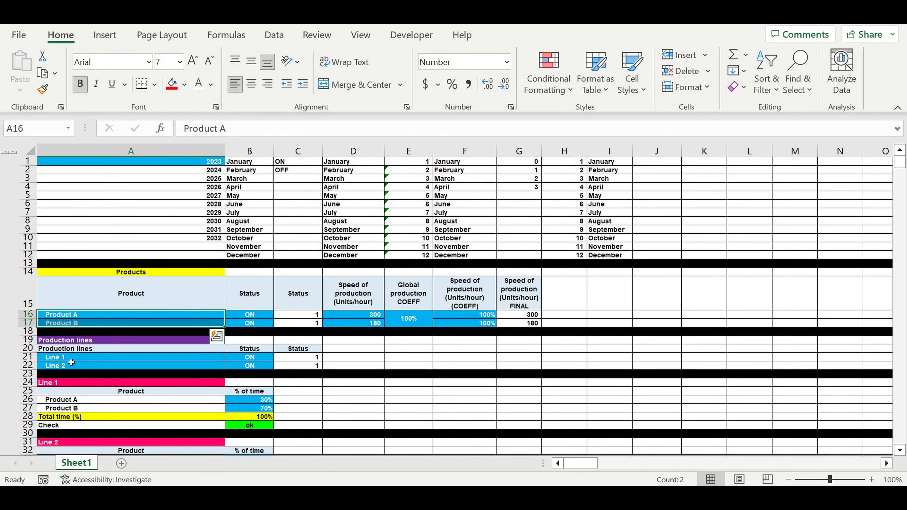
pyautogui.moveTo(69, 357); pyautogui.dragTo(70, 366)
# Examine the operating activity start year and month, and the shift statuses for Line 1 and Line 2.
pyautogui.scroll(-5, 323, 375)
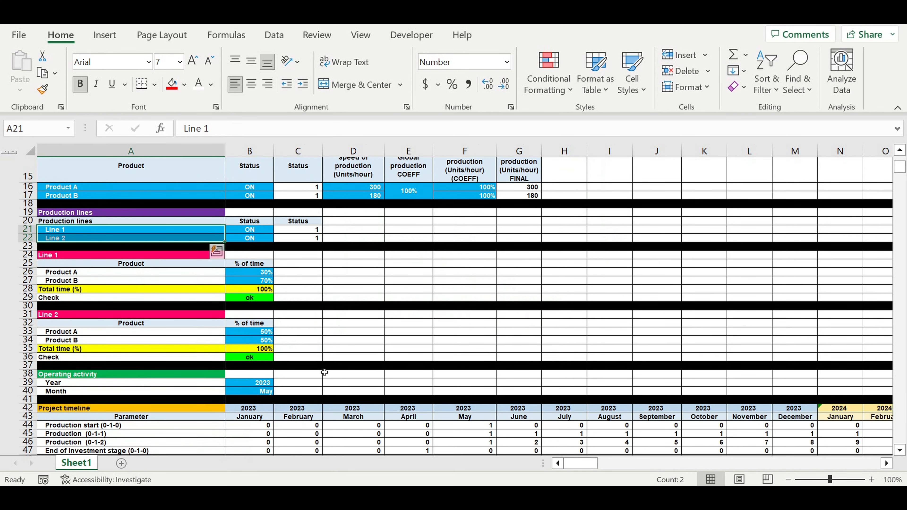
pyautogui.scroll(-2, 325, 373)
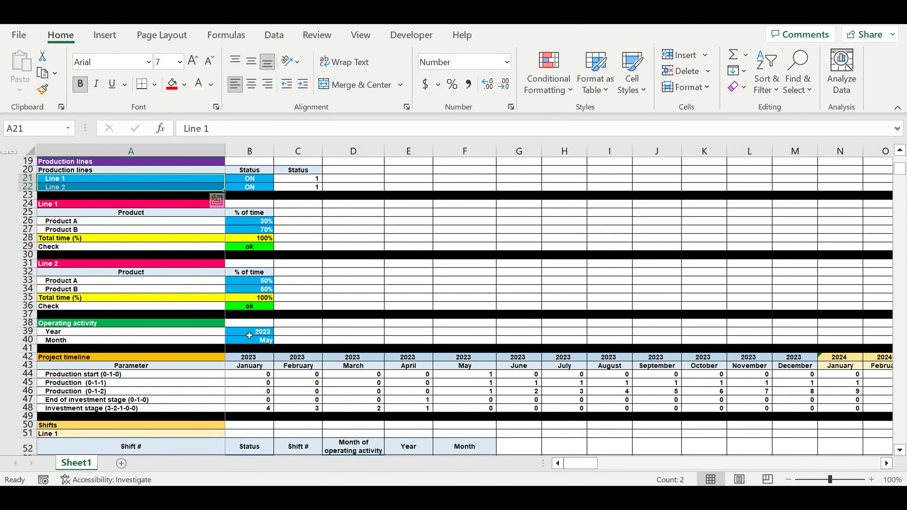
pyautogui.moveTo(249, 335); pyautogui.dragTo(278, 350)
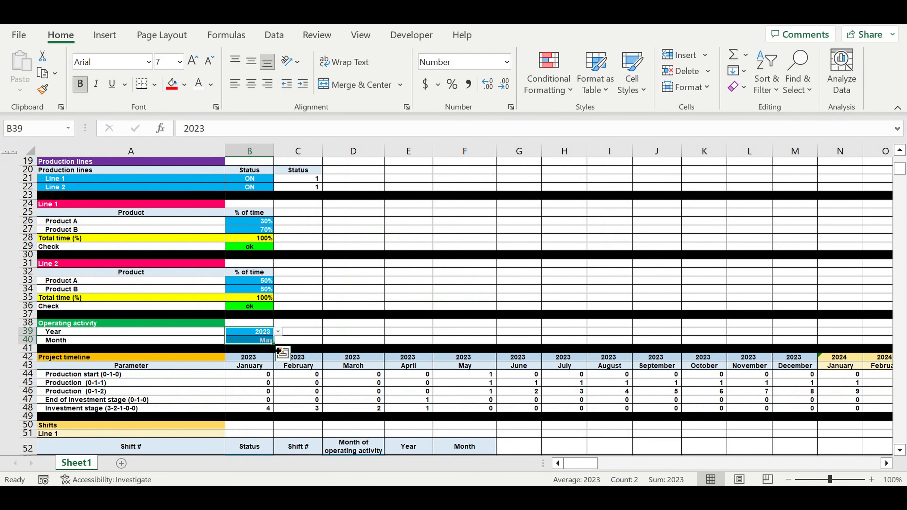
pyautogui.scroll(-1, 337, 368)
pyautogui.scroll(-5, 337, 367)
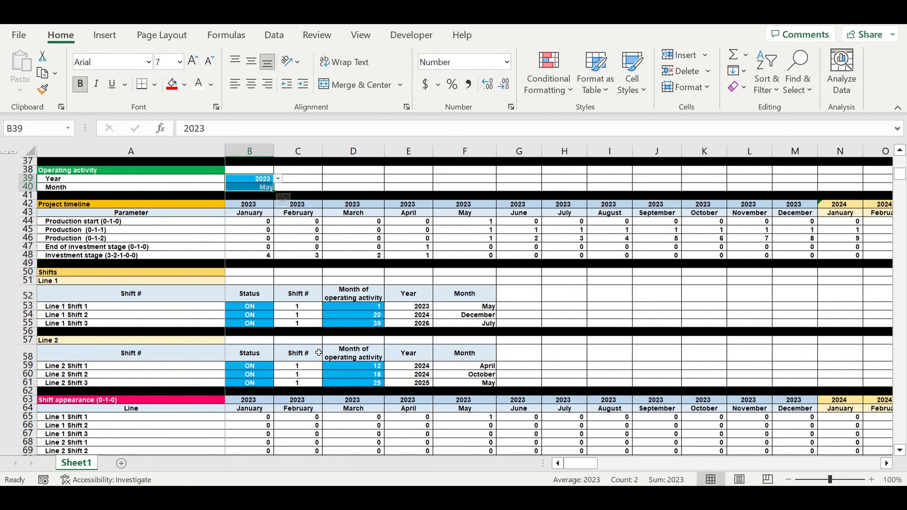
pyautogui.moveTo(250, 306); pyautogui.dragTo(253, 329)
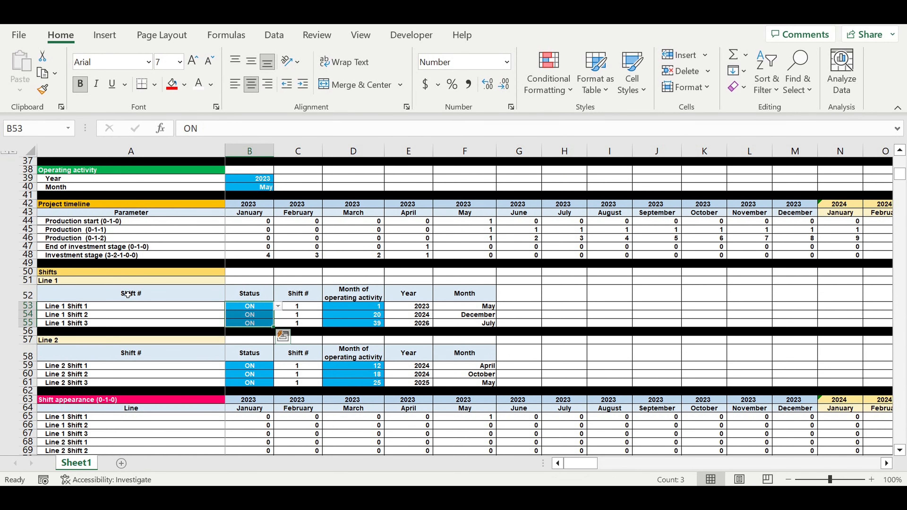
pyautogui.click(63, 283)
pyautogui.moveTo(250, 365); pyautogui.dragTo(255, 386)
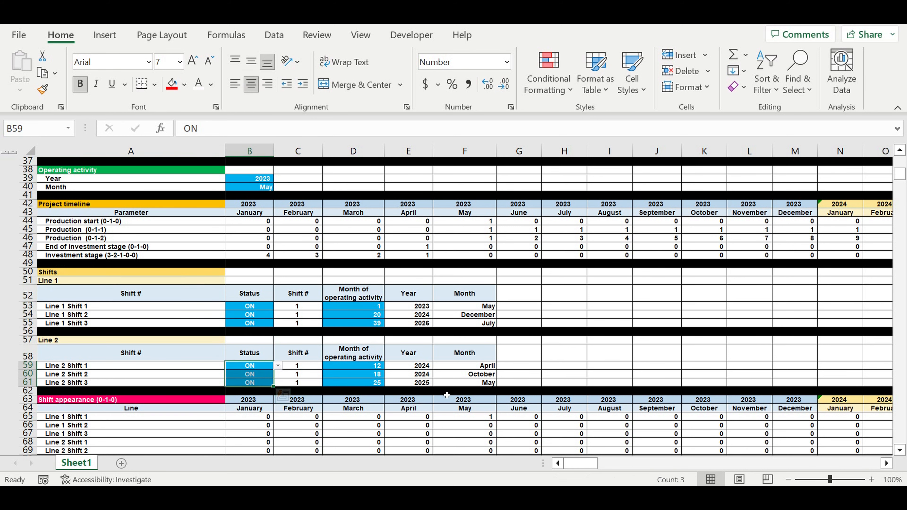
# Review the item names, unit prices and coefficients in the Direct costs library.
pyautogui.scroll(-10, 443, 384)
pyautogui.scroll(-13, 427, 385)
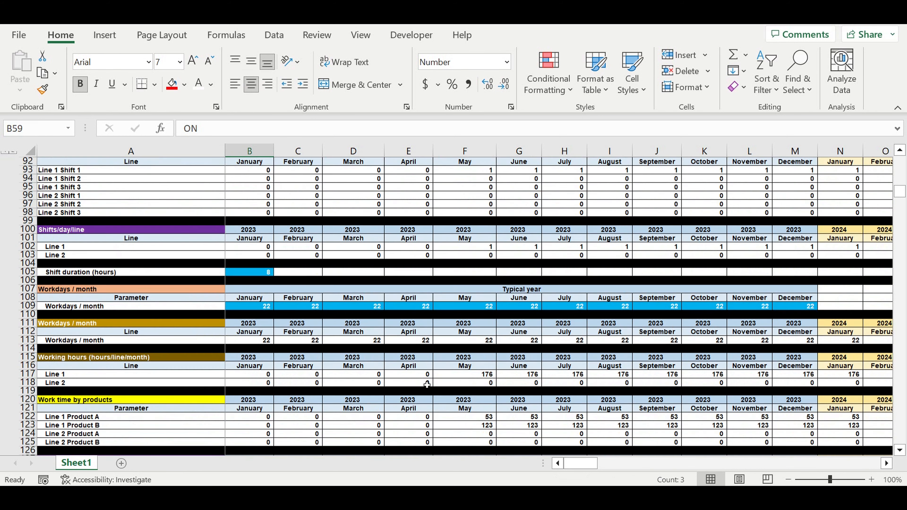
pyautogui.scroll(-6, 424, 386)
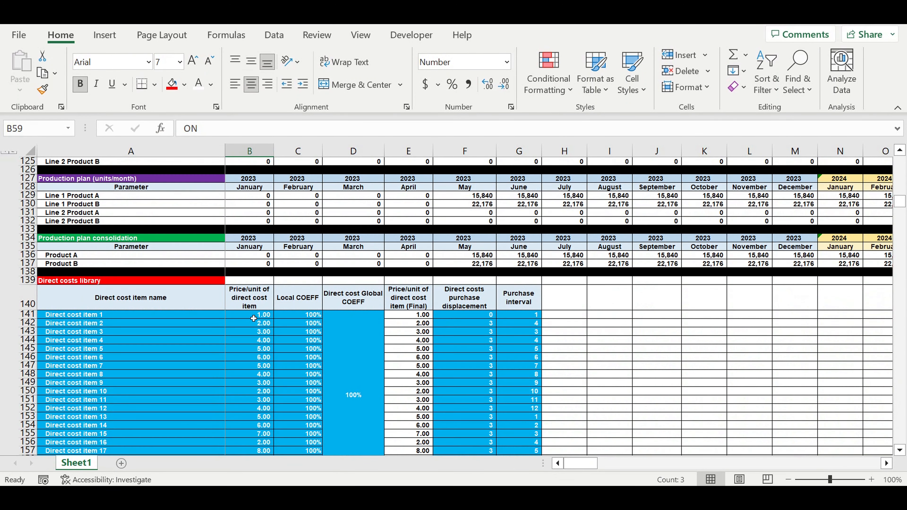
pyautogui.click(172, 313)
pyautogui.moveTo(199, 328); pyautogui.dragTo(366, 416)
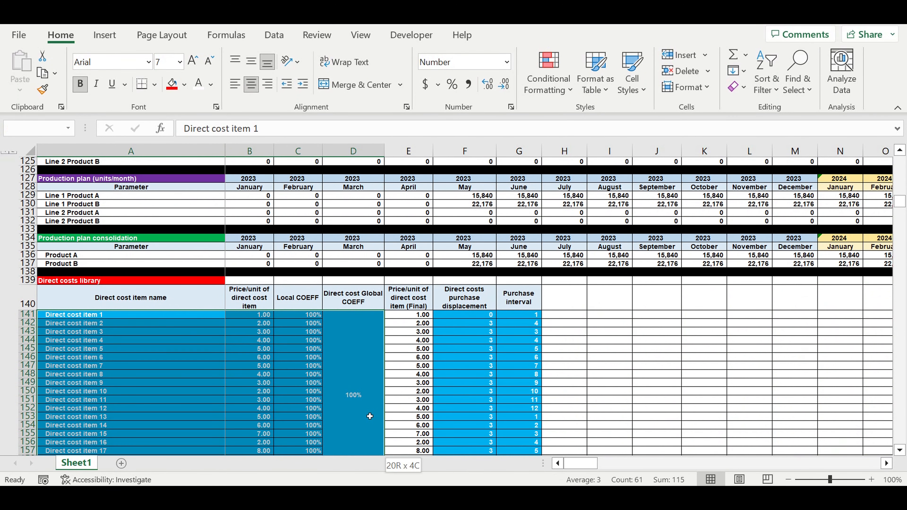
# Examine the direct cost items assigned to Product A and Product B in the Direct costs section.
pyautogui.scroll(-2, 474, 387)
pyautogui.scroll(-8, 474, 386)
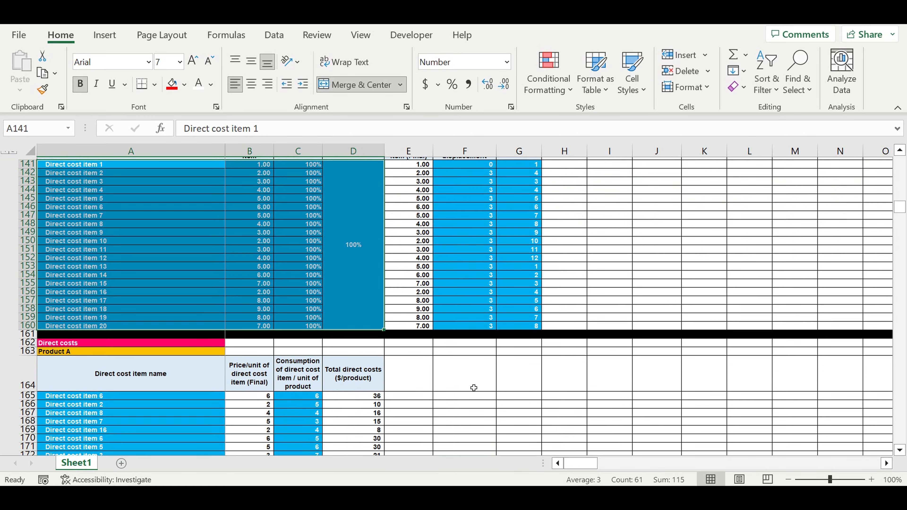
pyautogui.moveTo(120, 267); pyautogui.dragTo(129, 402)
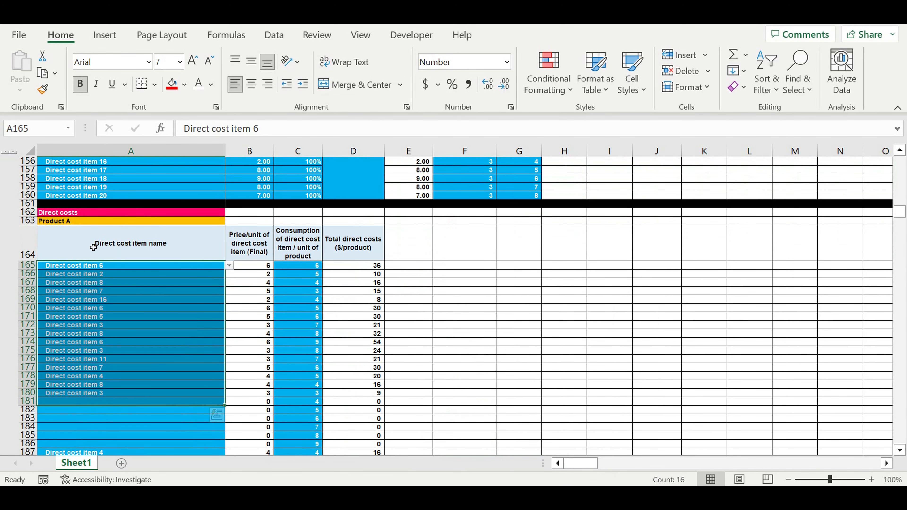
pyautogui.click(57, 224)
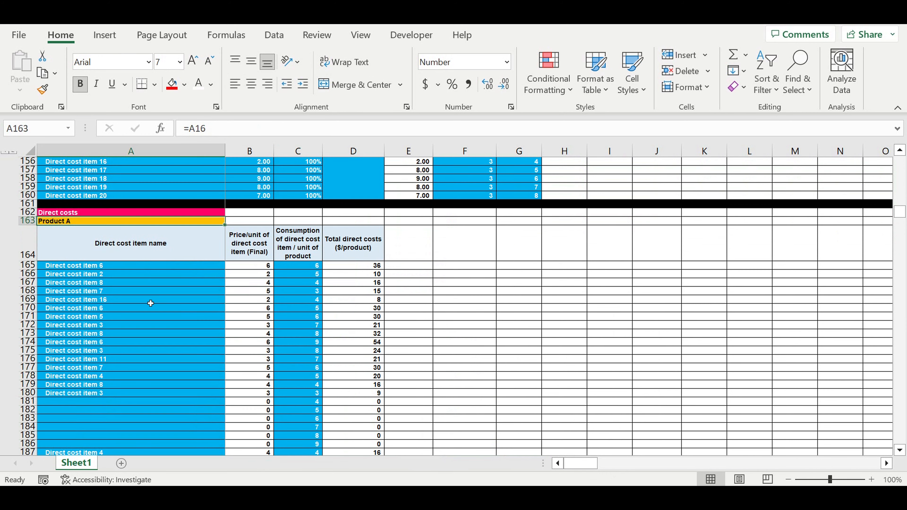
pyautogui.scroll(-7, 154, 307)
pyautogui.scroll(-5, 118, 318)
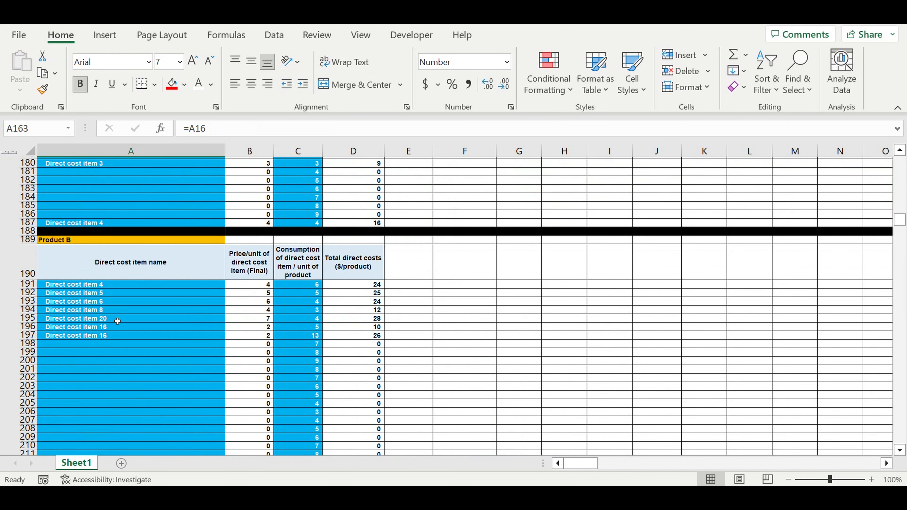
# Look through the raw materials purchasing blocks and review the investment items and monthly amounts in the Investment plan.
pyautogui.scroll(-19, 122, 318)
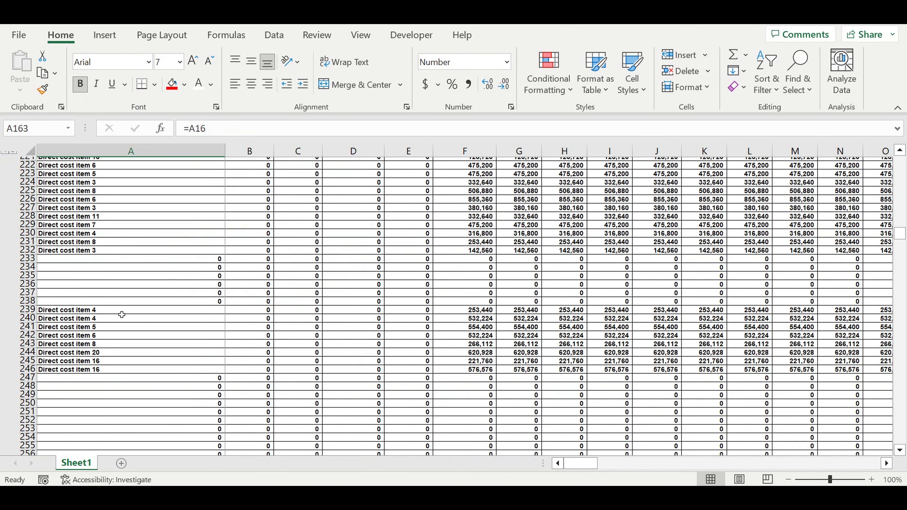
pyautogui.scroll(-20, 122, 315)
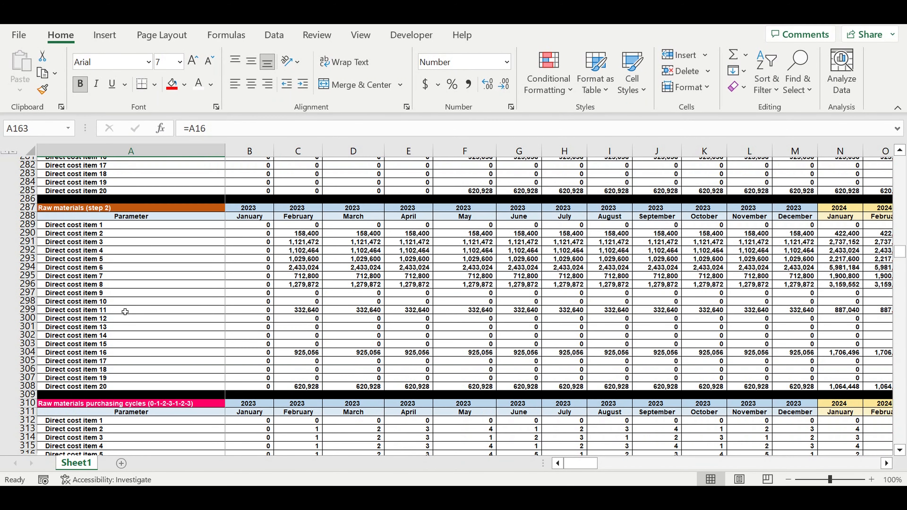
pyautogui.scroll(-20, 128, 309)
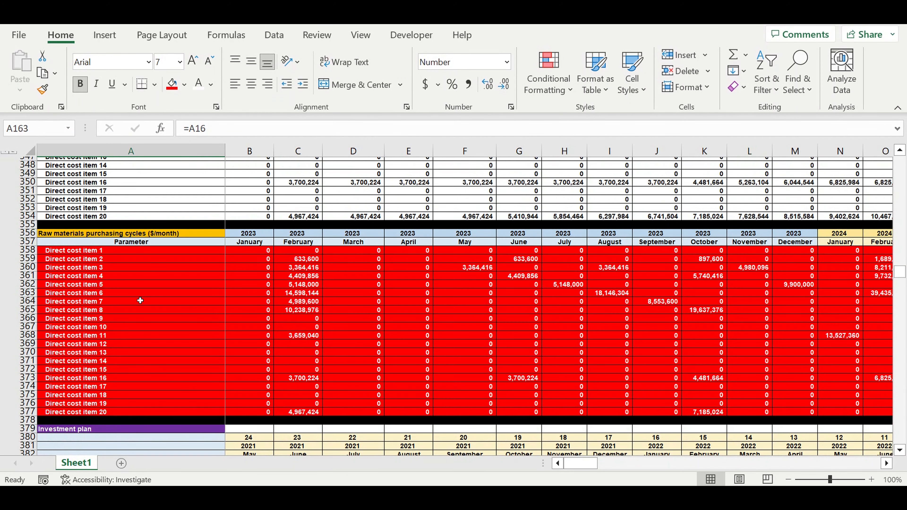
pyautogui.scroll(2, 142, 300)
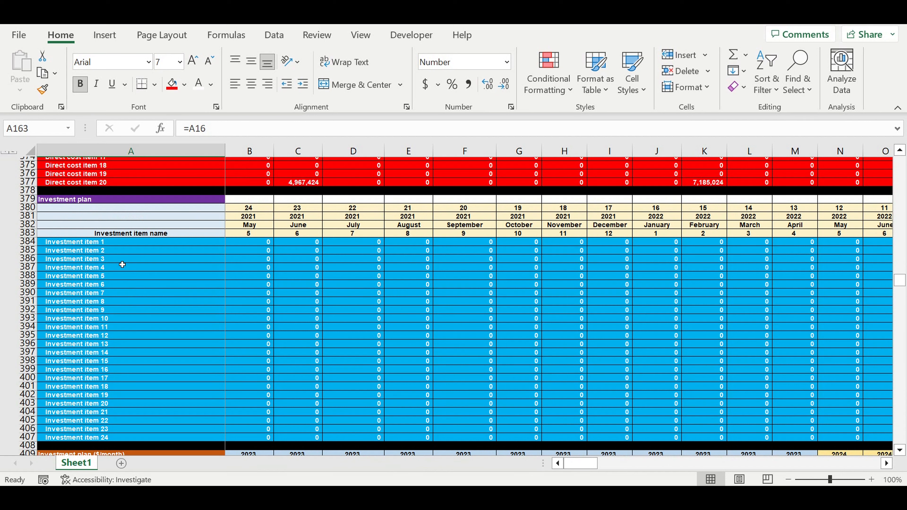
pyautogui.moveTo(95, 245); pyautogui.dragTo(348, 366)
# Examine the shift payroll positions, salaries and headcounts for Line 1 and Line 2, and the fixed payroll positions.
pyautogui.scroll(-1, 340, 373)
pyautogui.scroll(-14, 340, 374)
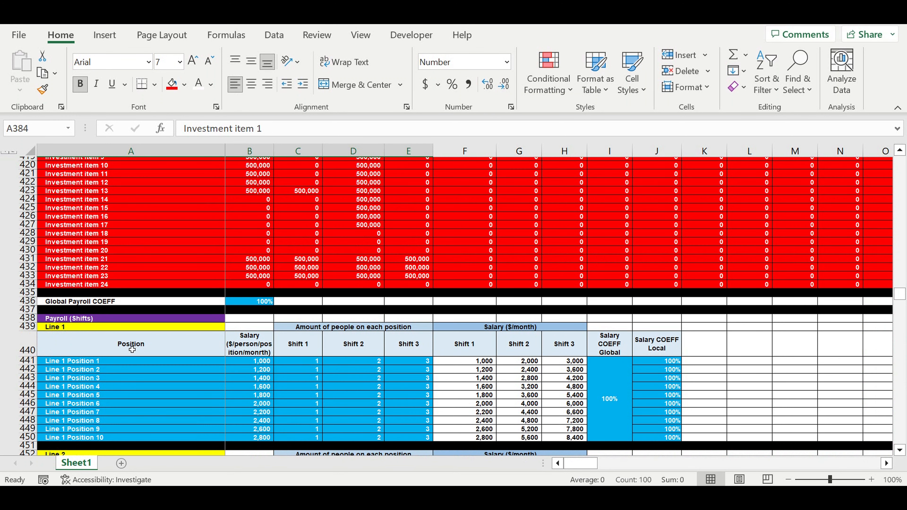
pyautogui.moveTo(130, 362); pyautogui.dragTo(410, 429)
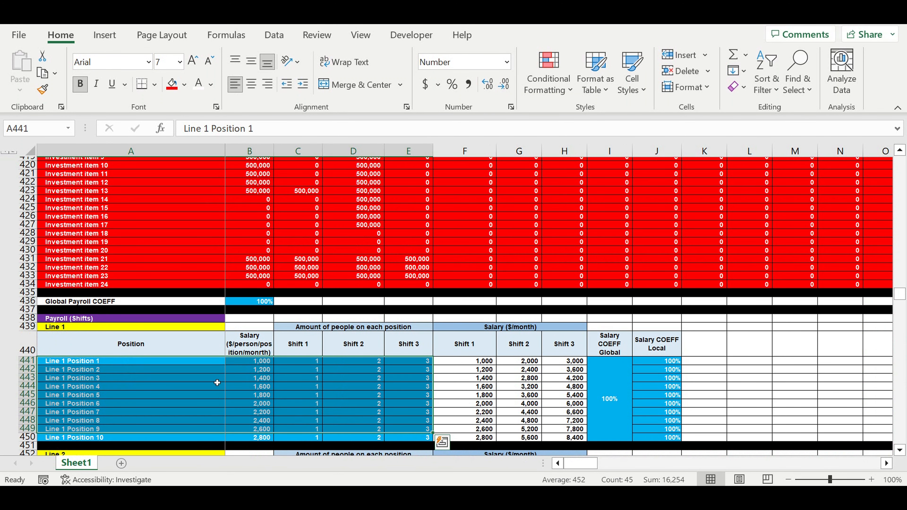
pyautogui.click(63, 331)
pyautogui.scroll(-5, 65, 330)
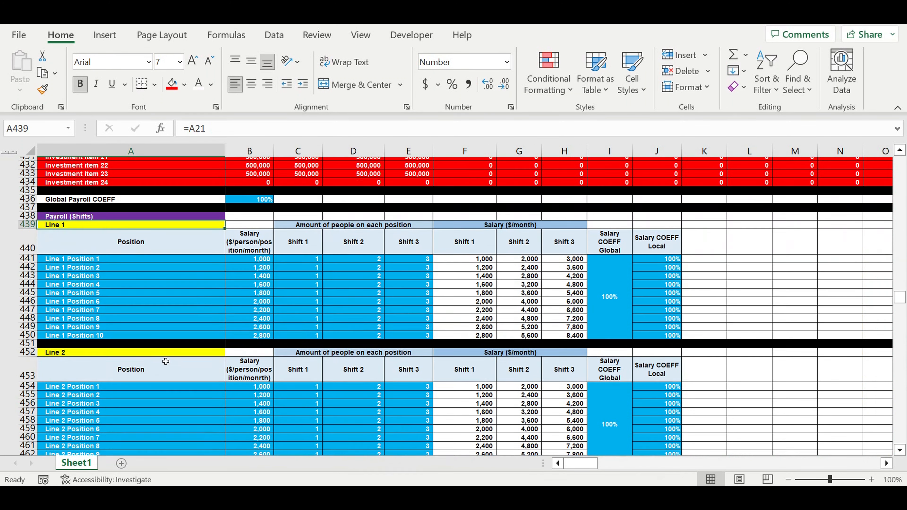
pyautogui.click(68, 328)
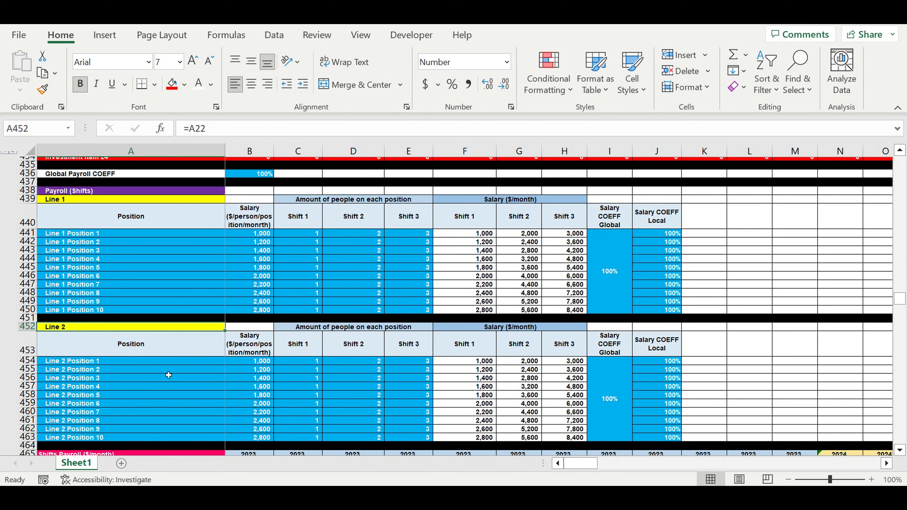
pyautogui.scroll(-7, 170, 371)
pyautogui.scroll(-9, 170, 371)
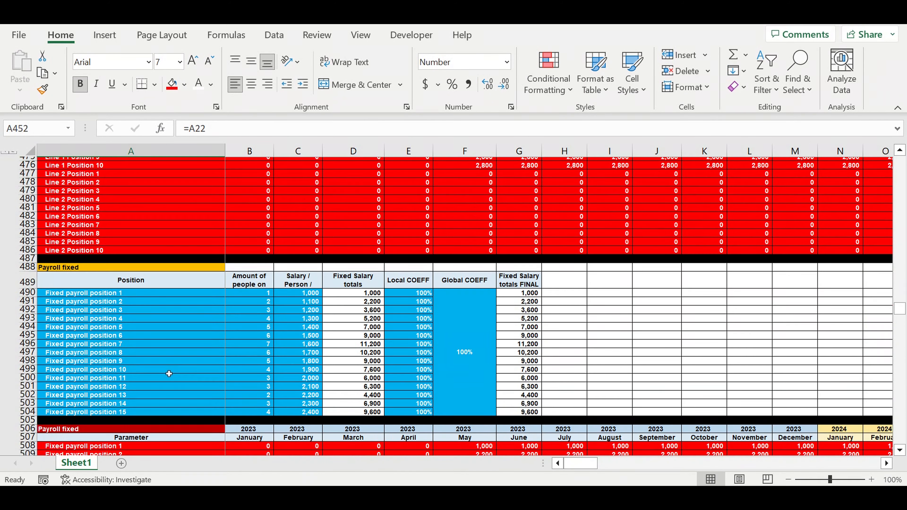
pyautogui.moveTo(116, 245); pyautogui.dragTo(307, 371)
# Review the direct payroll articles linked to units produced for Product A and Product B.
pyautogui.scroll(-3, 321, 370)
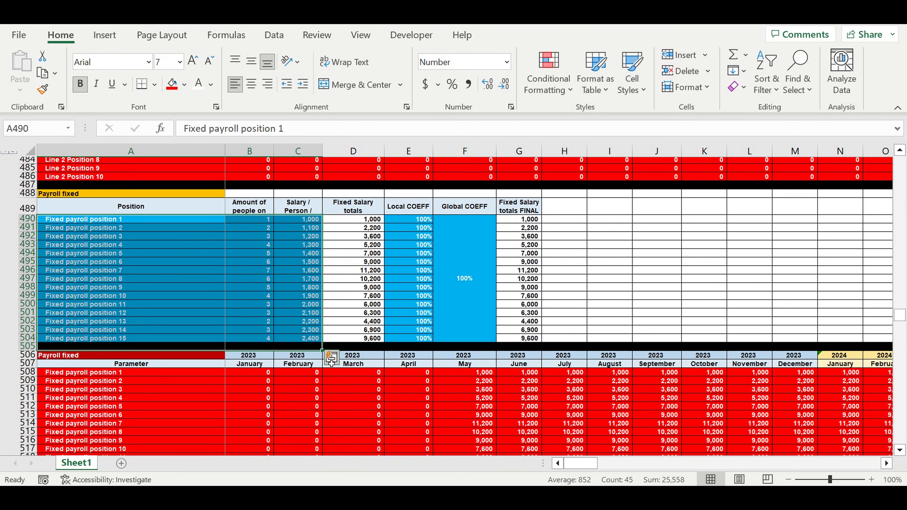
pyautogui.scroll(-10, 328, 369)
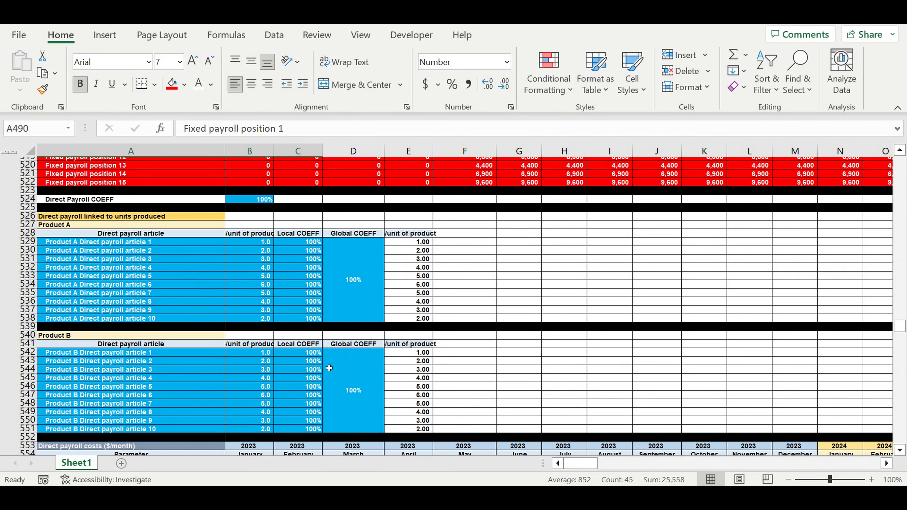
pyautogui.click(98, 244)
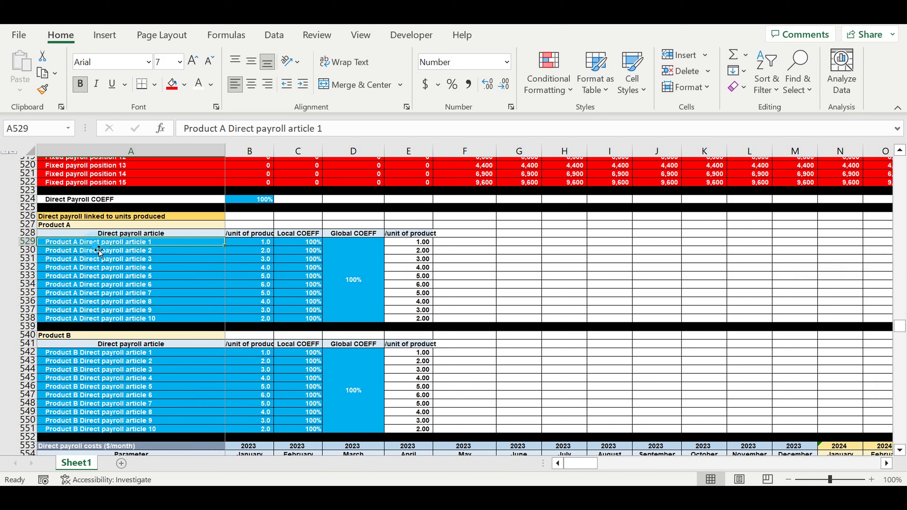
pyautogui.click(84, 228)
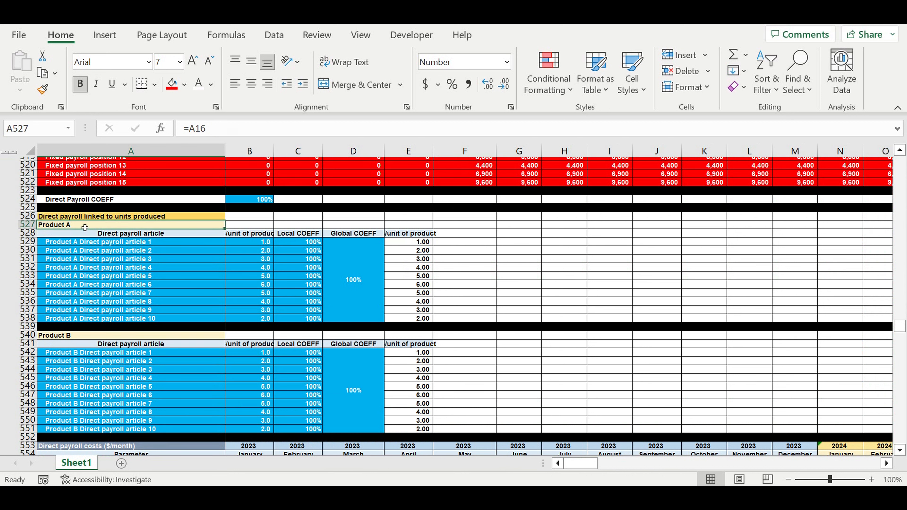
pyautogui.click(75, 339)
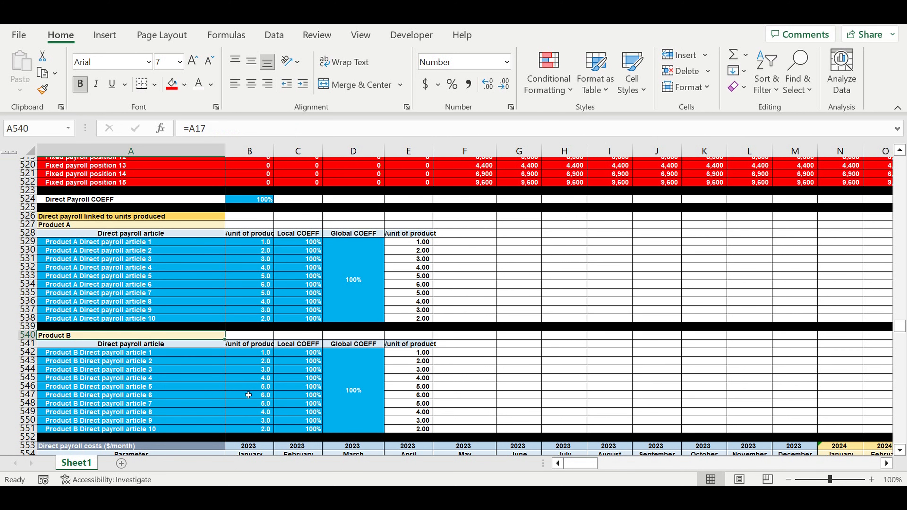
# Examine the customer types defined for Product A and Product B.
pyautogui.scroll(-10, 247, 390)
pyautogui.scroll(-3, 246, 391)
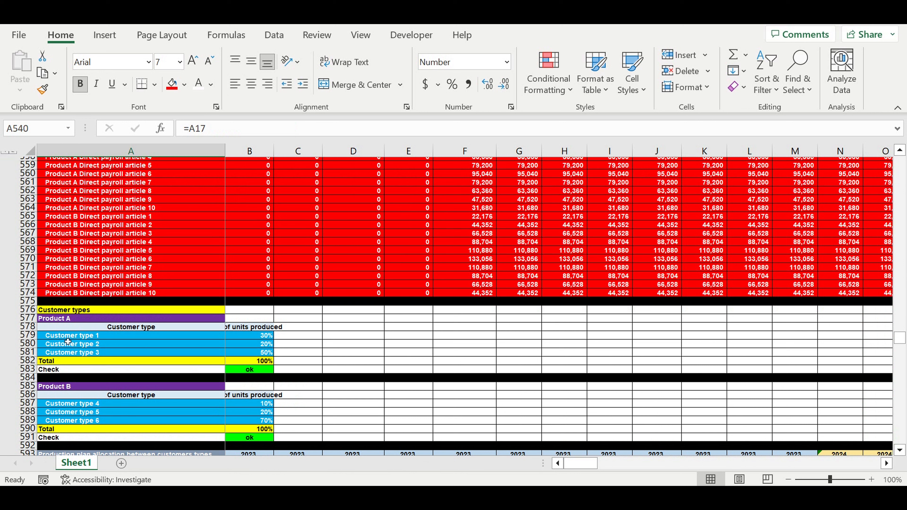
pyautogui.moveTo(82, 338)
pyautogui.mouseDown()
pyautogui.moveTo(82, 351)
pyautogui.moveTo(75, 343)
pyautogui.mouseUp()
pyautogui.click(69, 319)
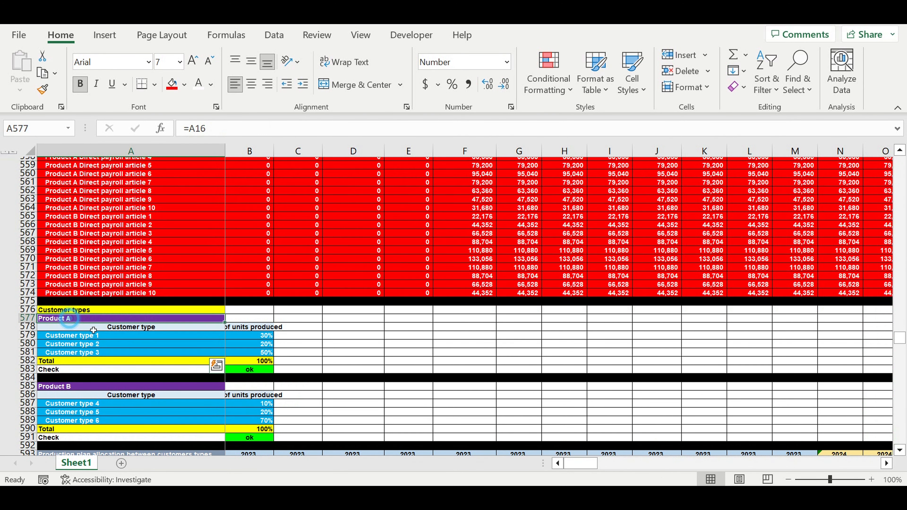
pyautogui.scroll(-1, 128, 345)
pyautogui.scroll(-2, 110, 372)
pyautogui.moveTo(80, 327); pyautogui.dragTo(81, 344)
# Examine the prices, customer types and payment intervals in the Pricing table, and the revenue blocks below it.
pyautogui.scroll(-4, 213, 369)
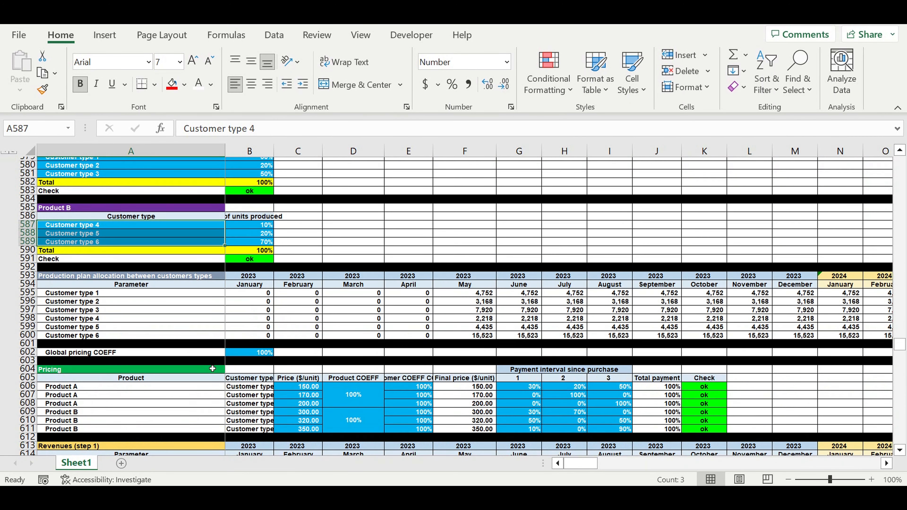
pyautogui.scroll(-4, 212, 369)
pyautogui.moveTo(306, 287); pyautogui.dragTo(327, 336)
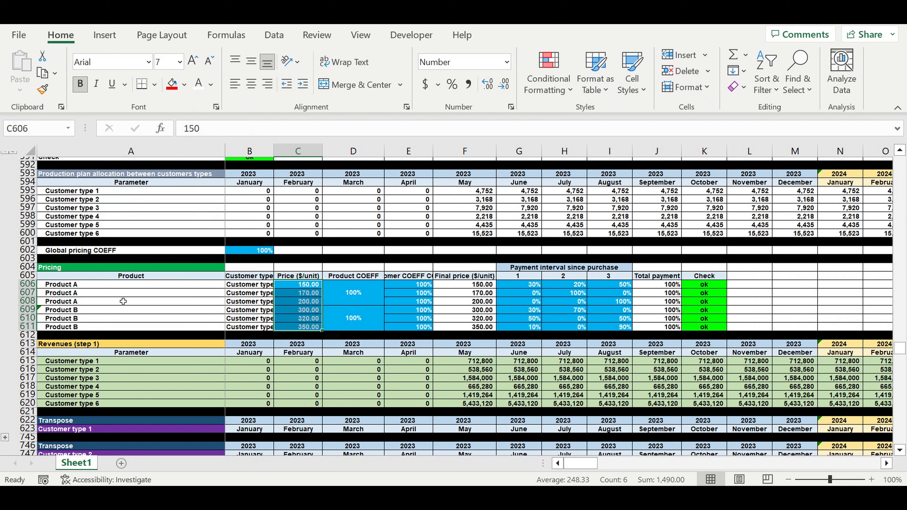
pyautogui.moveTo(258, 286); pyautogui.dragTo(258, 327)
pyautogui.moveTo(519, 286); pyautogui.dragTo(614, 327)
pyautogui.moveTo(269, 286); pyautogui.dragTo(271, 318)
pyautogui.scroll(-1, 303, 334)
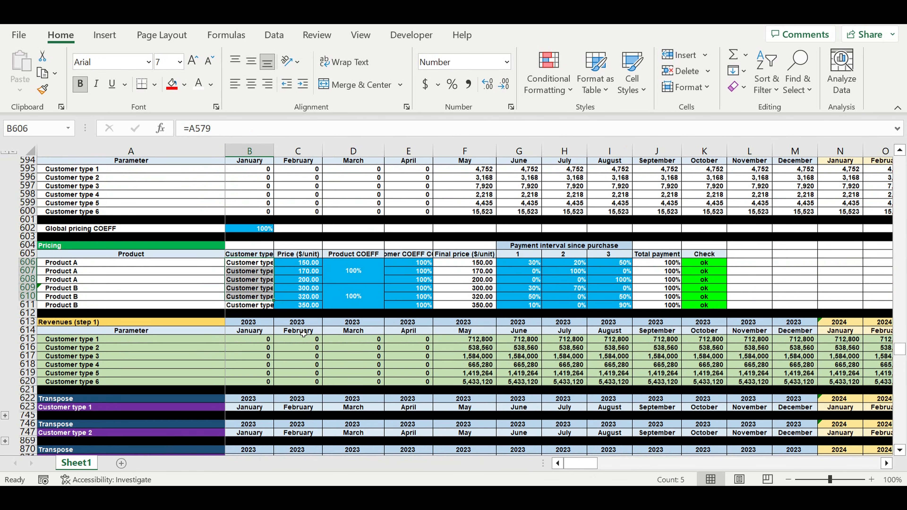
pyautogui.scroll(-20, 303, 334)
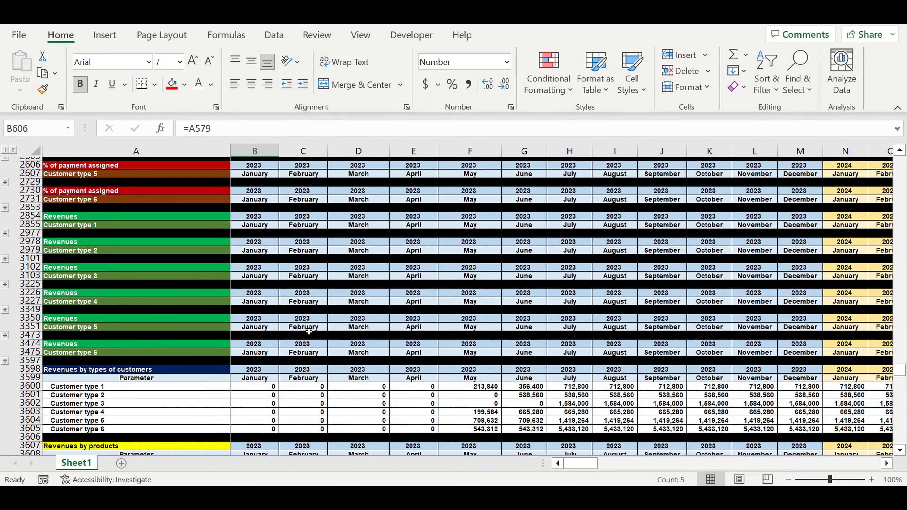
# Examine the electricity price and coefficient inputs and the electricity consumption of Line 1 and Line 2.
pyautogui.scroll(-14, 309, 332)
pyautogui.scroll(1, 304, 325)
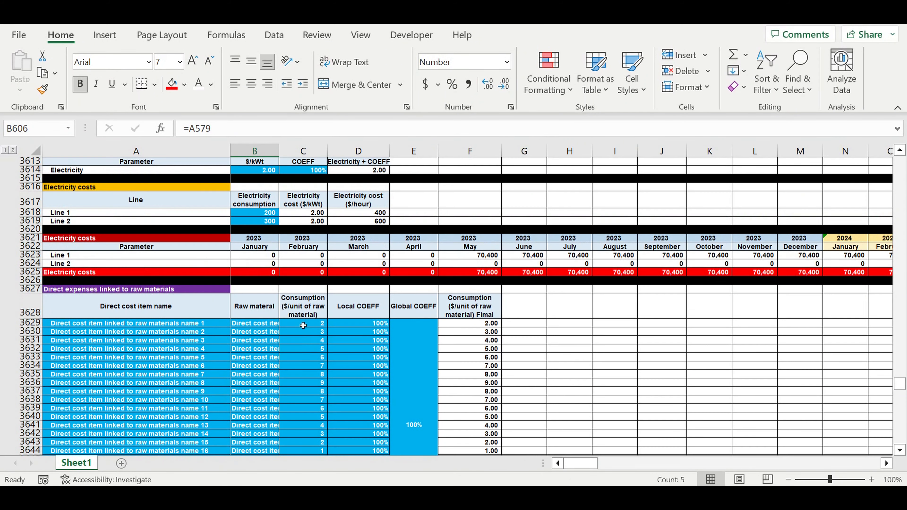
pyautogui.scroll(3, 304, 325)
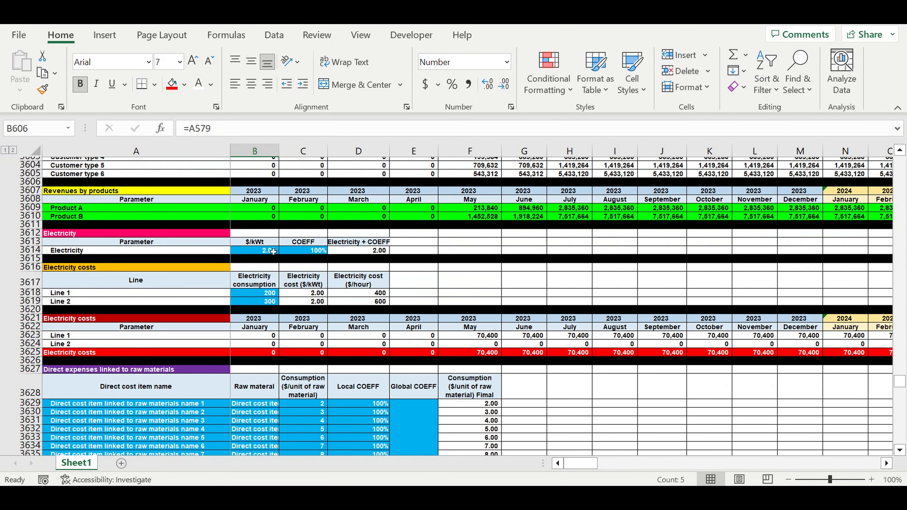
pyautogui.moveTo(269, 251); pyautogui.dragTo(307, 251)
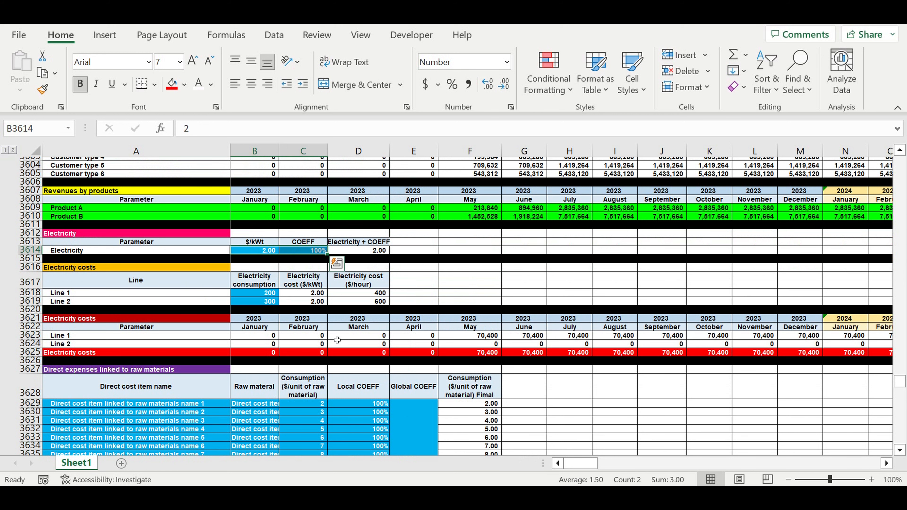
pyautogui.scroll(-2, 337, 340)
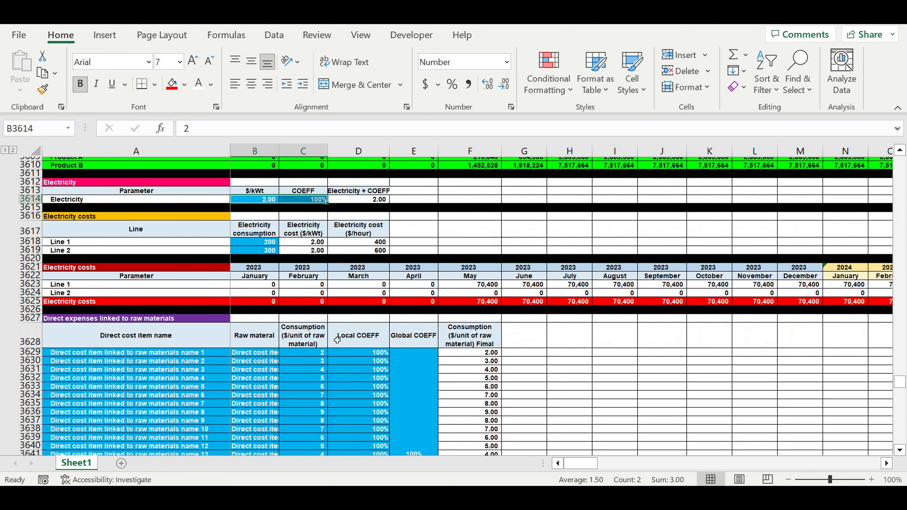
# Review the direct expense items linked to raw materials, including their raw material, consumption and local coefficient inputs.
pyautogui.click(161, 361)
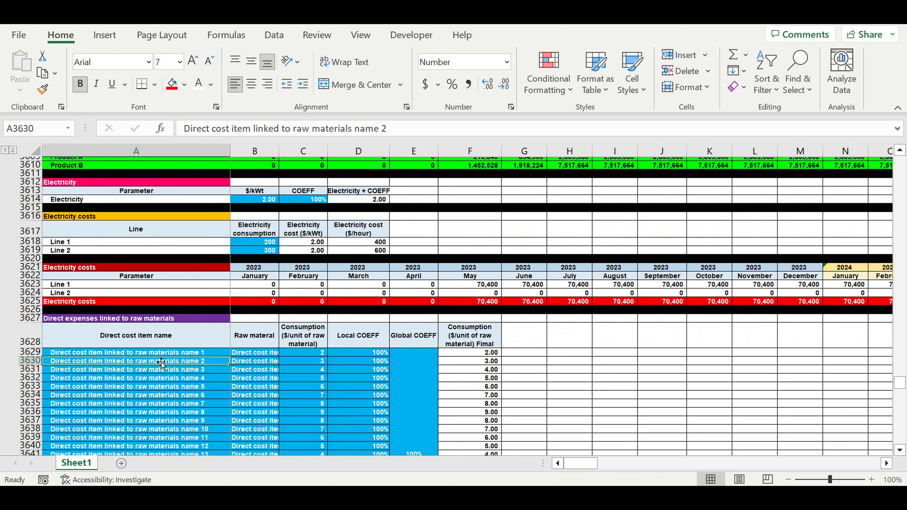
pyautogui.moveTo(186, 353); pyautogui.dragTo(387, 425)
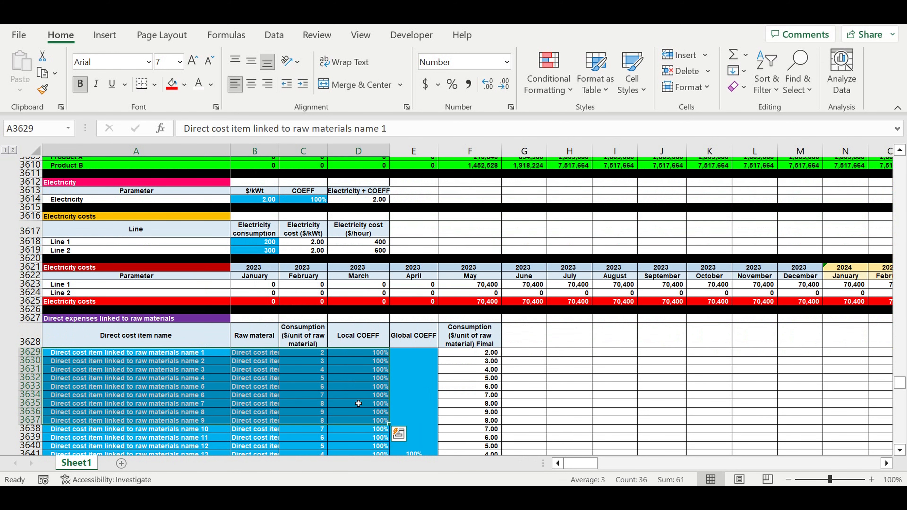
pyautogui.scroll(-9, 356, 406)
pyautogui.scroll(-20, 356, 406)
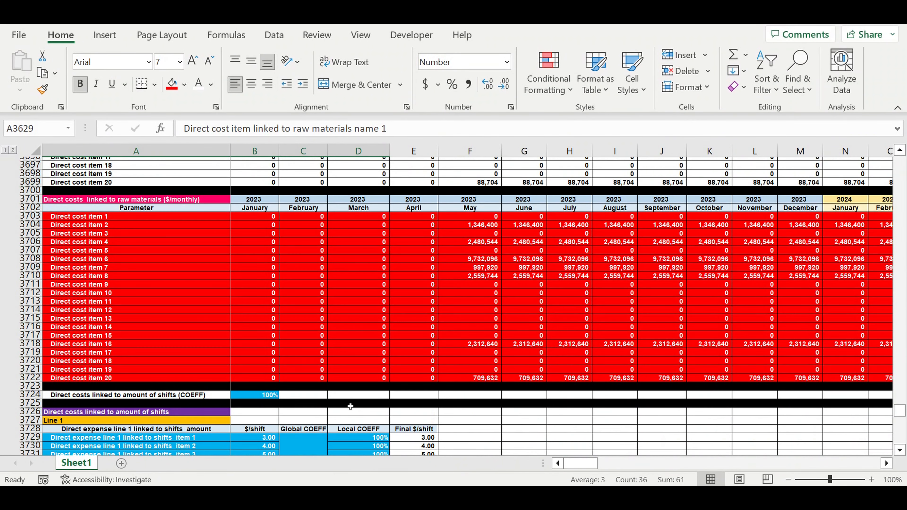
# Examine the direct costs linked to the amount of shifts for Line 1 and Line 2.
pyautogui.scroll(-5, 350, 406)
pyautogui.click(176, 345)
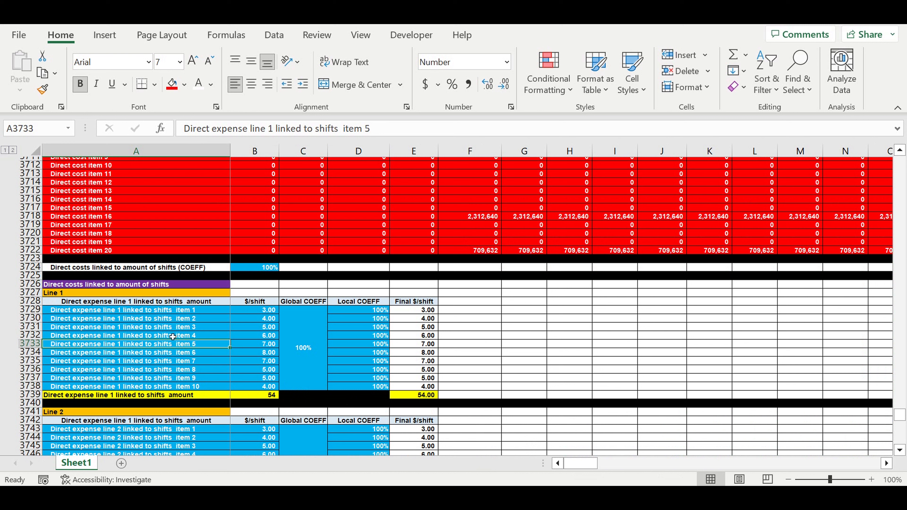
pyautogui.click(149, 310)
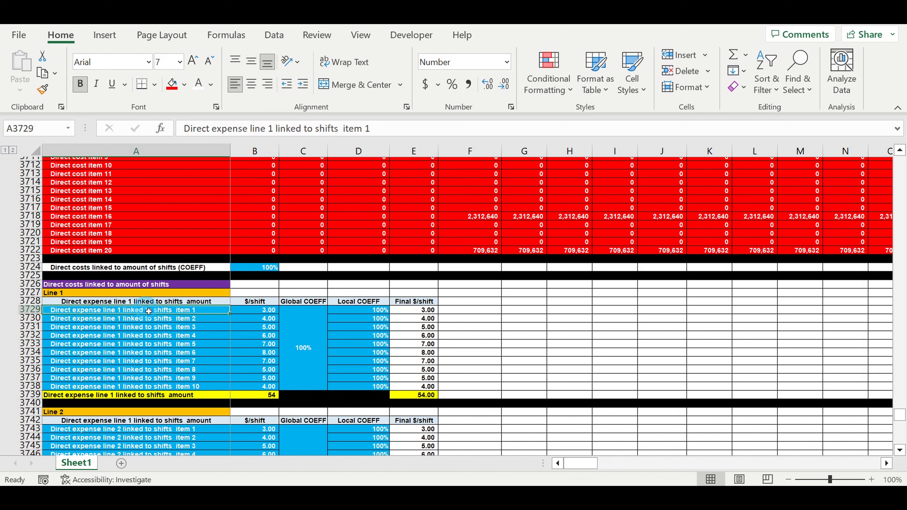
pyautogui.moveTo(215, 312); pyautogui.dragTo(357, 387)
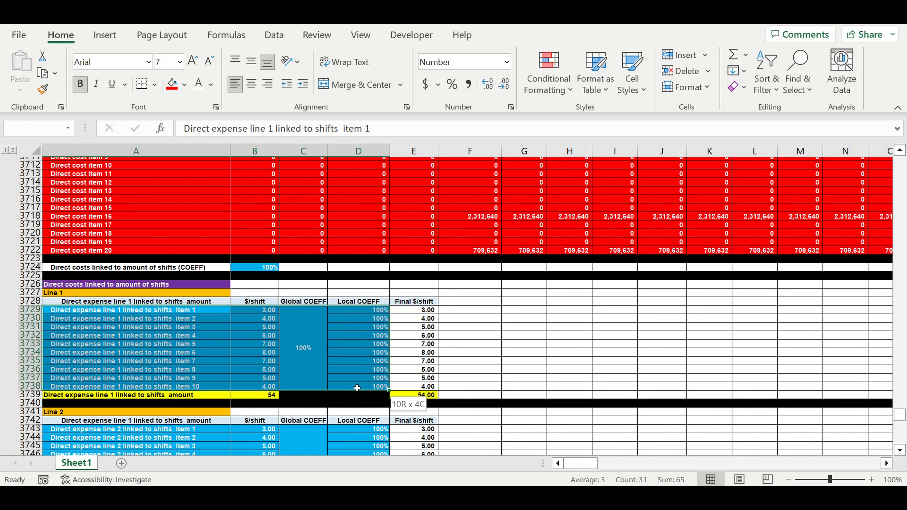
pyautogui.scroll(-4, 481, 370)
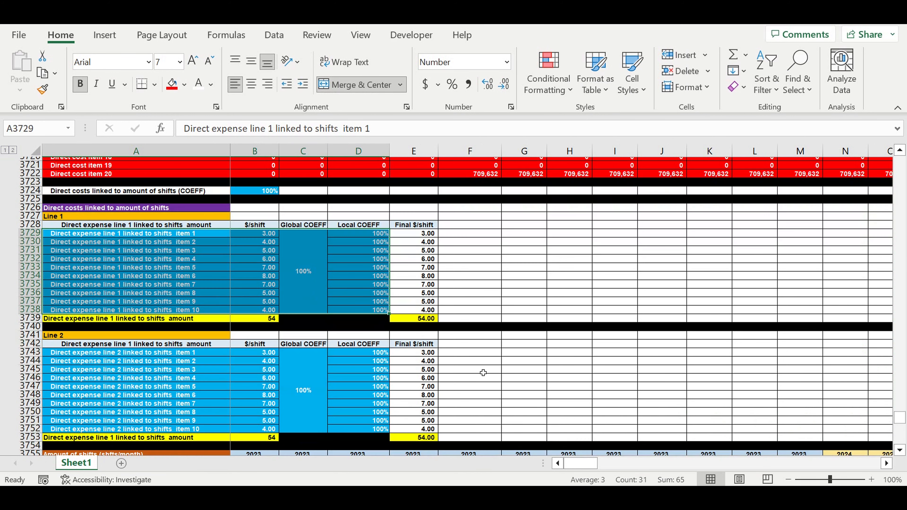
pyautogui.click(143, 309)
pyautogui.scroll(-9, 144, 349)
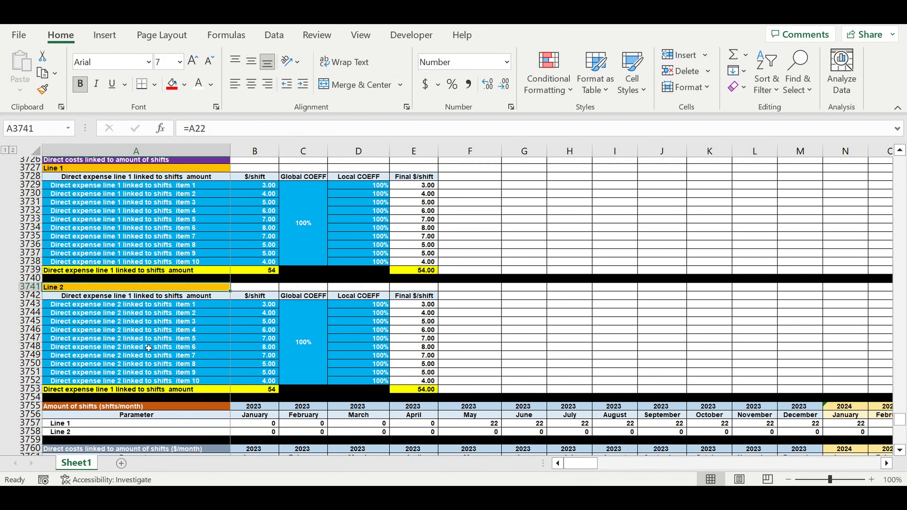
# Review the cost of one pallet, the products per pallet, and the fixed cost items for the typical year.
pyautogui.scroll(-4, 145, 350)
pyautogui.scroll(2, 148, 347)
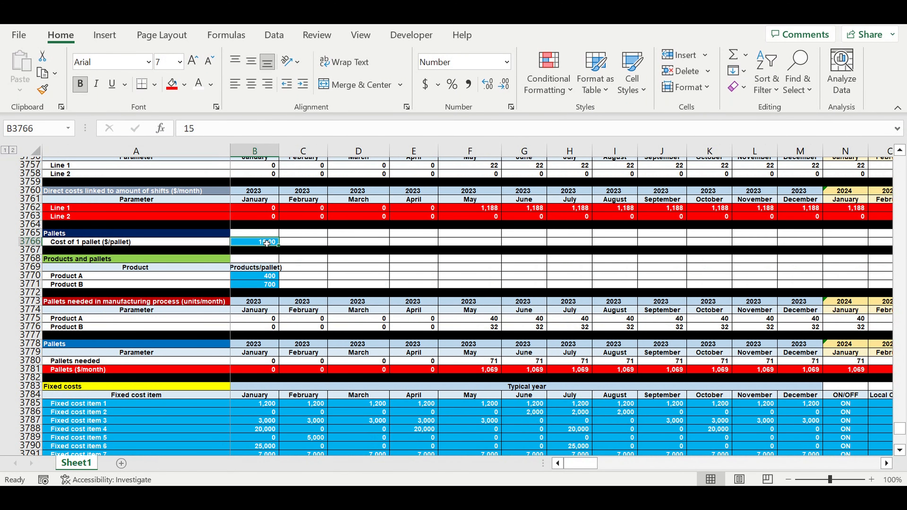
pyautogui.scroll(-5, 263, 310)
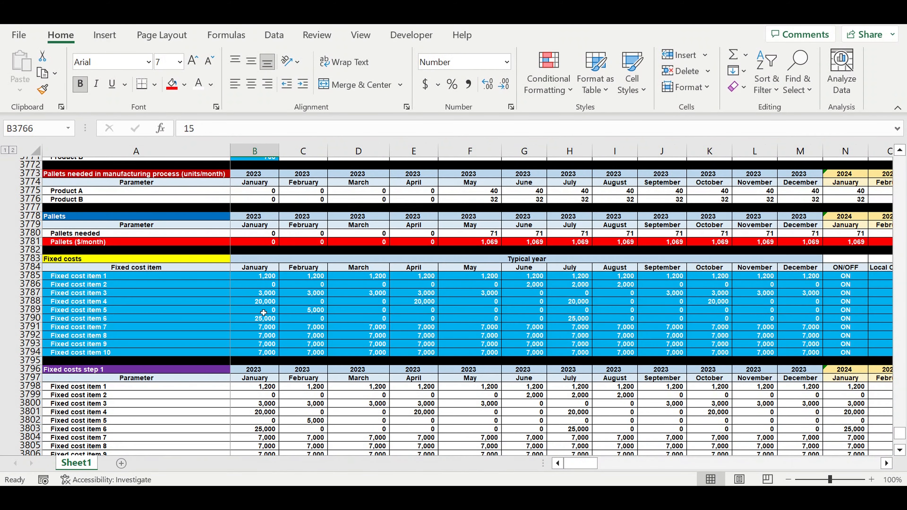
pyautogui.scroll(-1, 264, 312)
pyautogui.moveTo(28, 250); pyautogui.dragTo(50, 327)
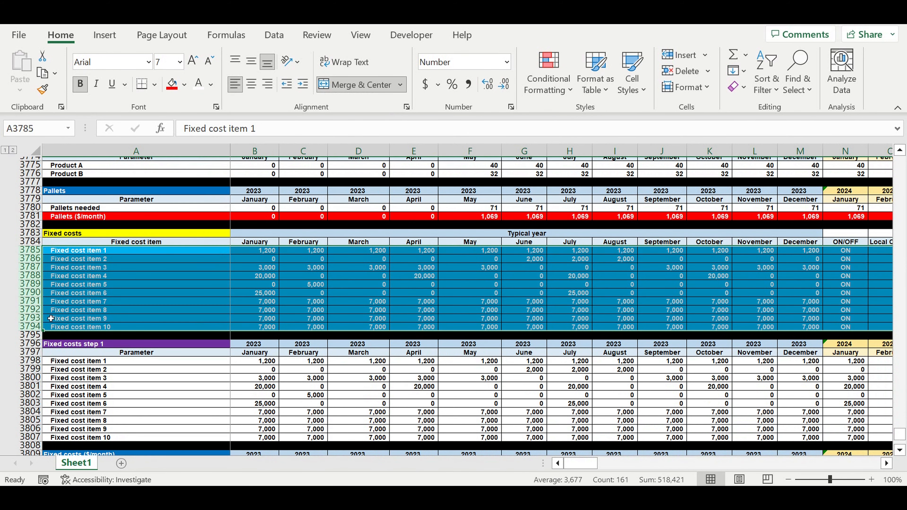
pyautogui.scroll(-9, 251, 300)
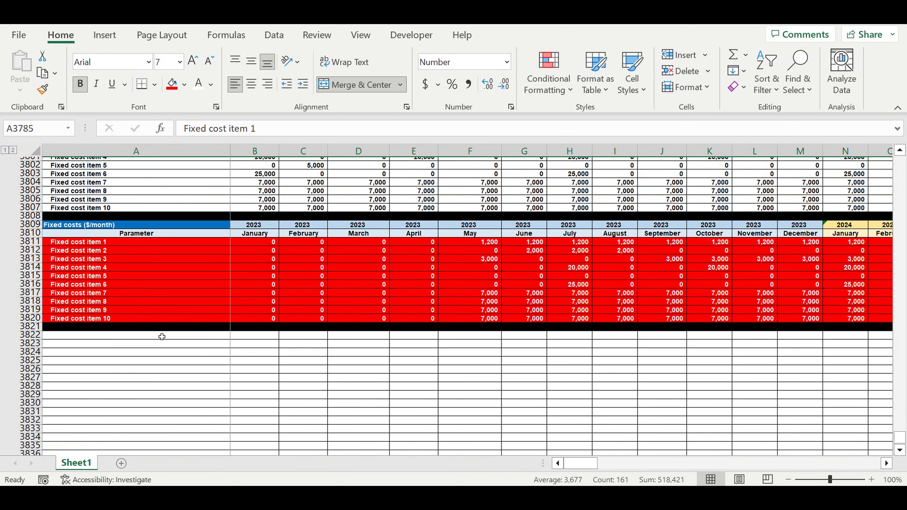
# Add a "Loan" heading in A3822 below the monthly fixed costs and fill it with standard orange.
pyautogui.click(198, 340)
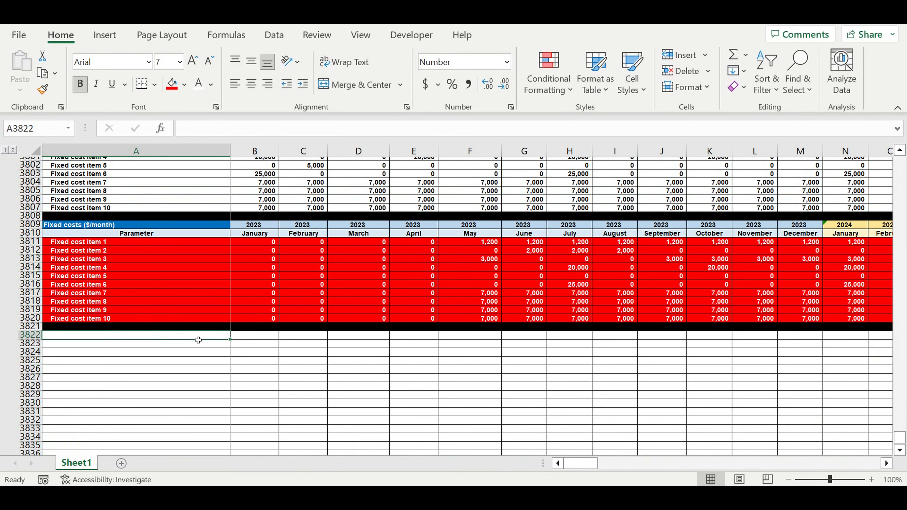
pyautogui.write('Loan')
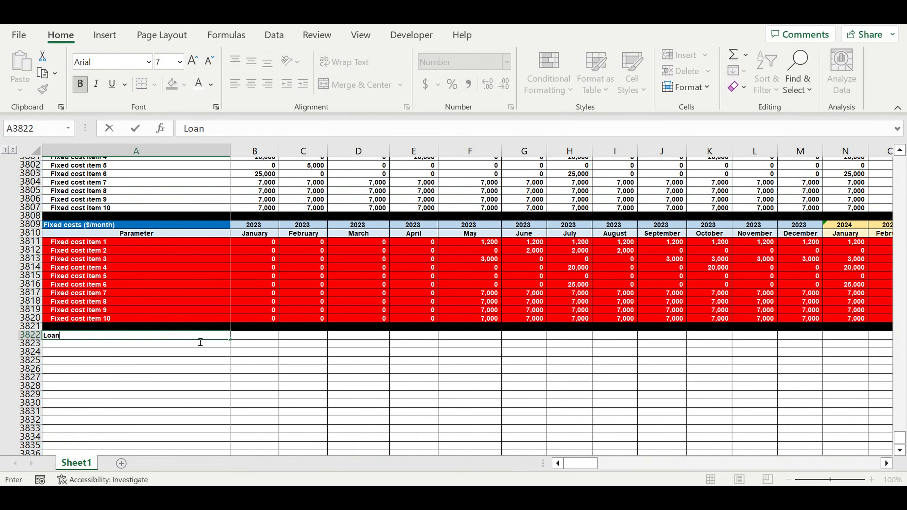
pyautogui.press('Return')
pyautogui.click(100, 334)
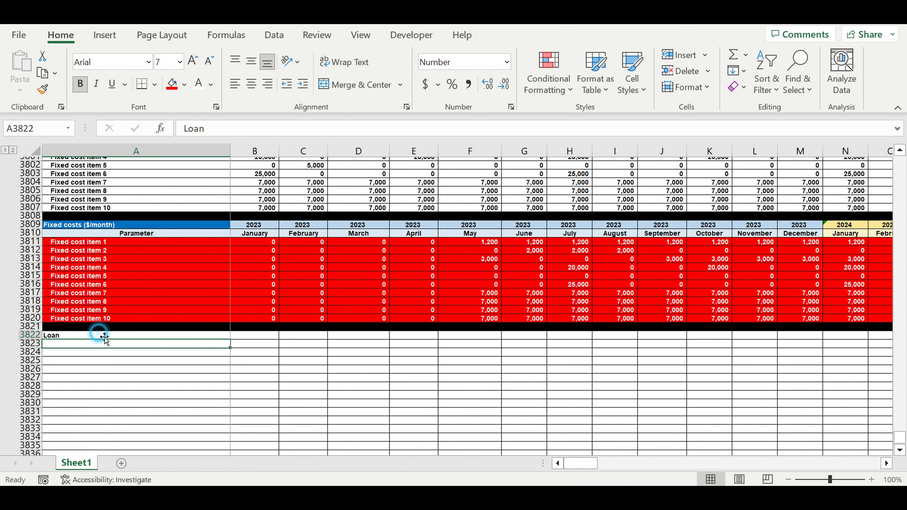
pyautogui.click(184, 84)
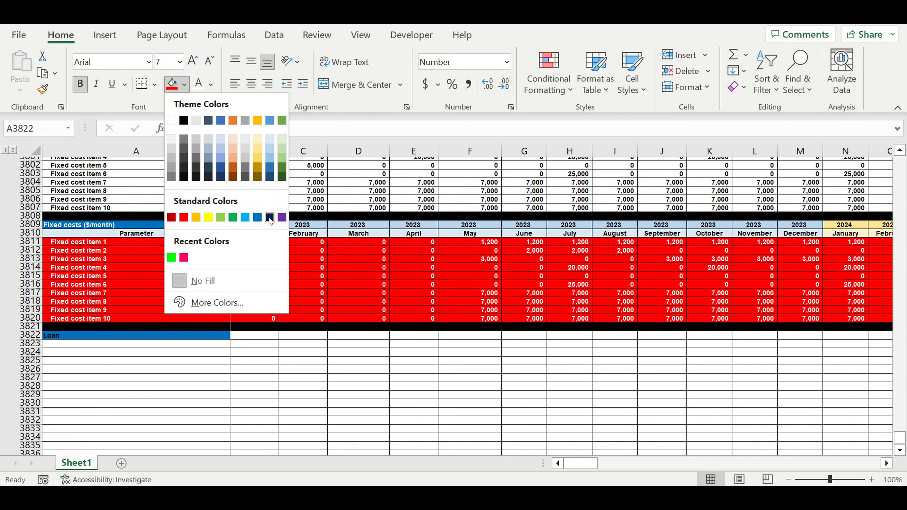
pyautogui.click(199, 219)
pyautogui.click(162, 369)
# Label A3823 "Loan amount" and enter 1000000 beside it in B3823.
pyautogui.click(170, 345)
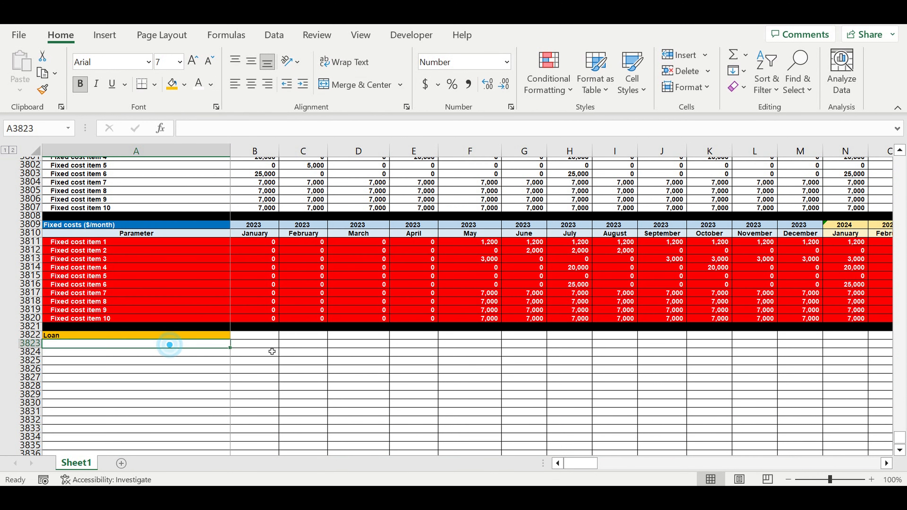
pyautogui.write('Loan')
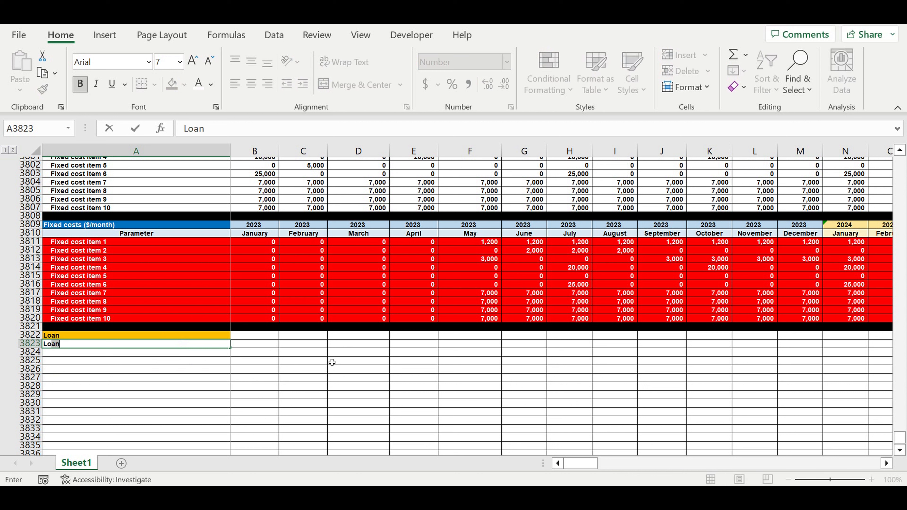
pyautogui.write(' amount')
pyautogui.press('Return')
pyautogui.press('Up')
pyautogui.press('Right')
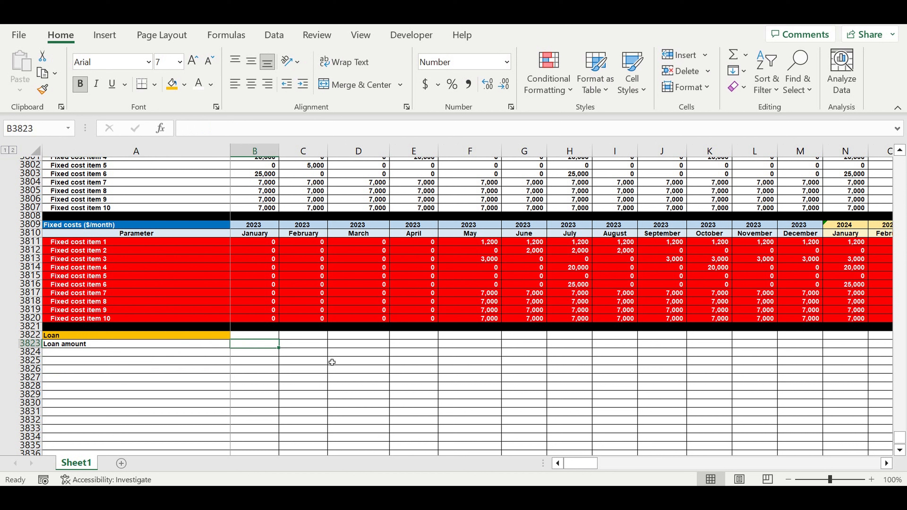
pyautogui.write('10')
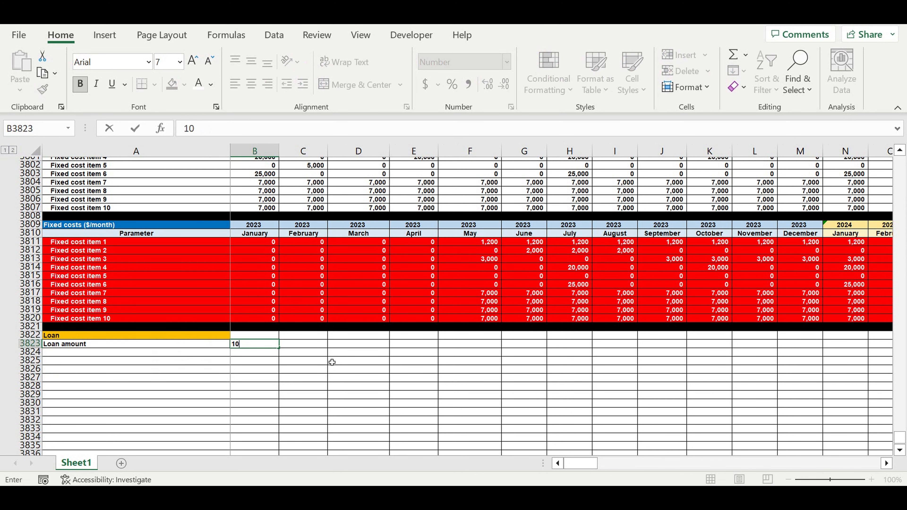
pyautogui.write('00000')
pyautogui.press('Return')
# Format the loan amount value in B3823 as an input cell with light blue fill and white text.
pyautogui.click(252, 345)
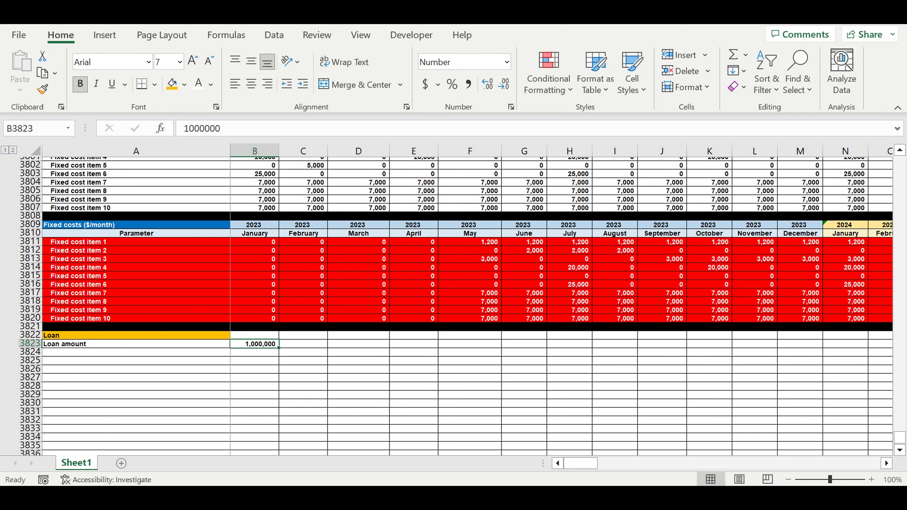
pyautogui.press('Delete')
pyautogui.click(184, 84)
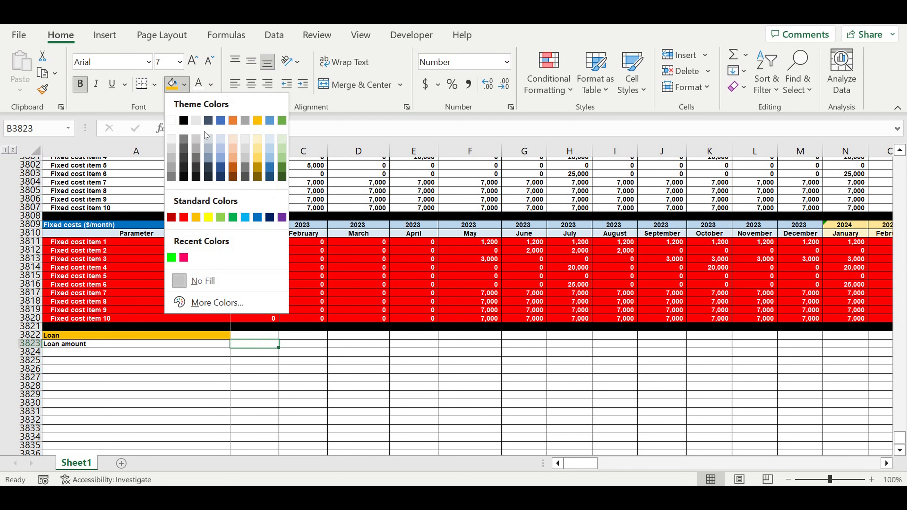
pyautogui.click(246, 217)
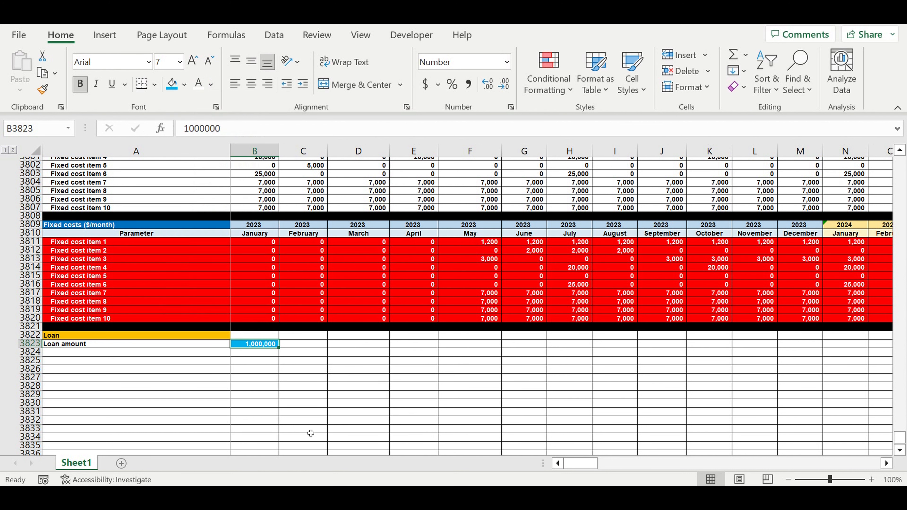
pyautogui.click(270, 388)
pyautogui.click(254, 345)
pyautogui.click(217, 346)
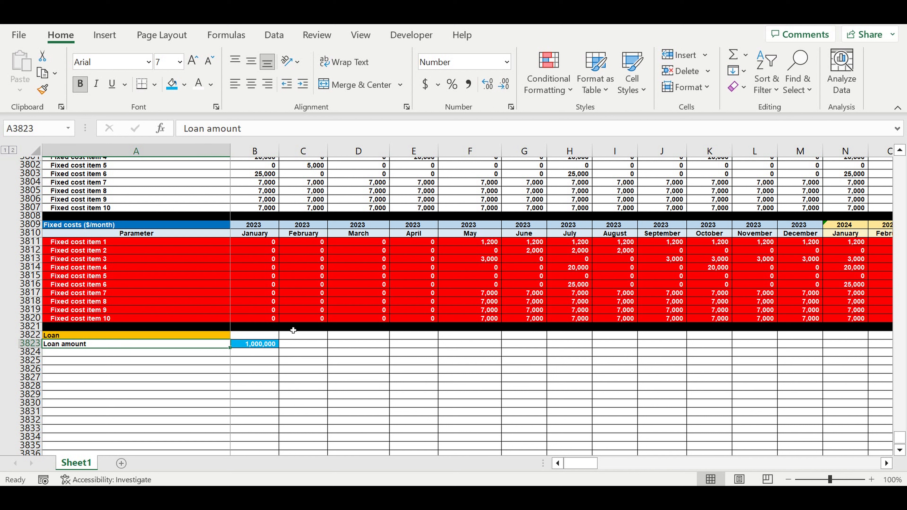
pyautogui.click(254, 353)
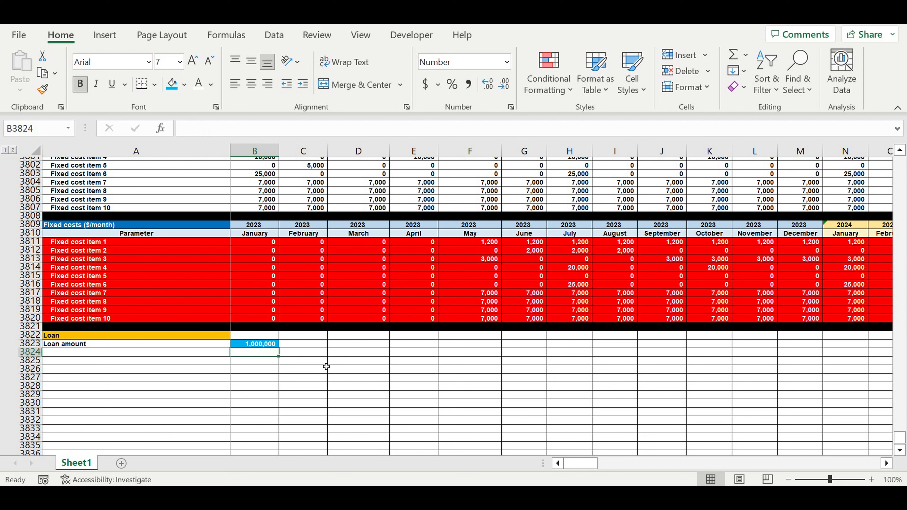
pyautogui.click(250, 346)
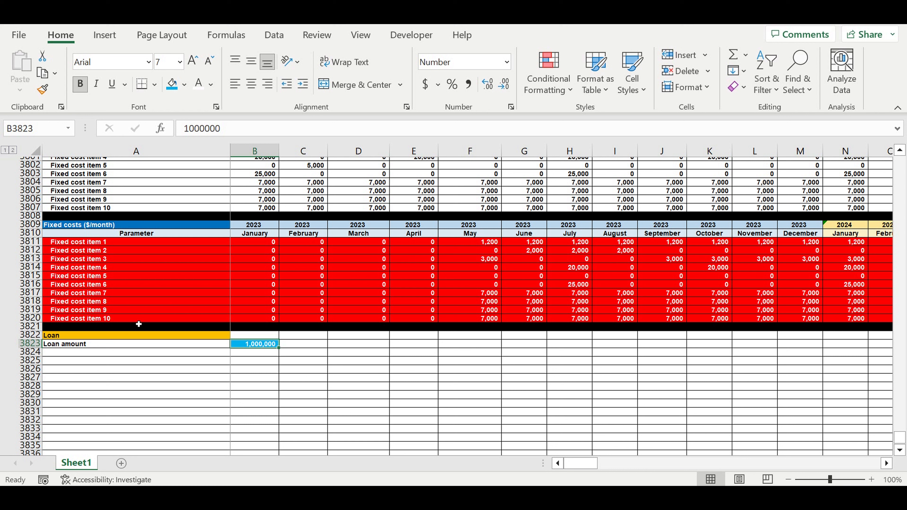
pyautogui.click(107, 344)
pyautogui.moveTo(71, 348); pyautogui.dragTo(67, 356)
pyautogui.click(123, 16)
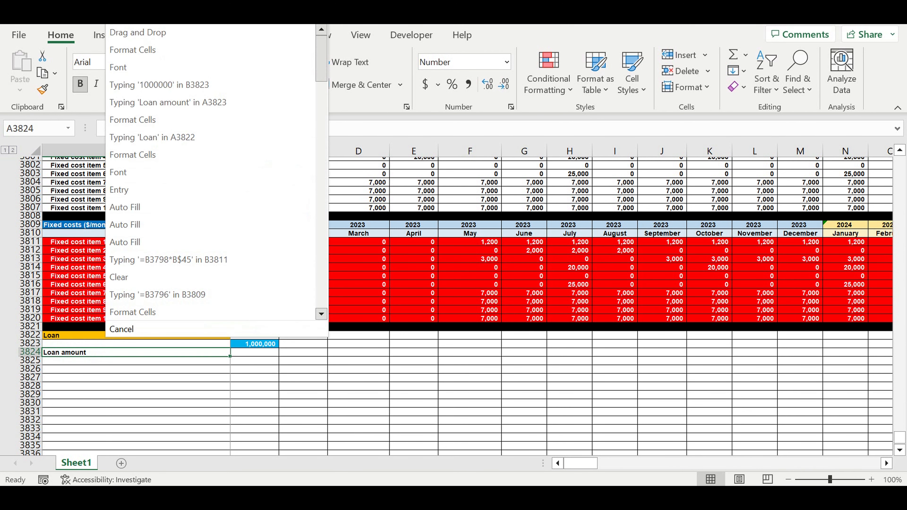
pyautogui.press('Escape')
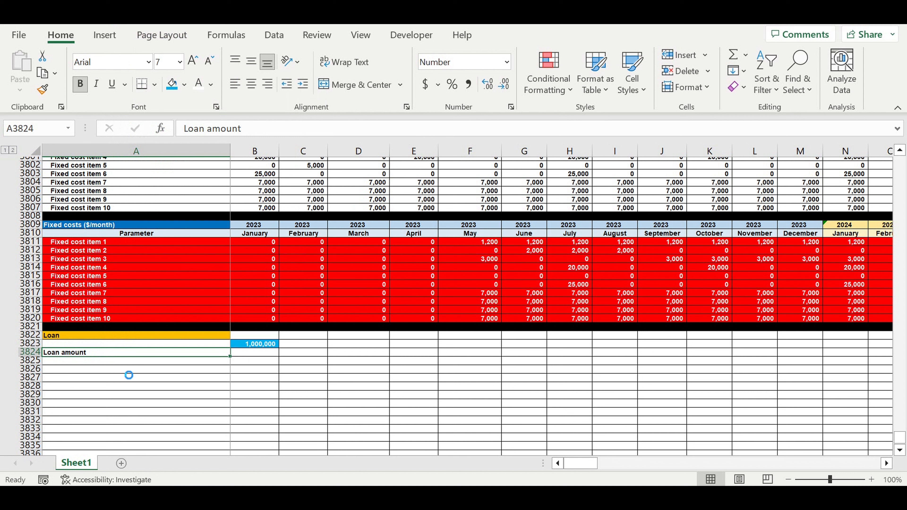
pyautogui.hotkey('ctrl', 'z')
# Add the labels "Year" in A3824 and "Month" in A3825 under the loan amount.
pyautogui.click(122, 369)
pyautogui.click(89, 352)
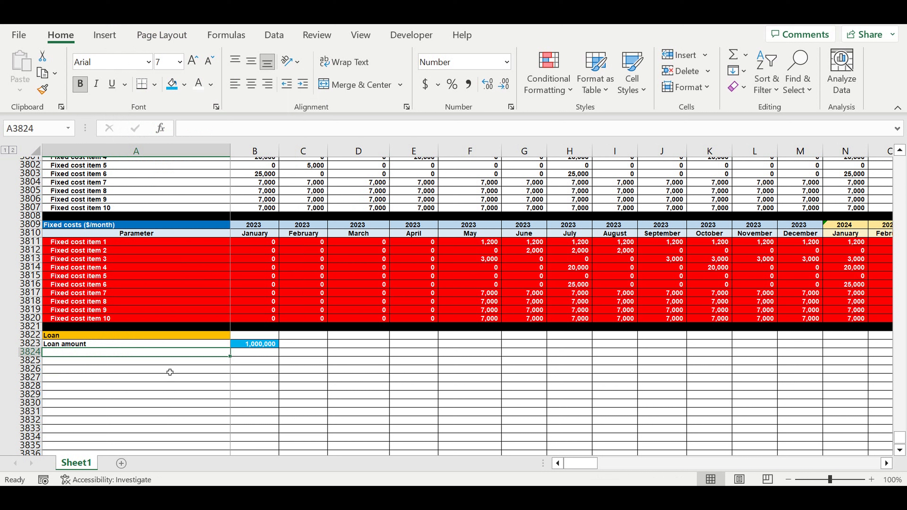
pyautogui.write('Year')
pyautogui.press('Return')
pyautogui.write('Mont')
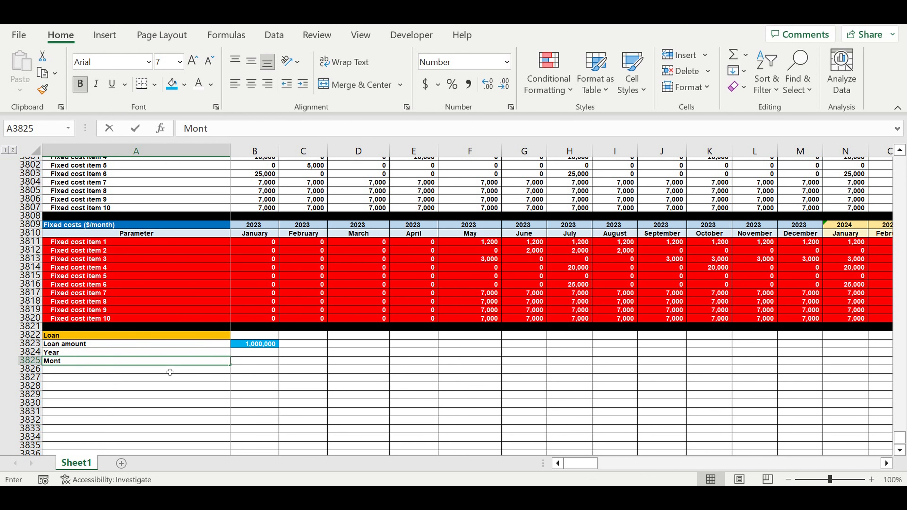
pyautogui.press('Return')
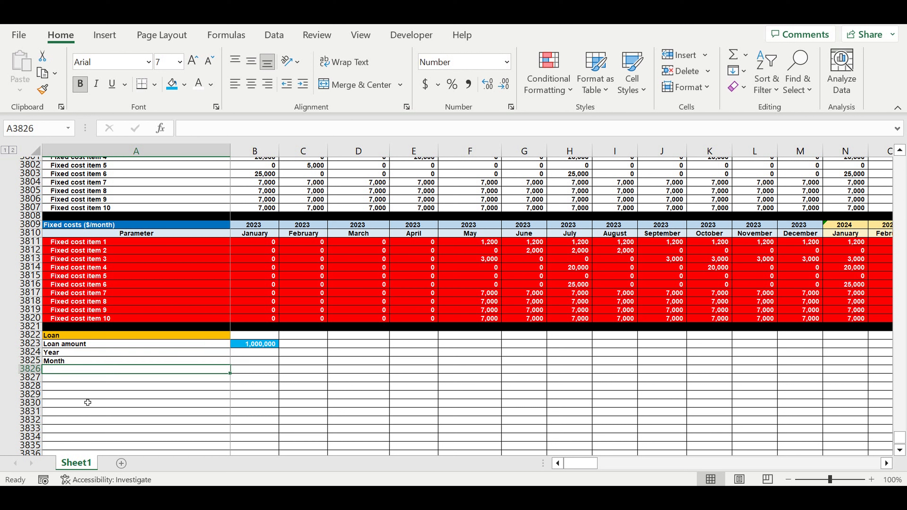
# Add list data validation to the loan Year cell B3824, using the years in A1:A10 as the source.
pyautogui.click(238, 355)
pyautogui.click(274, 35)
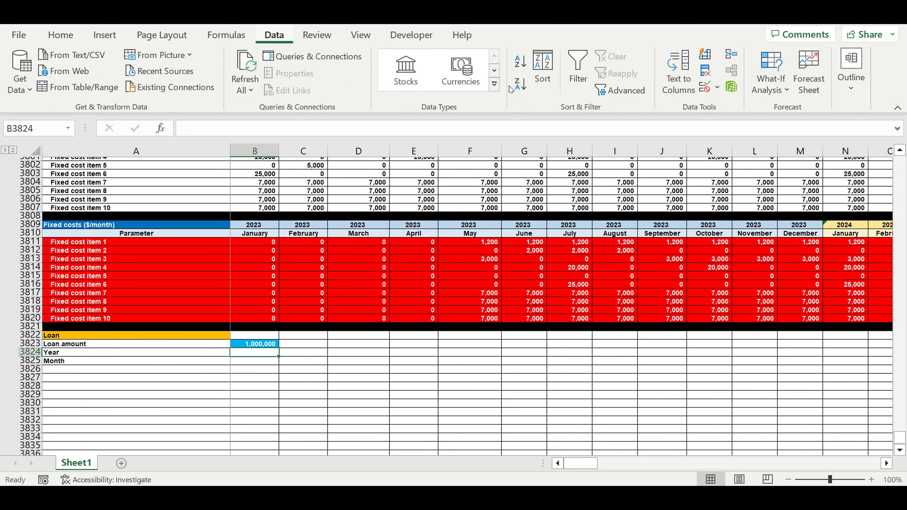
pyautogui.click(718, 88)
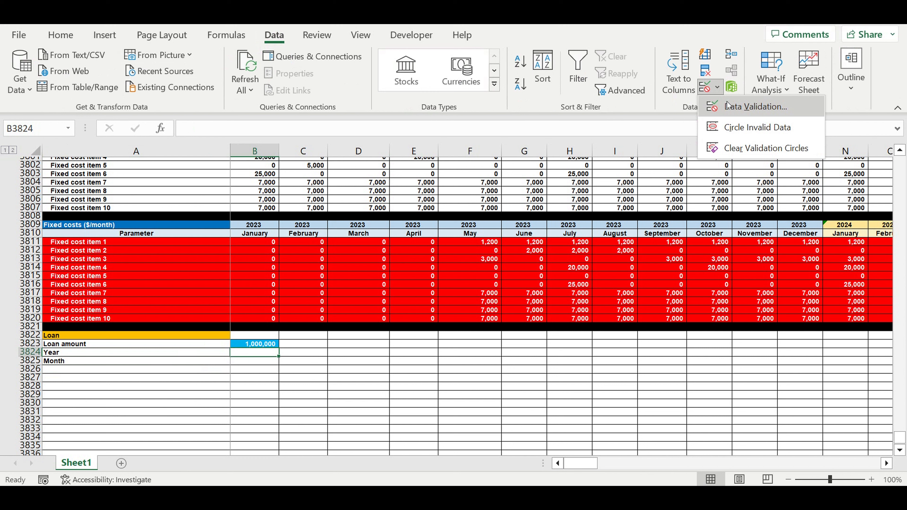
pyautogui.click(750, 105)
pyautogui.click(565, 85)
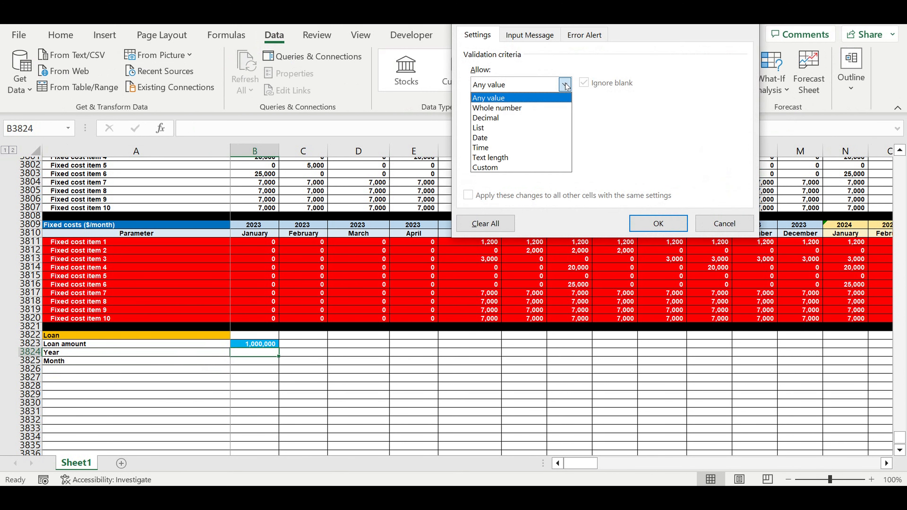
pyautogui.click(492, 130)
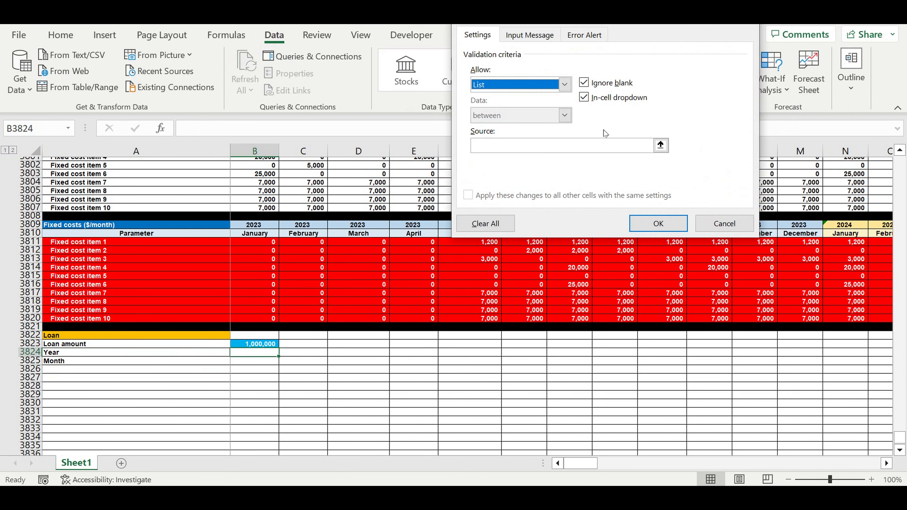
pyautogui.click(662, 146)
pyautogui.moveTo(899, 437); pyautogui.dragTo(900, 163)
pyautogui.click(204, 162)
pyautogui.moveTo(204, 177); pyautogui.dragTo(198, 239)
pyautogui.press('Return')
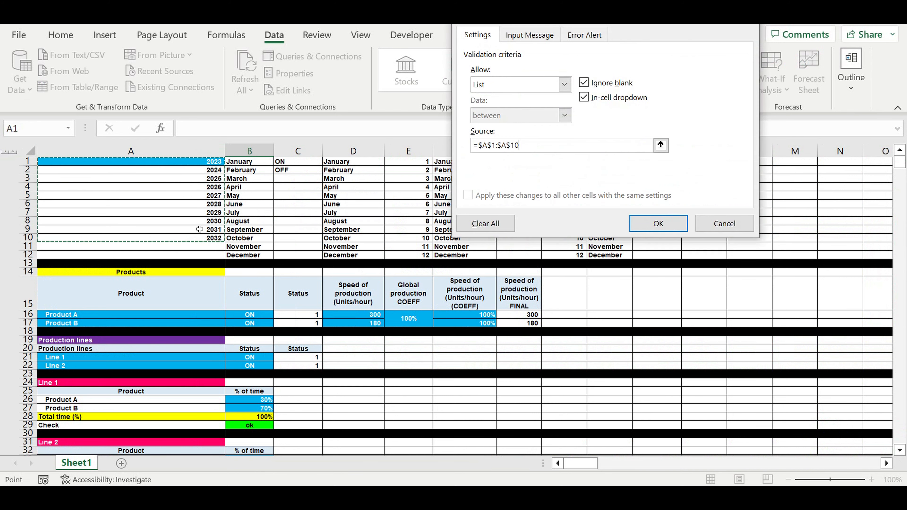
pyautogui.press('Return')
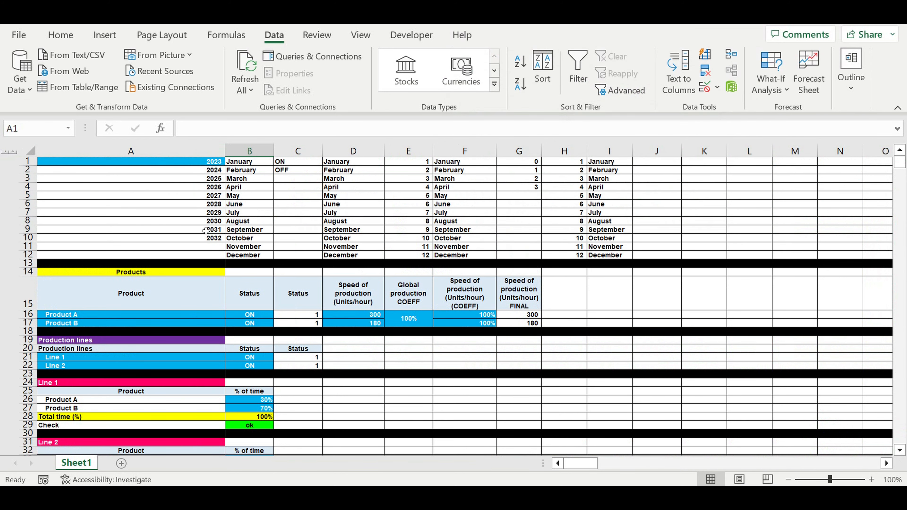
# Choose 2023 from the dropdown list in the loan Year cell B3824.
pyautogui.press('Down')
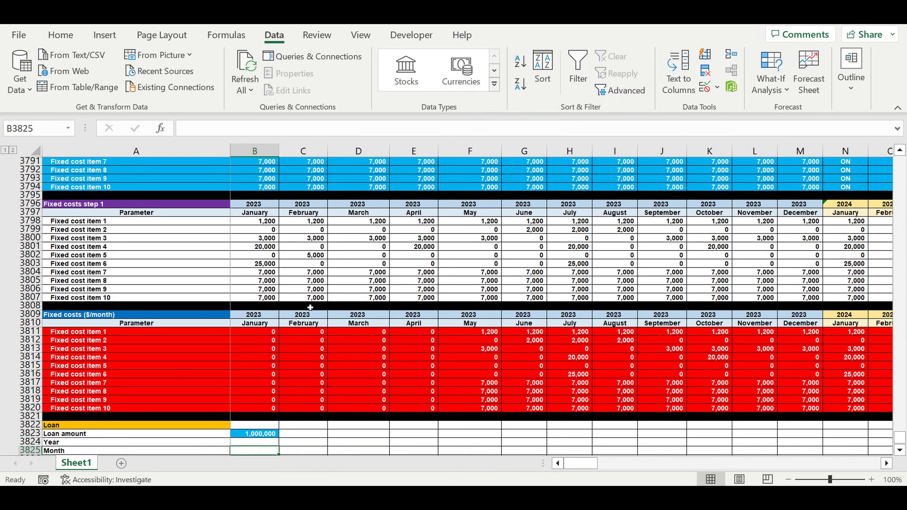
pyautogui.scroll(-1, 310, 307)
pyautogui.click(267, 419)
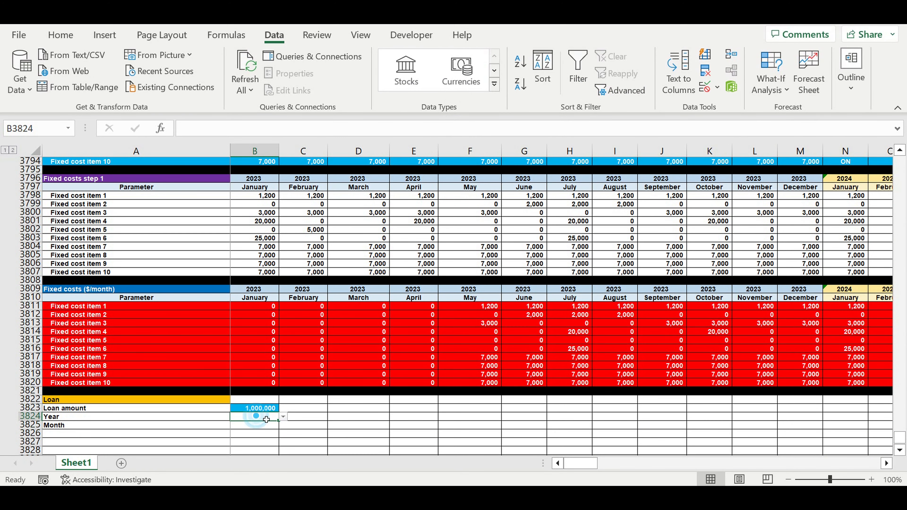
pyautogui.click(283, 417)
pyautogui.click(252, 338)
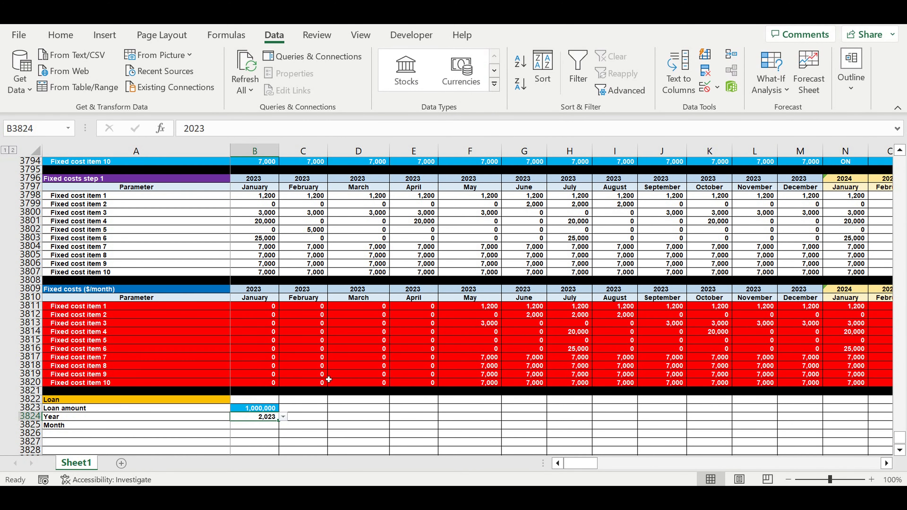
# Turn off the 1000 separator in the number format of the loan Year cell B3824.
pyautogui.rightClick(264, 418)
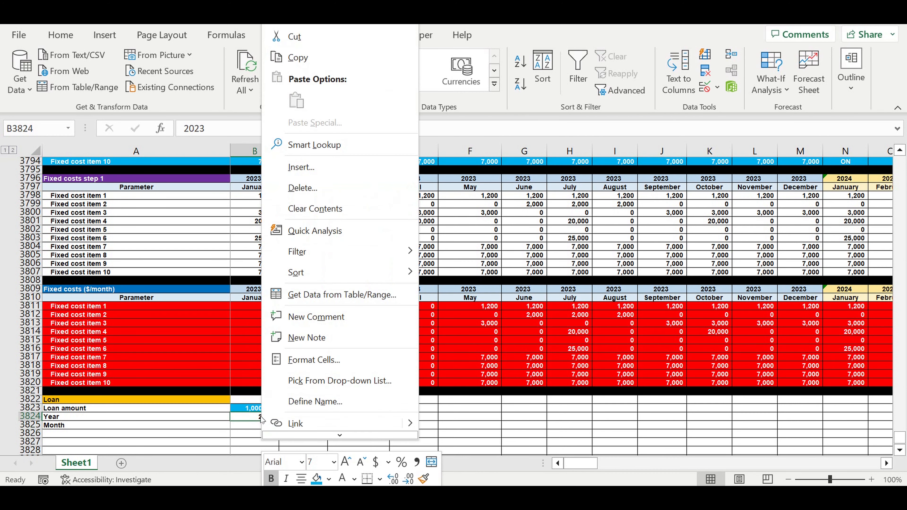
pyautogui.click(307, 358)
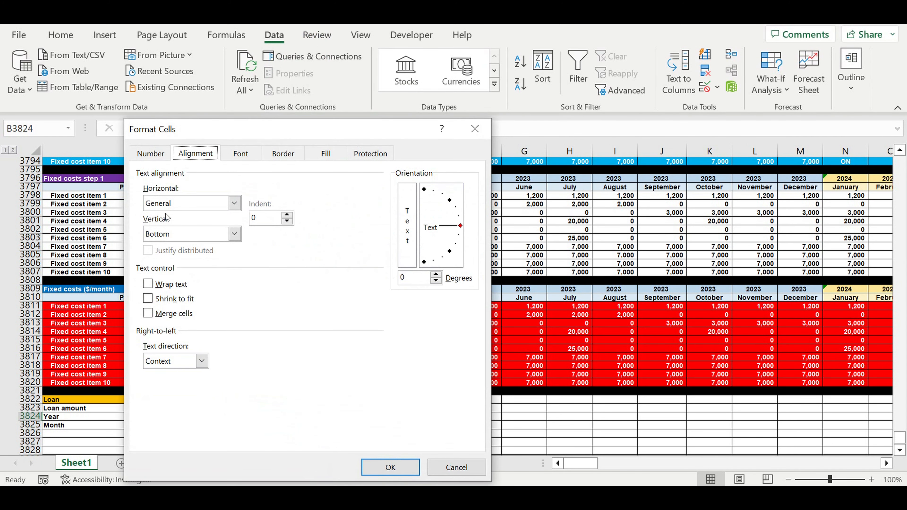
pyautogui.click(157, 159)
pyautogui.click(243, 237)
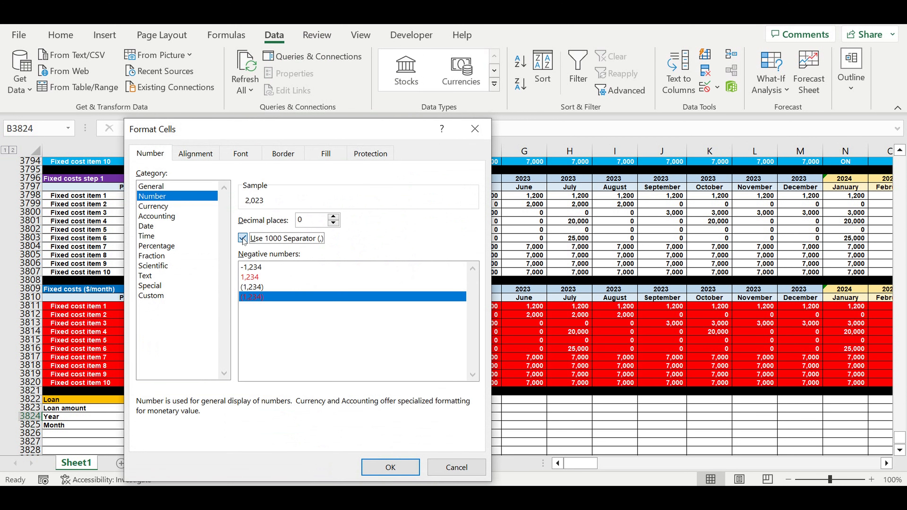
pyautogui.click(391, 467)
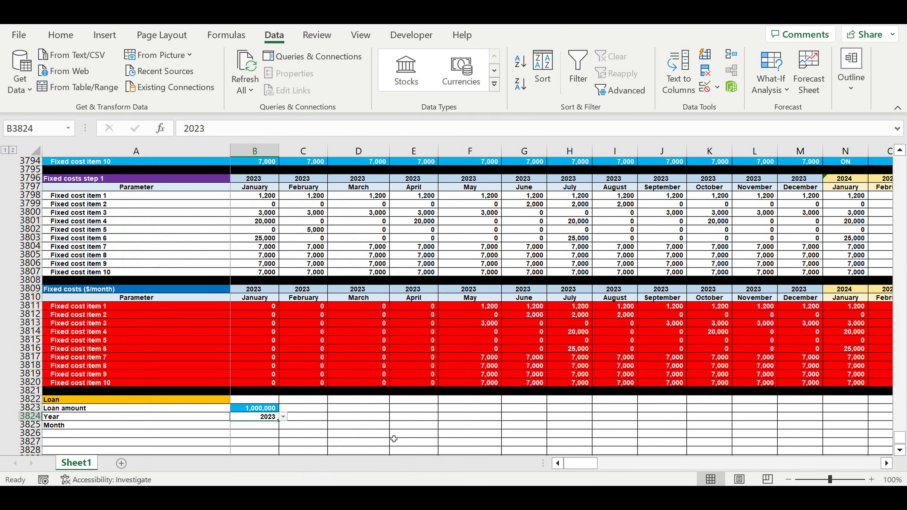
# Format the loan Year value in B3824 as an input cell with light blue fill and white text.
pyautogui.click(61, 35)
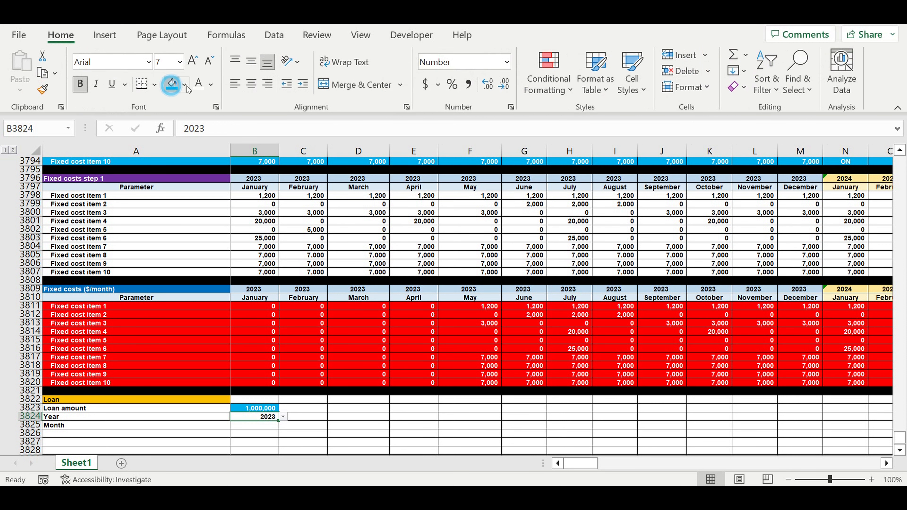
pyautogui.click(171, 84)
pyautogui.click(415, 397)
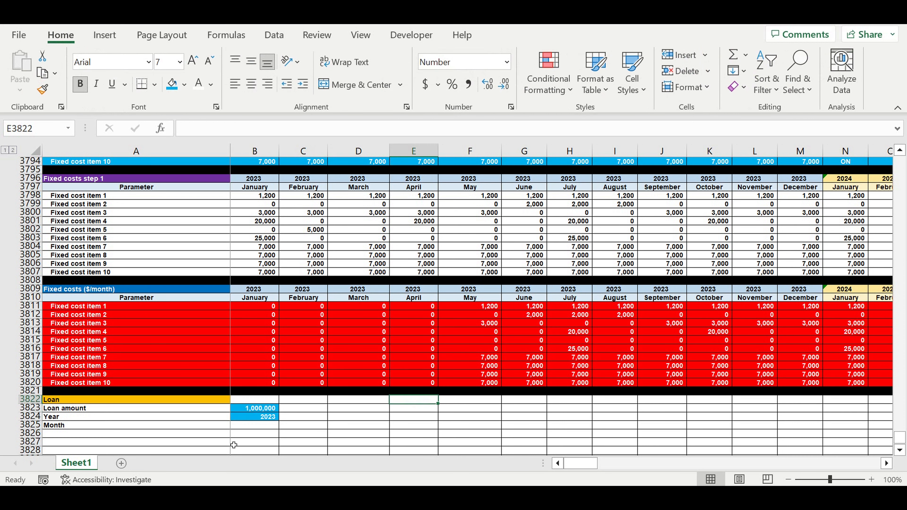
# Add list data validation to the loan Month cell B3825, using the month names in B1:B12 as the source.
pyautogui.click(262, 426)
pyautogui.click(275, 34)
pyautogui.click(717, 88)
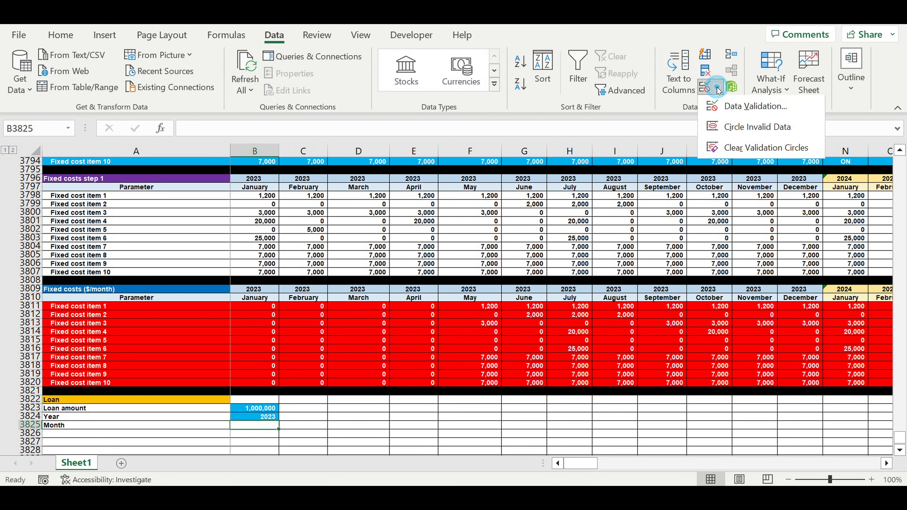
pyautogui.click(727, 104)
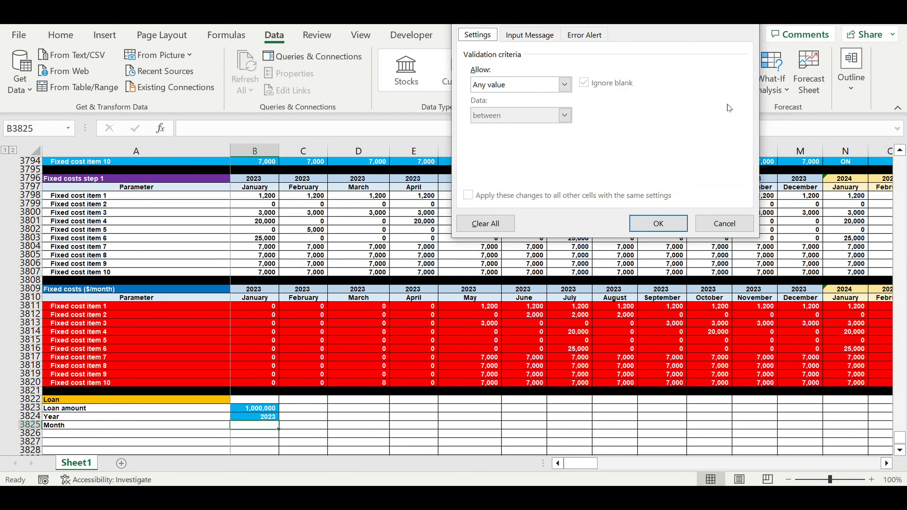
pyautogui.click(565, 85)
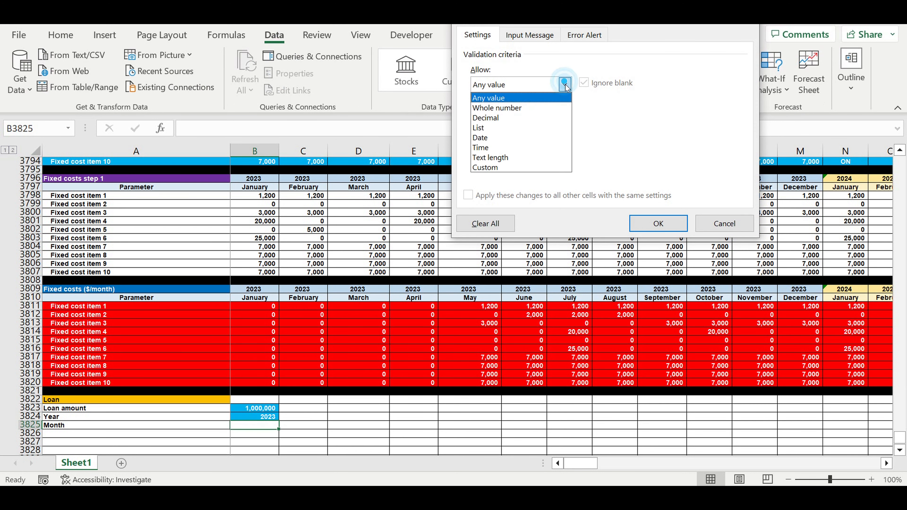
pyautogui.click(513, 132)
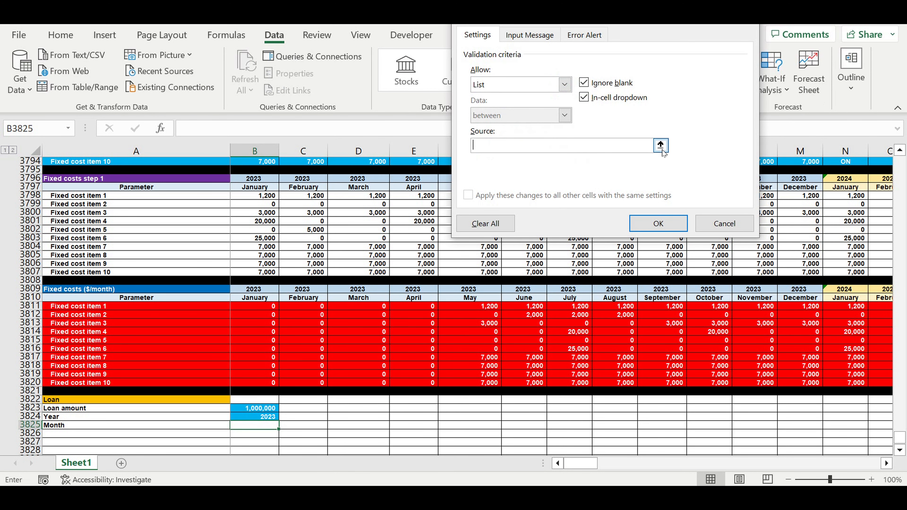
pyautogui.click(659, 146)
pyautogui.moveTo(899, 436); pyautogui.dragTo(882, 91)
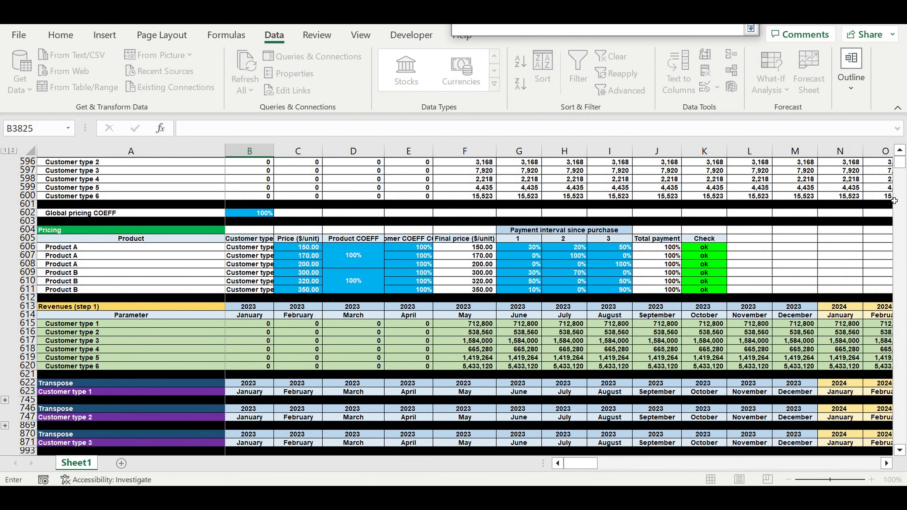
pyautogui.moveTo(899, 164); pyautogui.dragTo(898, 160)
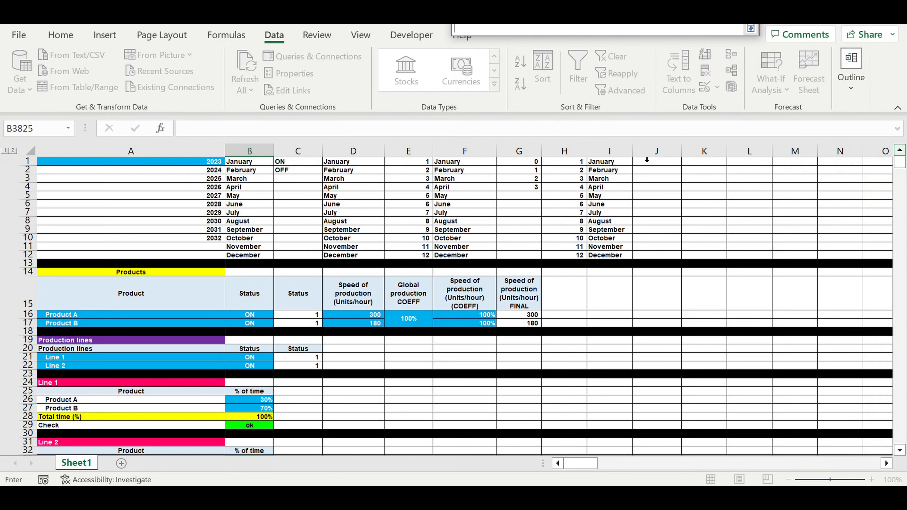
pyautogui.moveTo(248, 163); pyautogui.dragTo(243, 259)
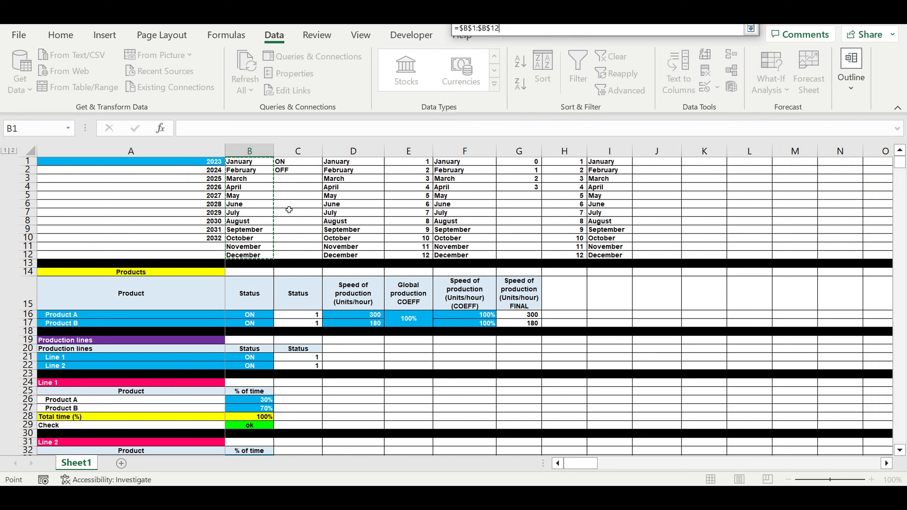
pyautogui.press('Return')
pyautogui.press('Return')
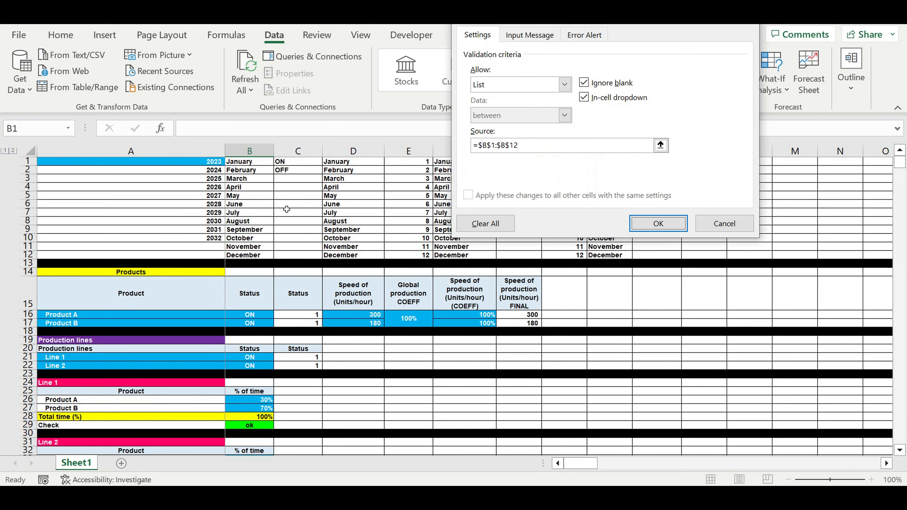
# Choose June from the dropdown list in the loan Month cell B3825.
pyautogui.press('Down')
pyautogui.press('Down')
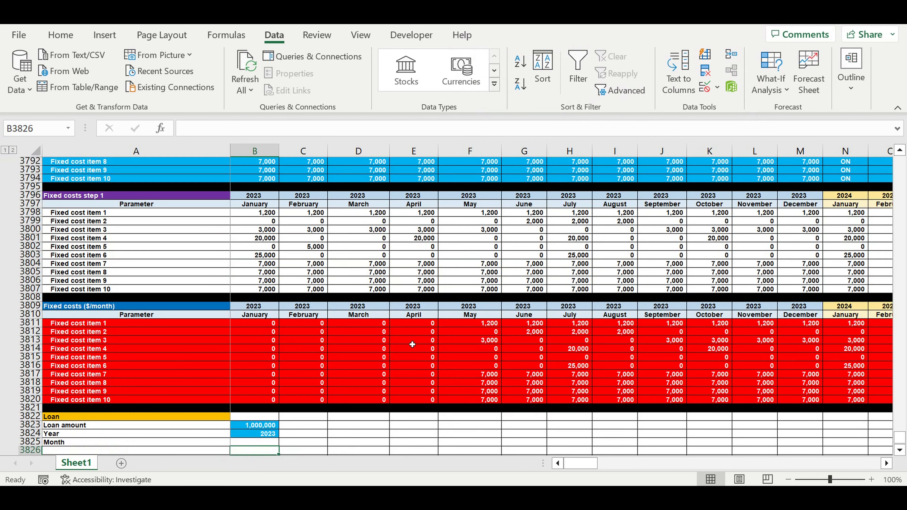
pyautogui.click(266, 434)
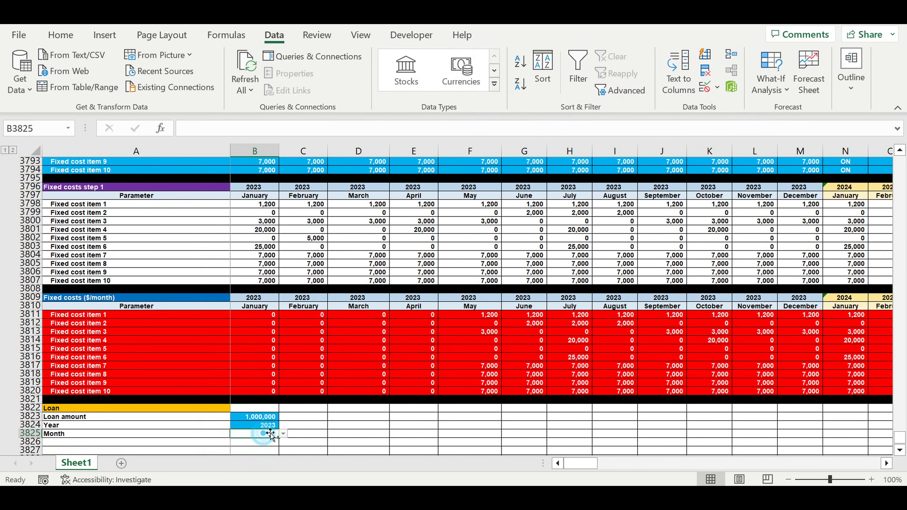
pyautogui.click(289, 443)
pyautogui.click(259, 434)
pyautogui.scroll(-3, 304, 407)
pyautogui.click(284, 358)
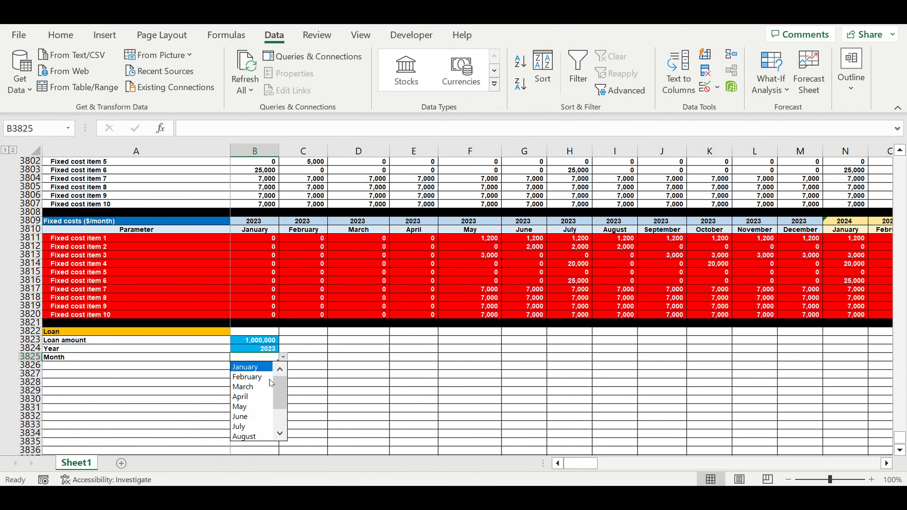
pyautogui.click(251, 416)
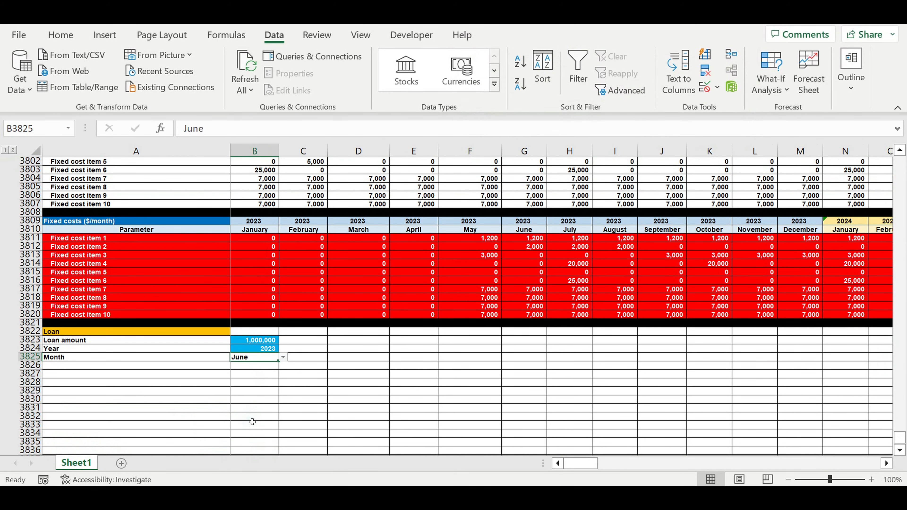
# Right-align the loan Month value in B3825 and give it light blue fill with white text.
pyautogui.click(69, 37)
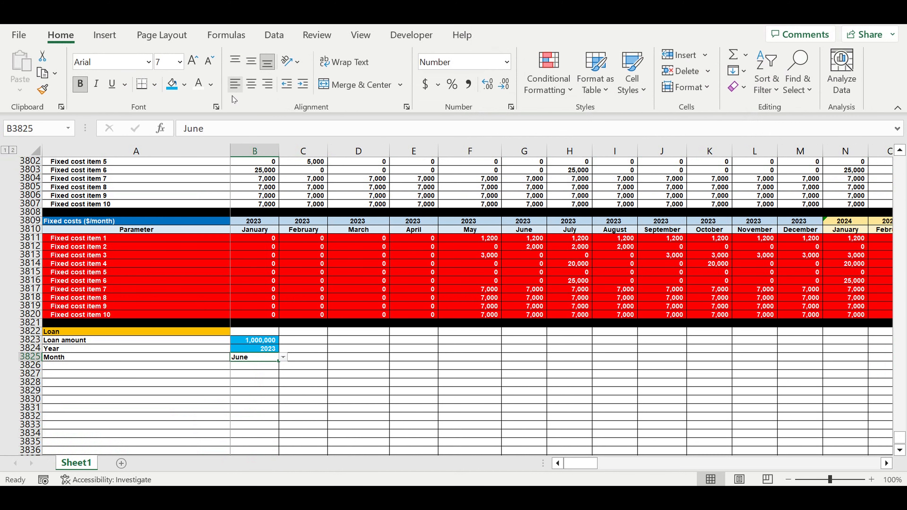
pyautogui.click(268, 83)
pyautogui.click(172, 84)
pyautogui.click(198, 85)
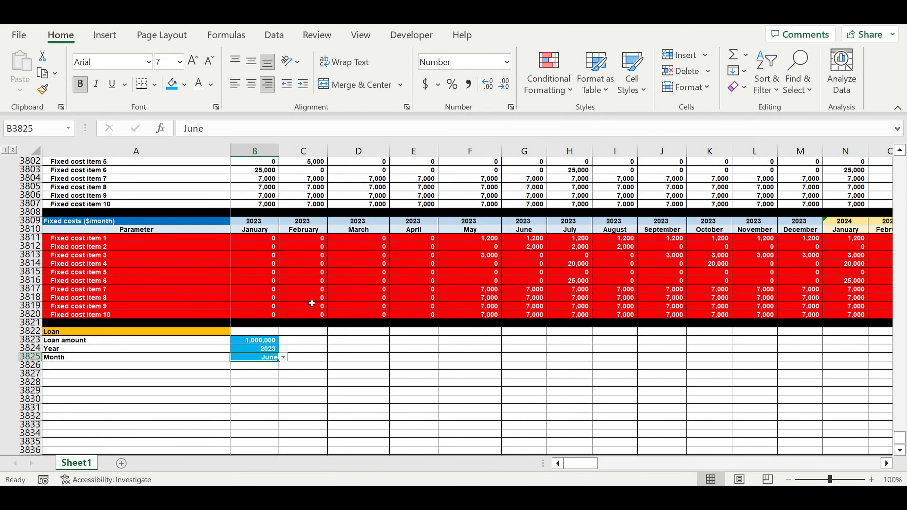
pyautogui.click(357, 358)
# Add the label "Loan term (months)" in A3826 and enter 36 beside it in B3826.
pyautogui.click(106, 367)
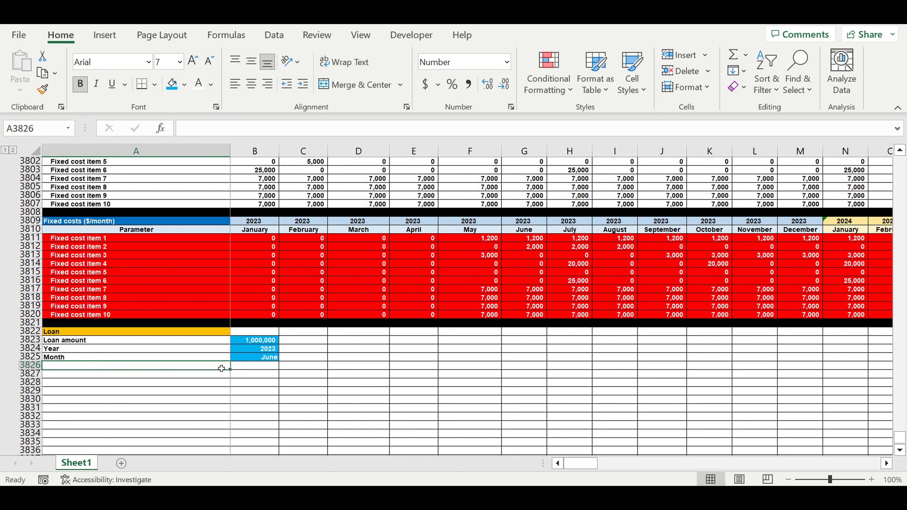
pyautogui.write('Loan amount')
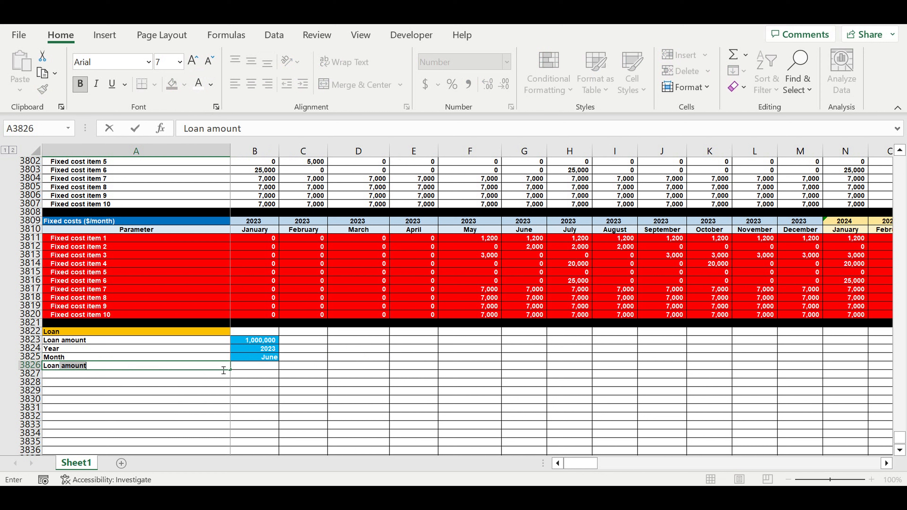
pyautogui.write('term (months')
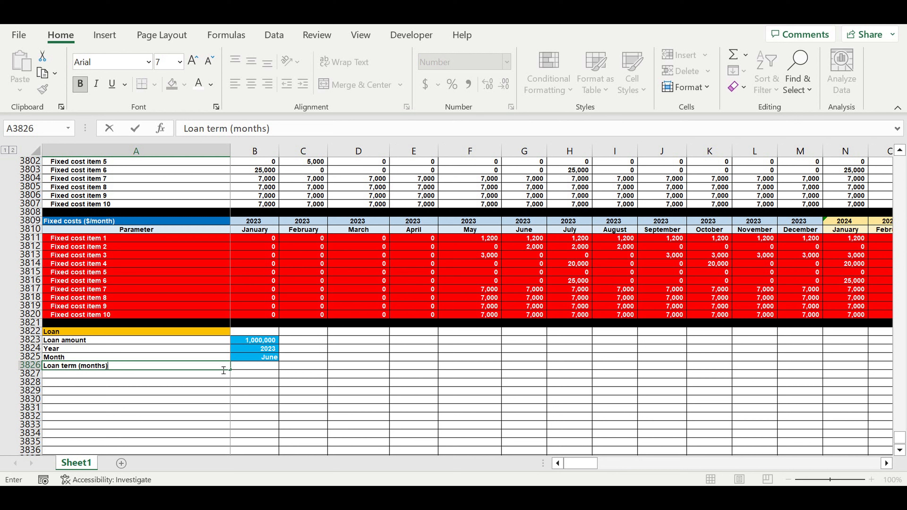
pyautogui.press('Return')
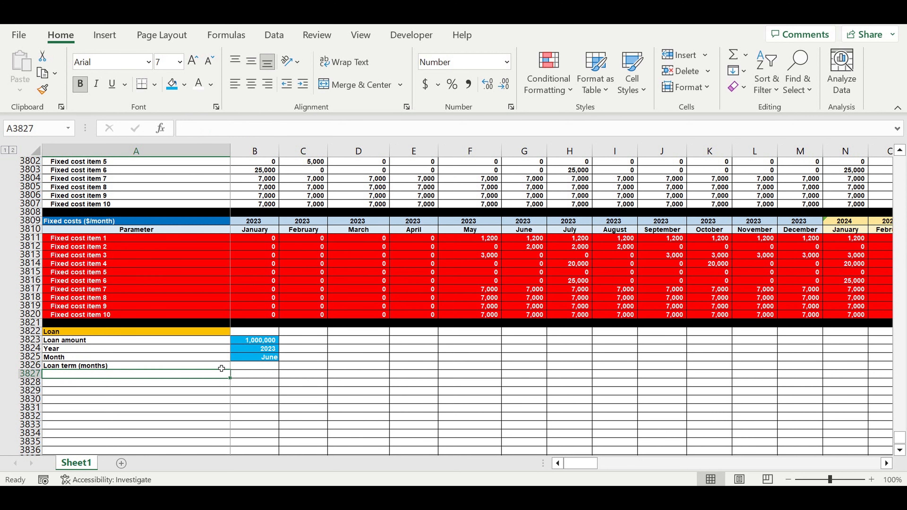
pyautogui.press('Up')
pyautogui.press('Right')
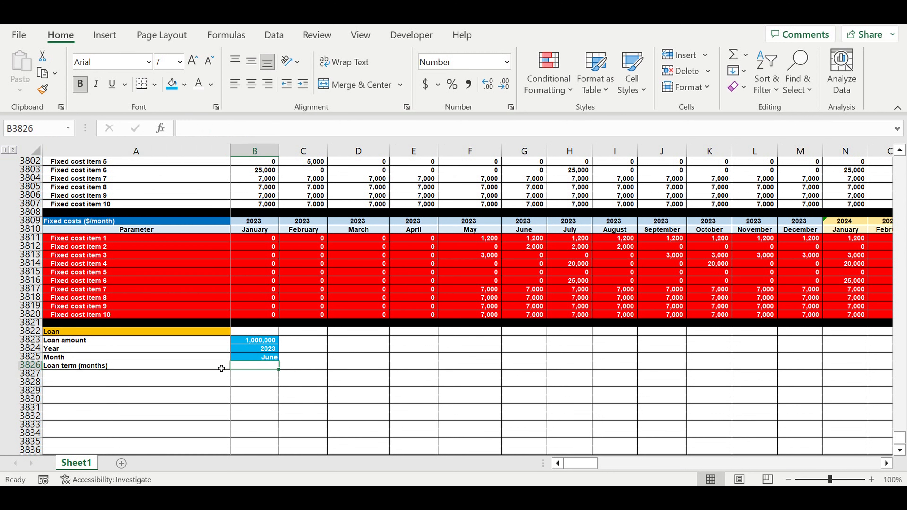
pyautogui.write('36')
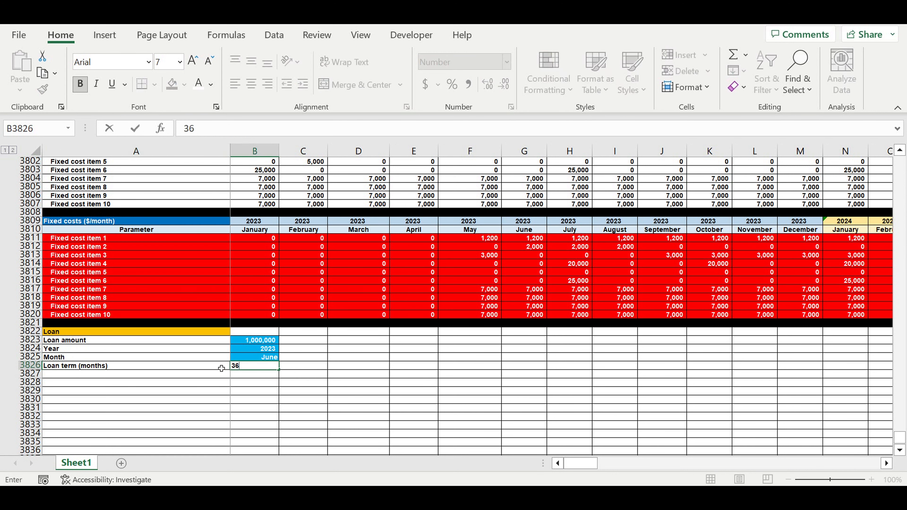
pyautogui.press('Return')
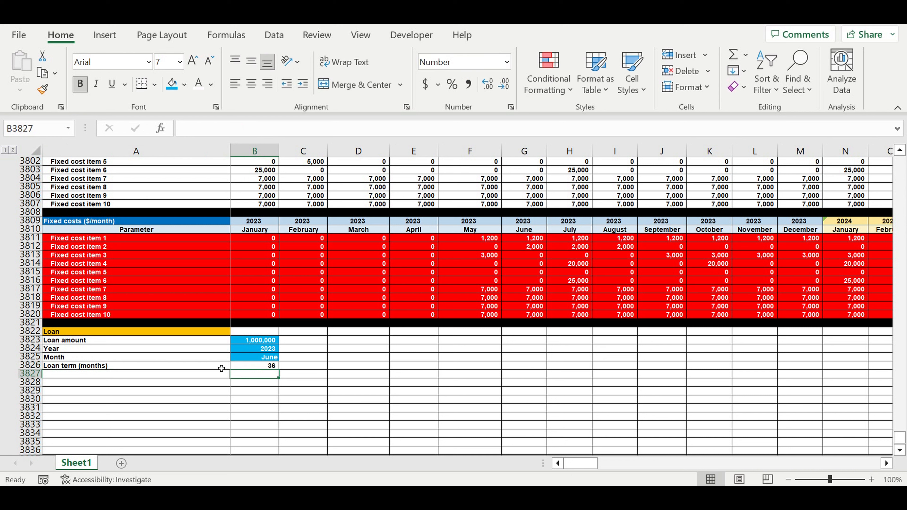
# Format the loan term value in B3826 with light blue fill and white text.
pyautogui.click(257, 368)
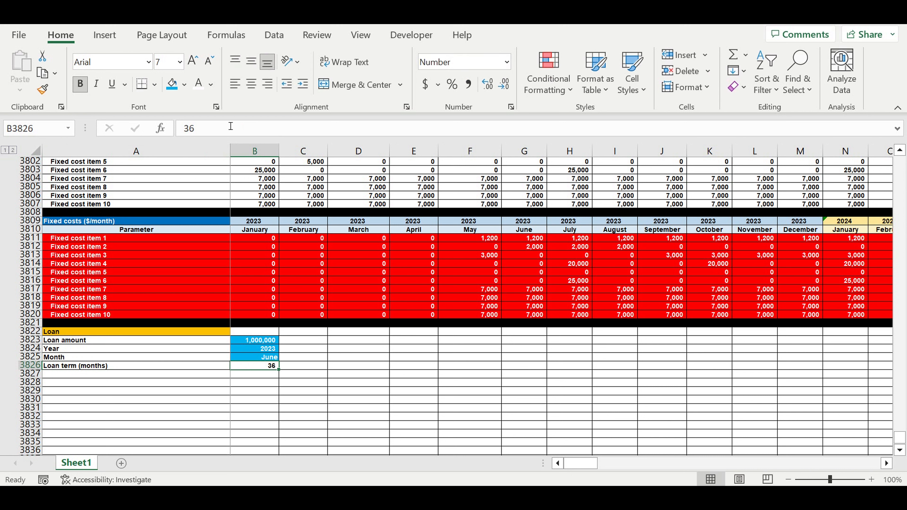
pyautogui.click(172, 85)
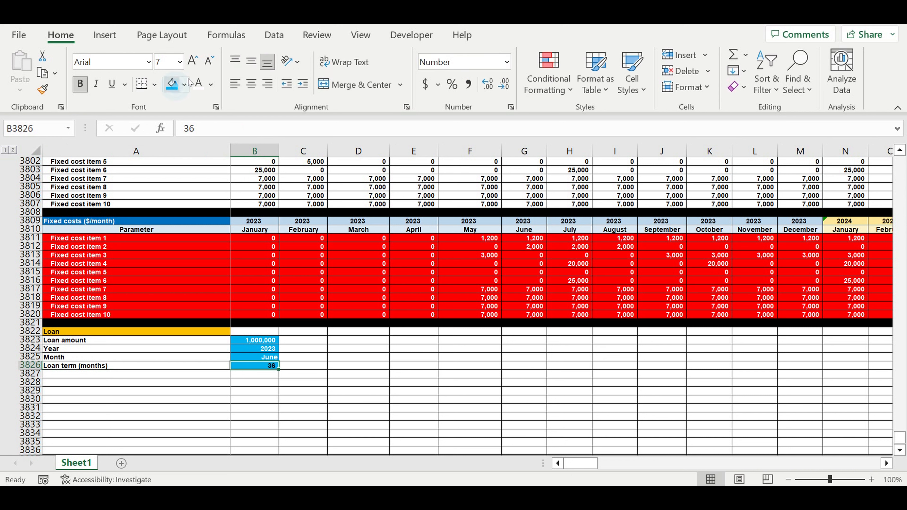
pyautogui.click(366, 360)
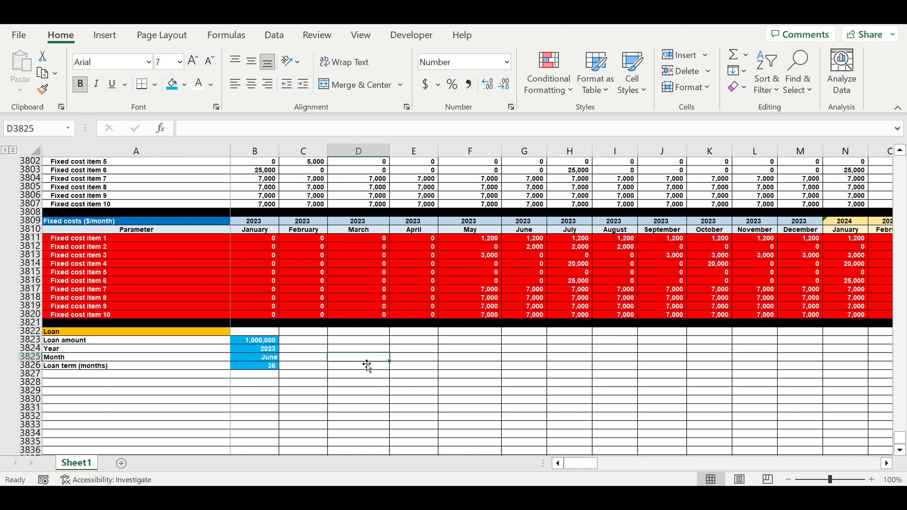
# Enter the label "Interest rate (%)" in A3827 below the loan term.
pyautogui.click(104, 376)
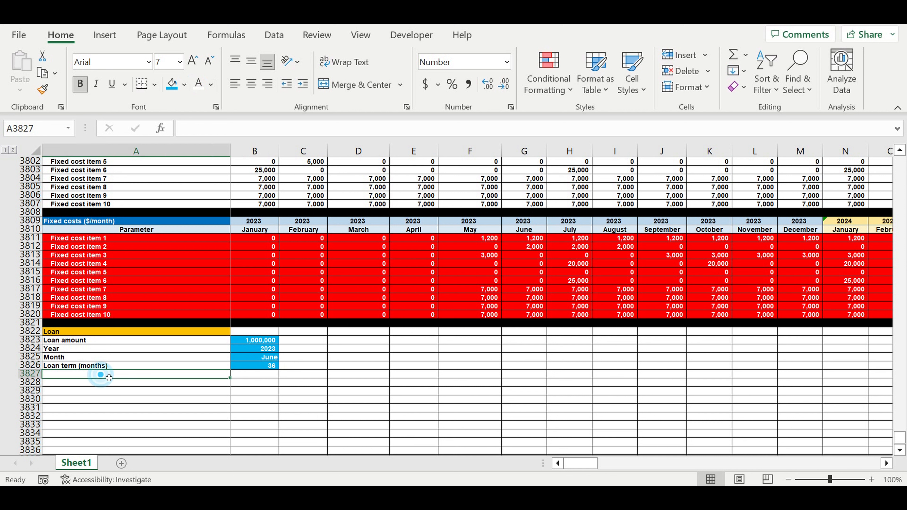
pyautogui.write('Gt')
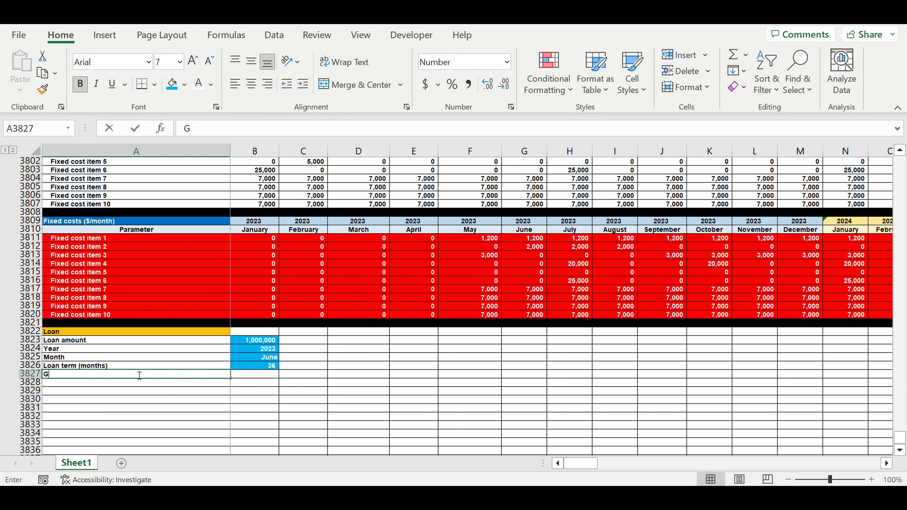
pyautogui.press('BackSpace')
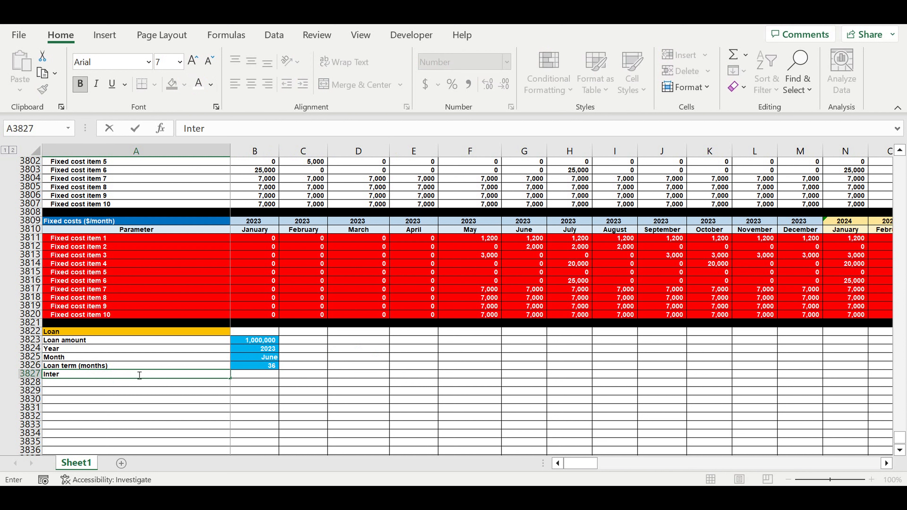
pyautogui.write('Interest rate (%')
pyautogui.press('Return')
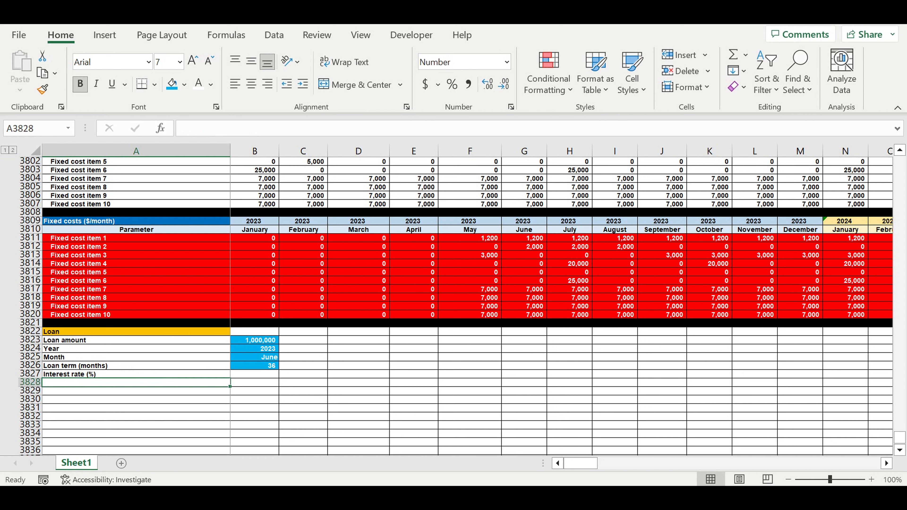
# Format B3827 as a percentage with light blue fill and white text, and enter an interest rate of 7%.
pyautogui.click(264, 376)
pyautogui.click(451, 85)
pyautogui.click(169, 85)
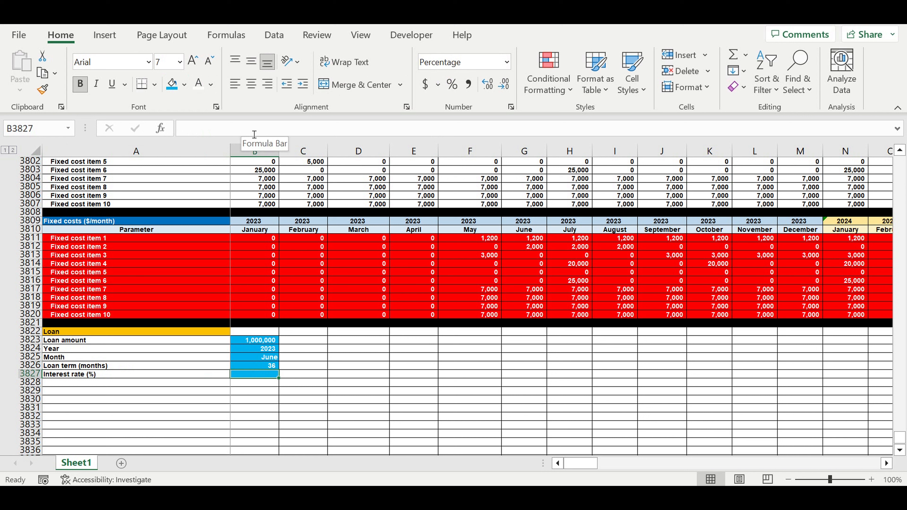
pyautogui.write('7')
pyautogui.click(348, 374)
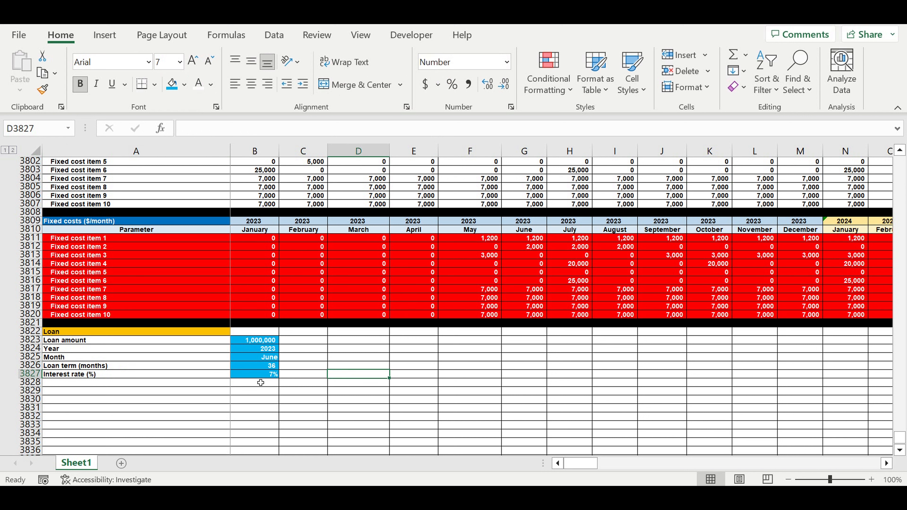
pyautogui.click(255, 377)
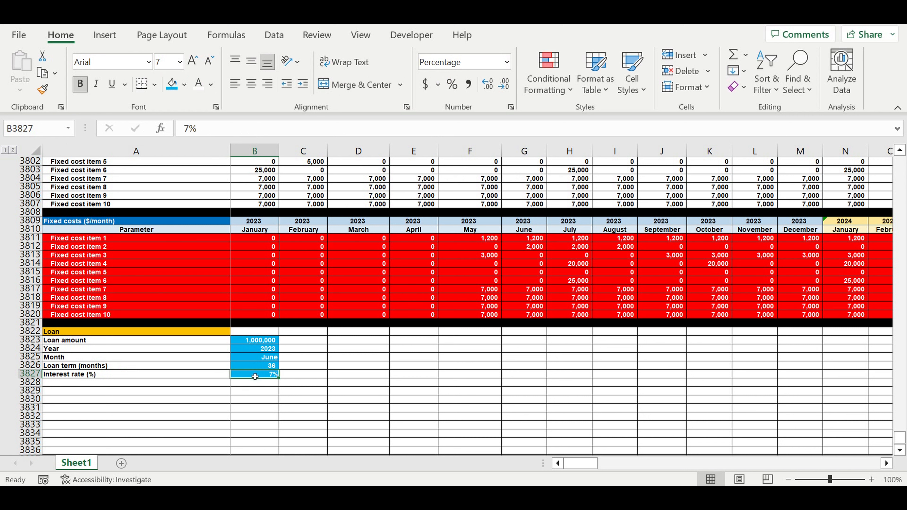
# Enter the label "Grace periodfor interest (months)" in A3828 below the interest rate.
pyautogui.click(80, 383)
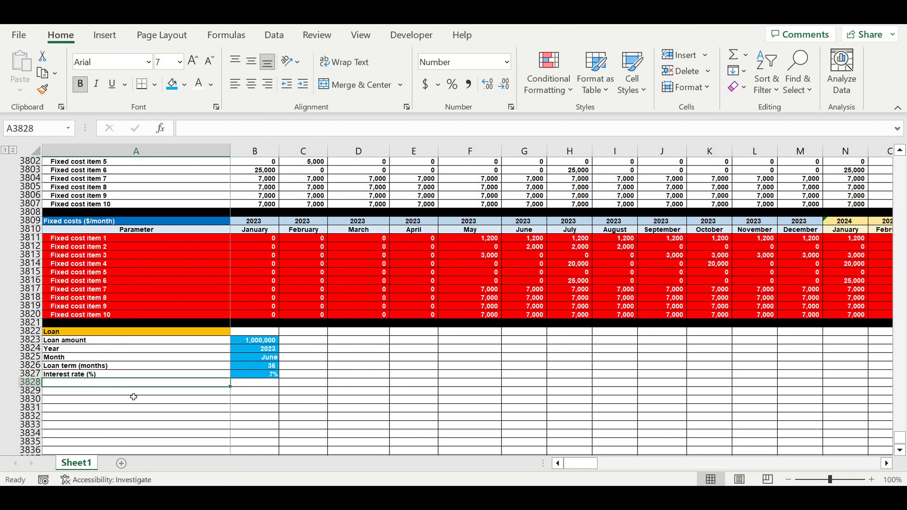
pyautogui.write('Grace periodfor')
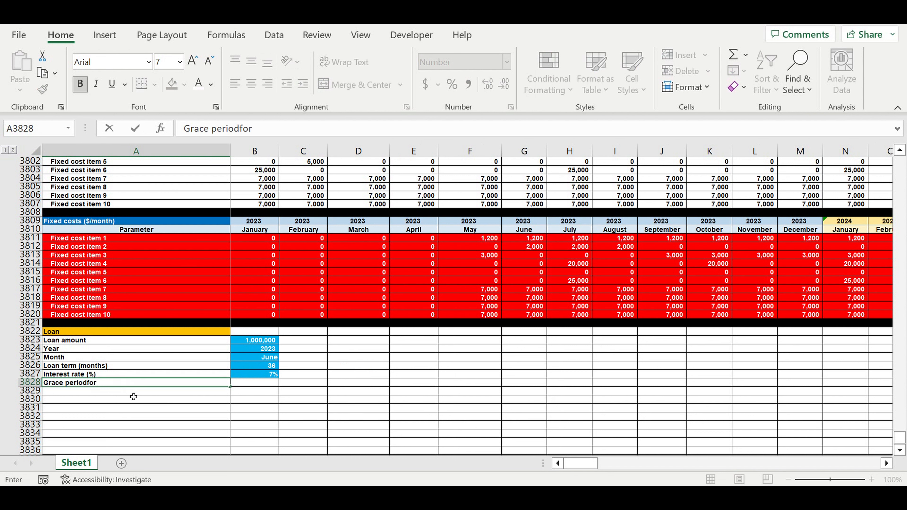
pyautogui.write(' interest (months')
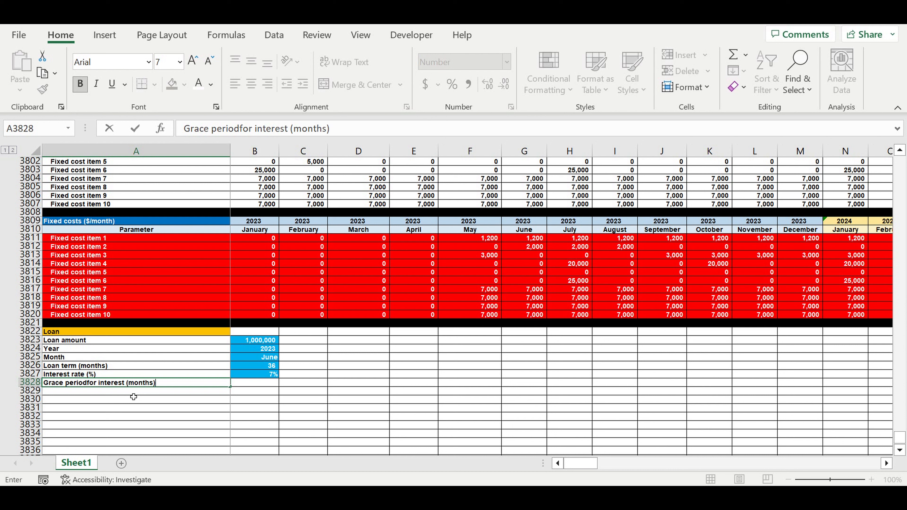
pyautogui.press('Return')
# Enter 6 as the interest grace period in B3828 and give it light blue fill with white text.
pyautogui.press('Up')
pyautogui.press('Right')
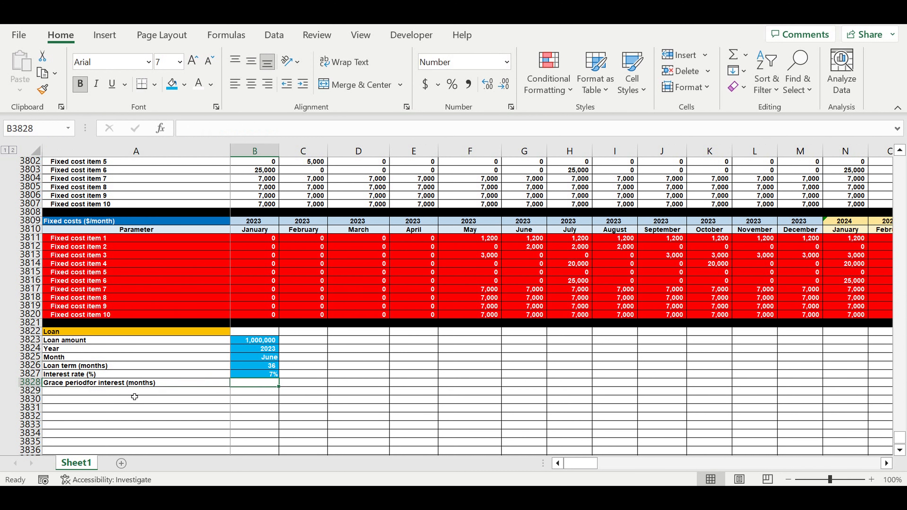
pyautogui.write('6')
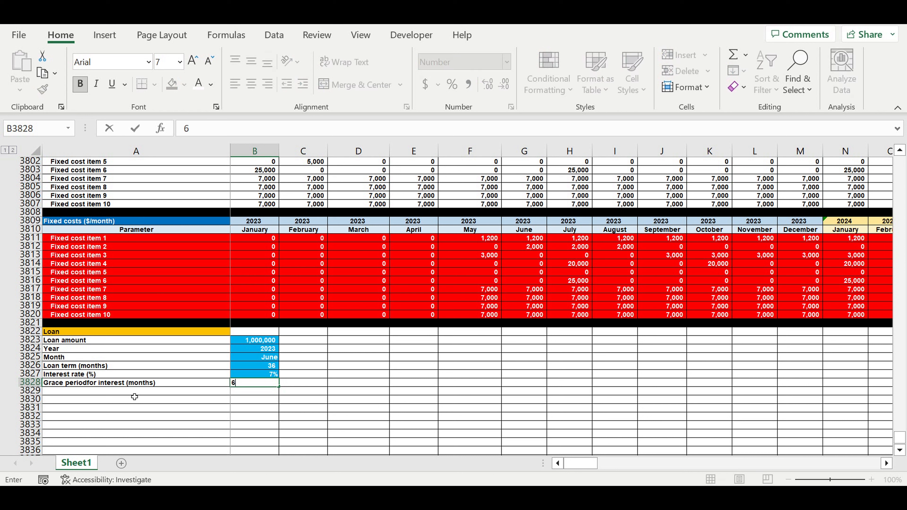
pyautogui.press('Return')
pyautogui.press('Up')
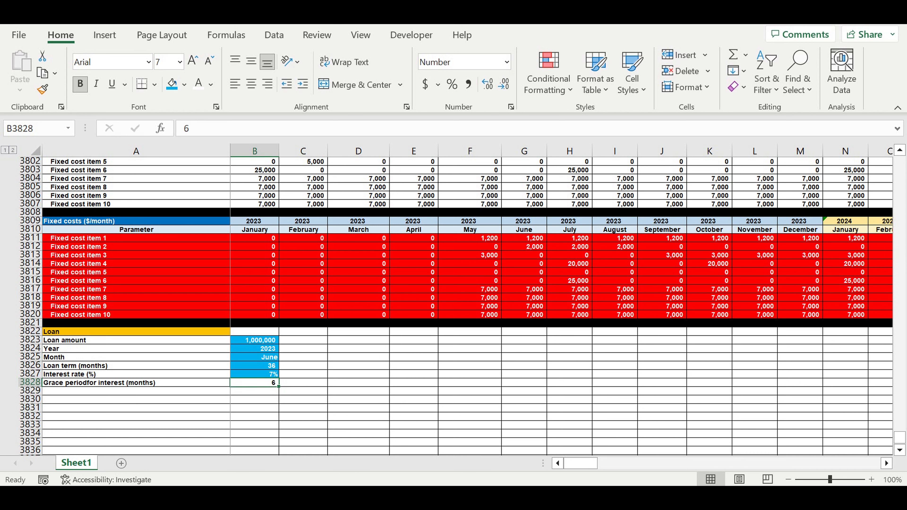
pyautogui.click(172, 84)
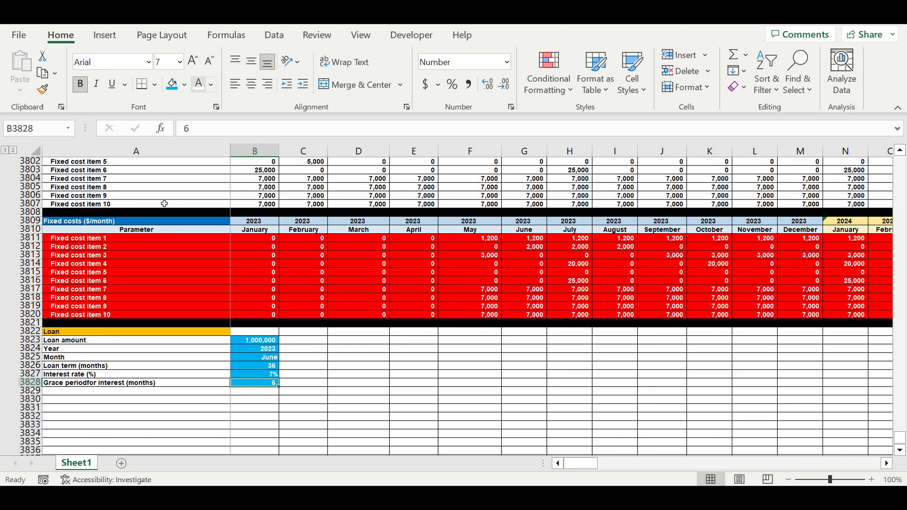
# Insert the missing space in the A3828 label so that it reads "Grace period for interest (months)".
pyautogui.click(70, 383)
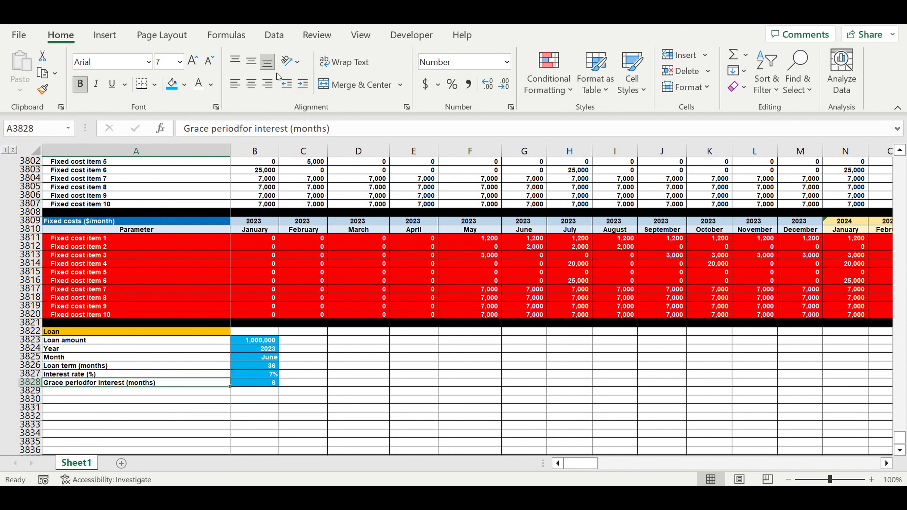
pyautogui.click(240, 129)
pyautogui.press('Return')
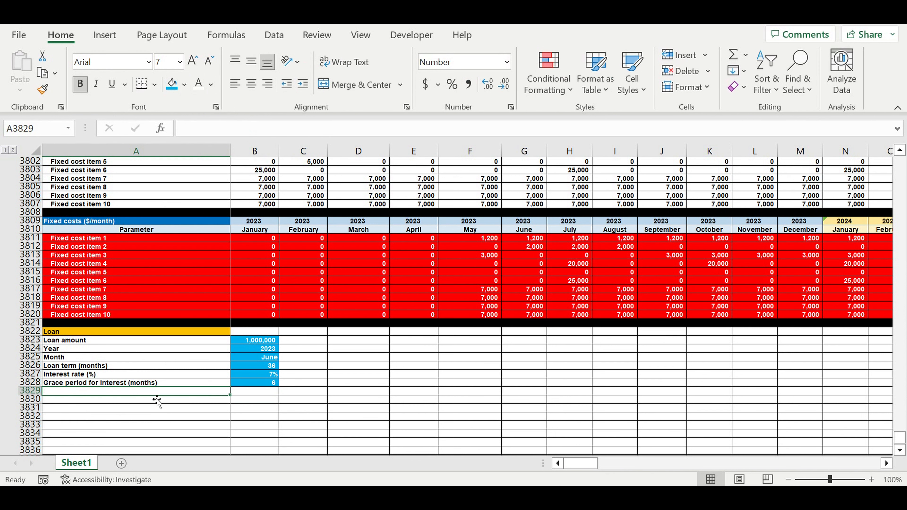
pyautogui.click(140, 406)
pyautogui.click(127, 375)
# Copy the A3828 label down to A3829 and change the copy to "Grace period for principle (months)".
pyautogui.click(193, 384)
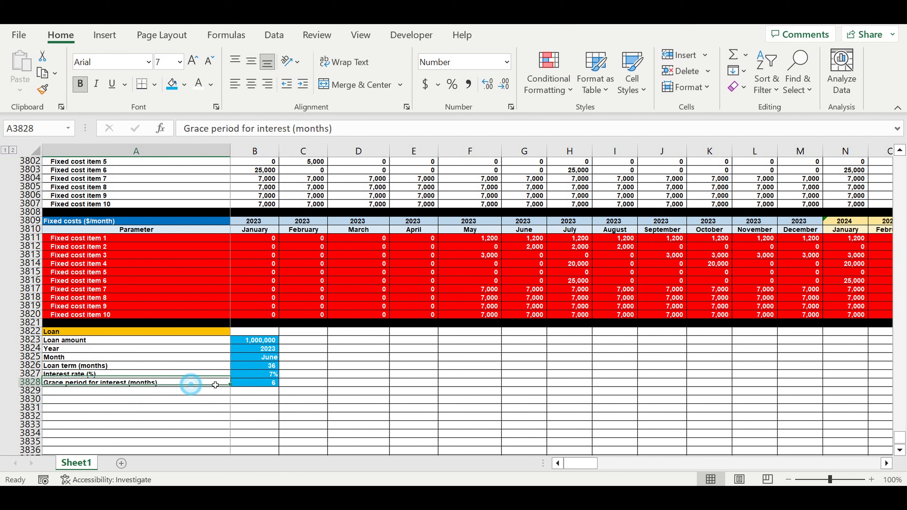
pyautogui.moveTo(234, 390); pyautogui.dragTo(233, 394)
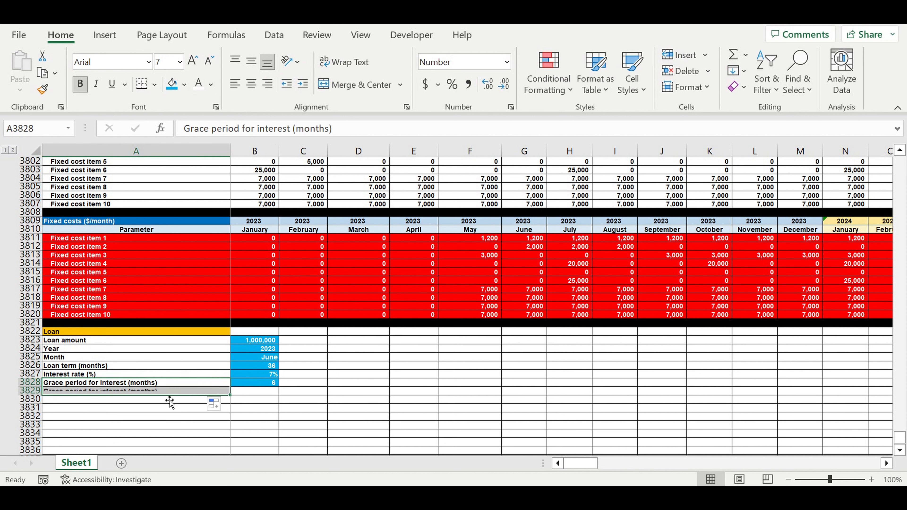
pyautogui.click(141, 392)
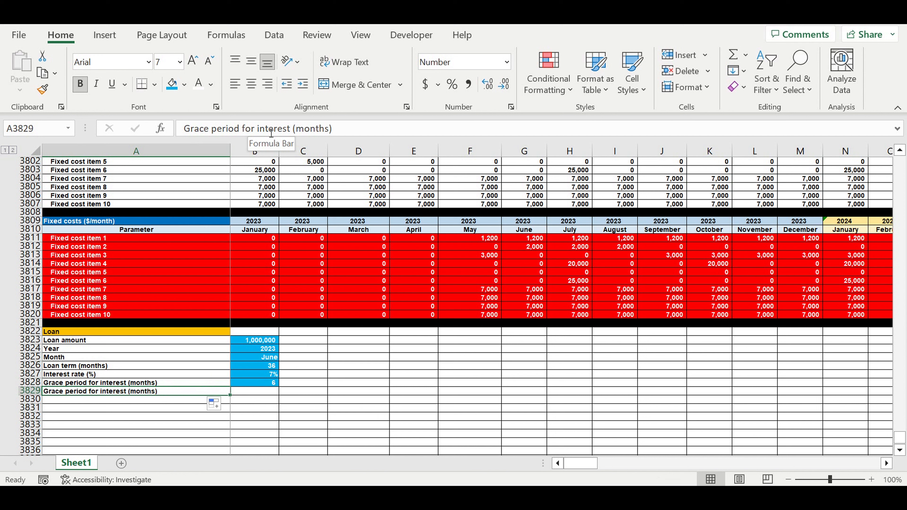
pyautogui.moveTo(257, 129); pyautogui.dragTo(295, 134)
pyautogui.write('princi')
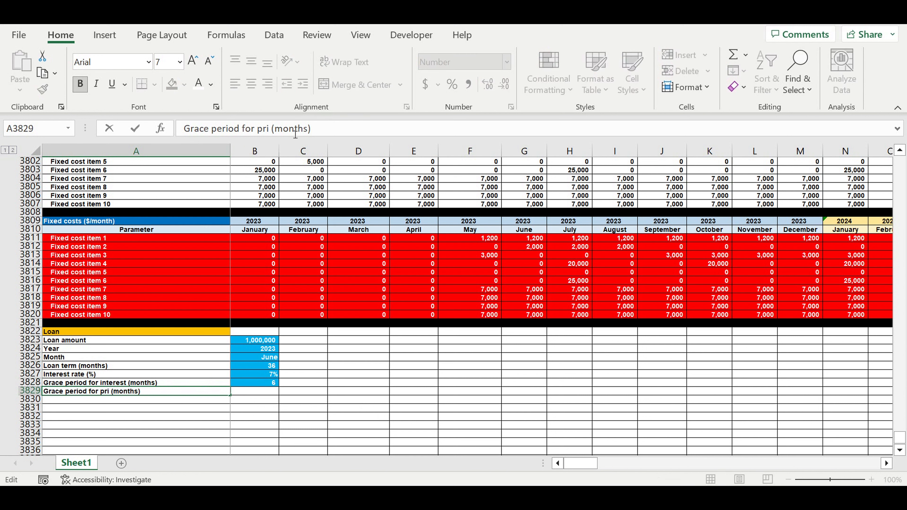
pyautogui.write('ple')
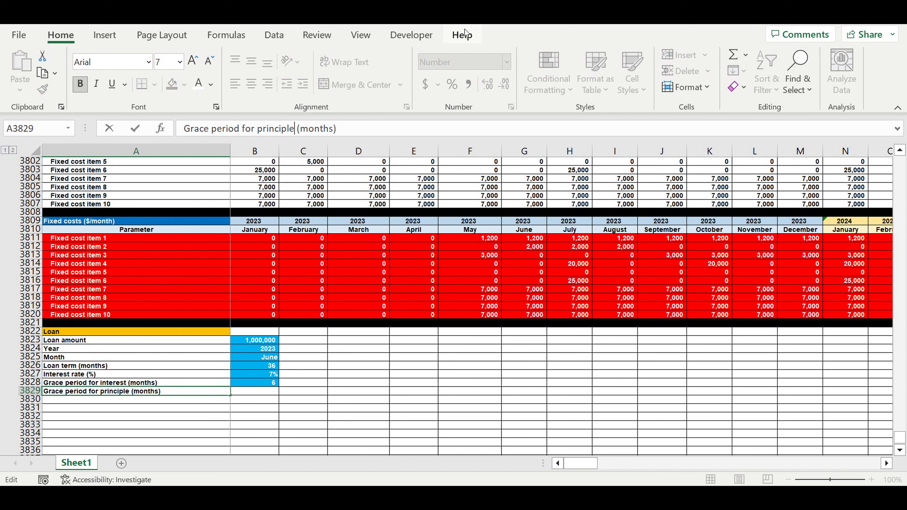
pyautogui.press('Return')
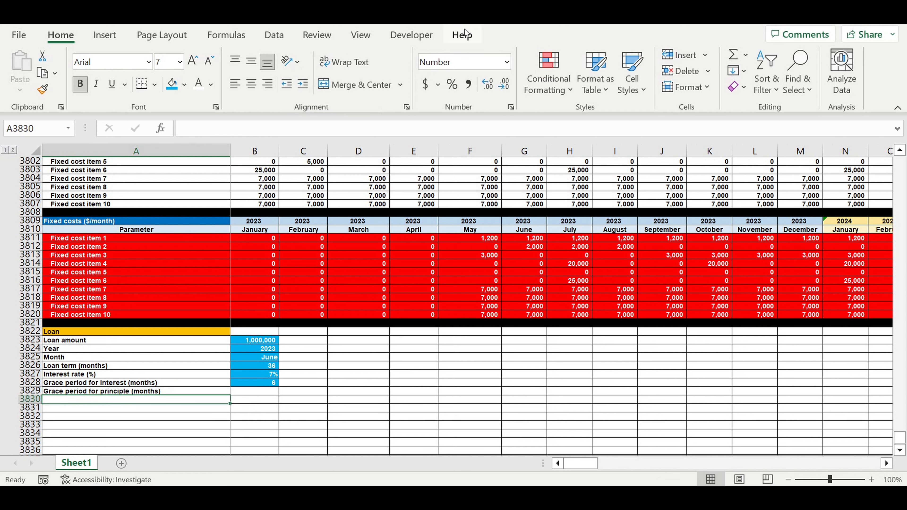
# Enter 12 as the principle grace period in B3829 and give it light blue fill with white text.
pyautogui.click(272, 395)
pyautogui.write('12')
pyautogui.press('Return')
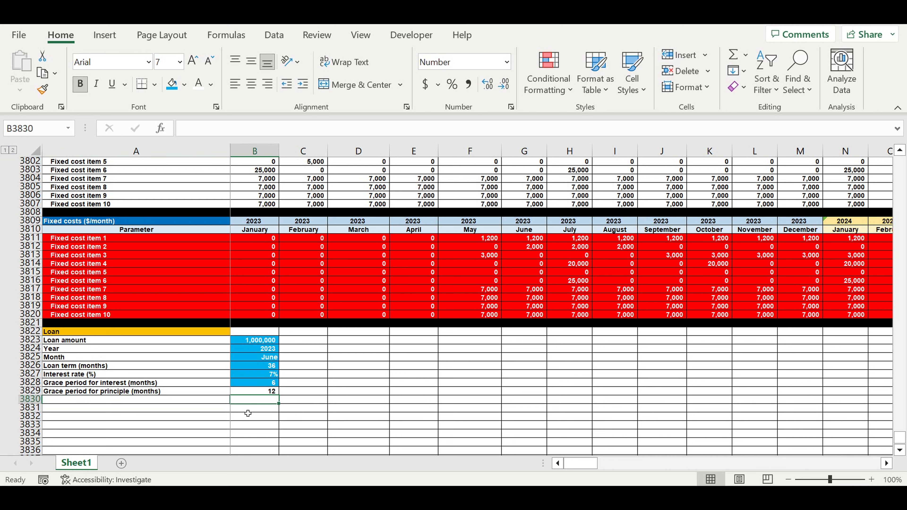
pyautogui.click(263, 390)
pyautogui.click(171, 84)
pyautogui.click(349, 400)
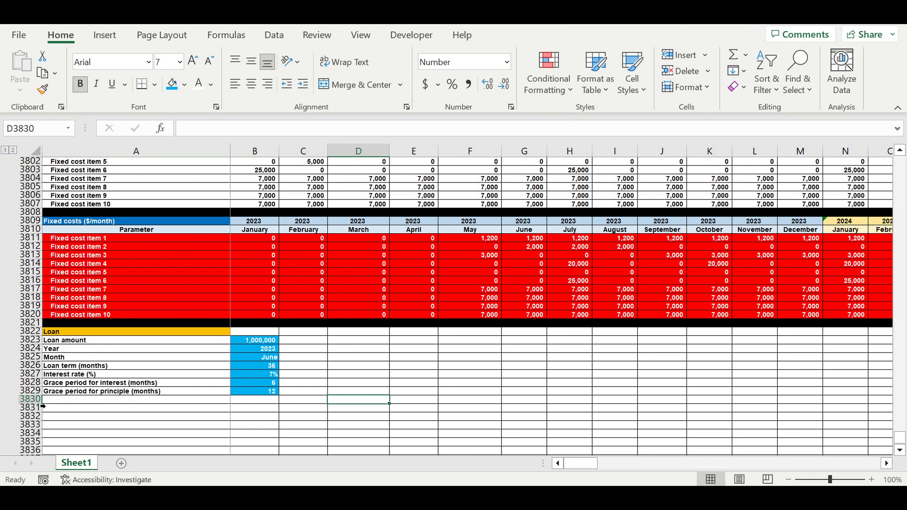
# Indent the loan parameter labels in A3823:A3829 by one level.
pyautogui.click(35, 403)
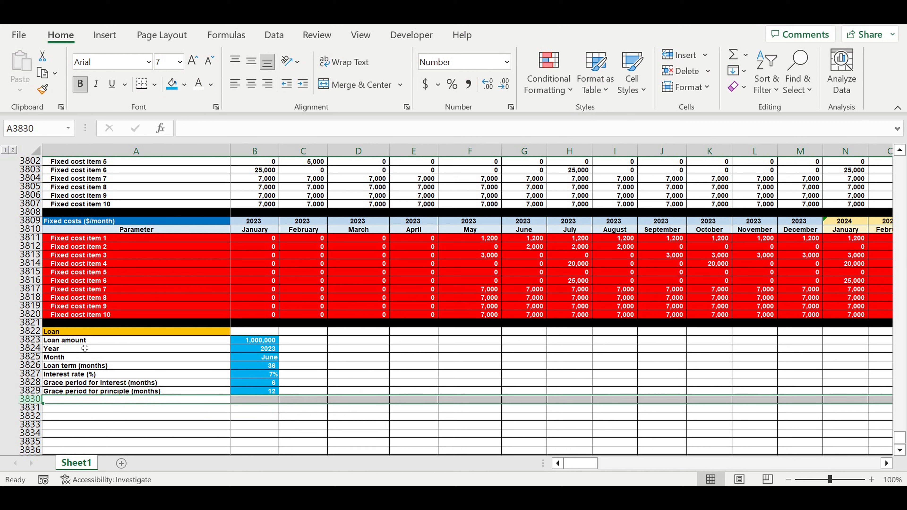
pyautogui.moveTo(70, 340); pyautogui.dragTo(76, 392)
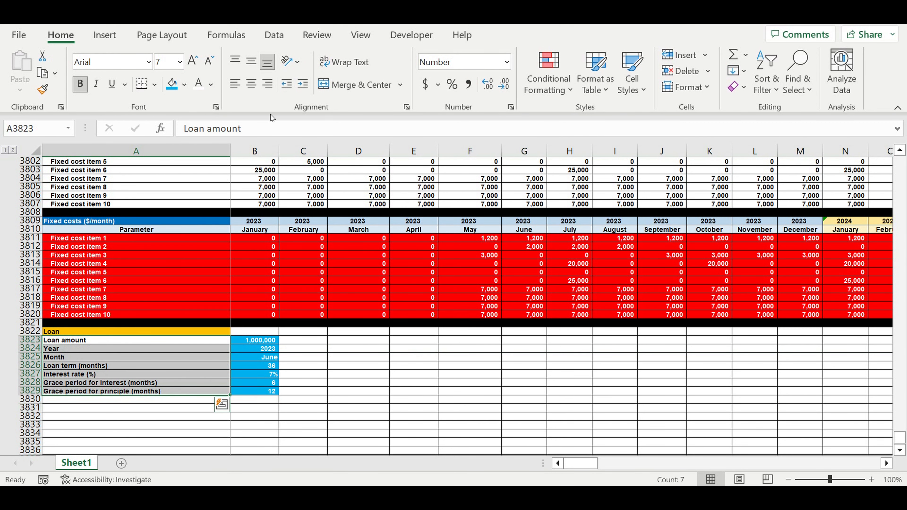
pyautogui.click(305, 86)
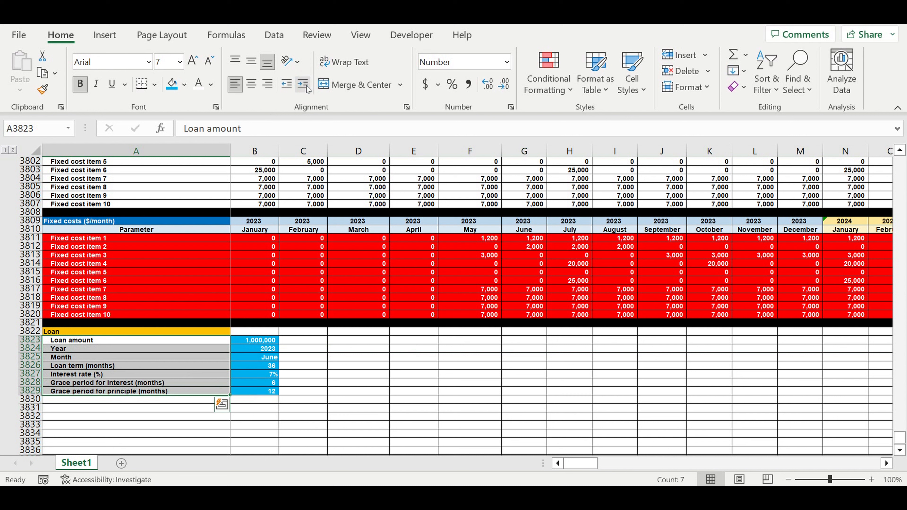
pyautogui.click(347, 385)
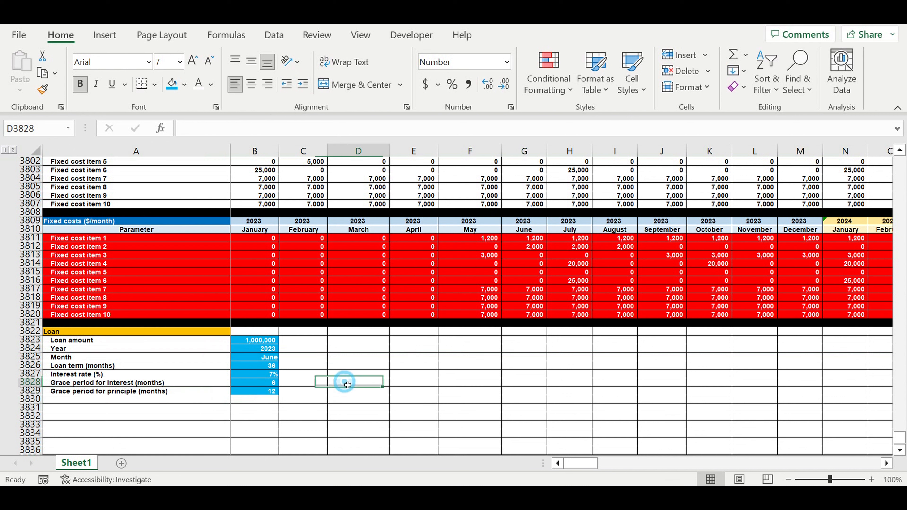
# Copy the Fixed costs header rows 3809:3810 with the years and months to rows 3833:3834 below the loan inputs.
pyautogui.click(171, 400)
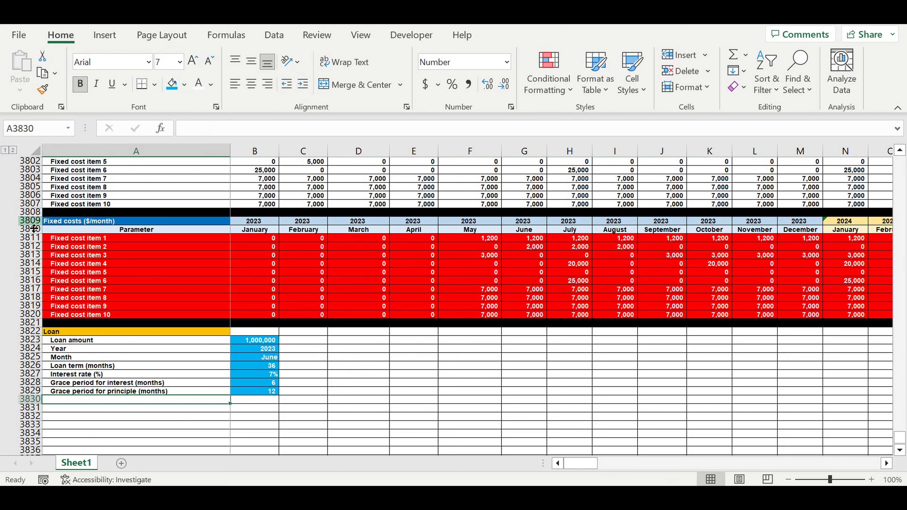
pyautogui.moveTo(34, 222); pyautogui.dragTo(34, 237)
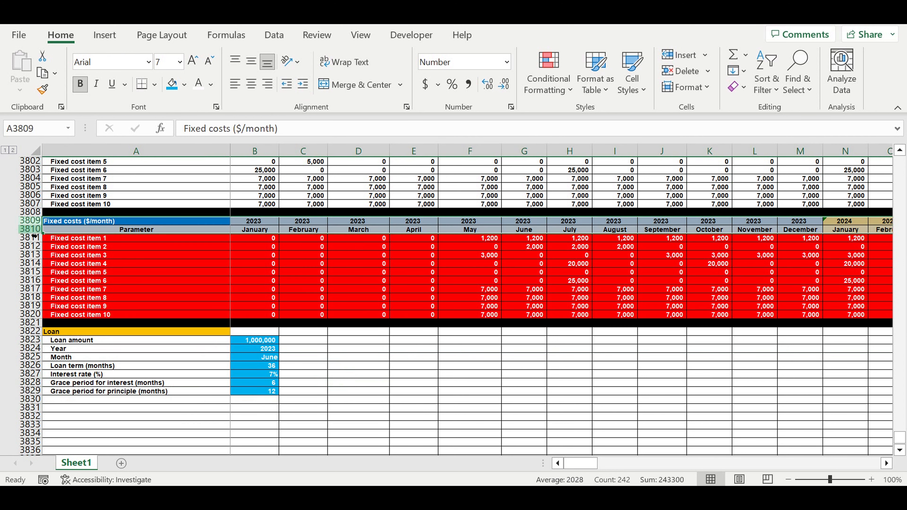
pyautogui.hotkey('ctrl', 'c')
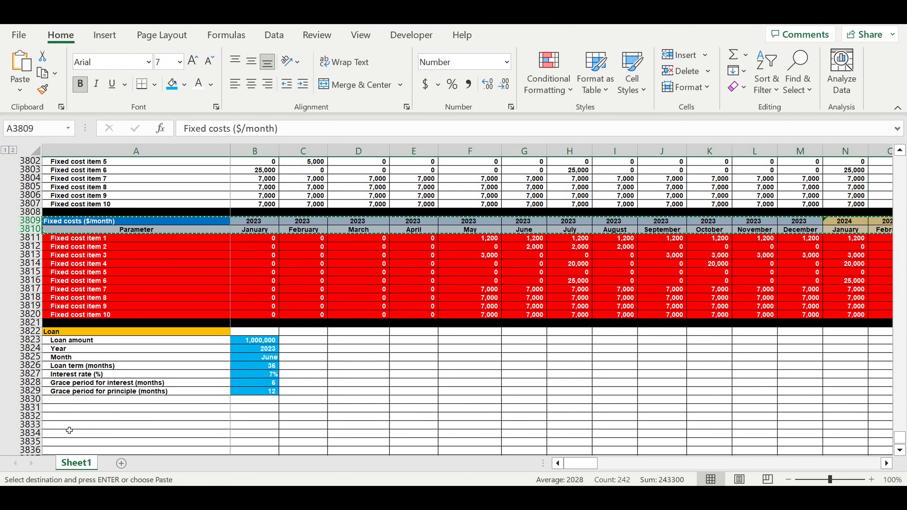
pyautogui.click(67, 430)
pyautogui.hotkey('ctrl', 'v')
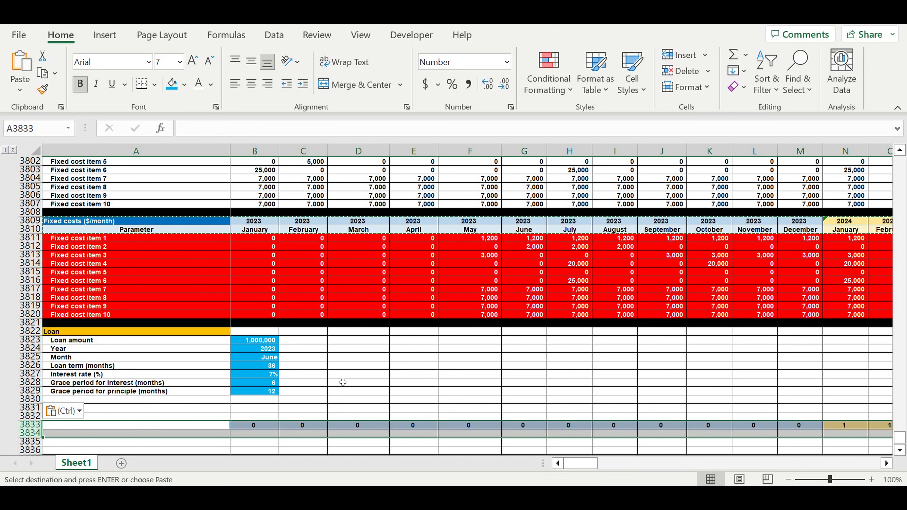
# Fill the whole of row 3832 with black as a divider above the copied header.
pyautogui.click(30, 416)
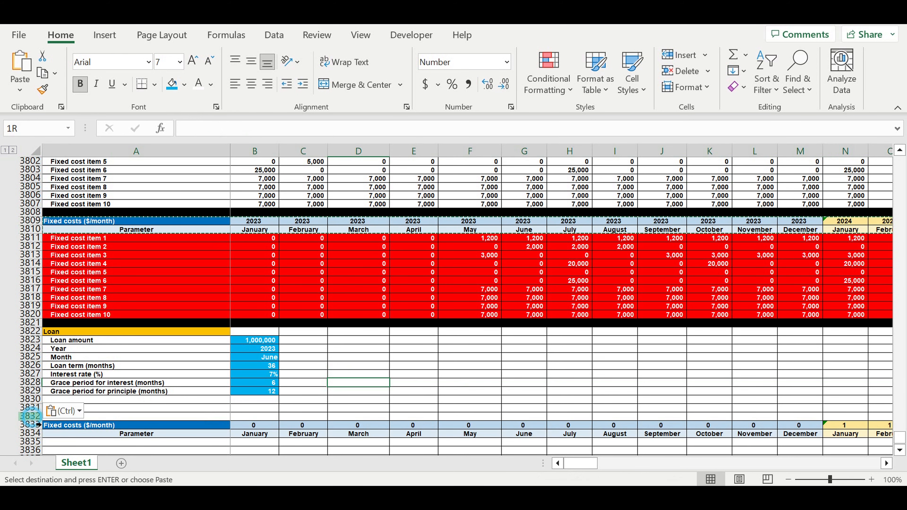
pyautogui.click(184, 85)
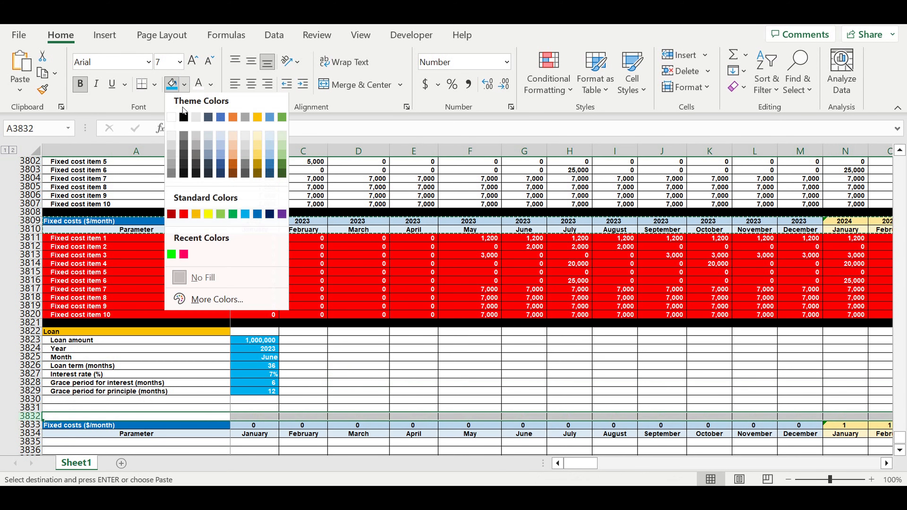
pyautogui.click(184, 121)
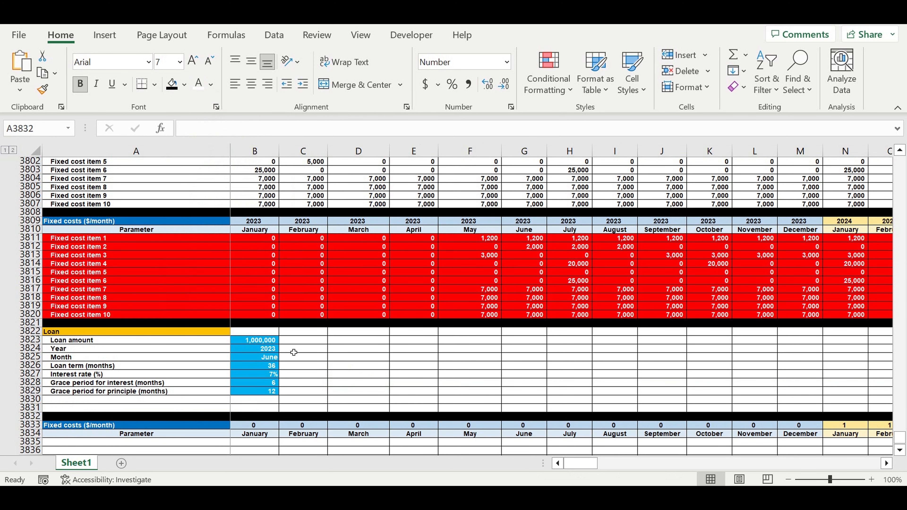
# Link the first year cell of the copied header, B3833, to the year above with the formula =B3809.
pyautogui.click(250, 429)
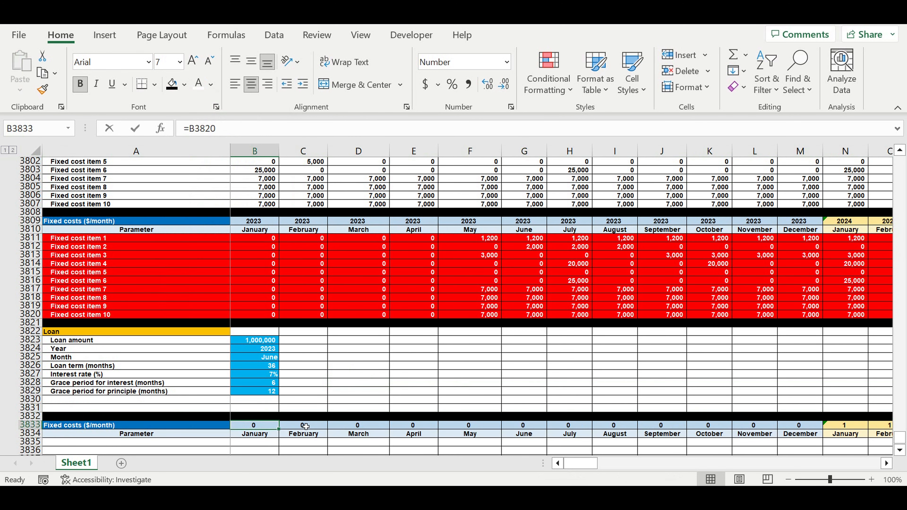
pyautogui.write('=')
pyautogui.click(257, 222)
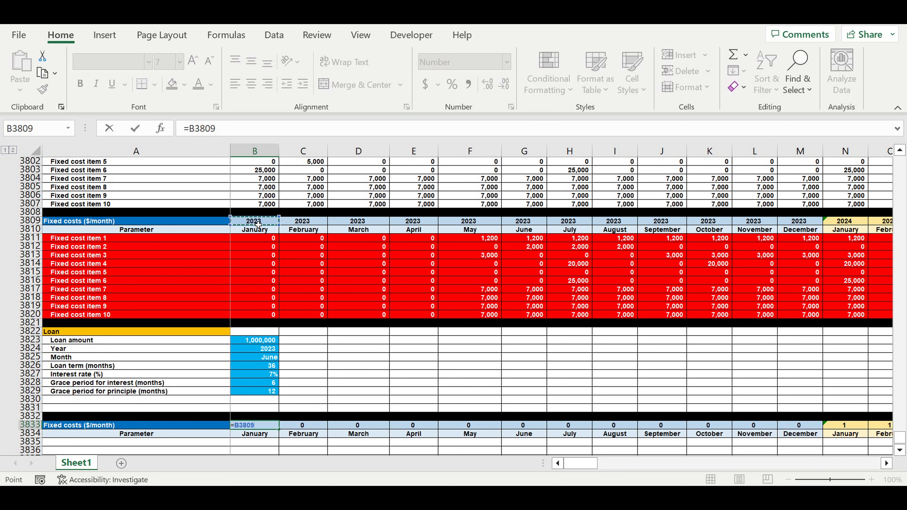
pyautogui.press('Return')
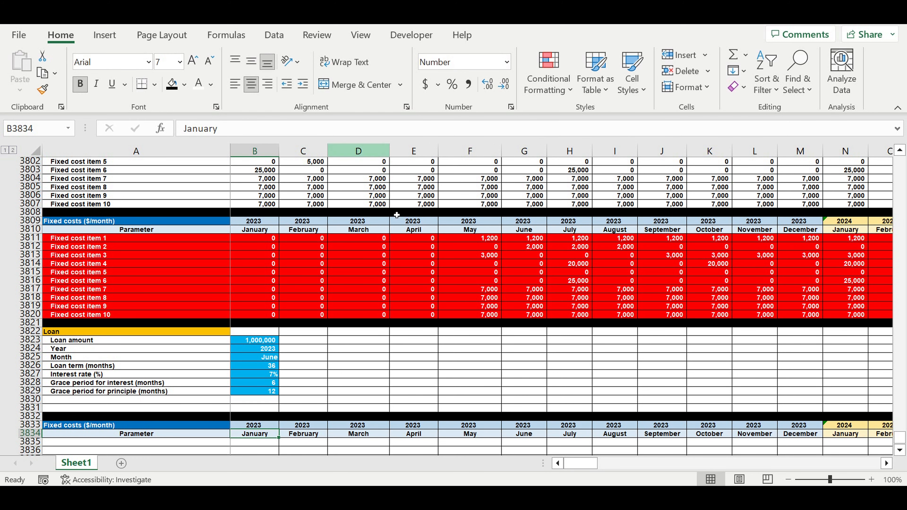
# Replace the copied header title in A3833 with "Loan timeline".
pyautogui.scroll(-3, 348, 307)
pyautogui.click(211, 351)
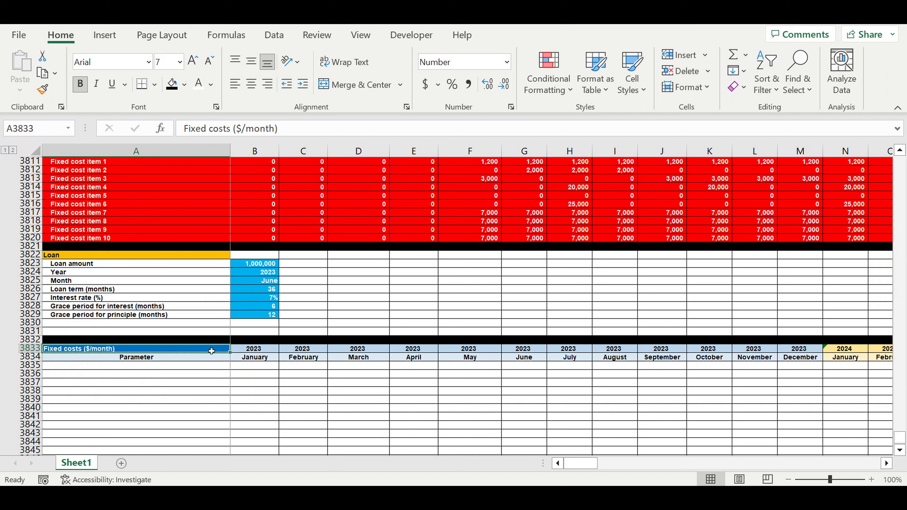
pyautogui.write('Loan timeline')
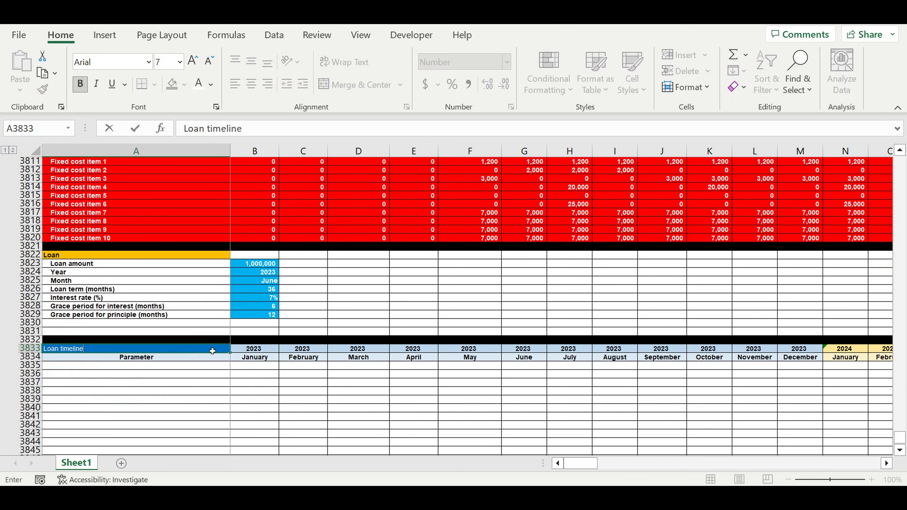
pyautogui.press('Return')
# Give the "Loan timeline" title cell A3833 a yellow fill and black text.
pyautogui.click(212, 350)
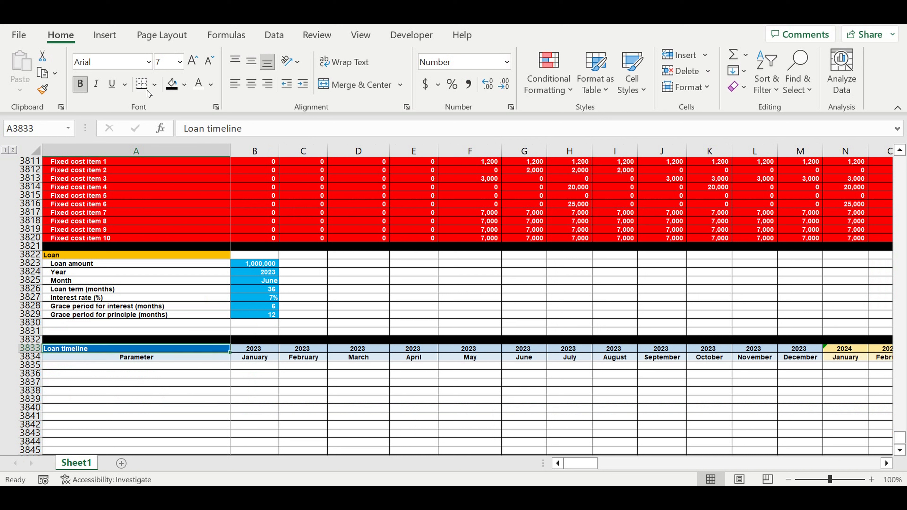
pyautogui.click(185, 85)
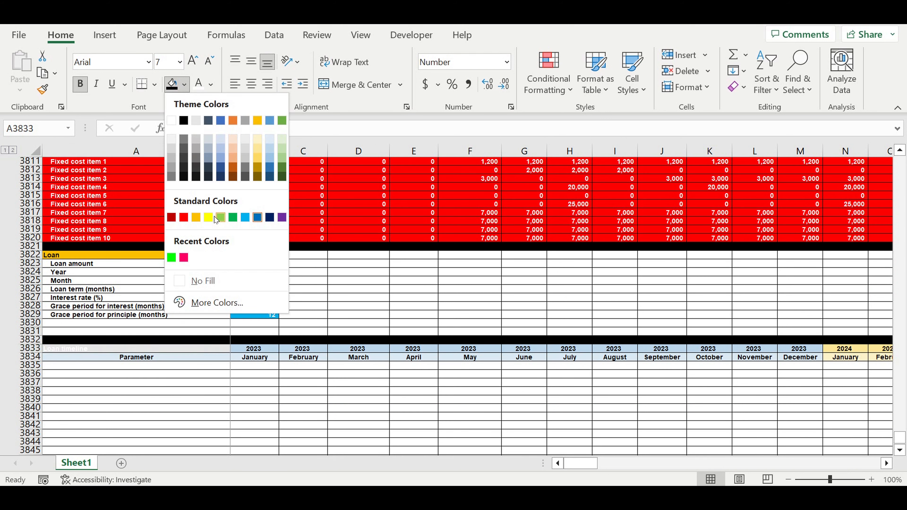
pyautogui.click(208, 218)
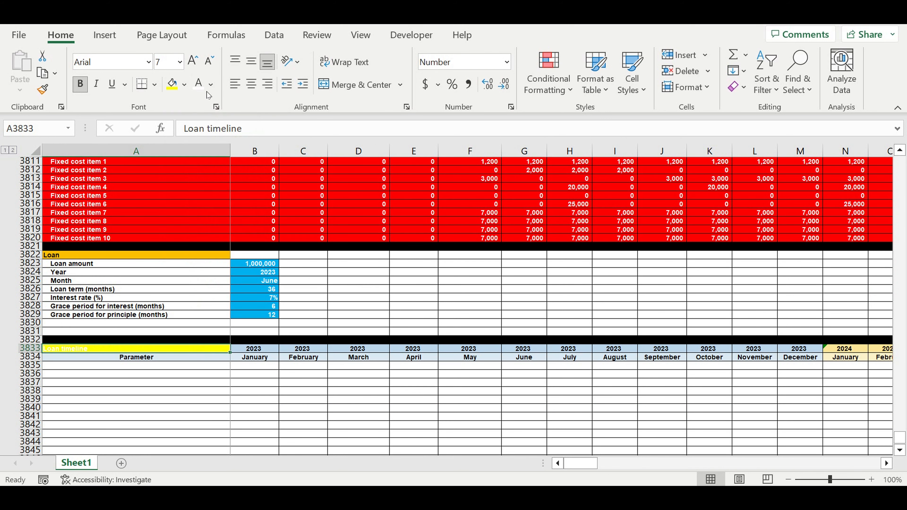
pyautogui.click(212, 86)
pyautogui.click(215, 101)
# Enter the label "Getting the loan (0-1-0)" in A3835.
pyautogui.click(218, 368)
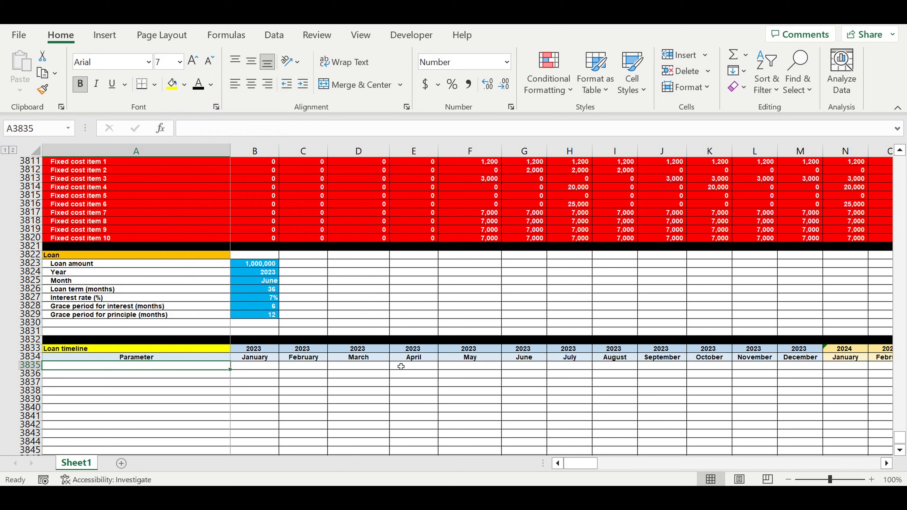
pyautogui.write('Getting the loan')
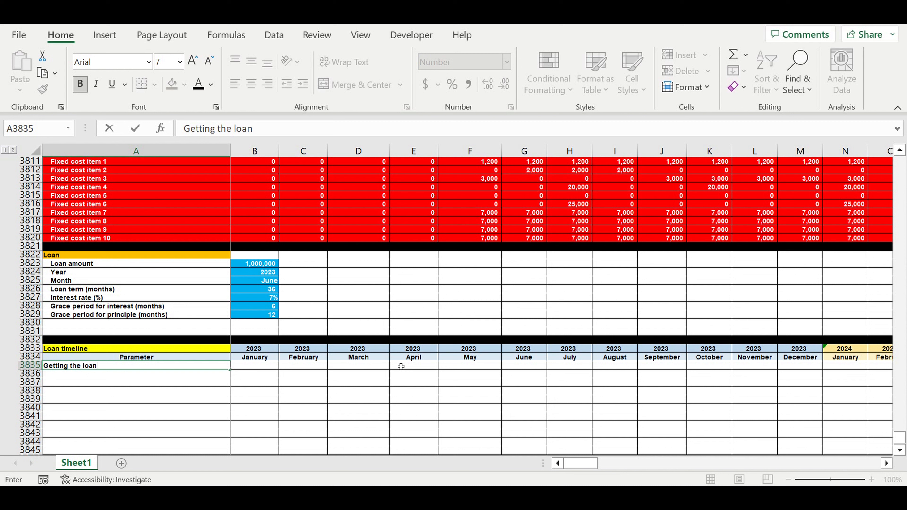
pyautogui.write(' (0-1-0')
pyautogui.press('Return')
# Start an IF(AND()) formula in B3835 whose first condition compares the timeline year with the loan year, B3833=$B$3824.
pyautogui.click(259, 365)
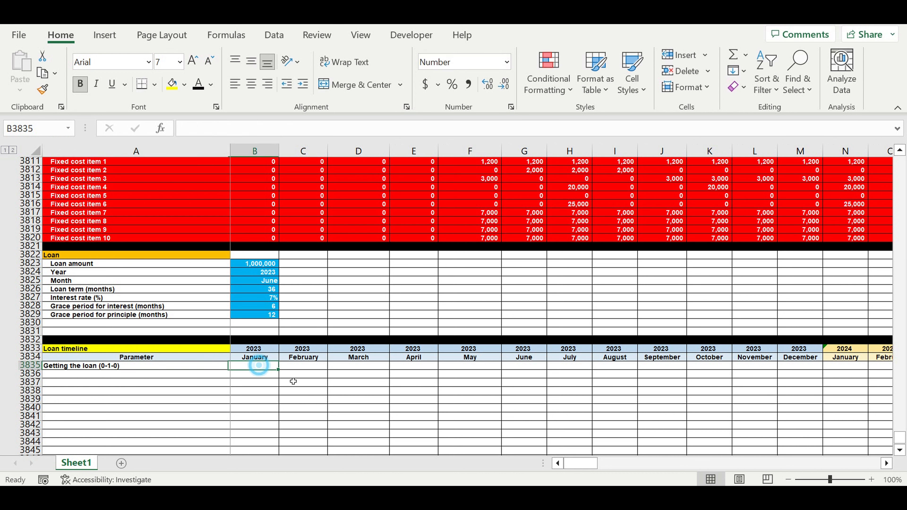
pyautogui.write('=if')
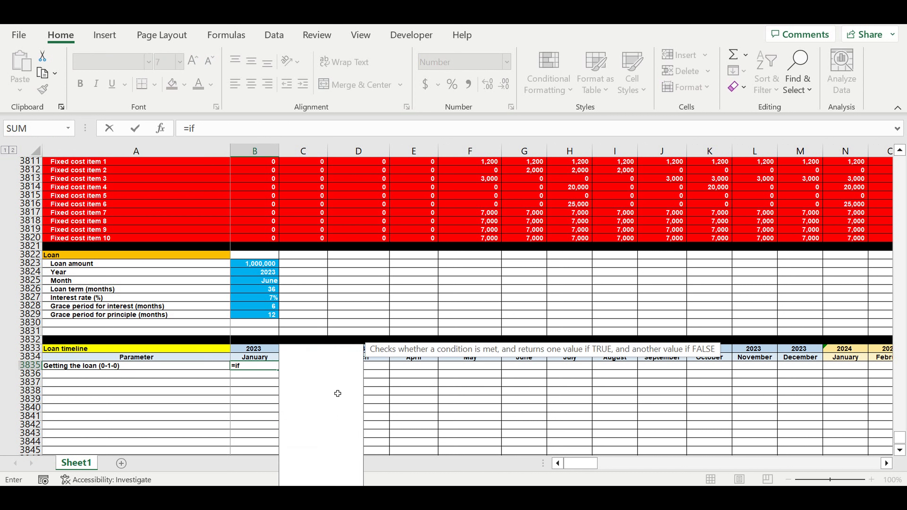
pyautogui.write('(and(')
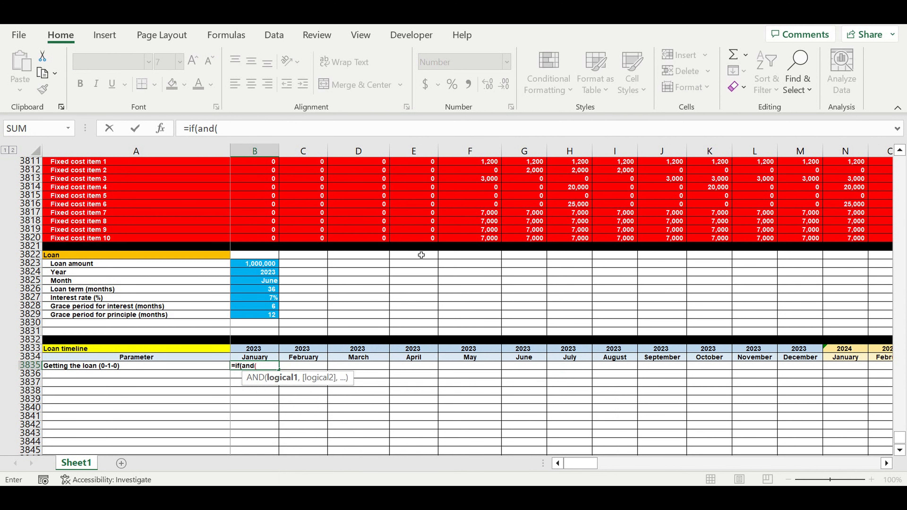
pyautogui.click(267, 351)
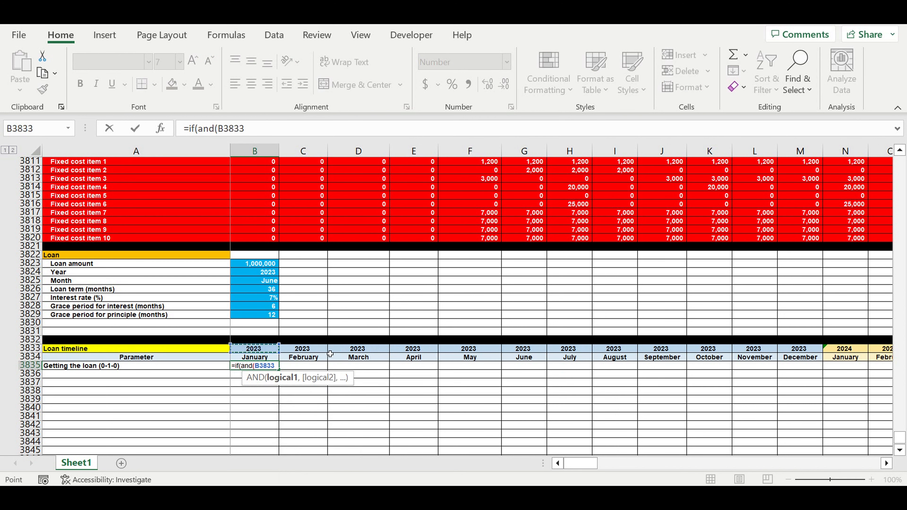
pyautogui.write('=')
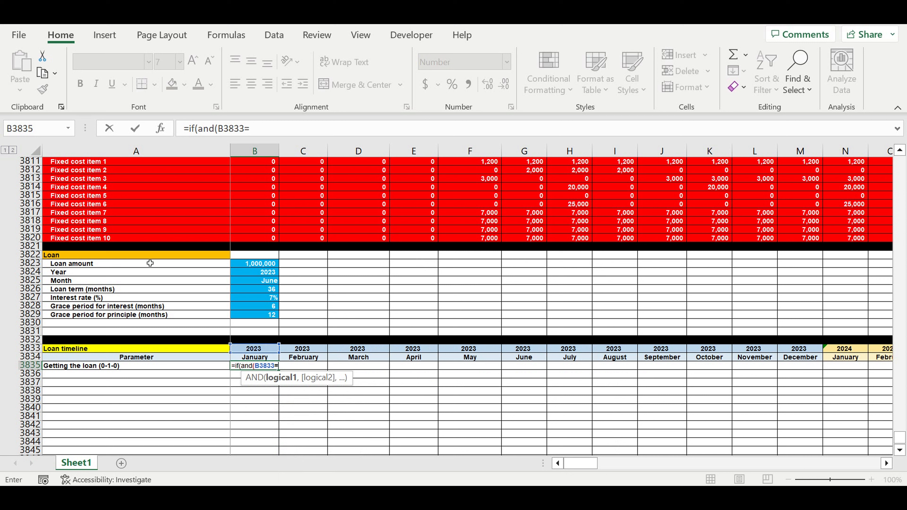
pyautogui.click(258, 272)
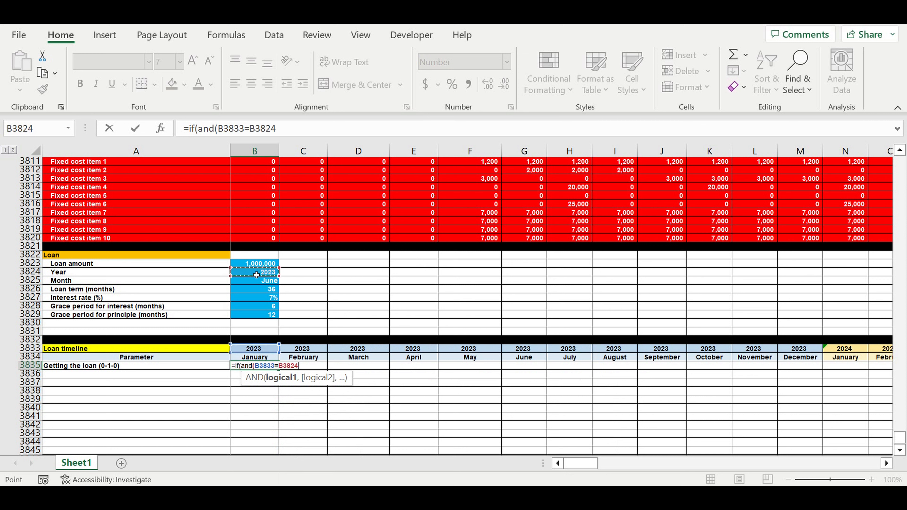
pyautogui.click(249, 128)
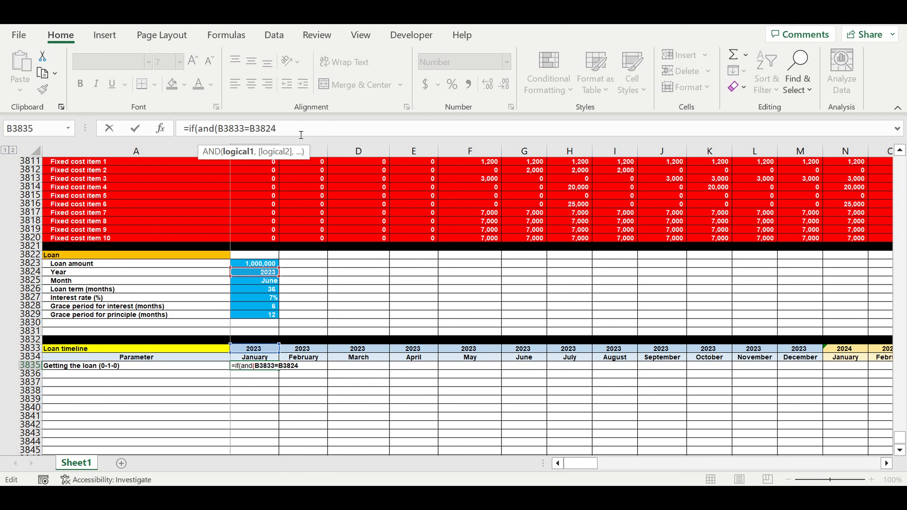
pyautogui.write('$')
pyautogui.moveTo(261, 129); pyautogui.dragTo(265, 128)
pyautogui.press('Left')
pyautogui.write('$3824,')
# Complete the B3835 formula with the month condition B3834=$B$3825, returning 1 if both match and 0 otherwise.
pyautogui.click(251, 360)
pyautogui.write('=')
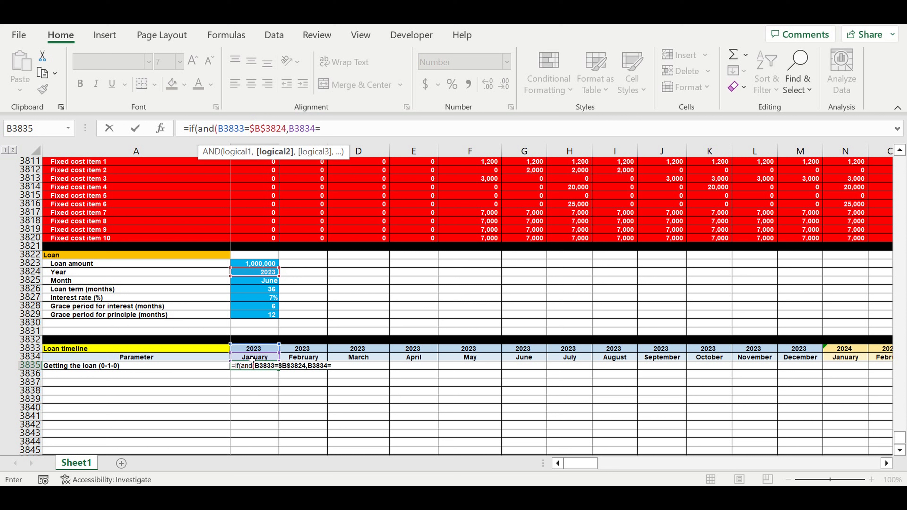
pyautogui.click(262, 284)
pyautogui.click(320, 129)
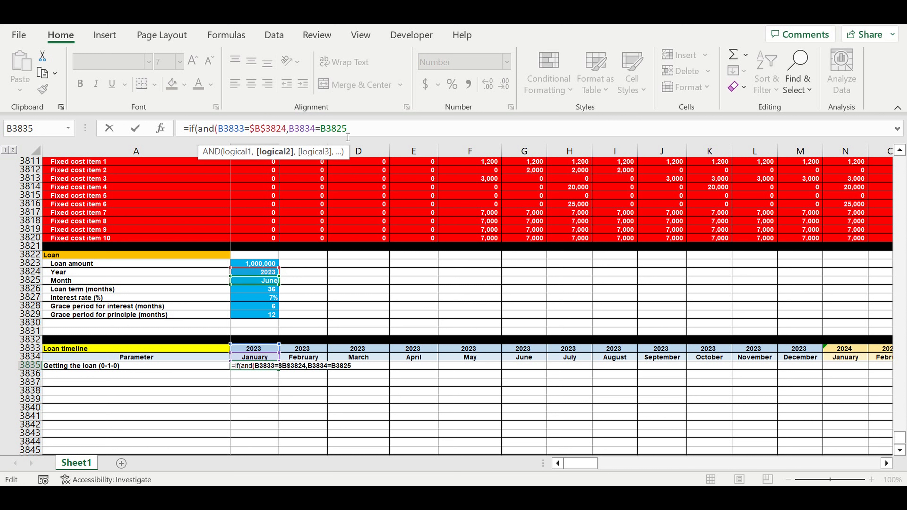
pyautogui.write('$')
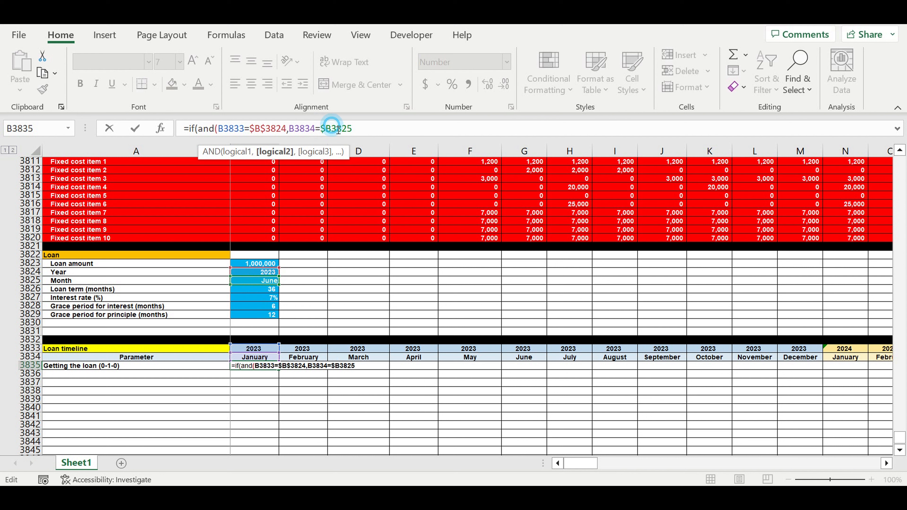
pyautogui.write('$')
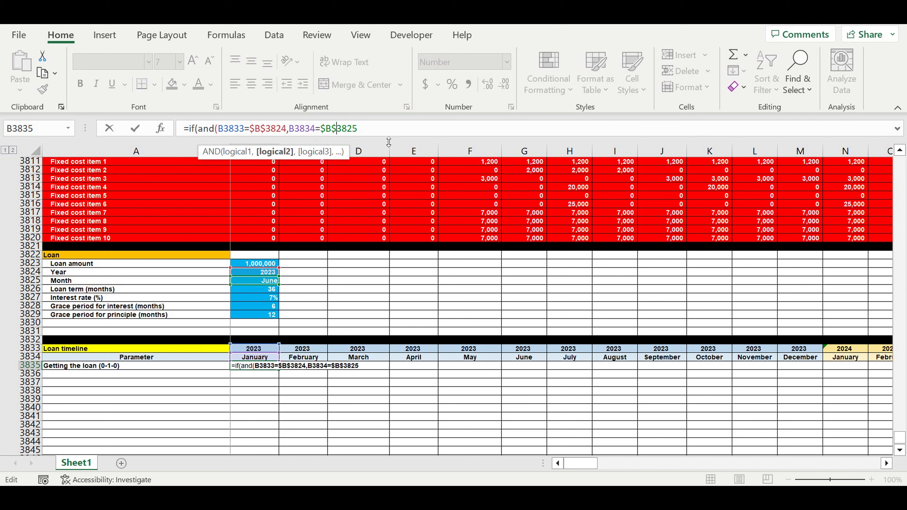
pyautogui.write(')')
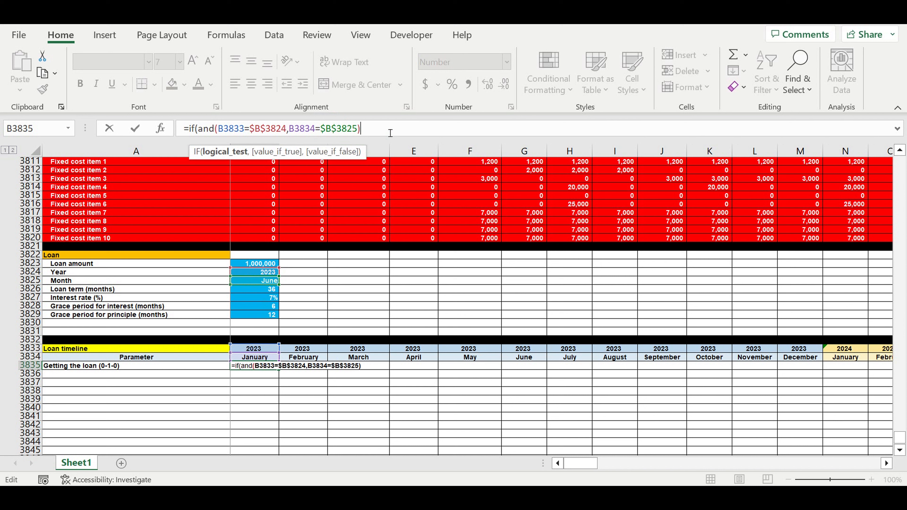
pyautogui.write(',1,')
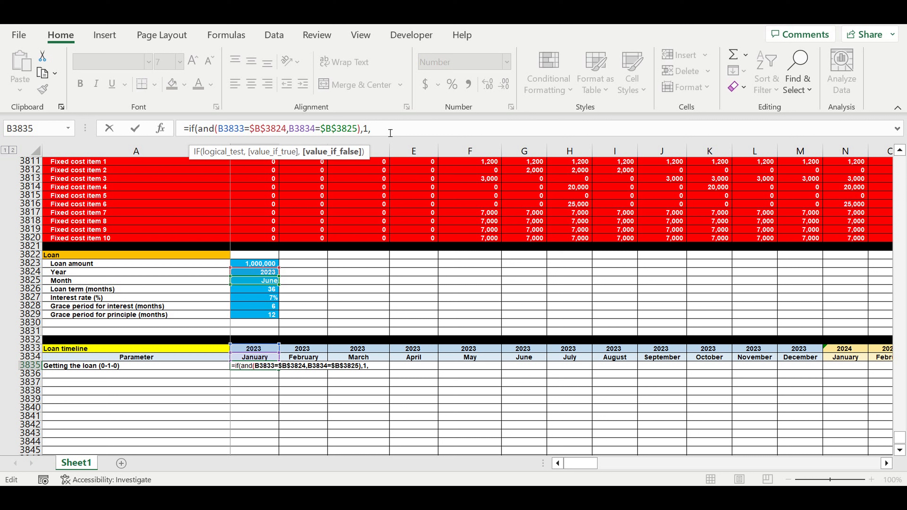
pyautogui.write('0)')
pyautogui.press('Return')
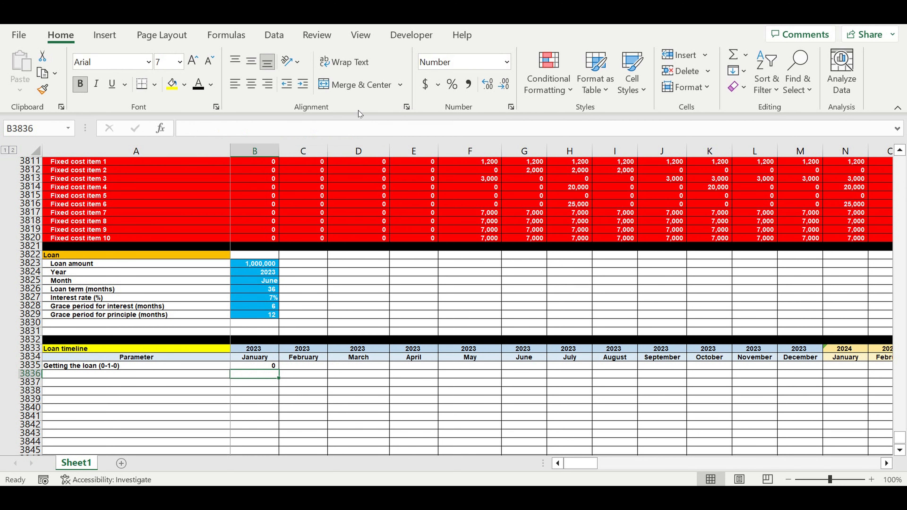
# Fill the loan-receipt formula from B3835 across the monthly timeline through December 2032.
pyautogui.click(258, 365)
pyautogui.moveTo(279, 369); pyautogui.dragTo(830, 388)
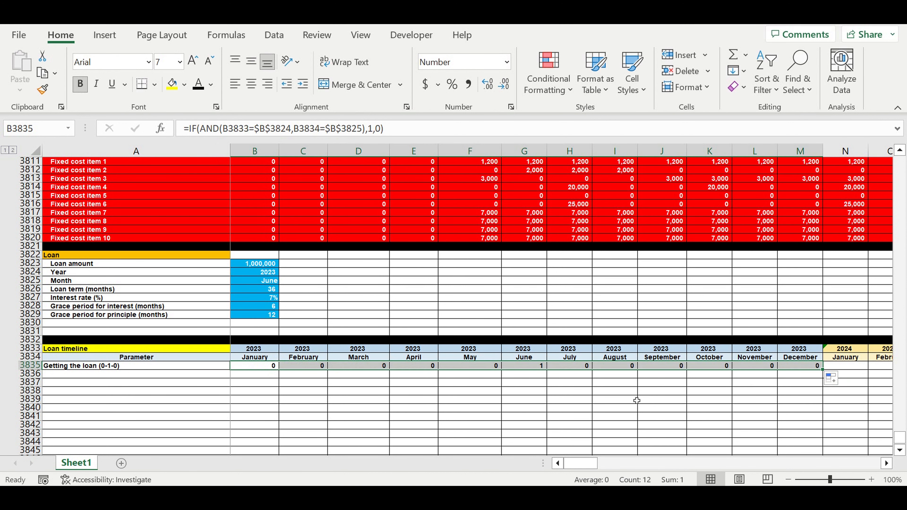
pyautogui.click(589, 393)
pyautogui.click(536, 368)
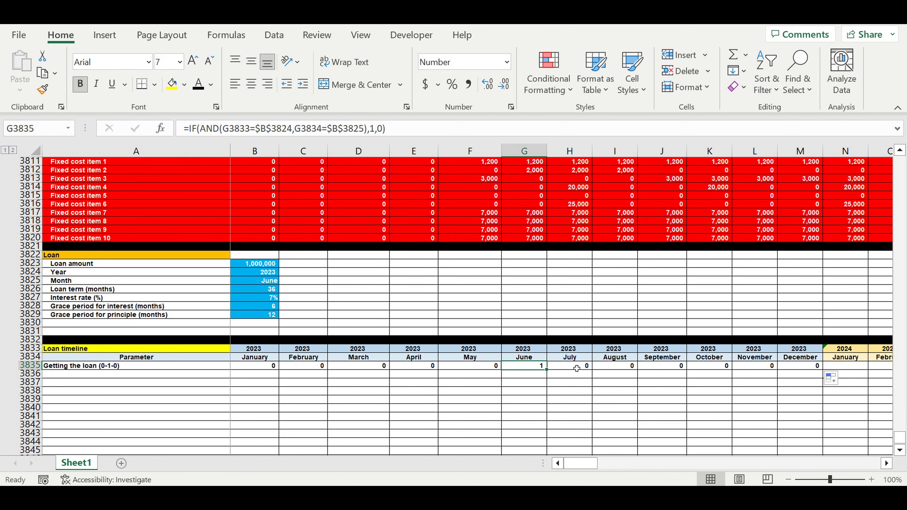
pyautogui.click(571, 366)
pyautogui.moveTo(592, 370); pyautogui.dragTo(736, 369)
pyautogui.moveTo(896, 369); pyautogui.dragTo(825, 379)
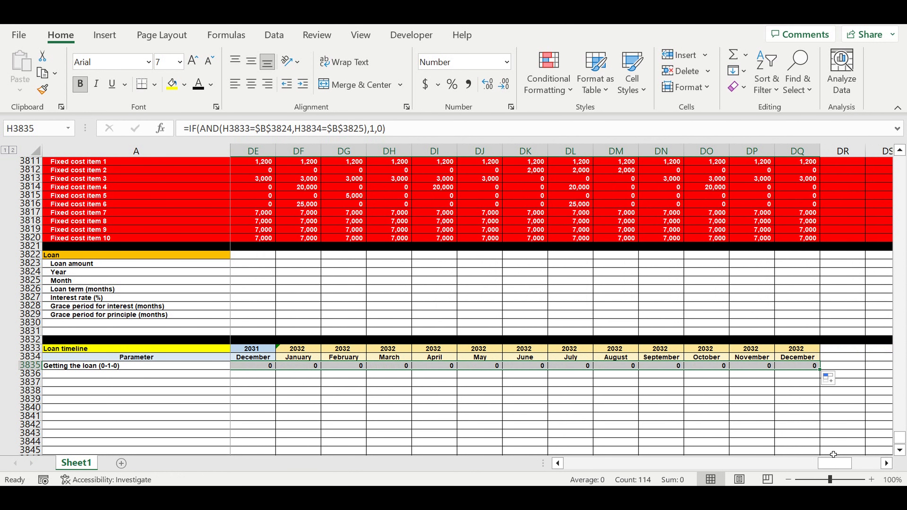
pyautogui.moveTo(835, 465); pyautogui.dragTo(451, 481)
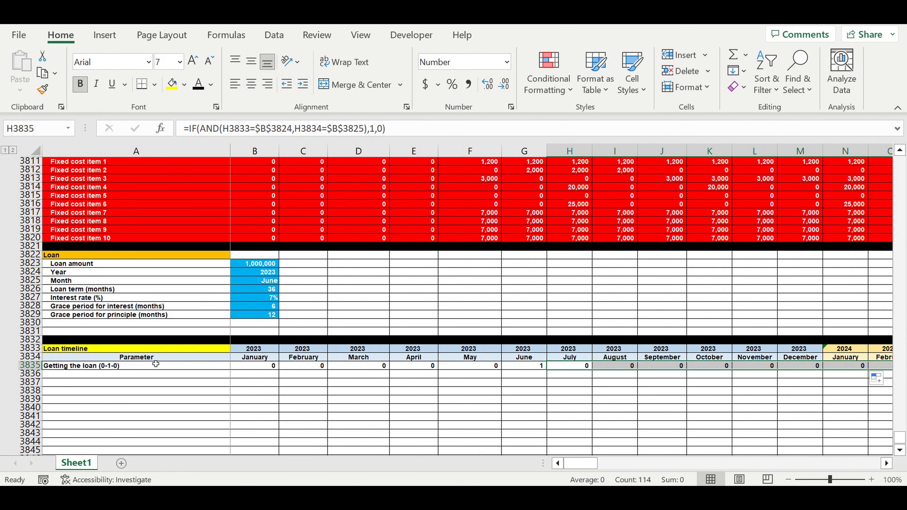
# Enter the label "Loan inflow ($/month)" in A3836, matching the formatting of the label above.
pyautogui.click(78, 366)
pyautogui.moveTo(230, 369); pyautogui.dragTo(176, 377)
pyautogui.click(177, 376)
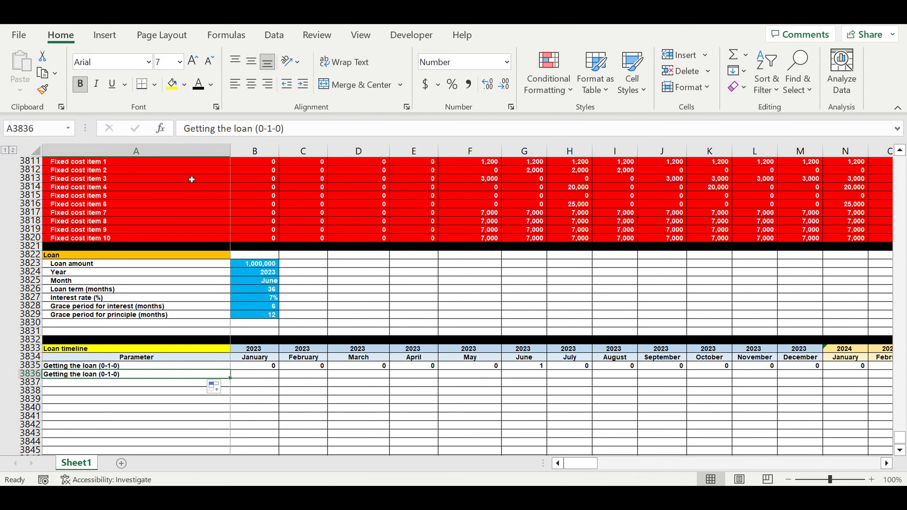
pyautogui.write('Loan')
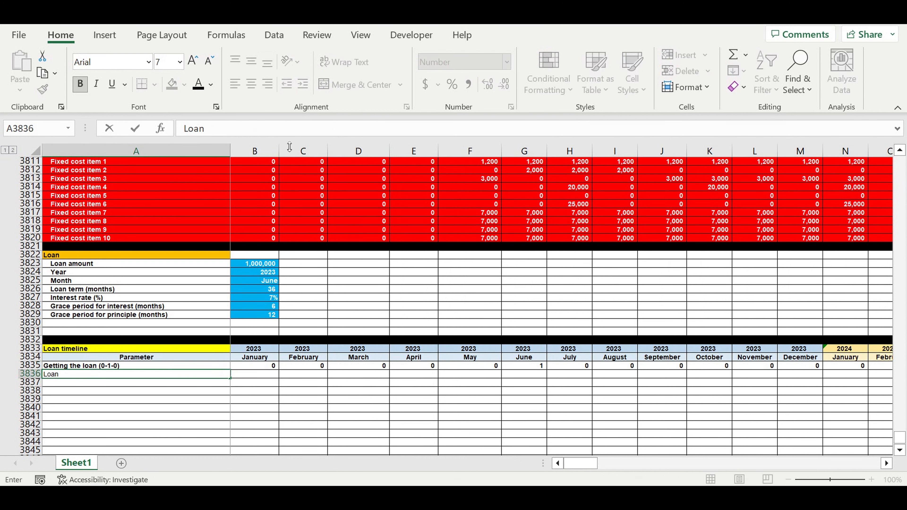
pyautogui.write(' inflow ($/month')
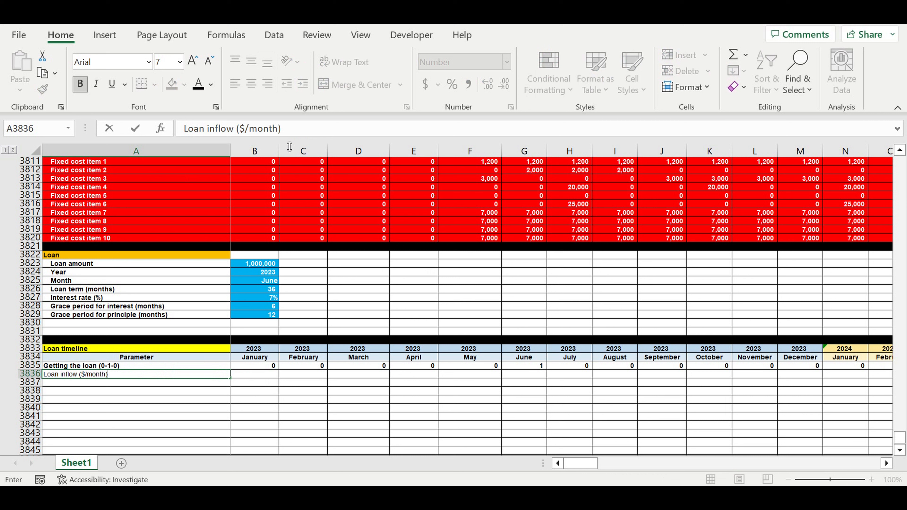
pyautogui.press('Return')
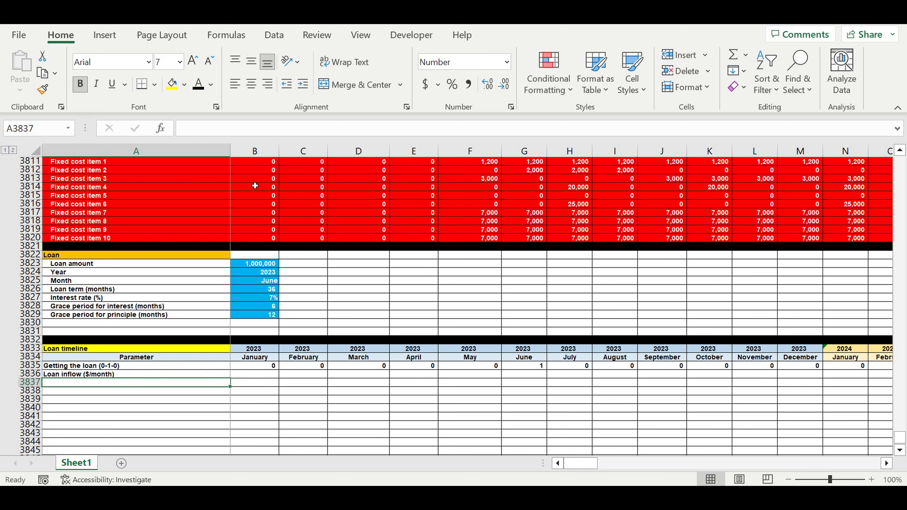
# Calculate the January 2023 loan inflow in B3836 as =B3835*$B$3823, with the loan amount as an absolute reference.
pyautogui.click(256, 375)
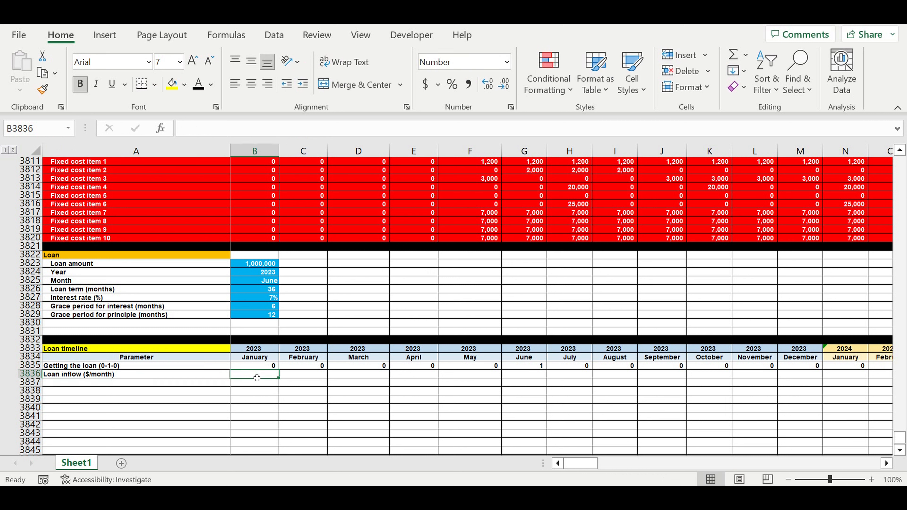
pyautogui.write('=')
pyautogui.click(255, 366)
pyautogui.write('*')
pyautogui.click(258, 264)
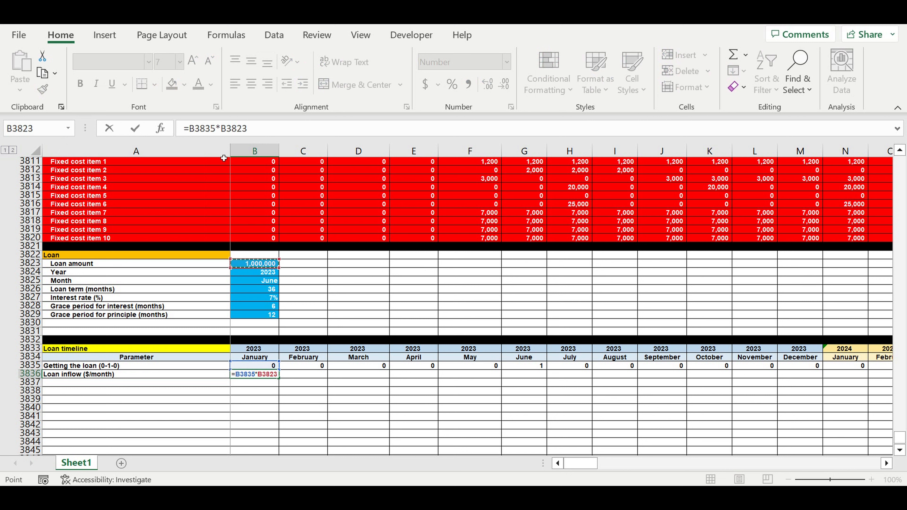
pyautogui.click(243, 129)
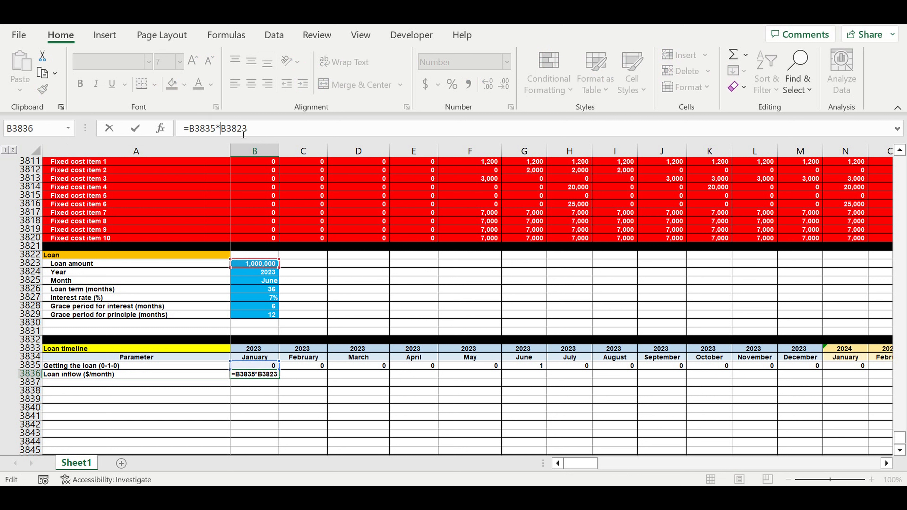
pyautogui.write('$')
pyautogui.click(230, 129)
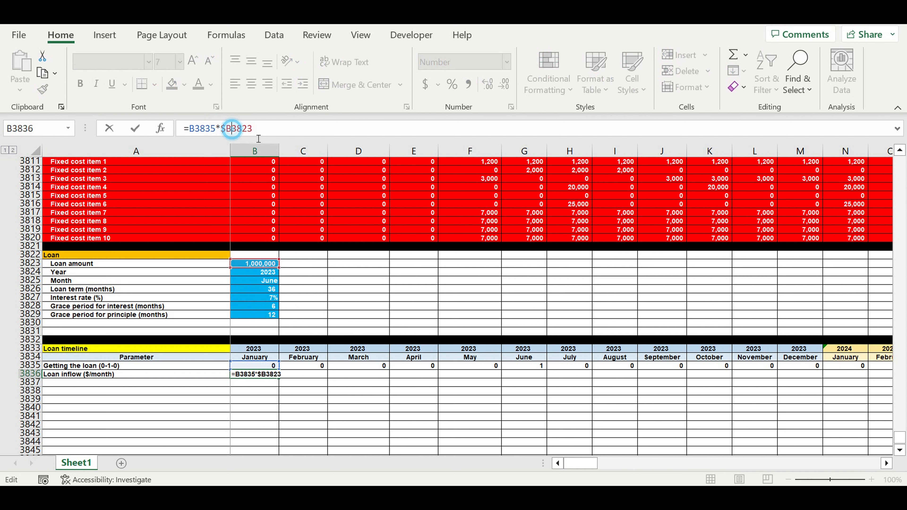
pyautogui.write('$')
pyautogui.press('Return')
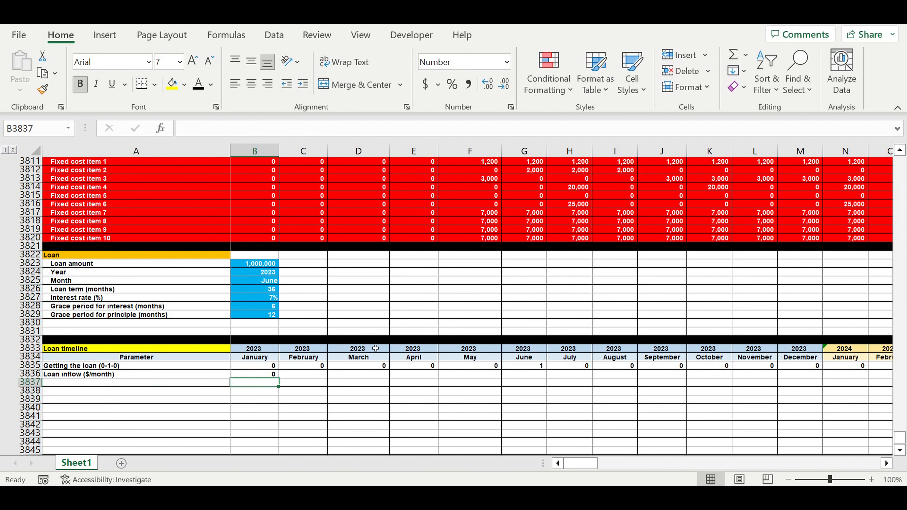
# Fill the loan inflow formula from B3836 across the monthly timeline through December 2032.
pyautogui.click(264, 374)
pyautogui.moveTo(282, 380); pyautogui.dragTo(811, 375)
pyautogui.click(450, 409)
pyautogui.click(371, 374)
pyautogui.moveTo(393, 383); pyautogui.dragTo(786, 370)
pyautogui.click(816, 399)
pyautogui.moveTo(840, 464); pyautogui.dragTo(582, 463)
pyautogui.click(336, 417)
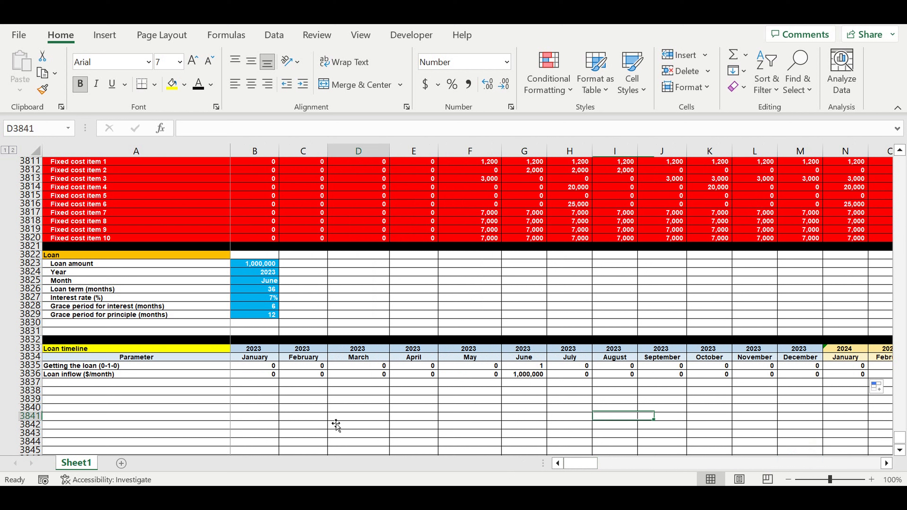
# Give the whole loan inflow row 3836 the recently used bright green fill.
pyautogui.click(30, 374)
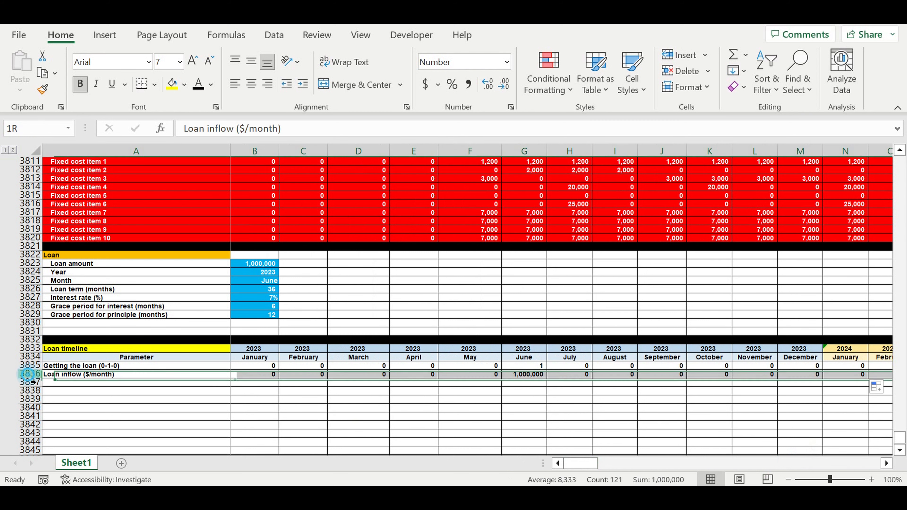
pyautogui.click(184, 84)
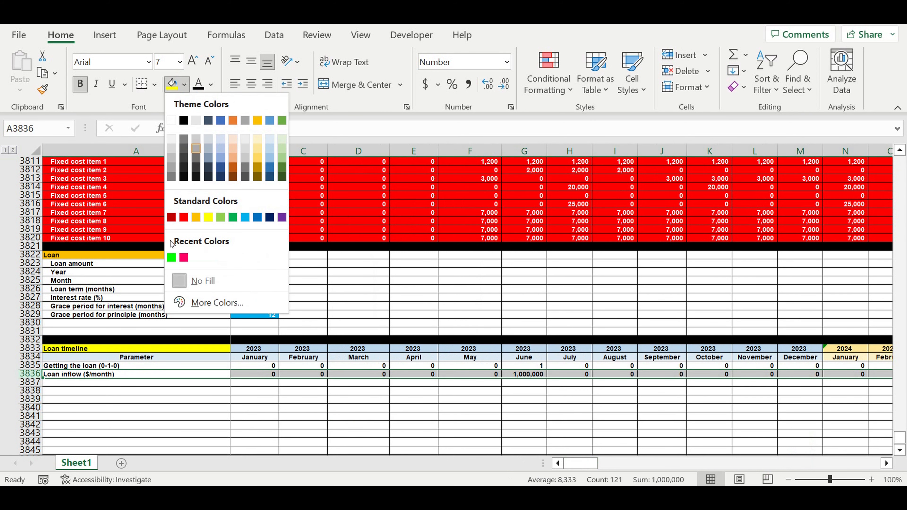
pyautogui.click(171, 257)
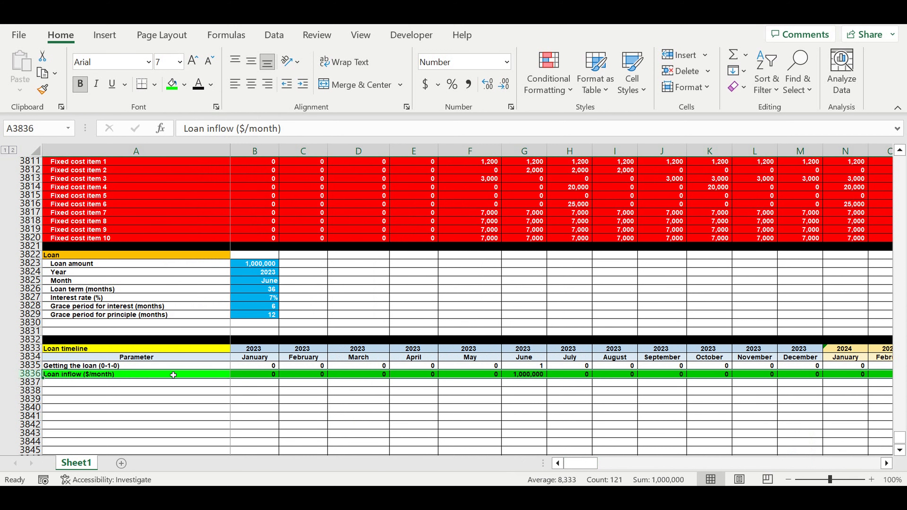
pyautogui.click(152, 408)
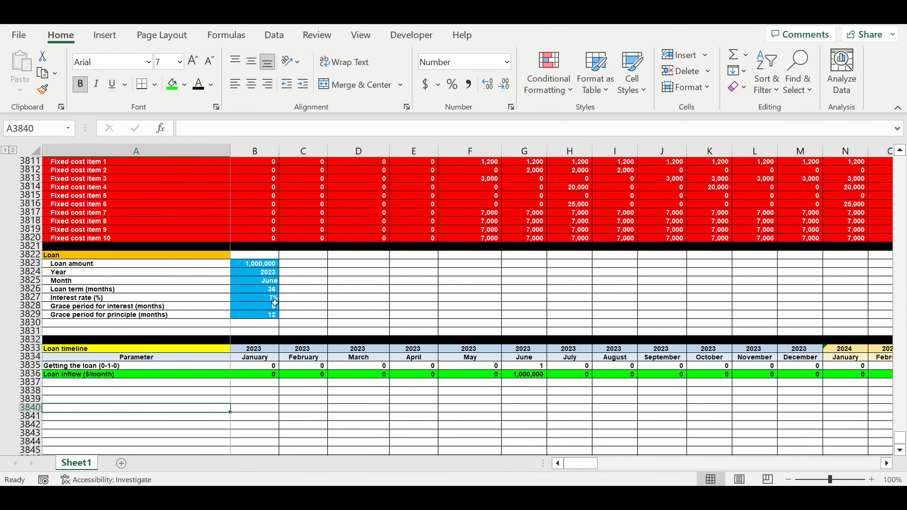
# Enter the label "Loan ccounting start (0-1-0)" in A3837.
pyautogui.click(262, 292)
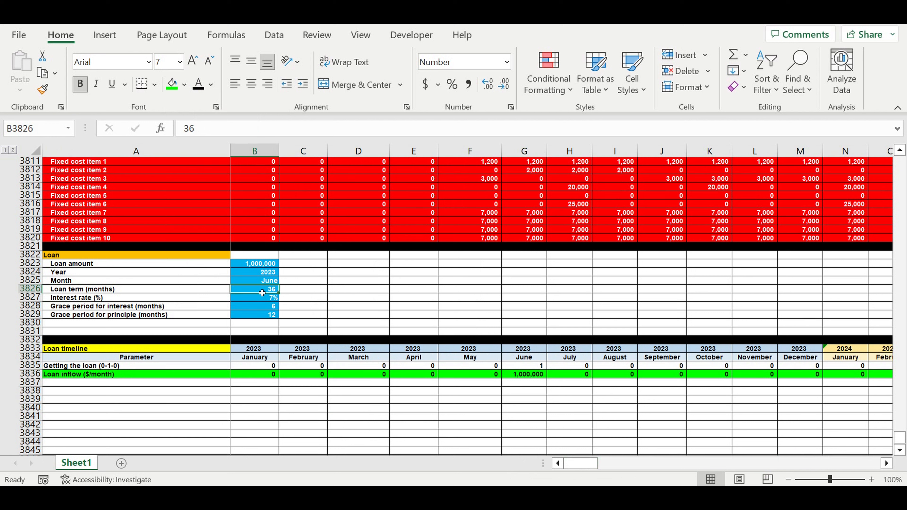
pyautogui.click(76, 384)
pyautogui.hotkey('ctrl', "'")
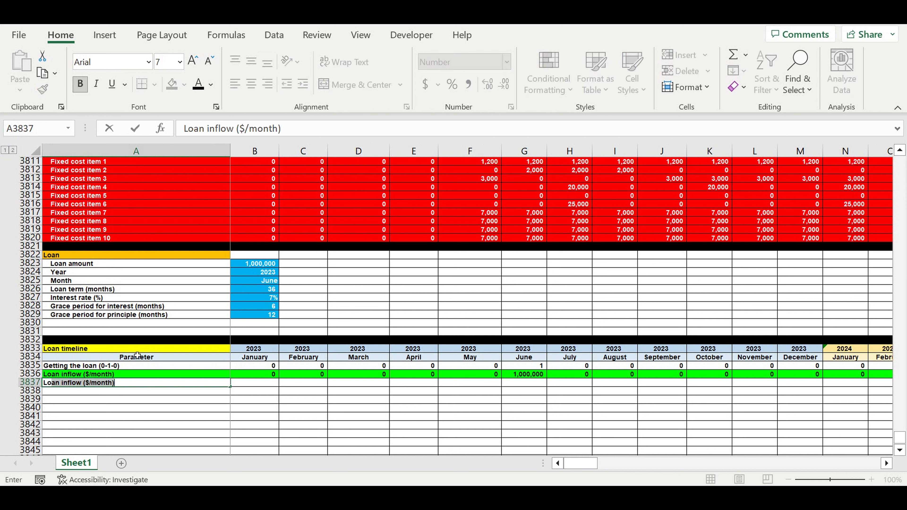
pyautogui.write('c')
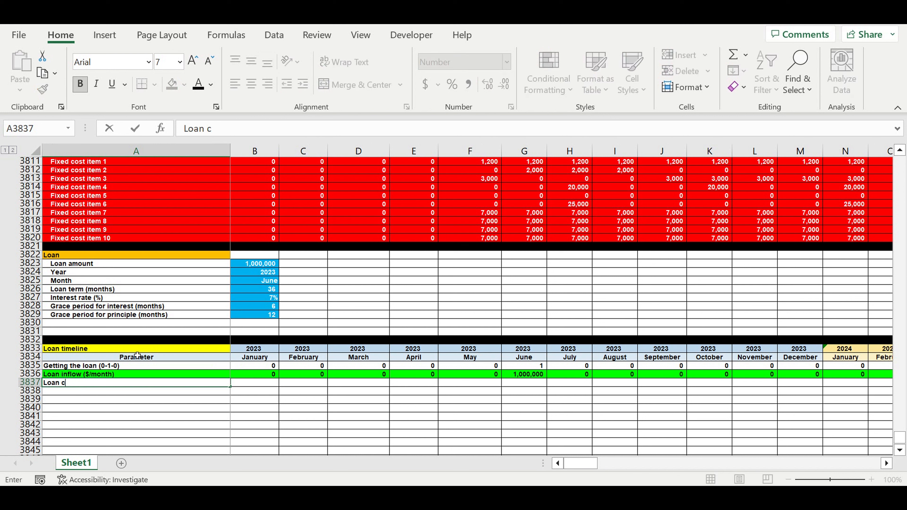
pyautogui.write('counting start')
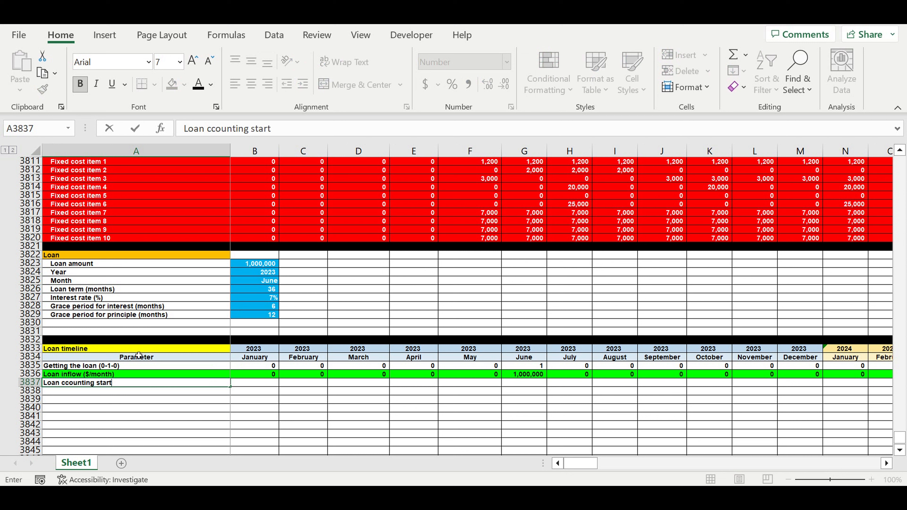
pyautogui.write(' (0-1-2-3')
pyautogui.write('0)')
pyautogui.press('Return')
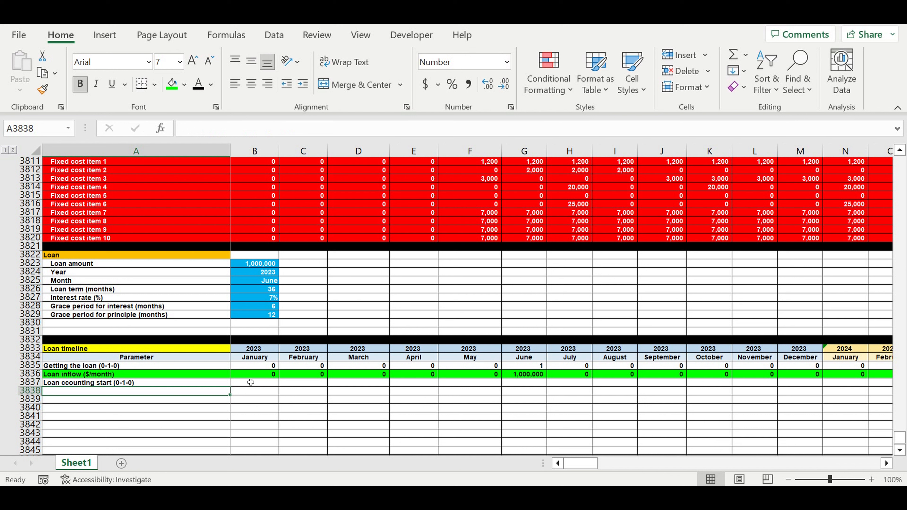
# Enter 0 in B3837 and the formula =B3835 in C3837 so counting starts one month after the loan is received.
pyautogui.click(251, 383)
pyautogui.write('0')
pyautogui.moveTo(300, 408); pyautogui.dragTo(300, 400)
pyautogui.click(300, 385)
pyautogui.write('=')
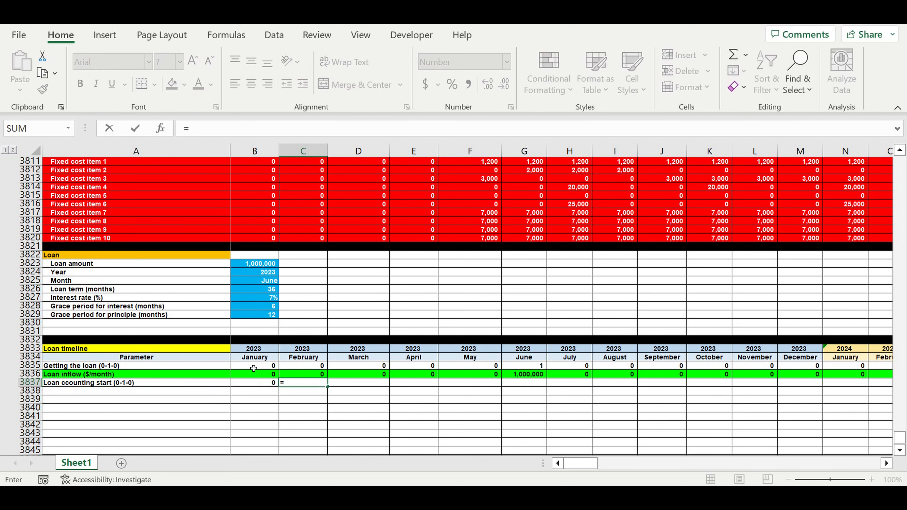
pyautogui.click(253, 368)
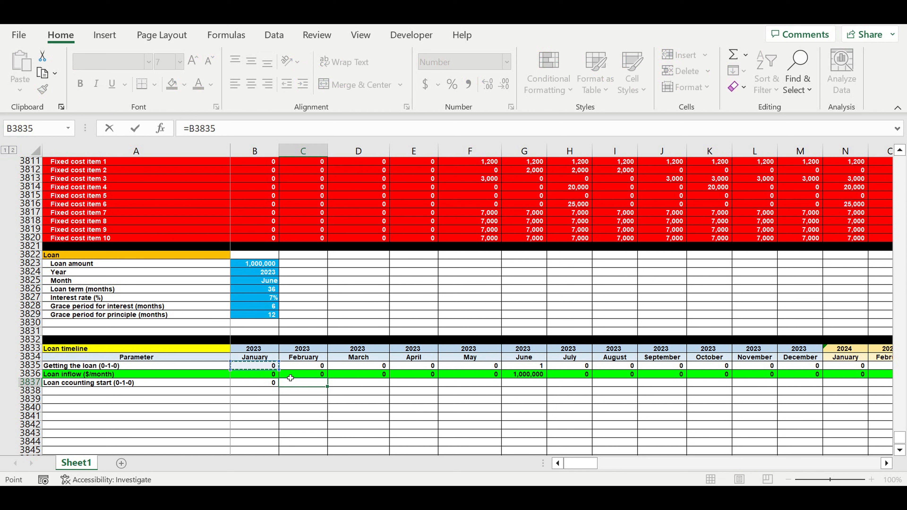
pyautogui.press('Return')
# Fill the counting start formula from C3837 across the monthly timeline through December 2032.
pyautogui.click(304, 385)
pyautogui.moveTo(328, 387); pyautogui.dragTo(618, 410)
pyautogui.click(606, 414)
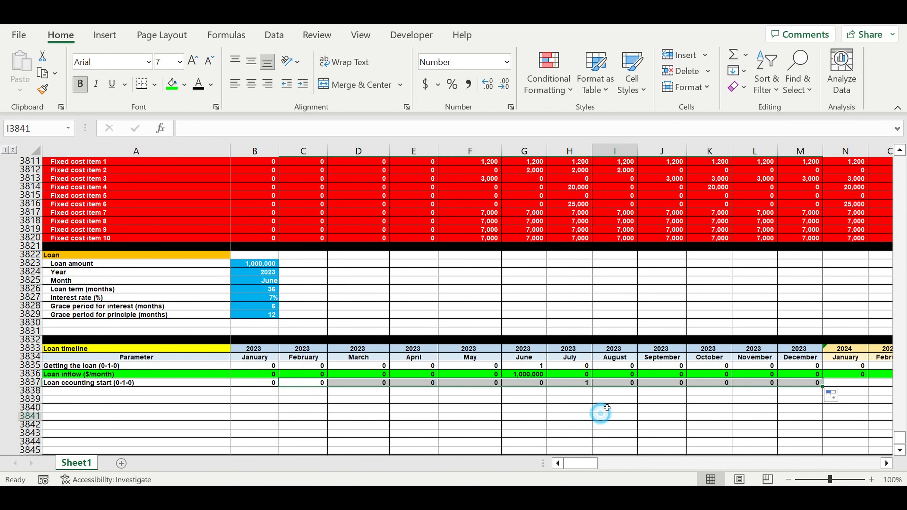
pyautogui.click(577, 385)
pyautogui.moveTo(592, 387); pyautogui.dragTo(803, 404)
pyautogui.click(496, 394)
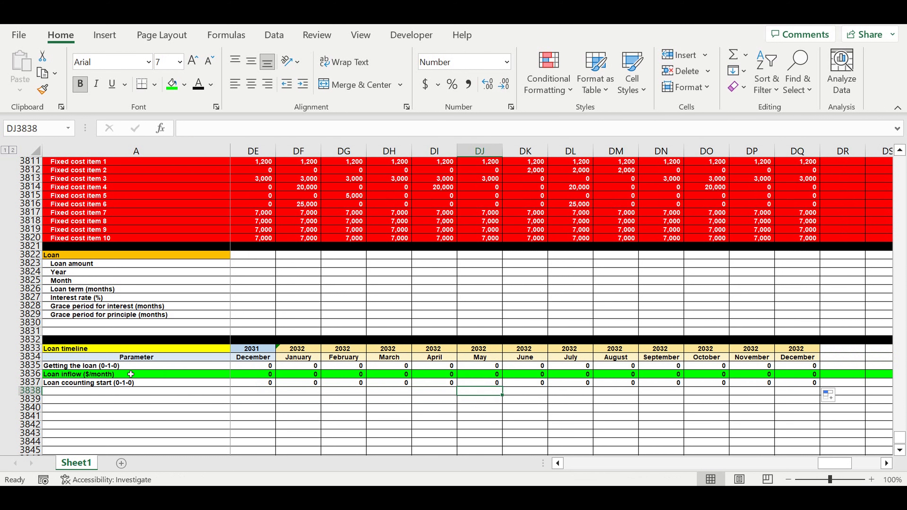
# Correct the spelling of the A3837 label to "Loan counting start (0-1-0)".
pyautogui.click(93, 383)
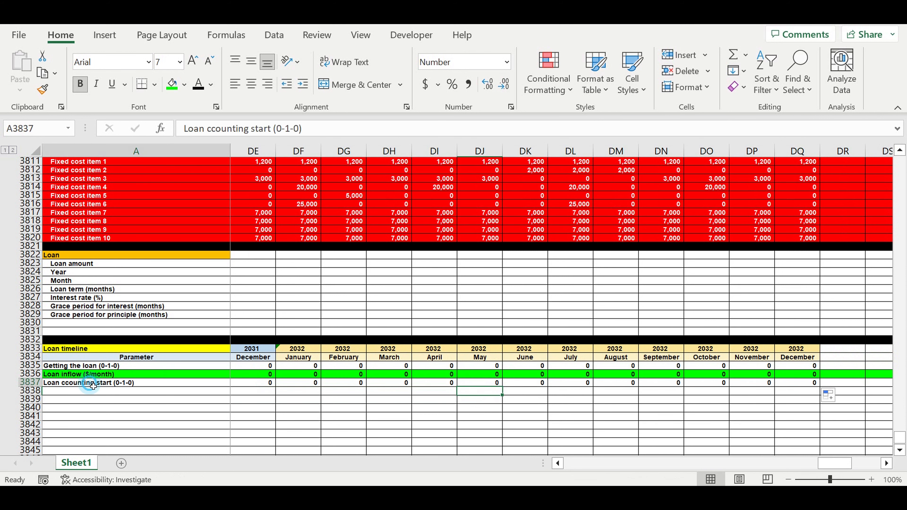
pyautogui.click(216, 129)
pyautogui.press('BackSpace')
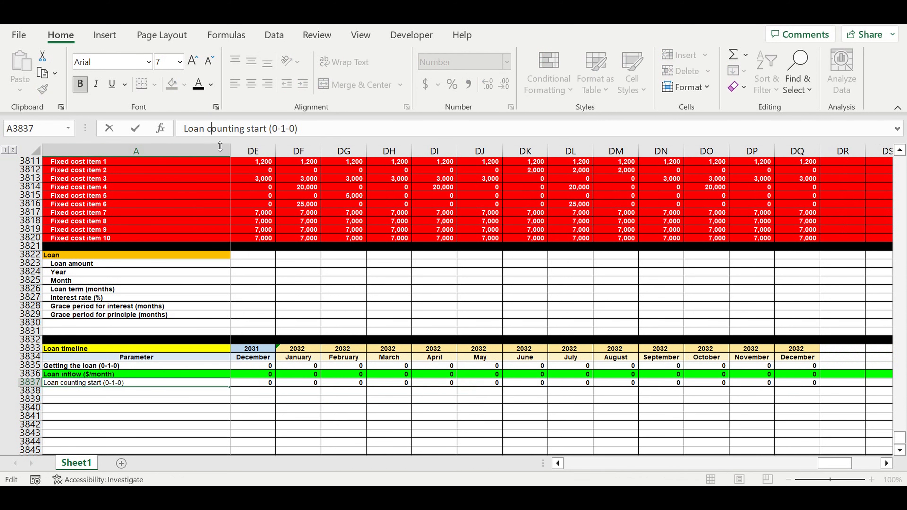
pyautogui.press('Return')
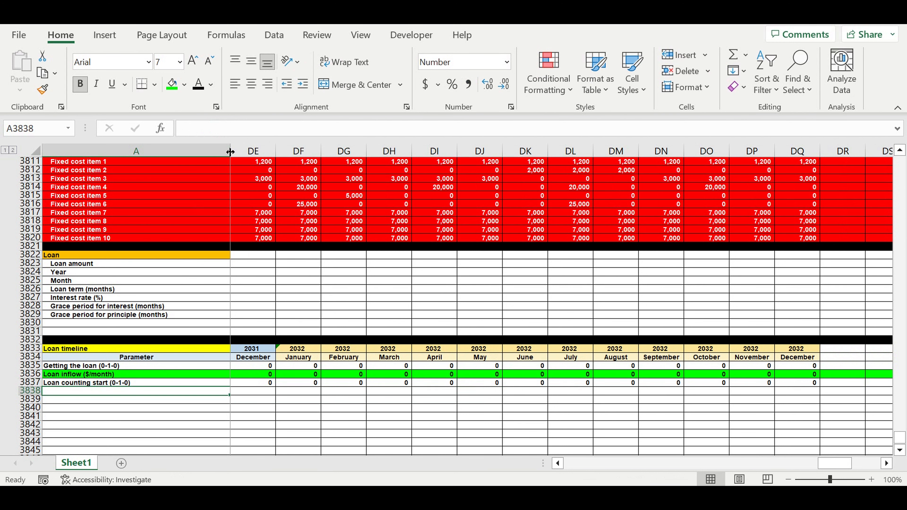
# Enter the label "Loan counting (0-1-2-3-0)" in A3838.
pyautogui.click(473, 417)
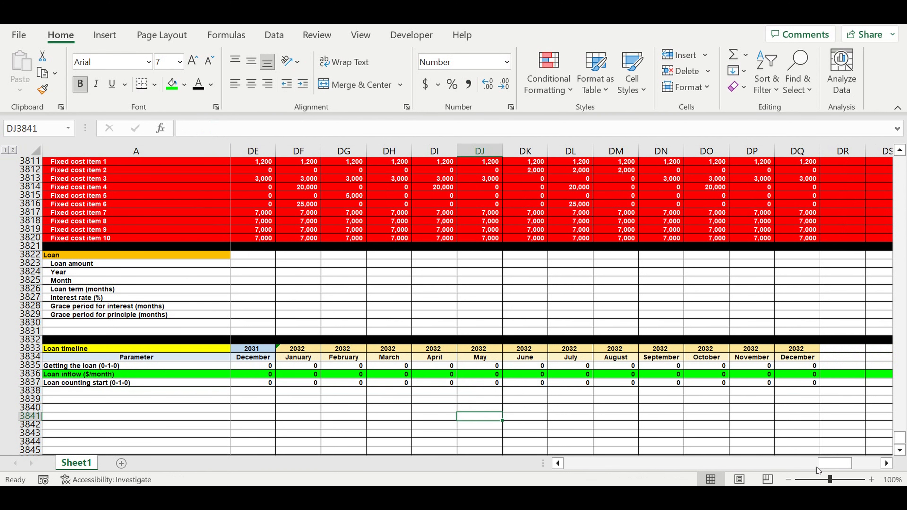
pyautogui.moveTo(822, 463); pyautogui.dragTo(565, 463)
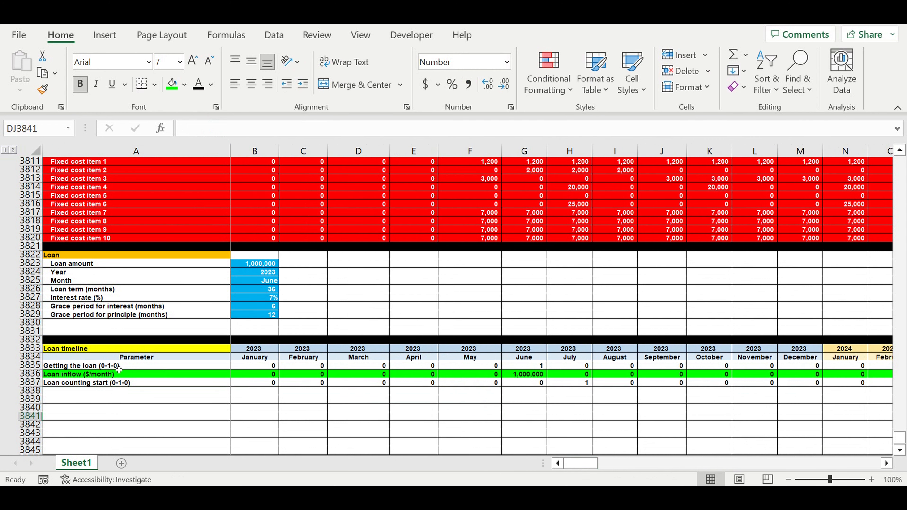
pyautogui.click(65, 392)
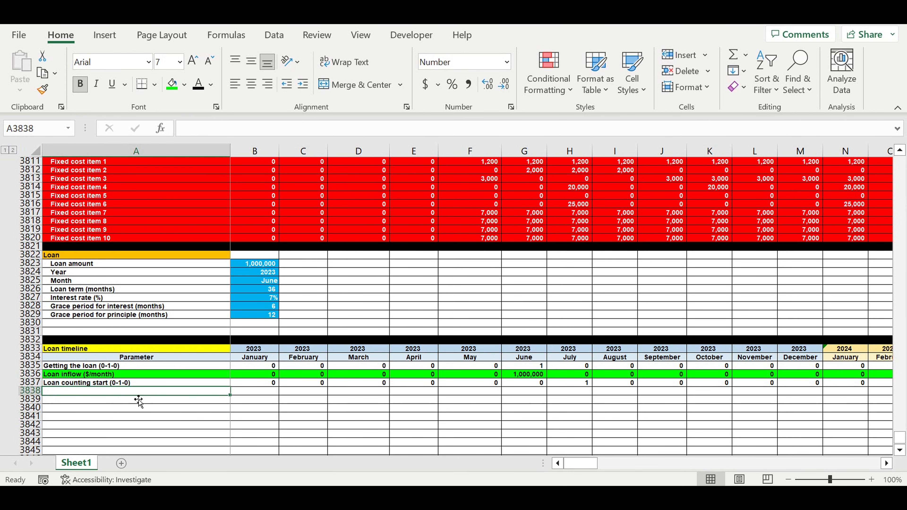
pyautogui.write('Loan c')
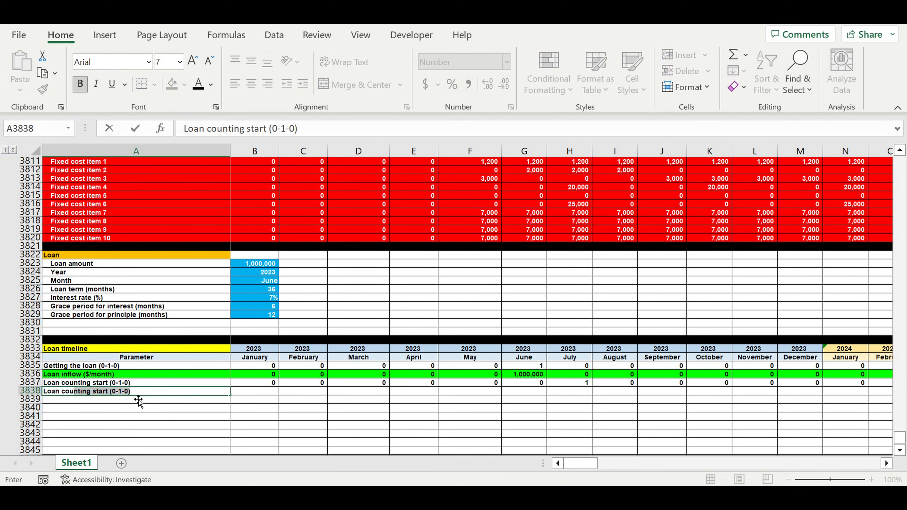
pyautogui.write('ounting (0-1-2-3-0')
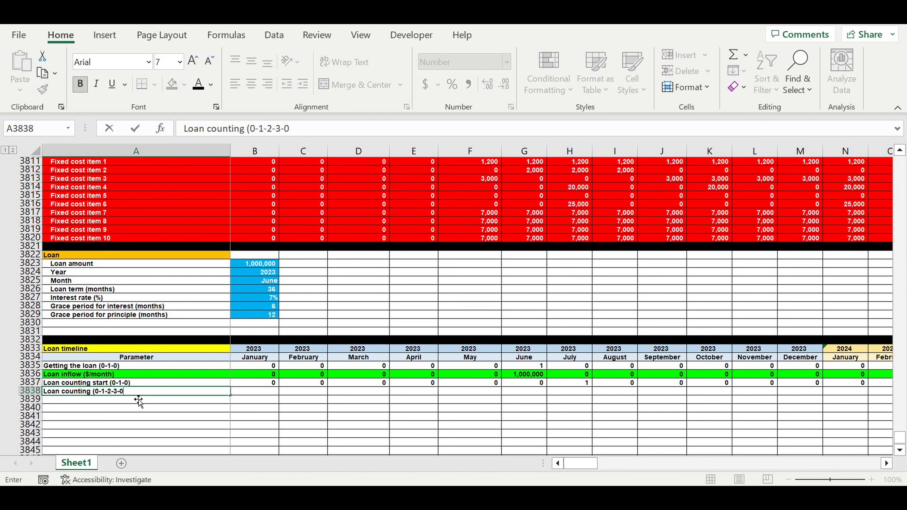
pyautogui.press('Return')
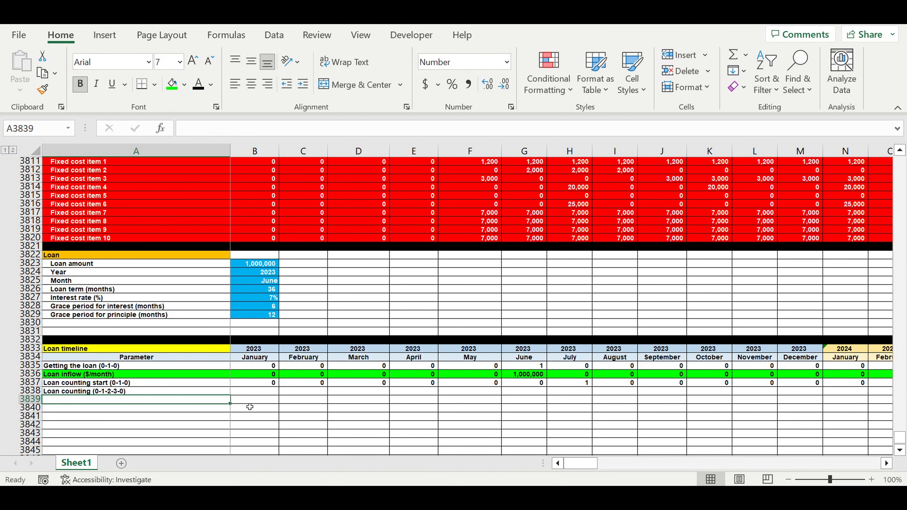
# Enter the formula =B3837 in B3838 for the first month of the loan counting row.
pyautogui.click(260, 391)
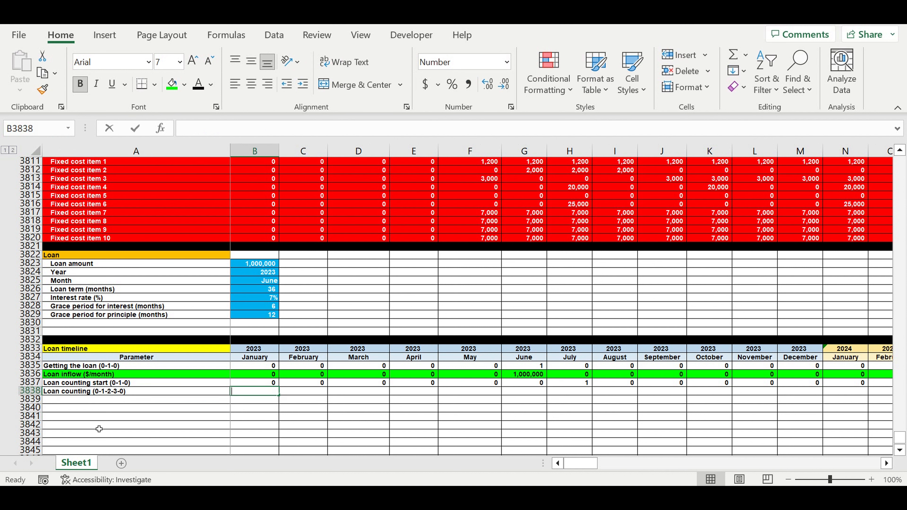
pyautogui.write('=')
pyautogui.click(271, 384)
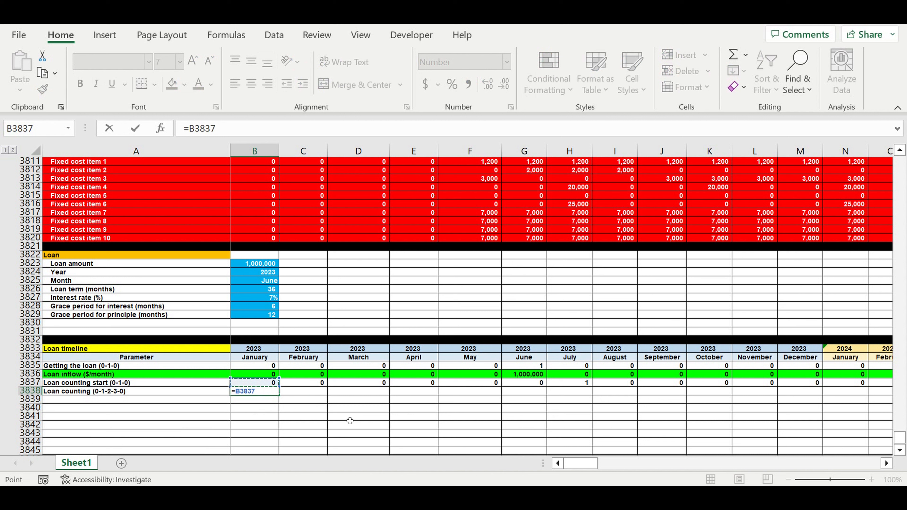
pyautogui.press('Return')
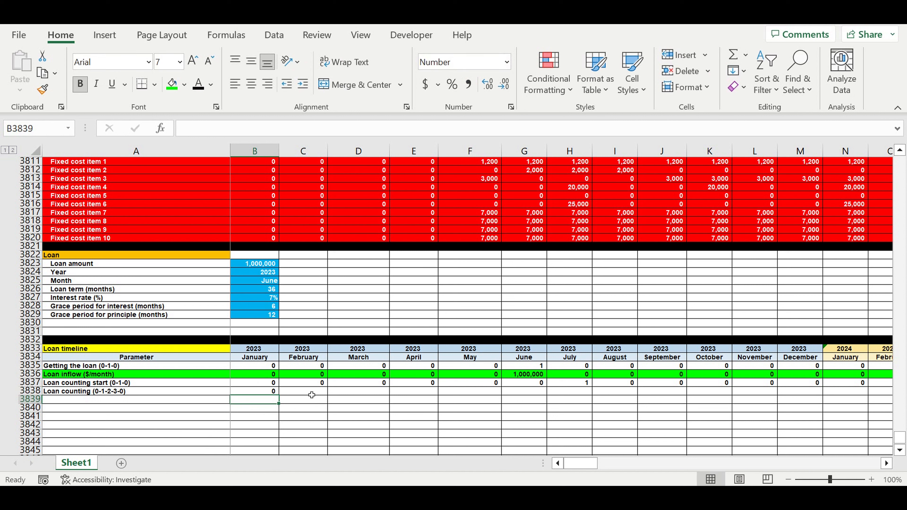
# Begin the C3838 formula with =IF(AND(B3838=0,C3837=0),0, so the count stays zero before counting starts.
pyautogui.click(310, 392)
pyautogui.write('=')
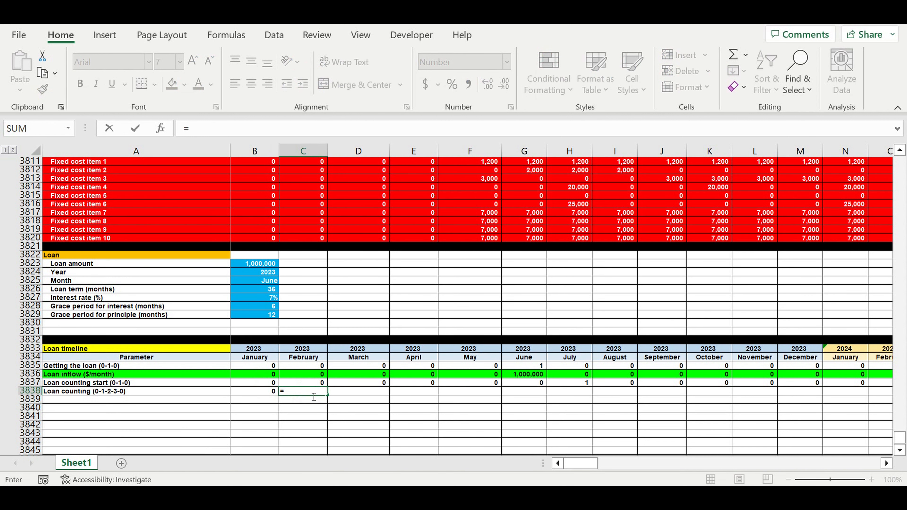
pyautogui.write('if(')
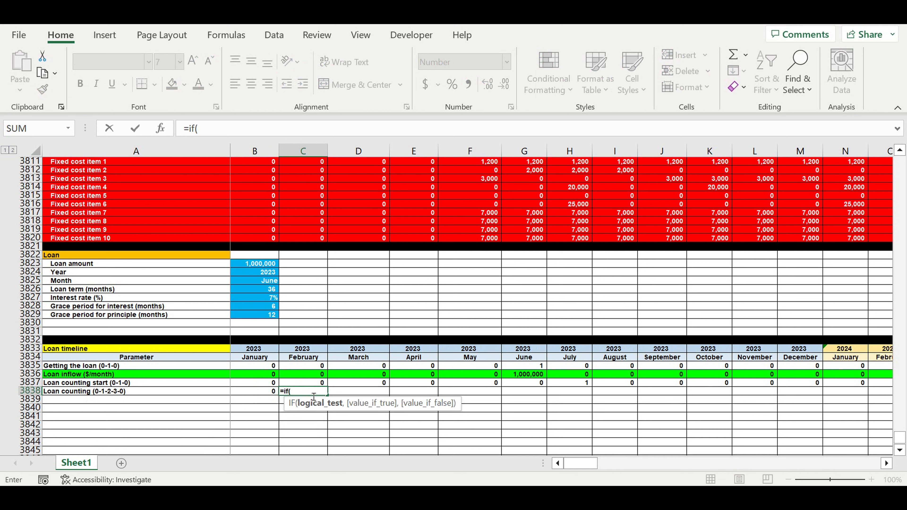
pyautogui.write('and(')
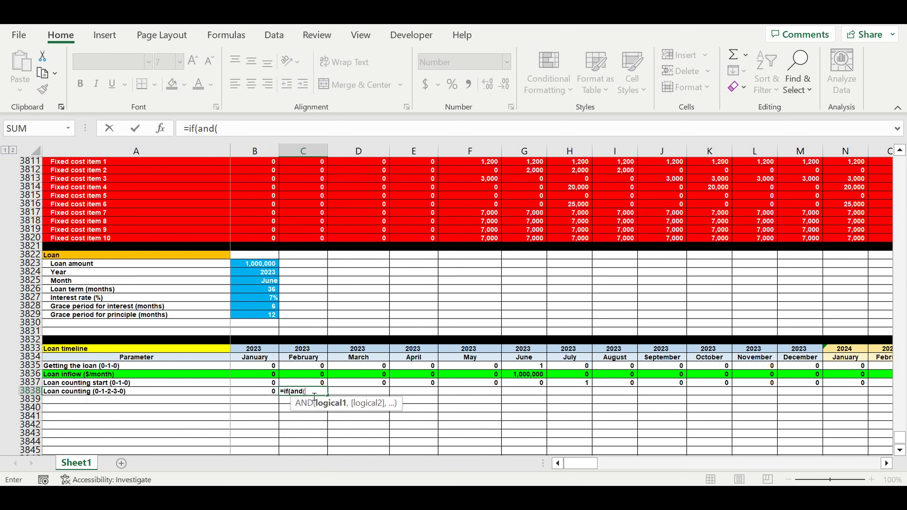
pyautogui.click(256, 394)
pyautogui.write('=0,')
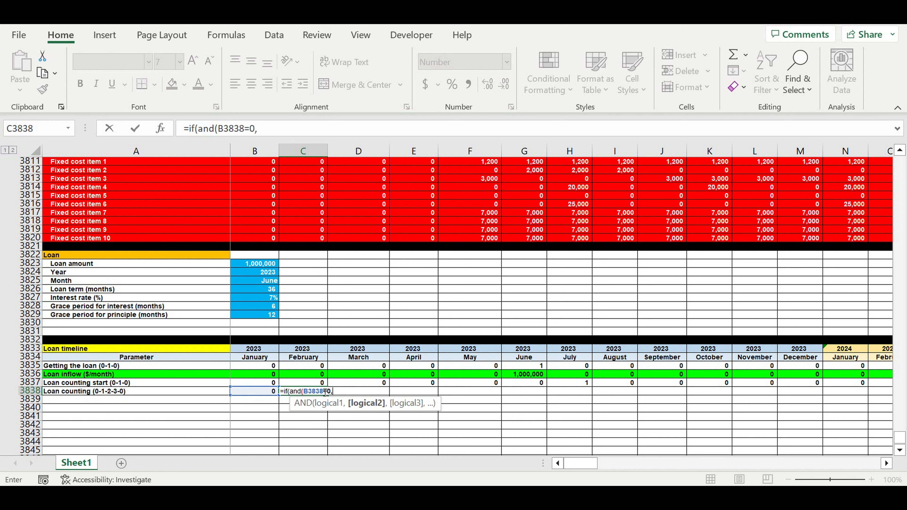
pyautogui.click(313, 384)
pyautogui.write('=')
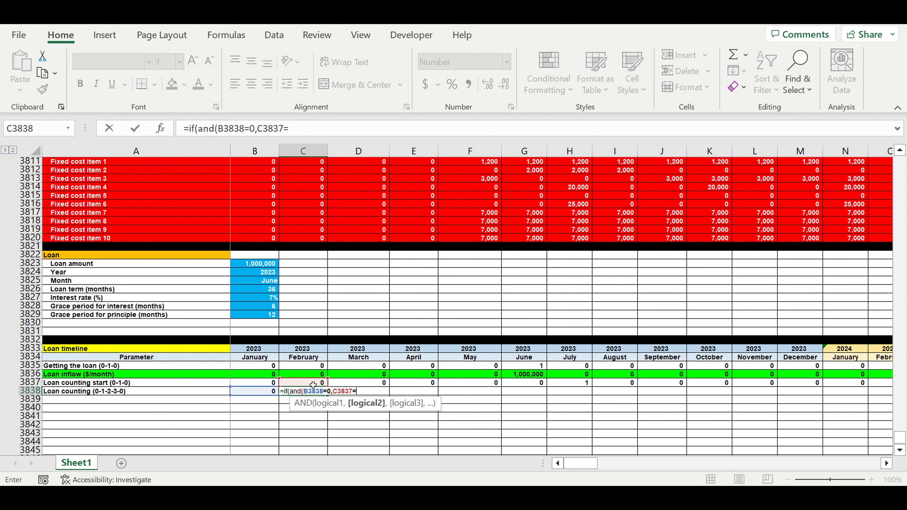
pyautogui.write('0),0,')
# Extend the C3838 formula with a copied second condition, IF(AND(B3838=0,C3837>0),1, to start the count at 1.
pyautogui.moveTo(312, 130); pyautogui.dragTo(189, 129)
pyautogui.hotkey('ctrl', 'c')
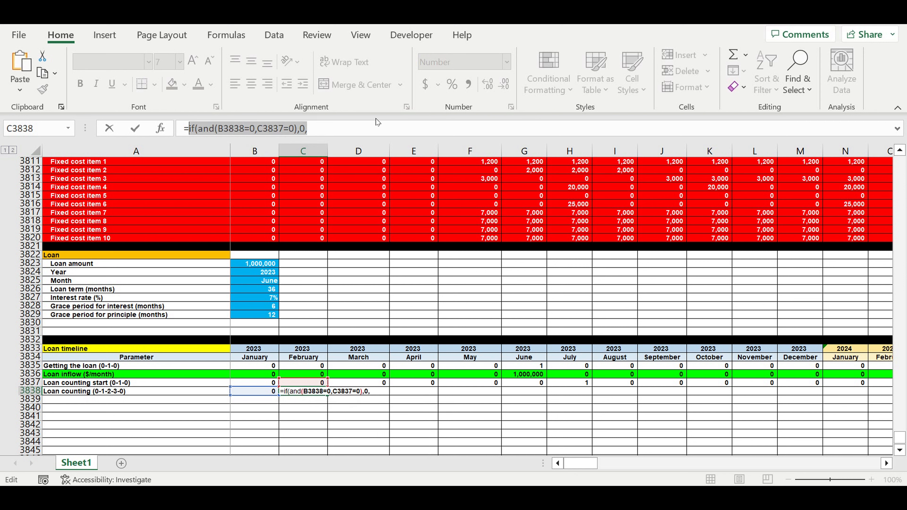
pyautogui.click(333, 126)
pyautogui.hotkey('ctrl', 'v')
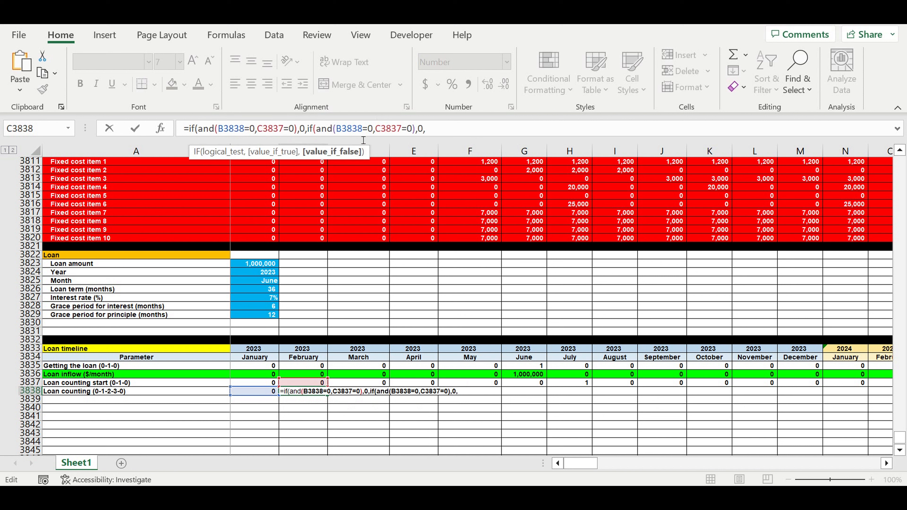
pyautogui.click(404, 129)
pyautogui.write('>')
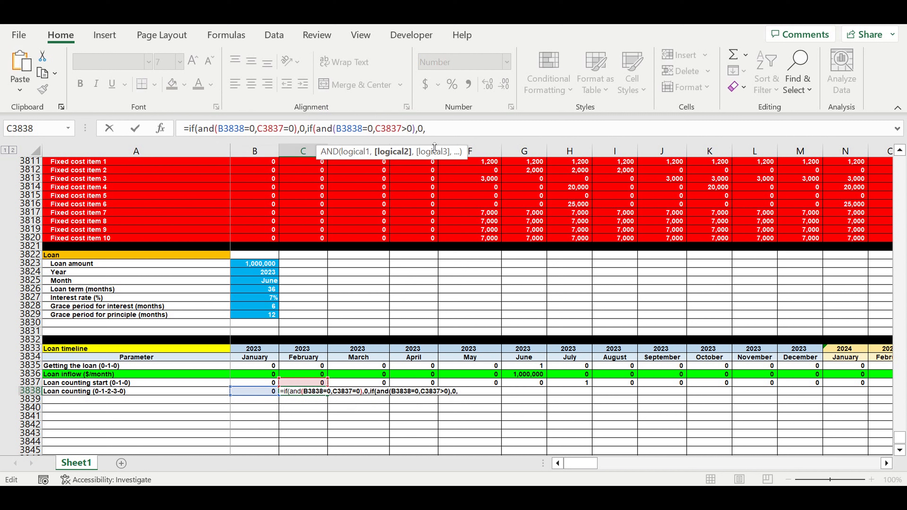
pyautogui.doubleClick(420, 129)
pyautogui.write('1')
pyautogui.click(451, 129)
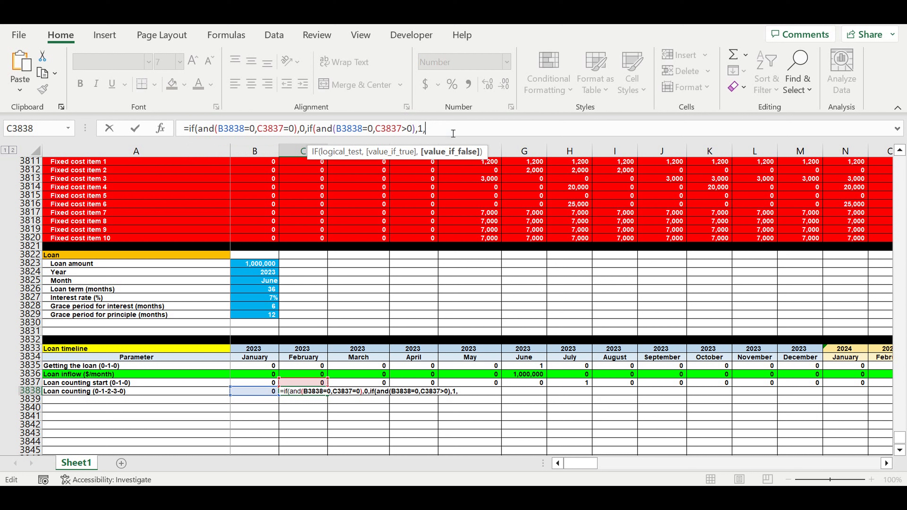
# Add a third condition to the C3838 formula, IF(AND(B3838>0,B3838<$B$3826), with the loan term as an absolute reference.
pyautogui.write('if(and(')
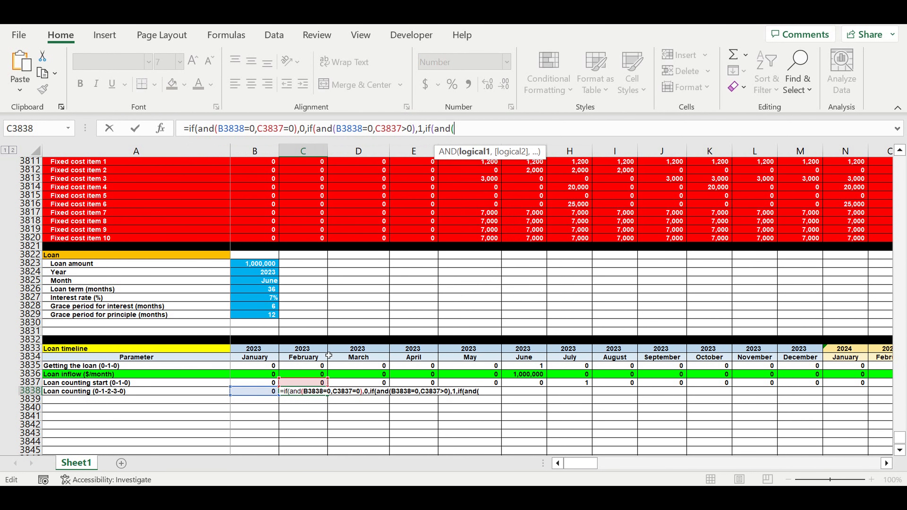
pyautogui.click(257, 393)
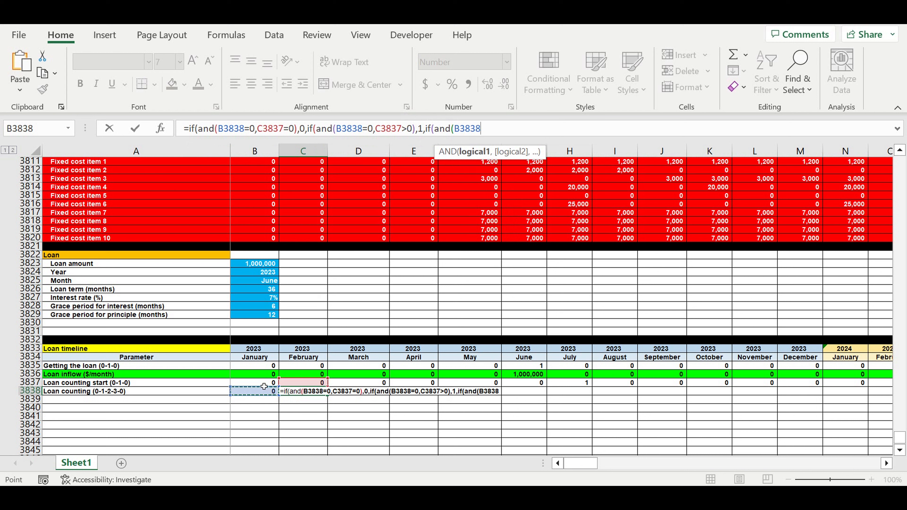
pyautogui.write('>0,')
pyautogui.click(261, 394)
pyautogui.write('<')
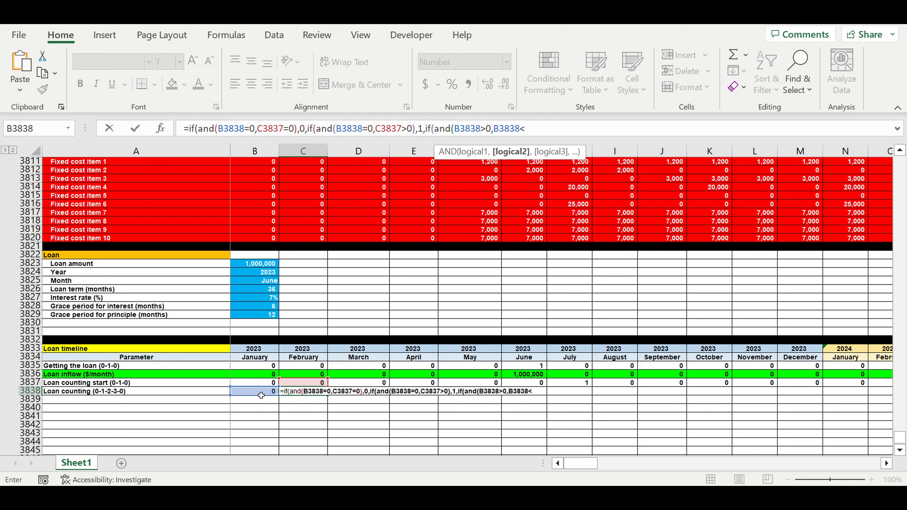
pyautogui.click(256, 291)
pyautogui.click(527, 128)
pyautogui.click(526, 128)
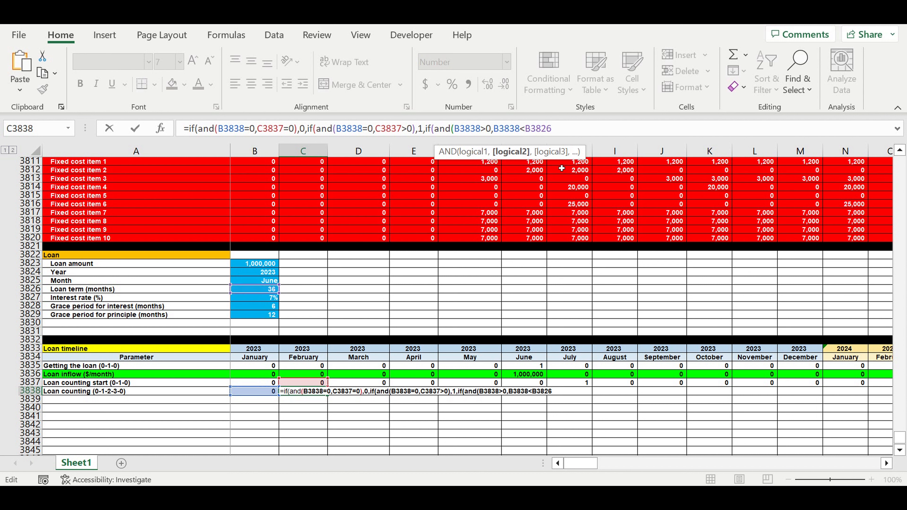
pyautogui.write('$')
pyautogui.press('Right')
pyautogui.write('$')
pyautogui.write(',')
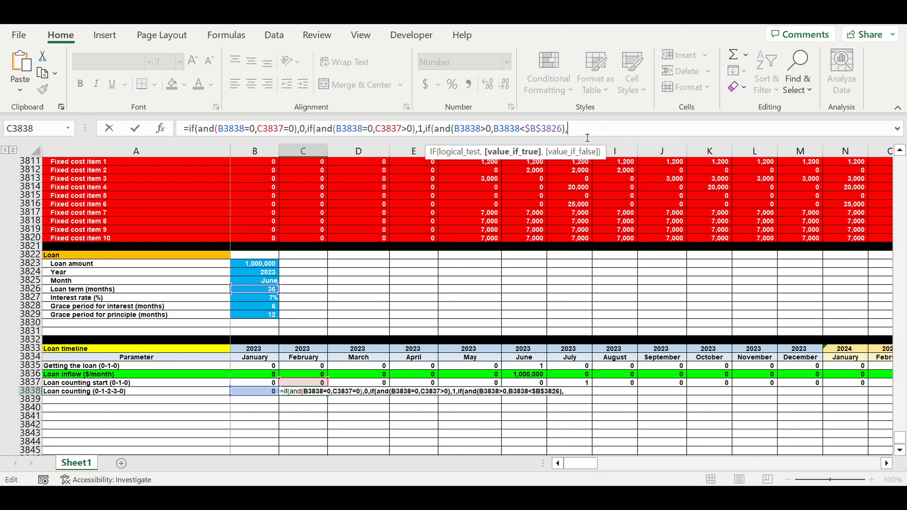
# Complete the C3838 formula with B3838+1 as the true result and 0 as the false result, closing all brackets.
pyautogui.click(256, 395)
pyautogui.write('+1,')
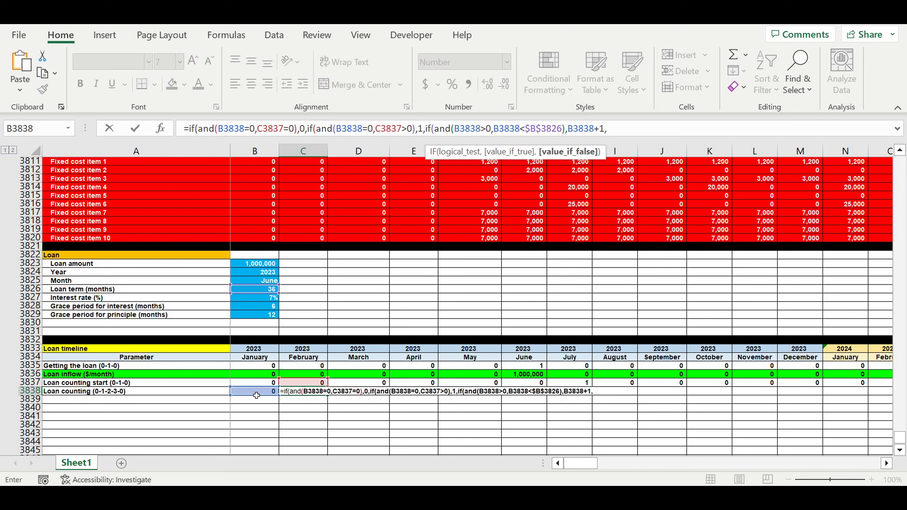
pyautogui.write('0')
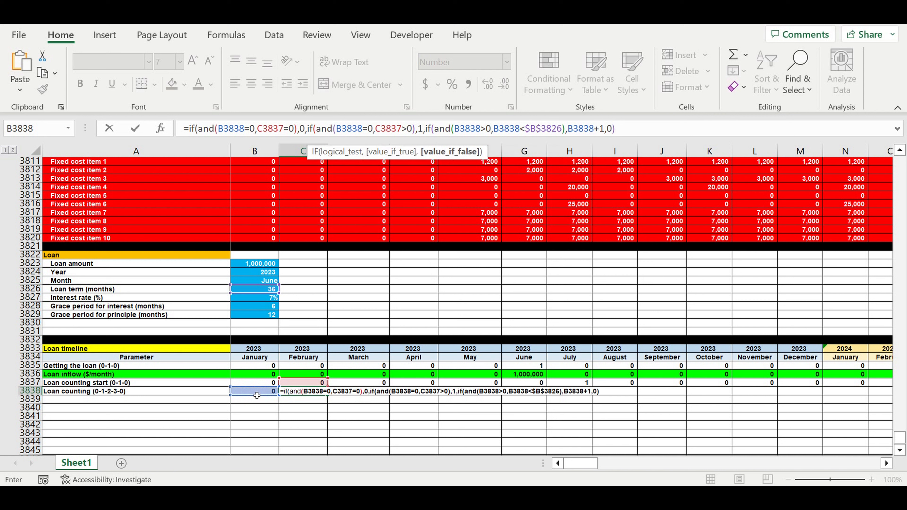
pyautogui.write(')')
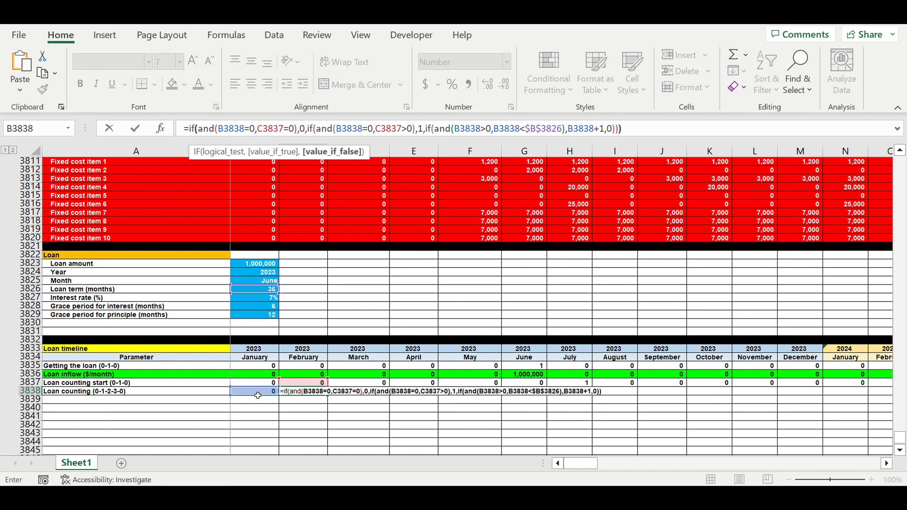
pyautogui.write(')')
pyautogui.press('Return')
# Fill the loan counting formula from C3838 across the monthly timeline through December 2032.
pyautogui.click(294, 383)
pyautogui.click(316, 390)
pyautogui.moveTo(332, 397); pyautogui.dragTo(727, 393)
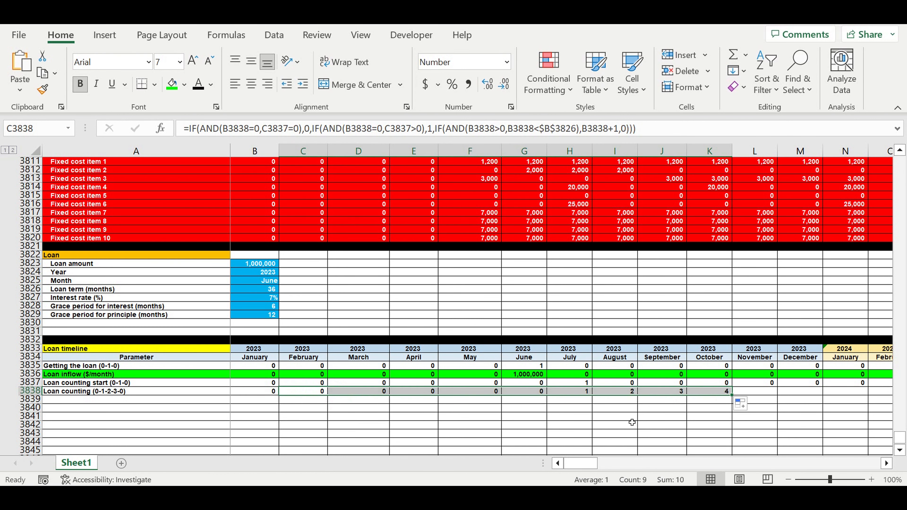
pyautogui.click(609, 399)
pyautogui.click(572, 392)
pyautogui.moveTo(598, 398); pyautogui.dragTo(731, 393)
pyautogui.moveTo(889, 393); pyautogui.dragTo(761, 392)
pyautogui.click(796, 407)
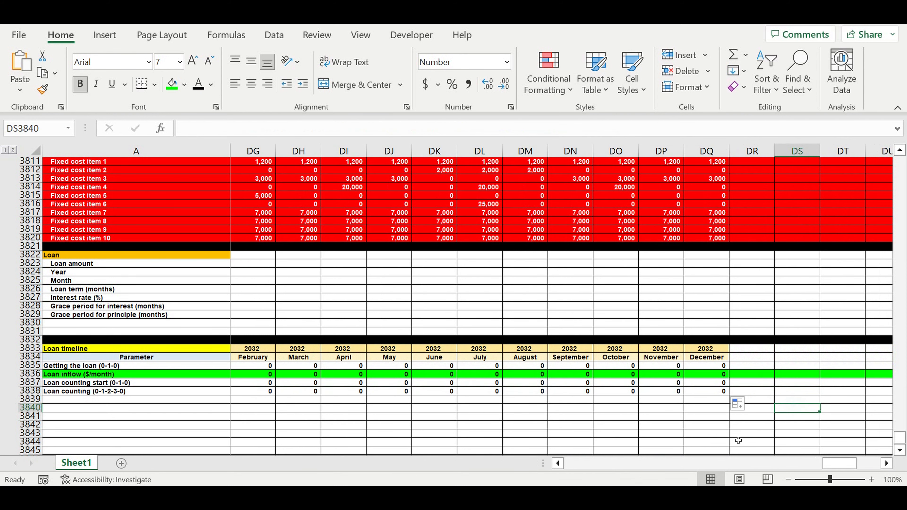
# Check the month in which the loan counting row ends against the loan term.
pyautogui.moveTo(837, 461); pyautogui.dragTo(661, 463)
pyautogui.click(639, 392)
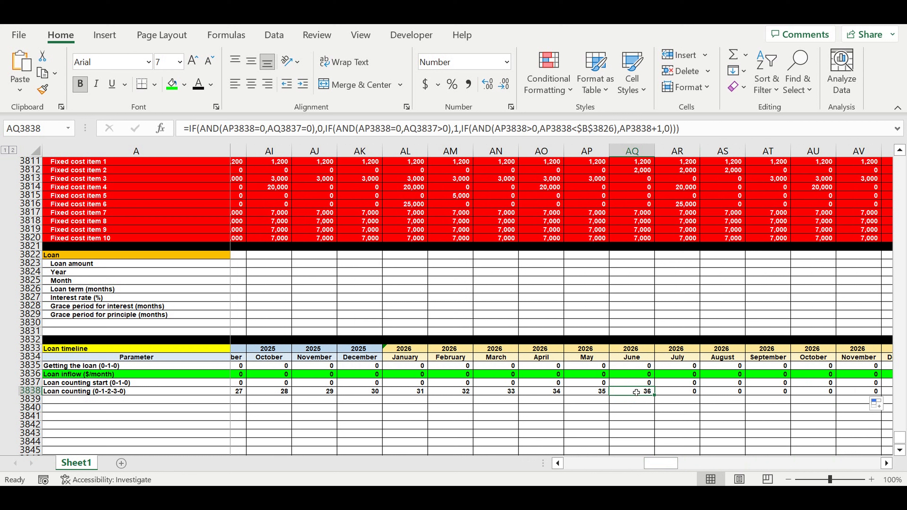
pyautogui.moveTo(663, 462); pyautogui.dragTo(582, 461)
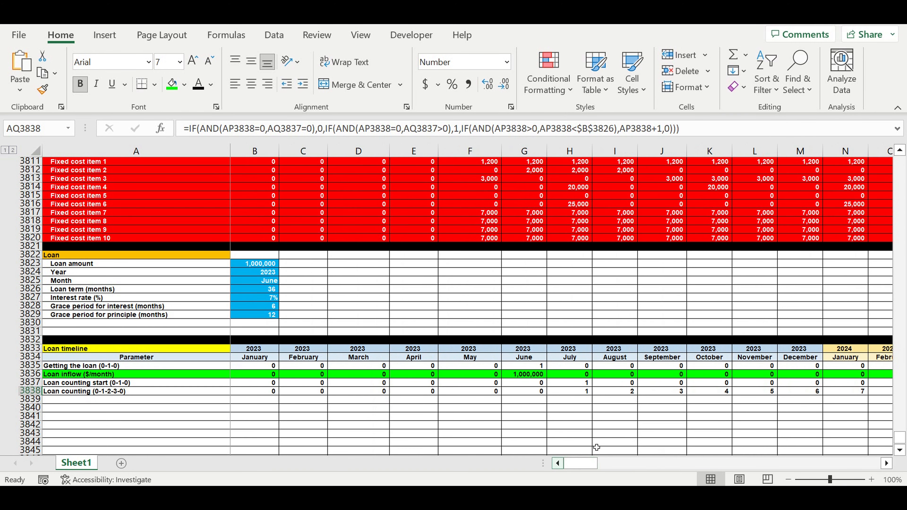
pyautogui.click(673, 416)
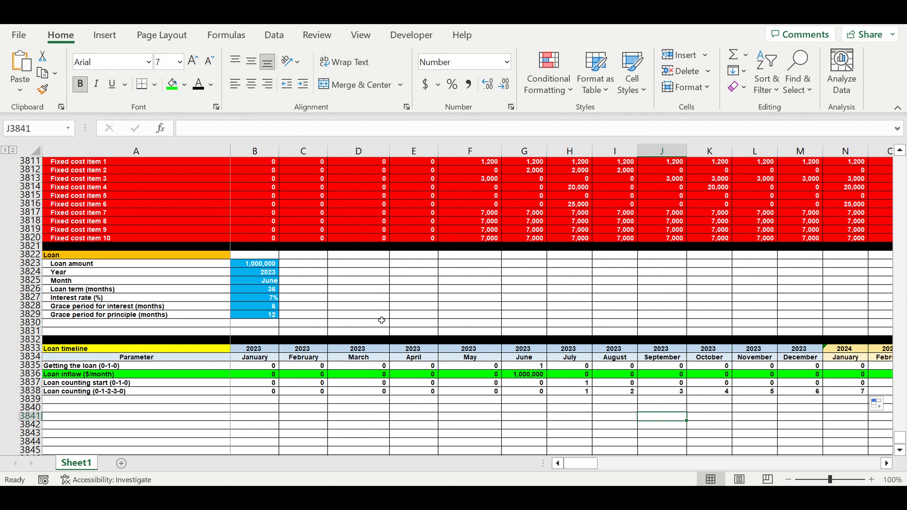
pyautogui.click(171, 322)
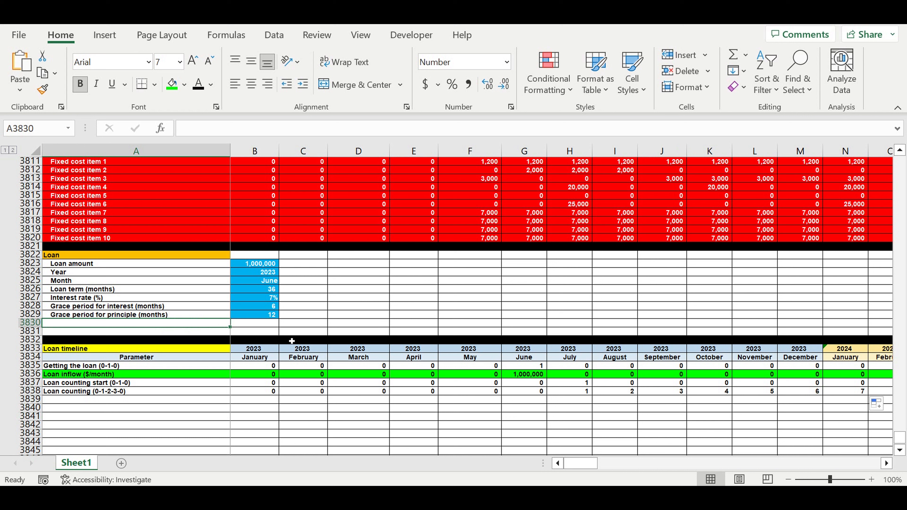
# Label A3830 "Amount of priciple payments" and calculate it in B3830 as loan term minus principal grace period, =B3826-B3829.
pyautogui.write('Amount of priciple payments')
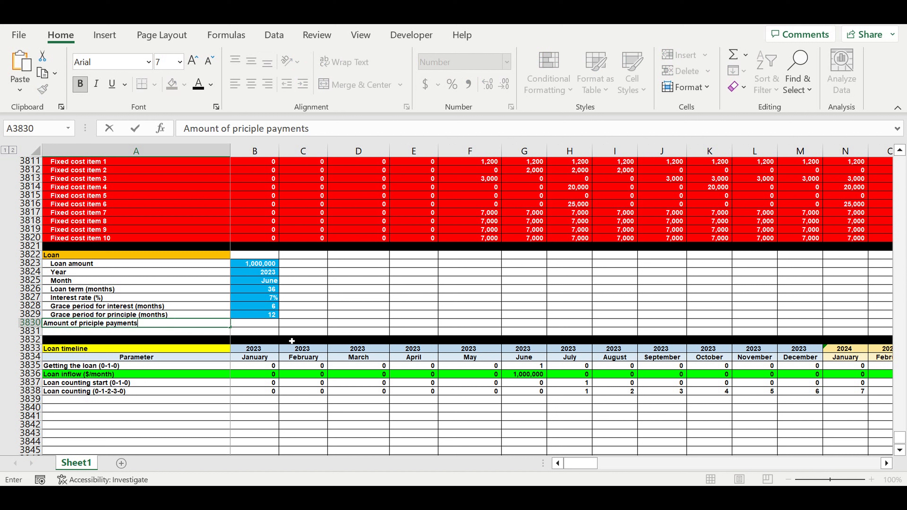
pyautogui.press('Return')
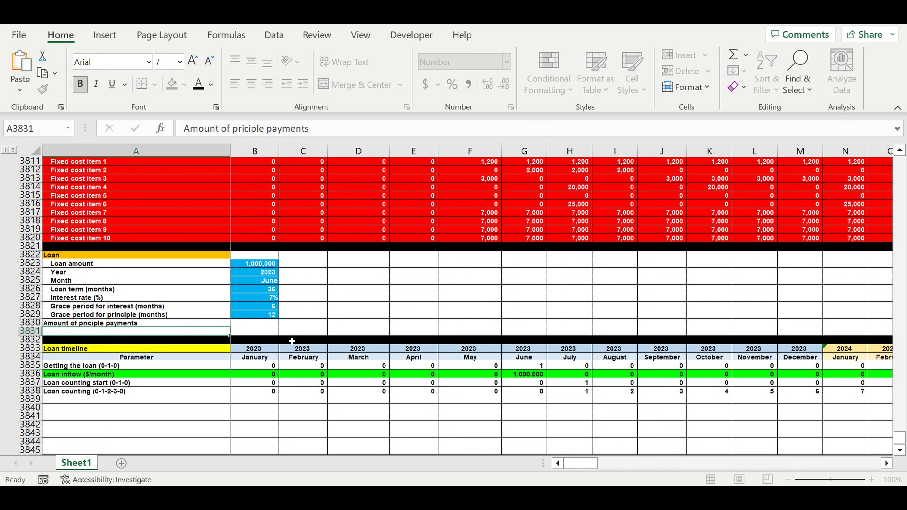
pyautogui.click(256, 327)
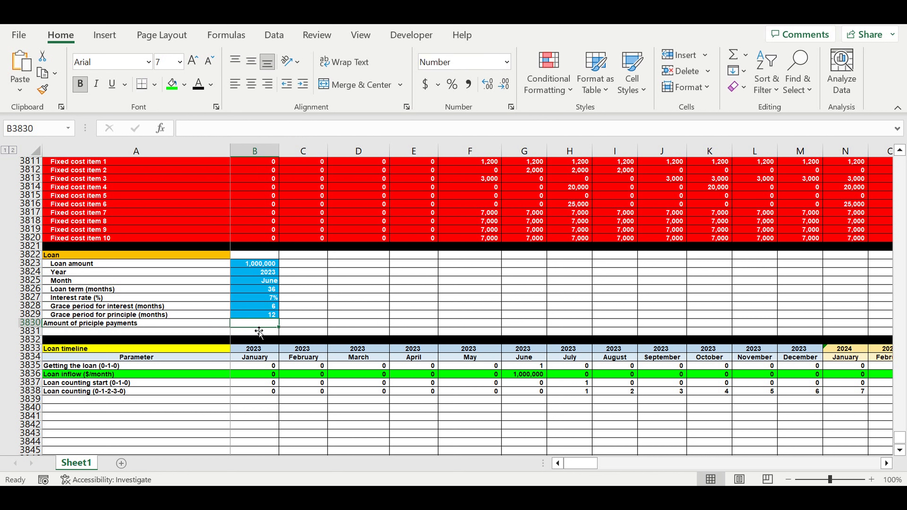
pyautogui.write('=')
pyautogui.click(252, 291)
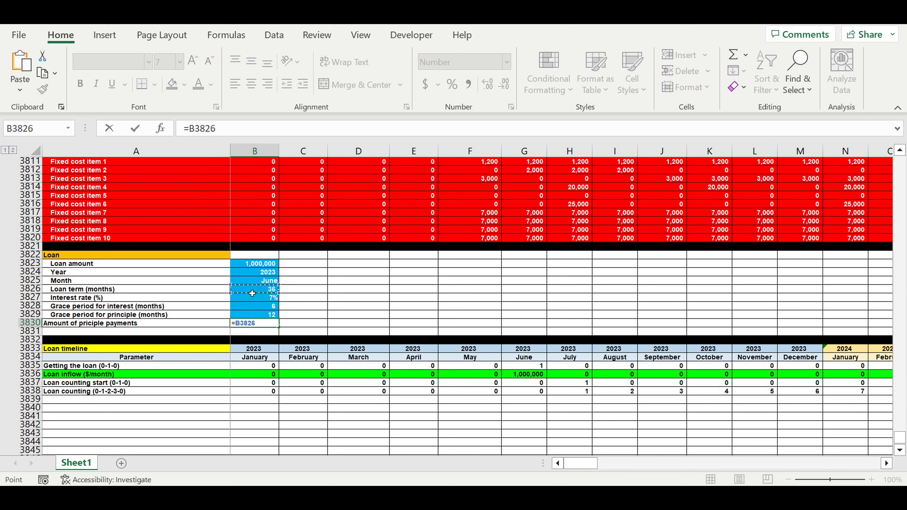
pyautogui.write('-')
pyautogui.click(253, 314)
pyautogui.press('Return')
pyautogui.click(260, 323)
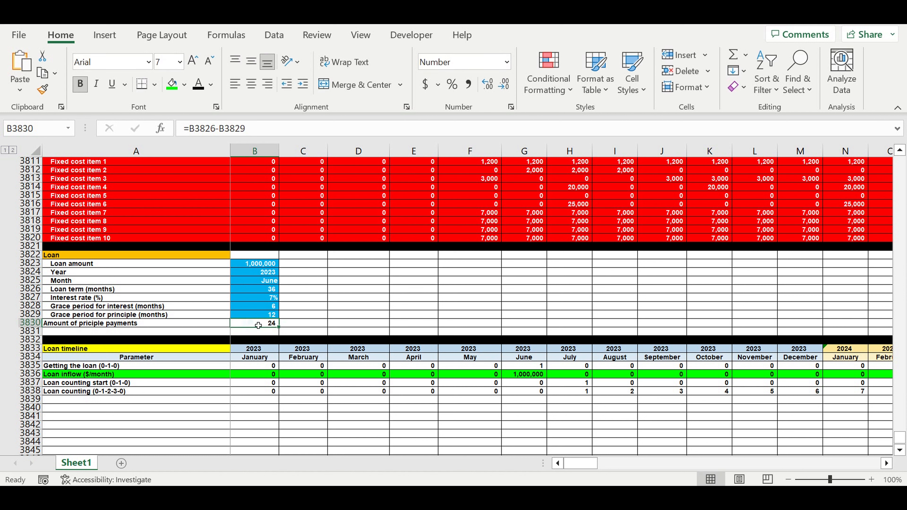
# Indent the label in A3830 to align with the other loan parameters above it.
pyautogui.click(264, 306)
pyautogui.scroll(-1, 356, 342)
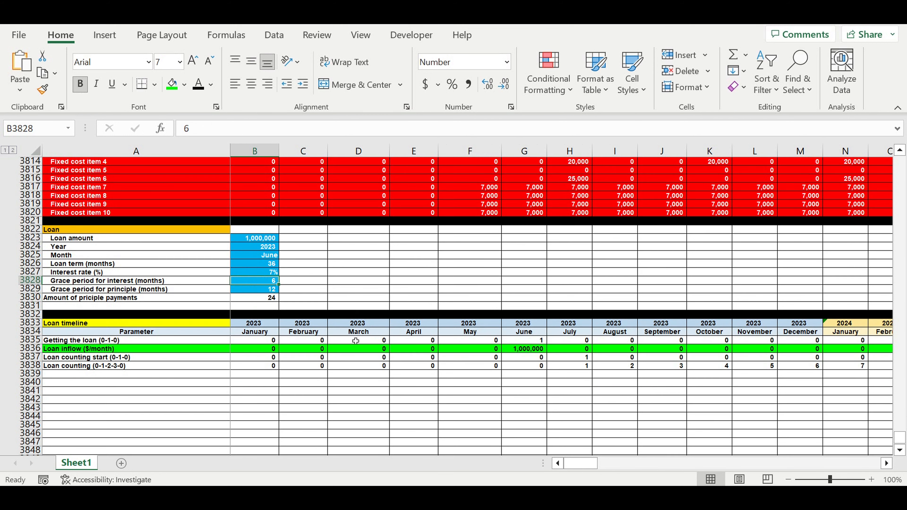
pyautogui.click(93, 300)
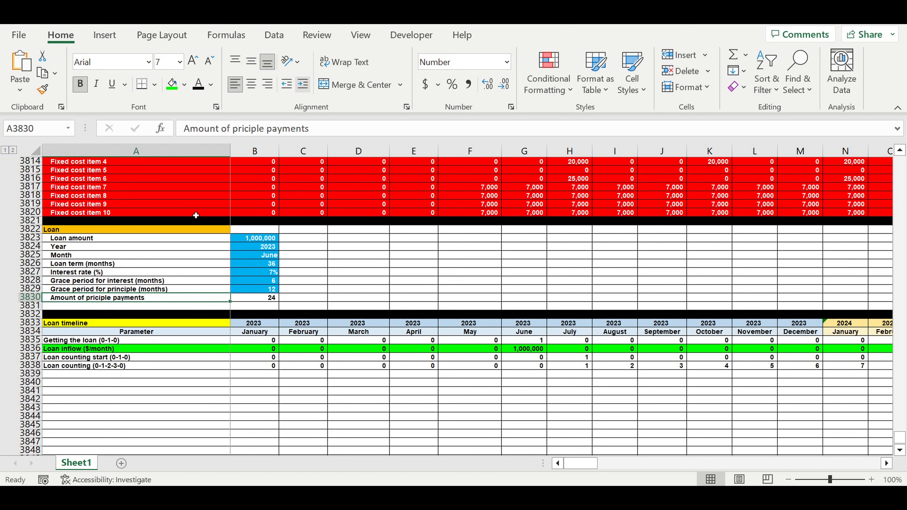
# Enter the label "Principle payment ($/month)" in A3831 and indent it like the other loan parameters.
pyautogui.click(87, 306)
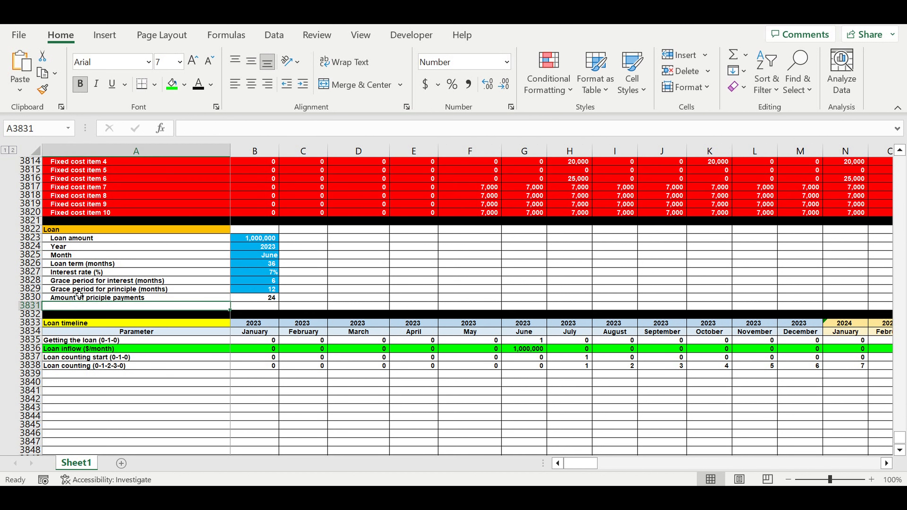
pyautogui.write('Principle p')
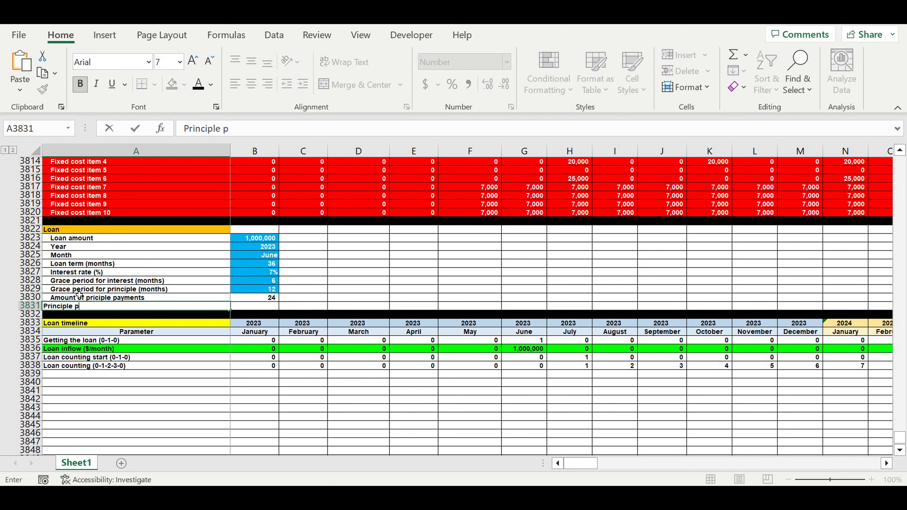
pyautogui.write('ayment ($/month)')
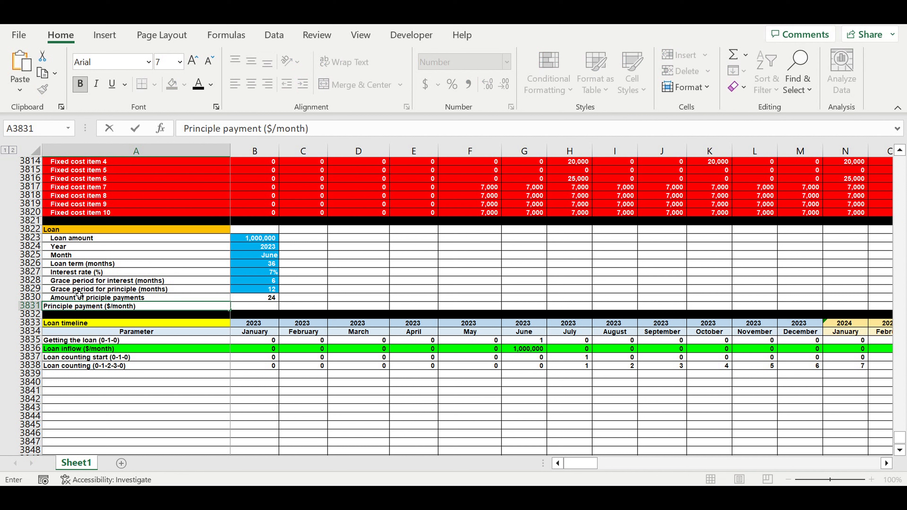
pyautogui.press('Return')
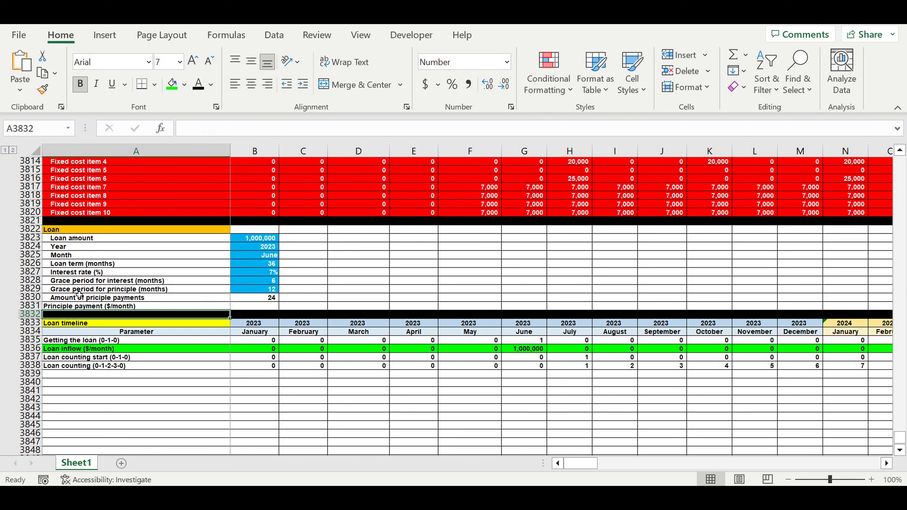
pyautogui.click(129, 306)
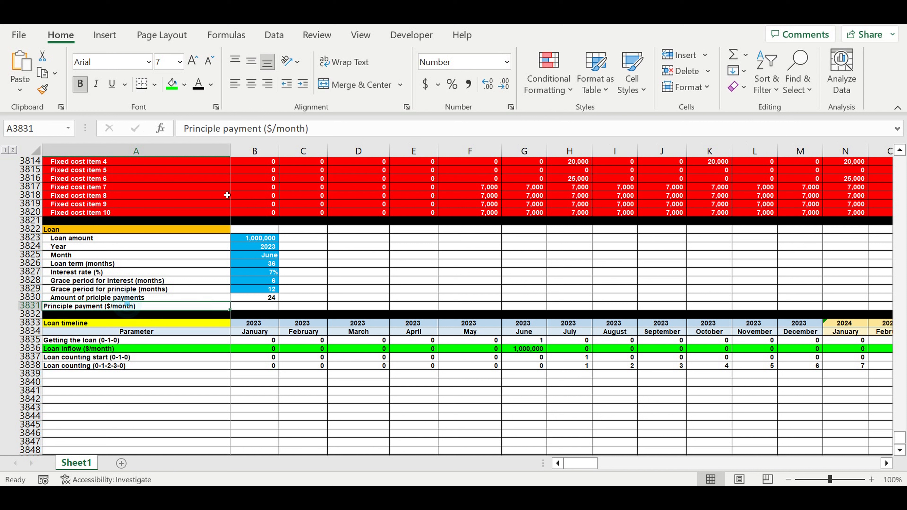
pyautogui.click(302, 83)
# Calculate the monthly principal payment in B3831 by dividing the loan amount by the number of payments, =B3823/B3830.
pyautogui.click(268, 305)
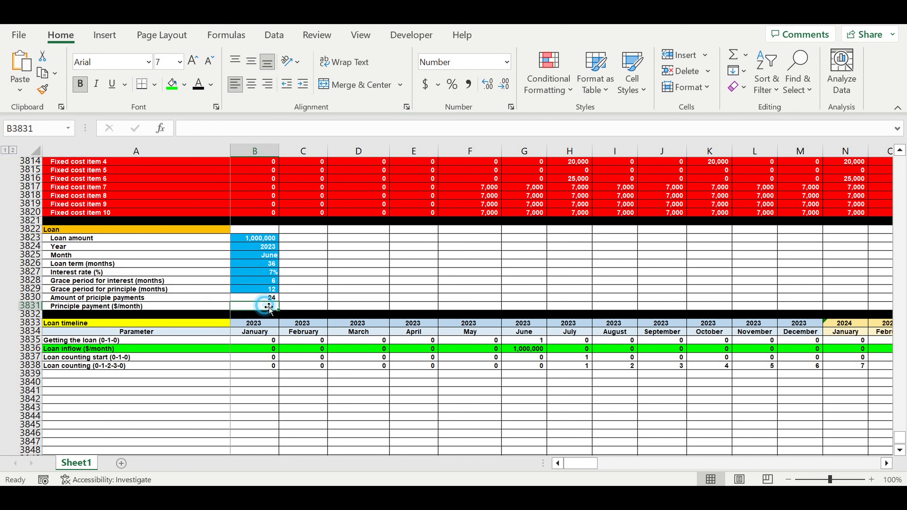
pyautogui.write('=')
pyautogui.click(258, 239)
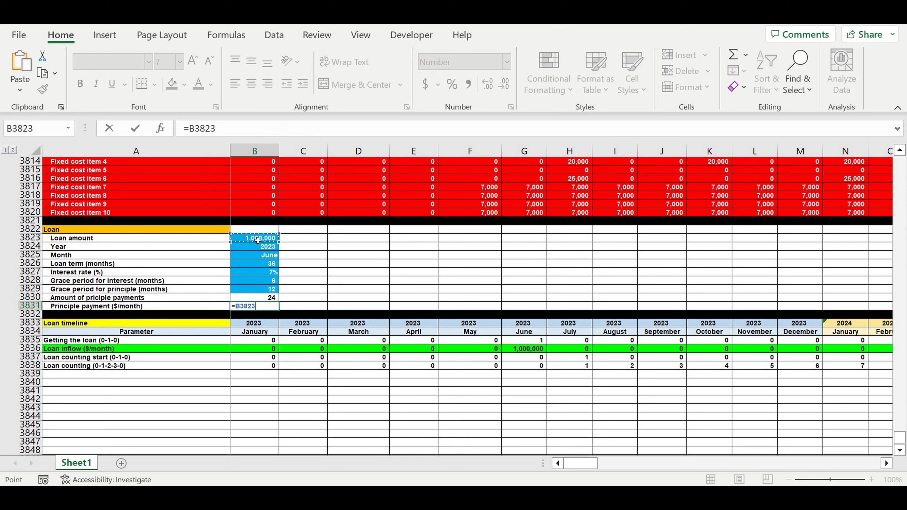
pyautogui.write('/')
pyautogui.click(266, 299)
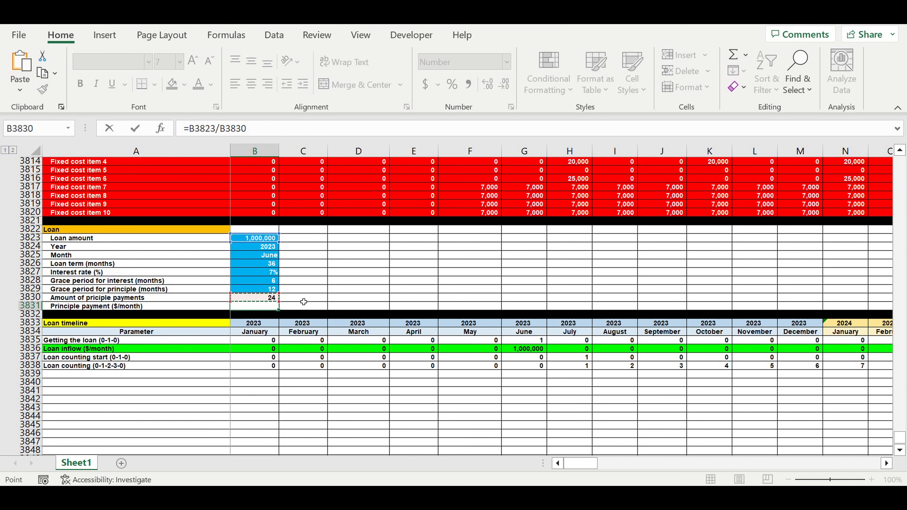
pyautogui.press('Return')
pyautogui.press('Up')
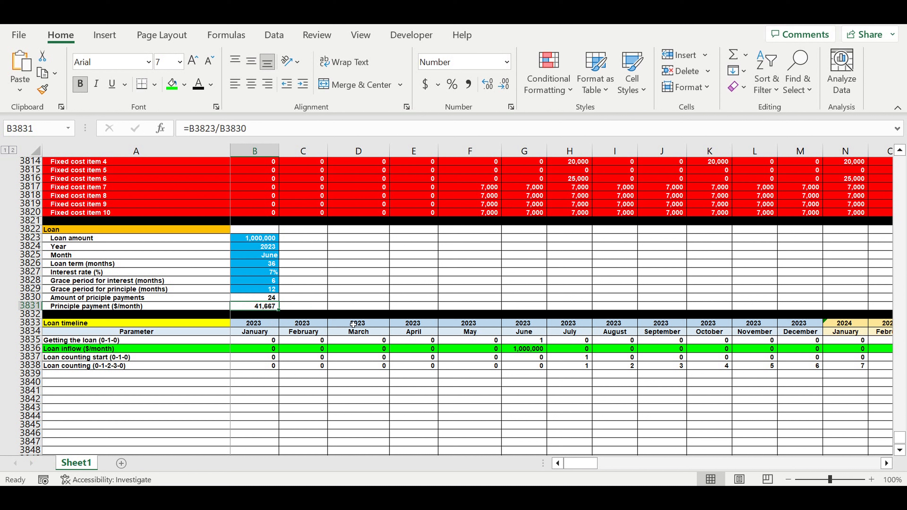
pyautogui.click(256, 284)
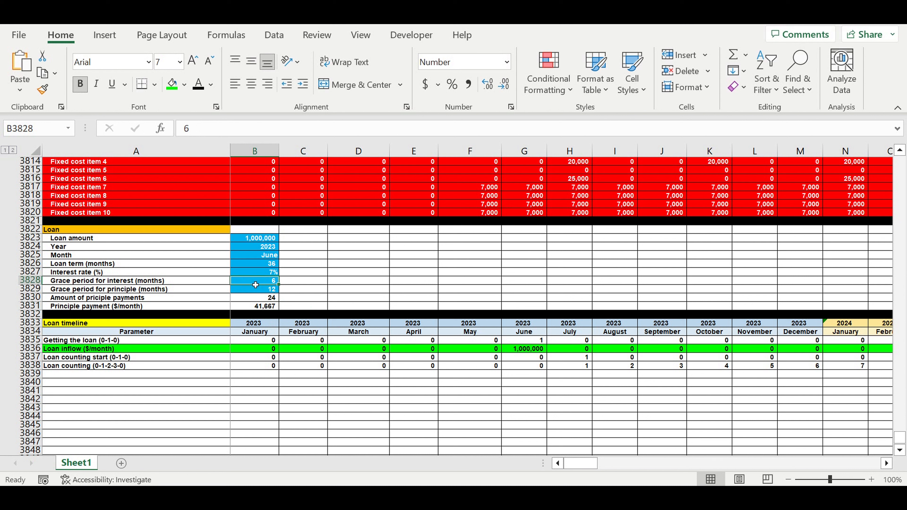
pyautogui.moveTo(573, 370); pyautogui.dragTo(796, 368)
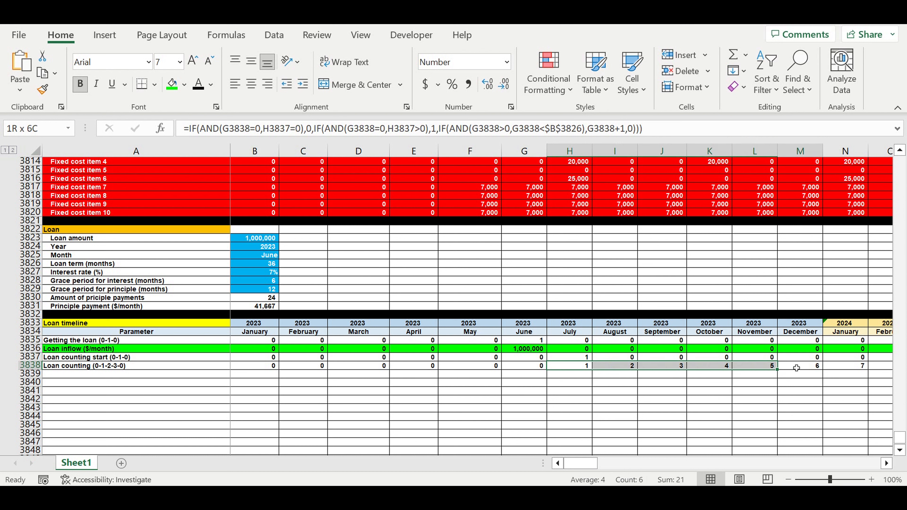
pyautogui.click(844, 368)
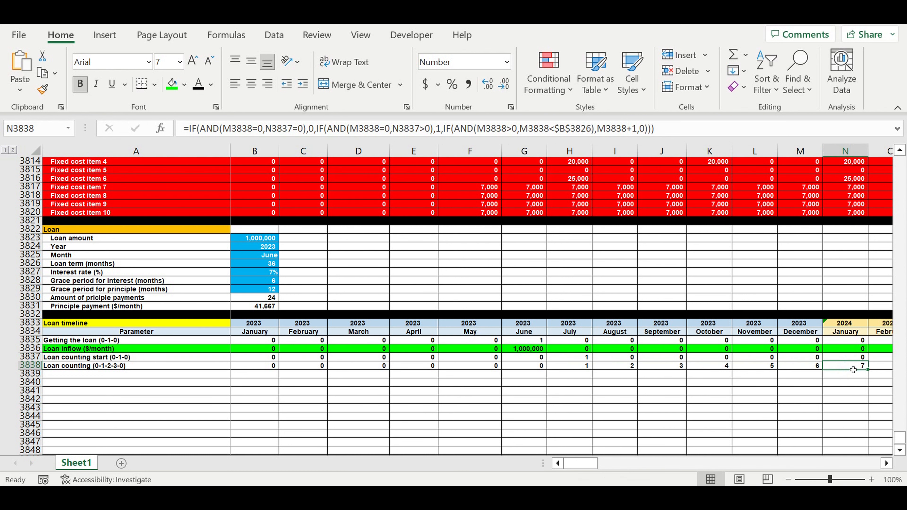
pyautogui.click(258, 306)
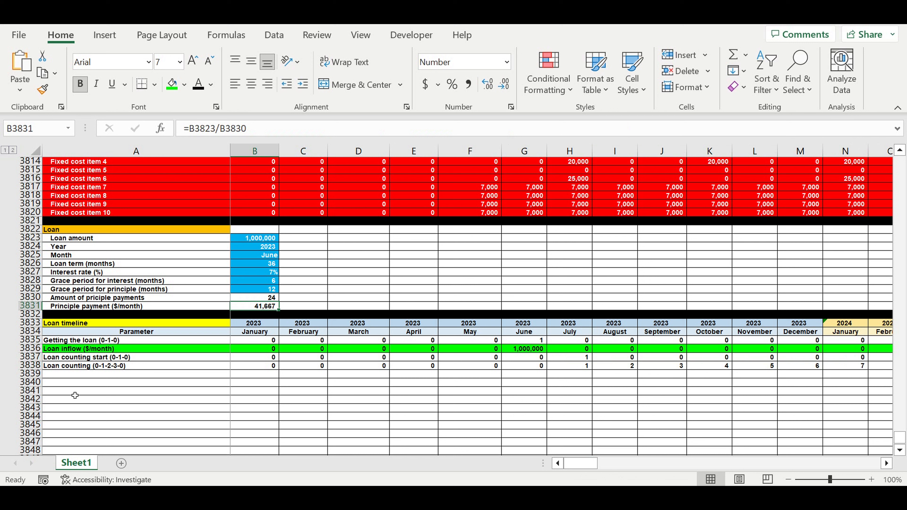
# Add a loan timeline row in A3839 labelled "Principle payments ($/month)".
pyautogui.click(70, 375)
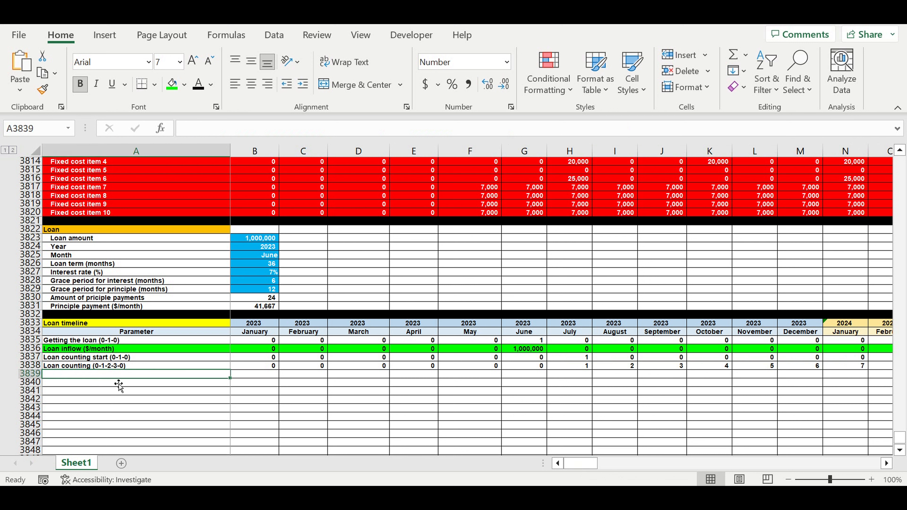
pyautogui.write('Pr')
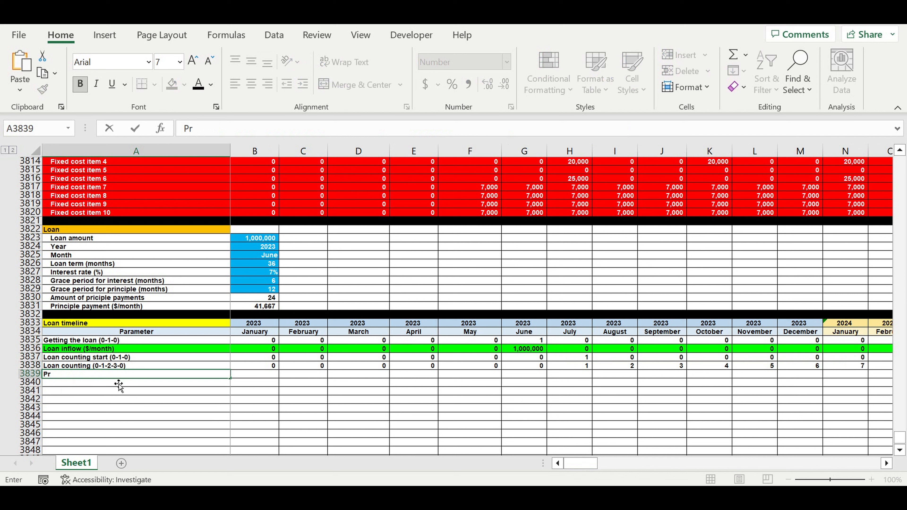
pyautogui.write('inciple payments')
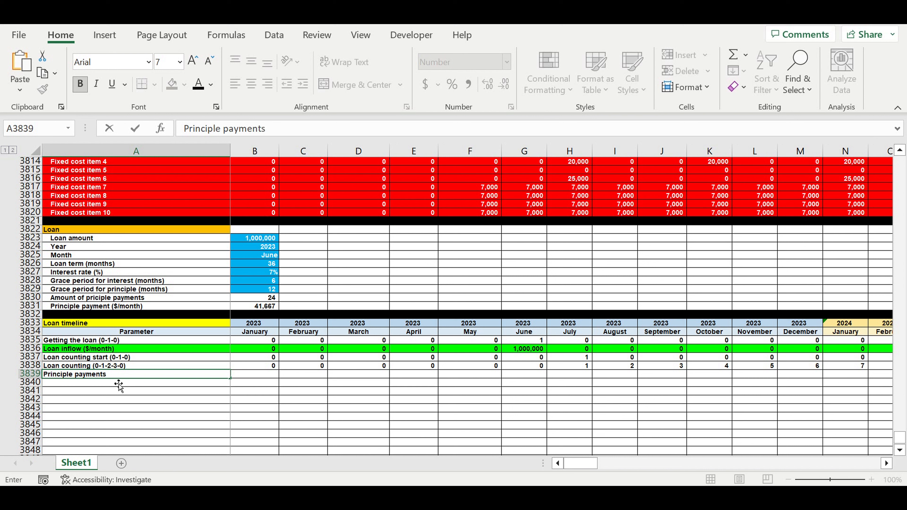
pyautogui.write(' ($/onth')
pyautogui.press('Return')
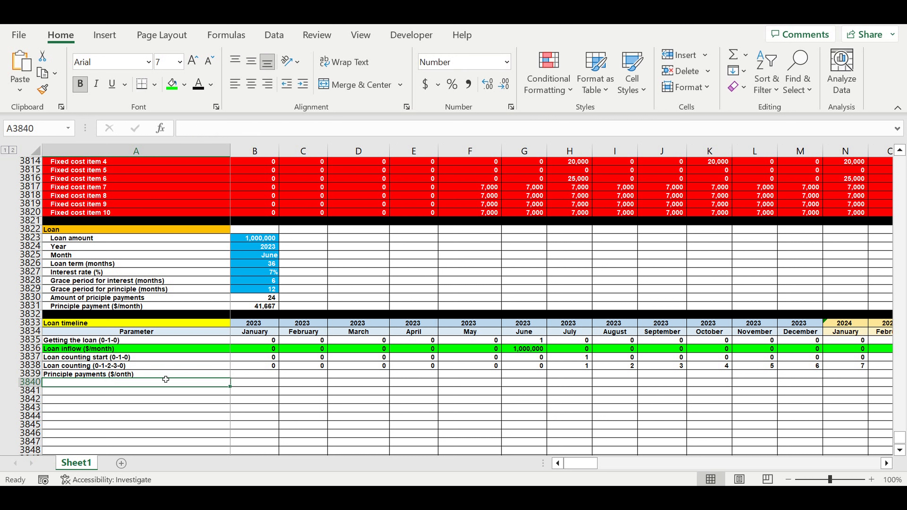
pyautogui.click(151, 375)
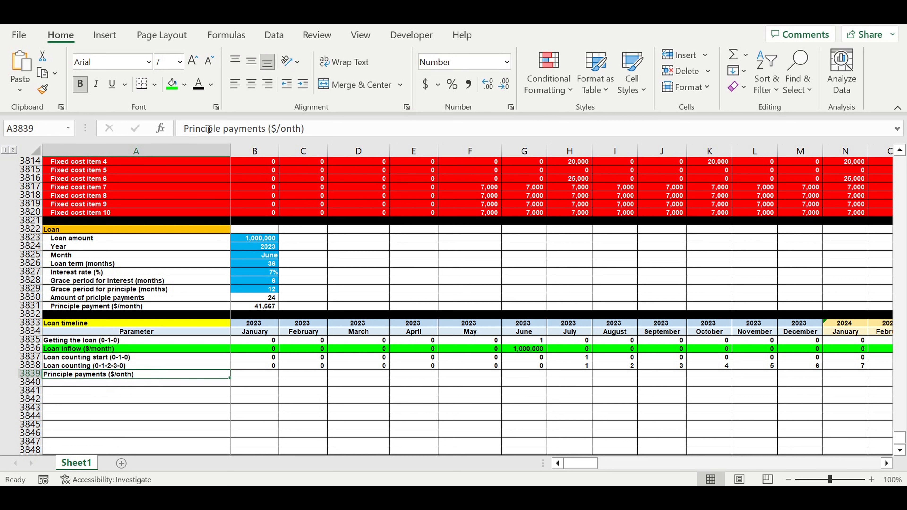
pyautogui.click(287, 131)
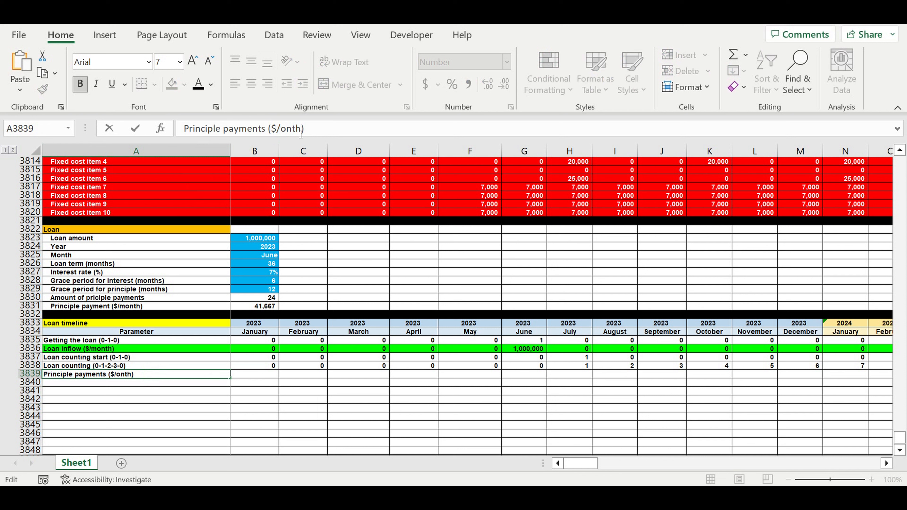
pyautogui.write('m')
pyautogui.press('Return')
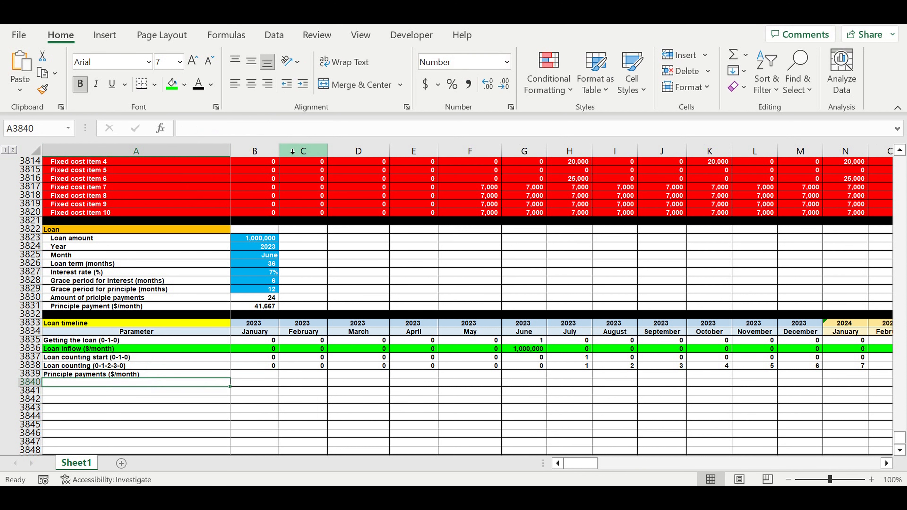
# Begin an IF formula in B3839 with the conditions B3838>0 and B3838>B3829, leaving it open for editing.
pyautogui.click(261, 374)
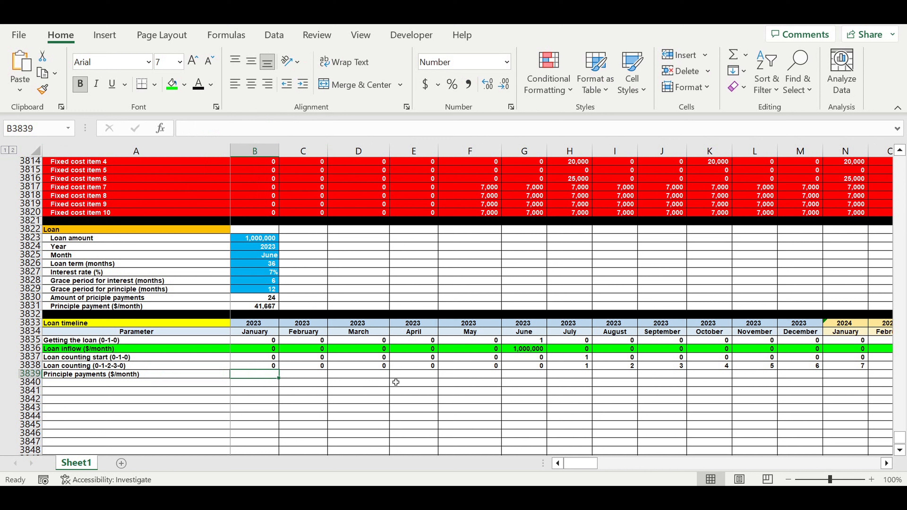
pyautogui.write('=if(')
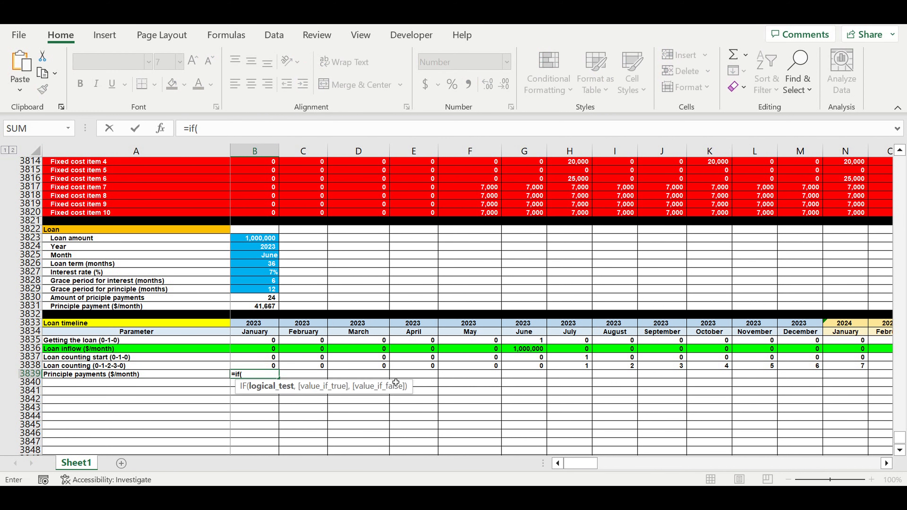
pyautogui.click(263, 365)
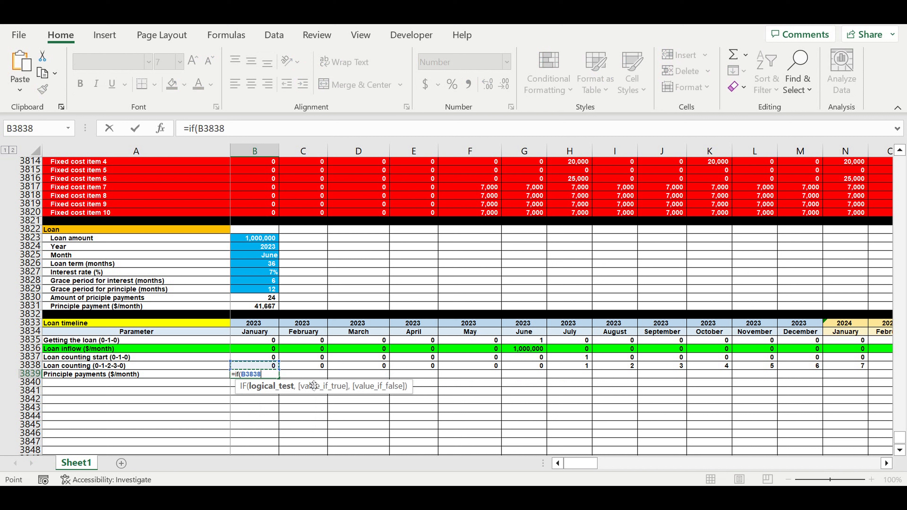
pyautogui.write('>0,')
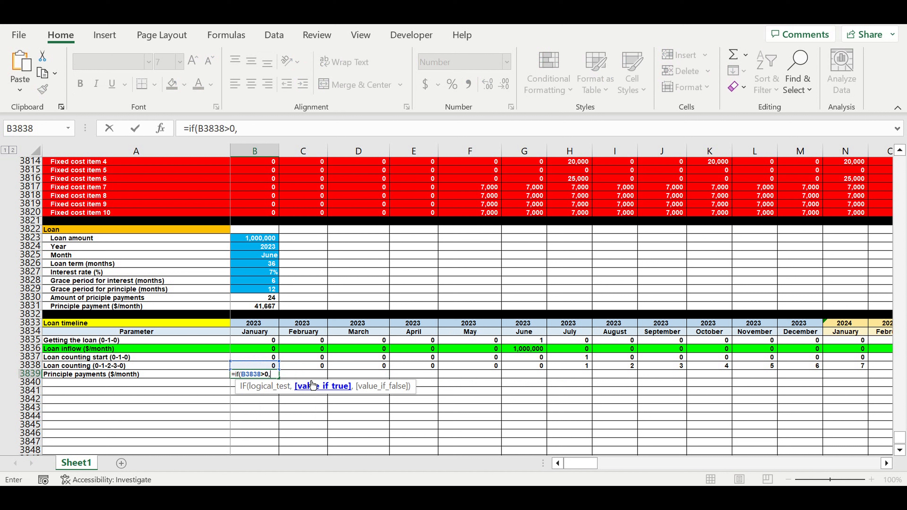
pyautogui.click(259, 369)
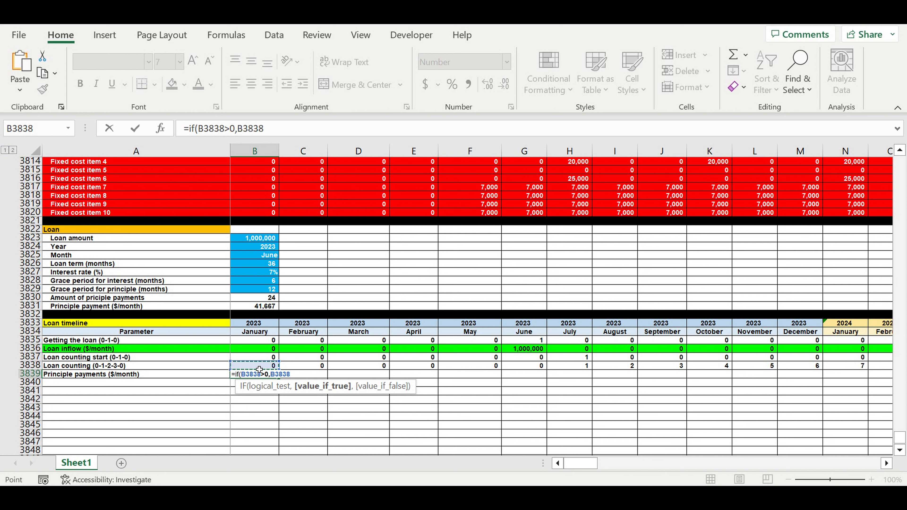
pyautogui.write('>')
pyautogui.click(250, 292)
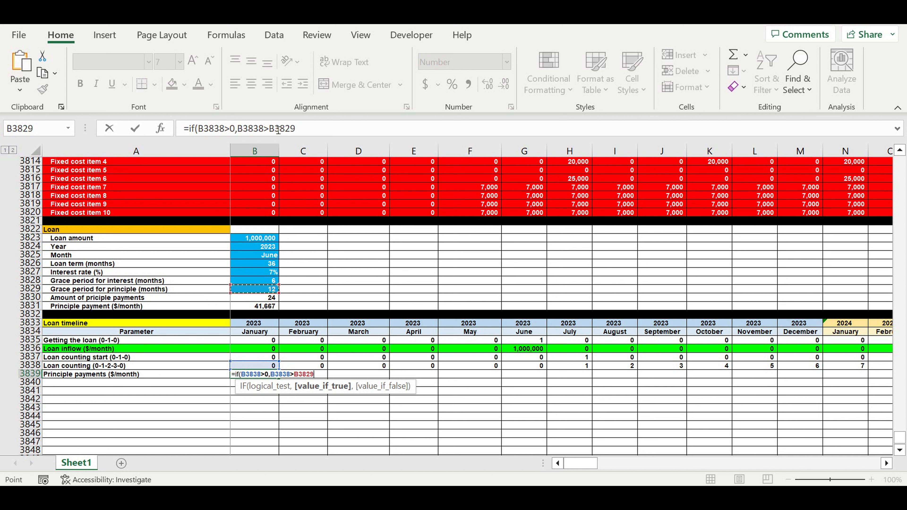
# Make the B3829 reference absolute in the B3839 formula and wrap both conditions in an AND function.
pyautogui.click(291, 132)
pyautogui.write('$')
pyautogui.press('Right')
pyautogui.write('$')
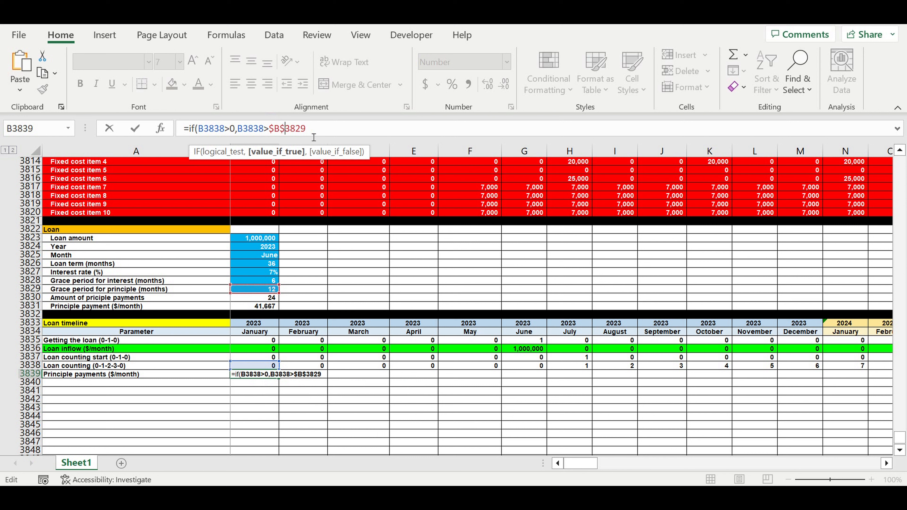
pyautogui.click(200, 130)
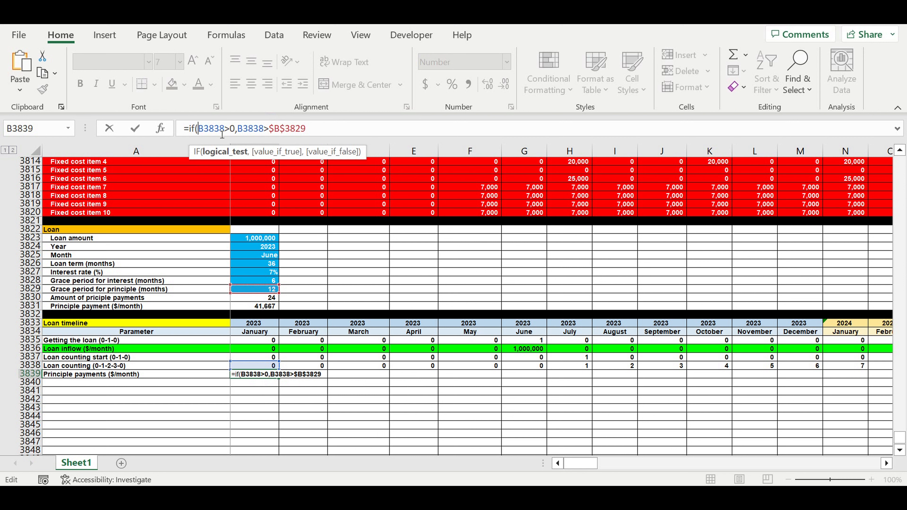
pyautogui.write('and')
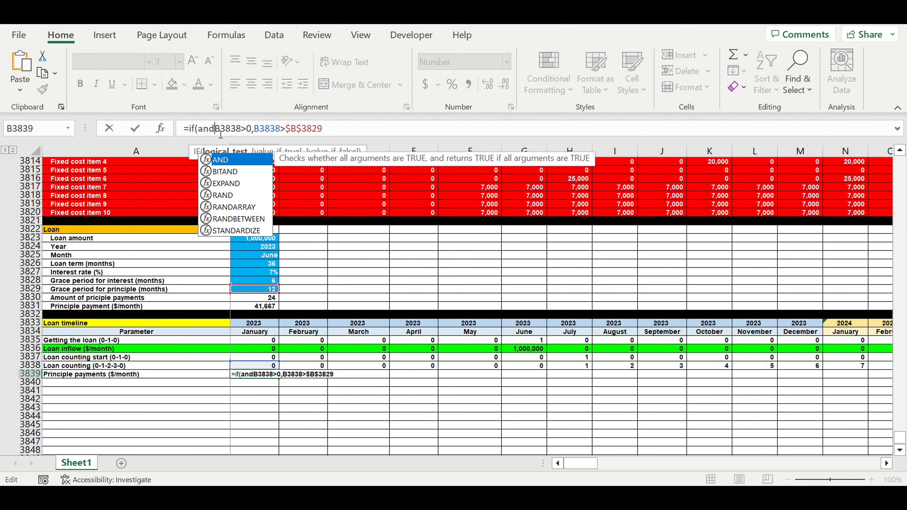
pyautogui.write('(')
pyautogui.click(356, 132)
pyautogui.write('),')
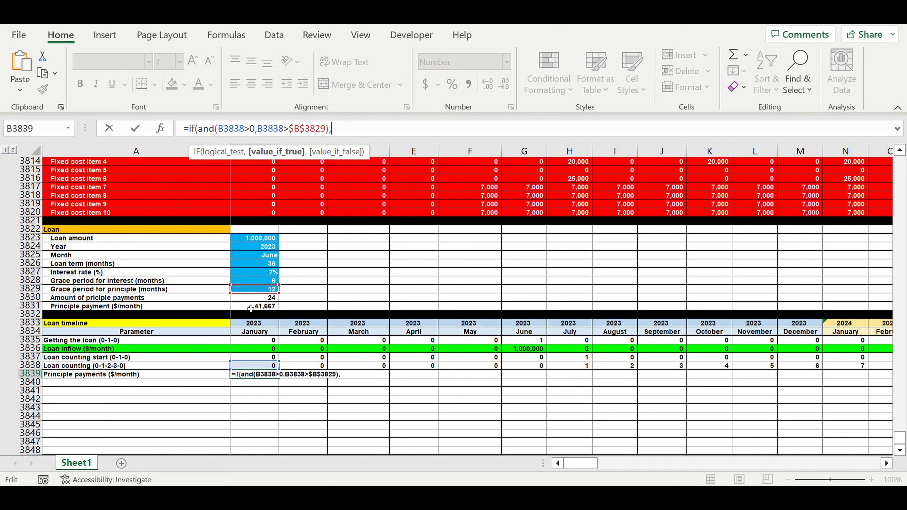
# Complete the IF formula in B3839 with $B$3831 as the value if true and 0 as the value if false.
pyautogui.click(251, 309)
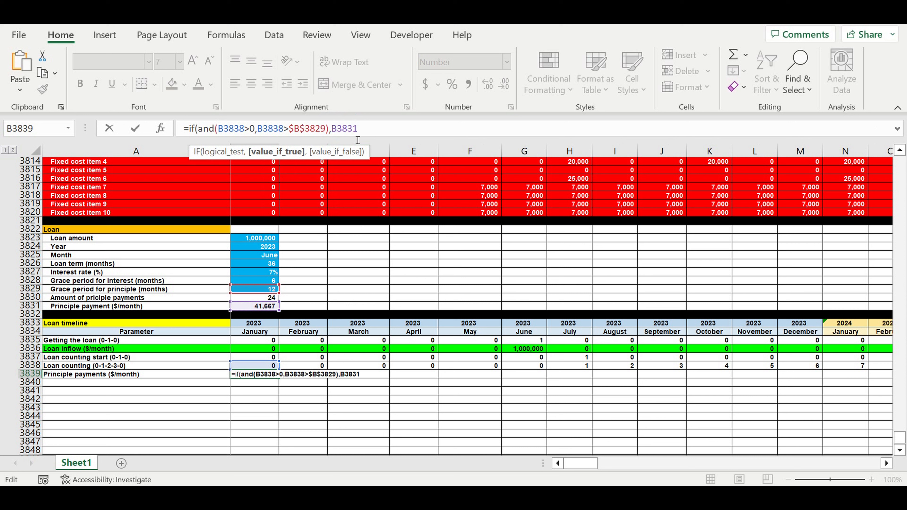
pyautogui.write('$')
pyautogui.click(341, 128)
pyautogui.write('$B$')
pyautogui.click(389, 135)
pyautogui.write(',0)')
pyautogui.press('Return')
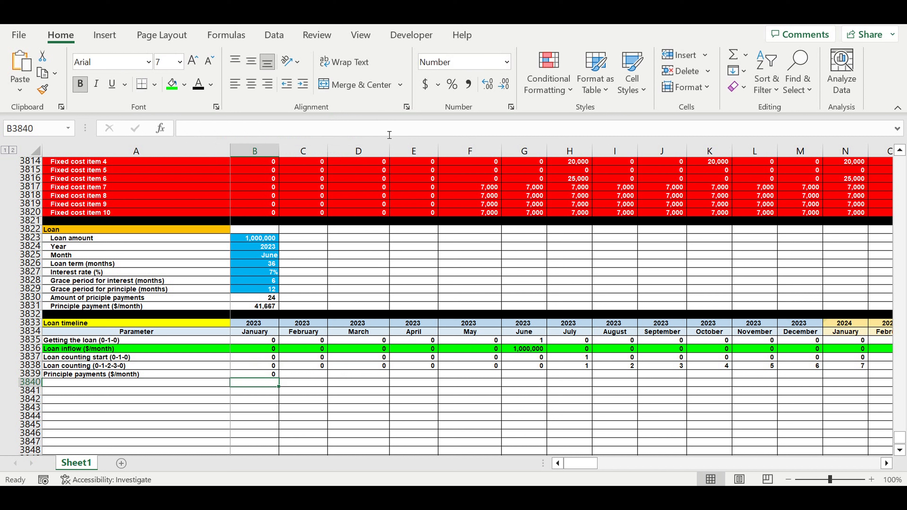
# Fill the principal payment formula from B3839 across the row to April 2024 in Q3839.
pyautogui.click(265, 375)
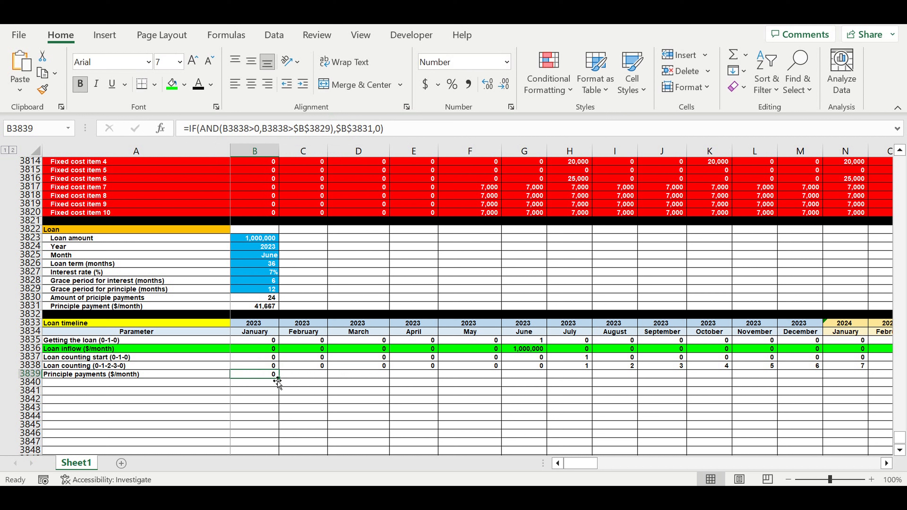
pyautogui.moveTo(280, 380); pyautogui.dragTo(775, 378)
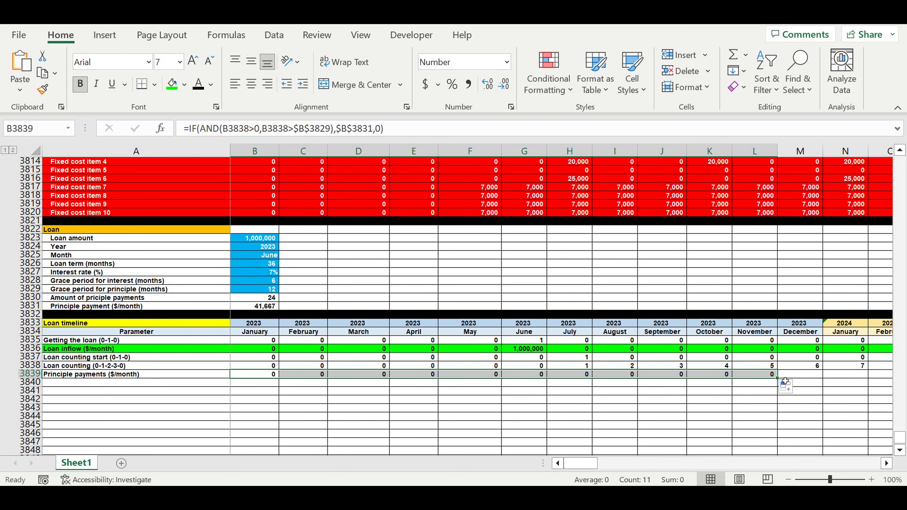
pyautogui.moveTo(780, 381)
pyautogui.mouseDown()
pyautogui.moveTo(864, 381)
pyautogui.moveTo(796, 382)
pyautogui.mouseUp()
pyautogui.click(689, 400)
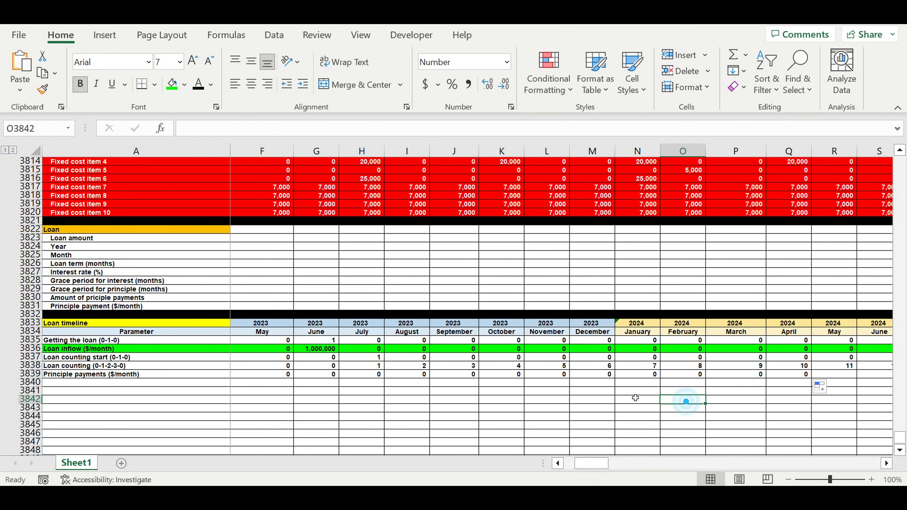
pyautogui.moveTo(598, 468); pyautogui.dragTo(589, 468)
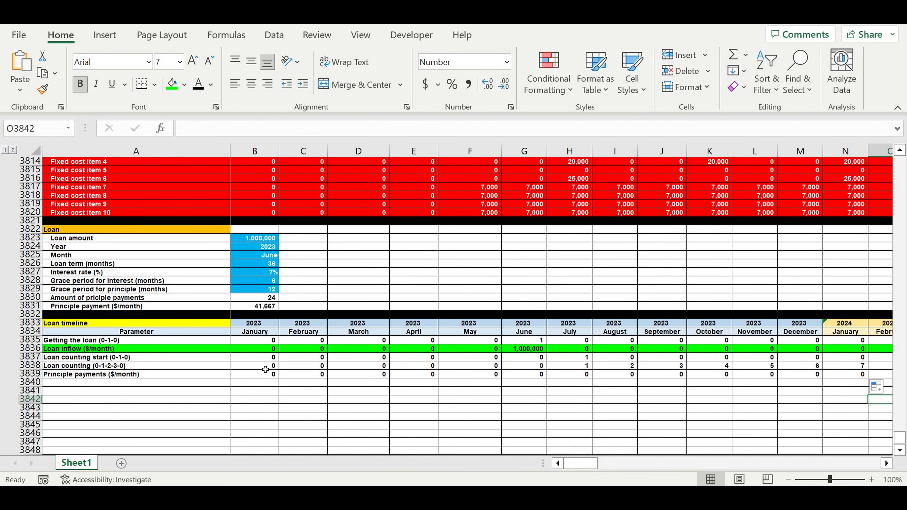
# Inspect the copied principal payment formula in E3839 and leave it as it is.
pyautogui.click(430, 374)
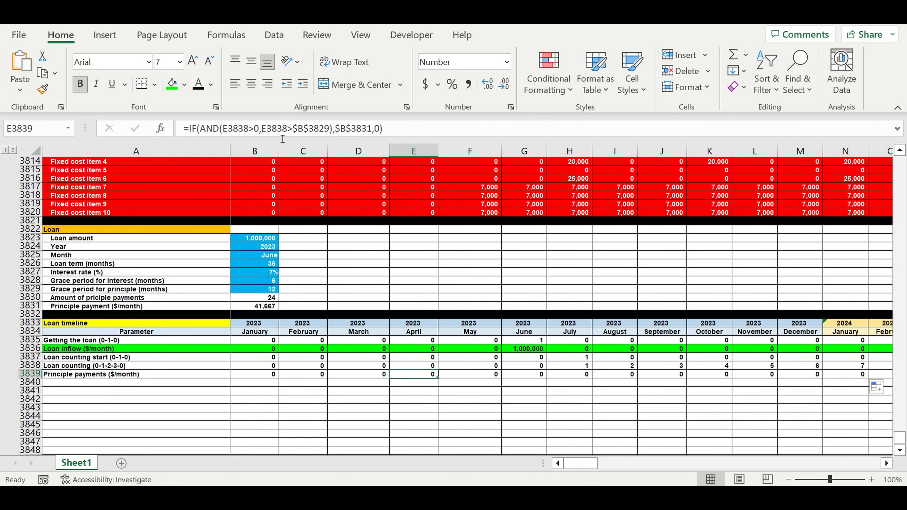
pyautogui.click(277, 129)
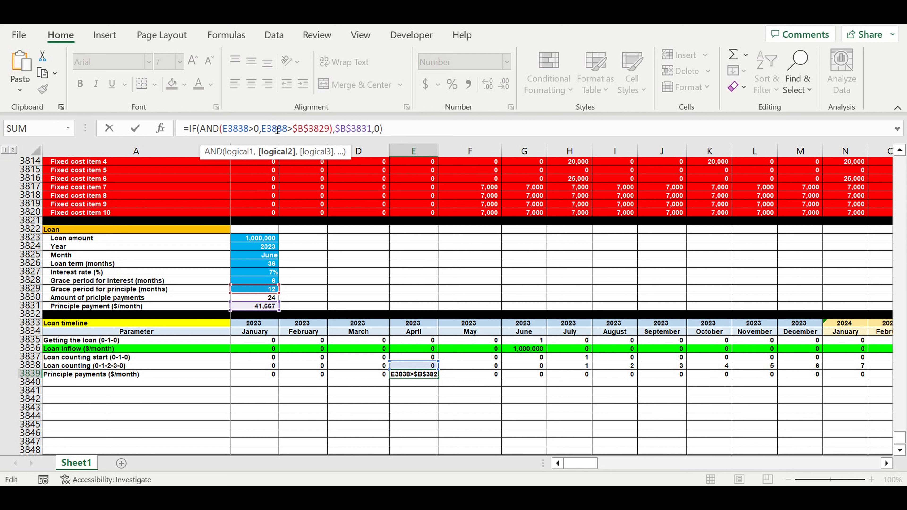
pyautogui.press('Return')
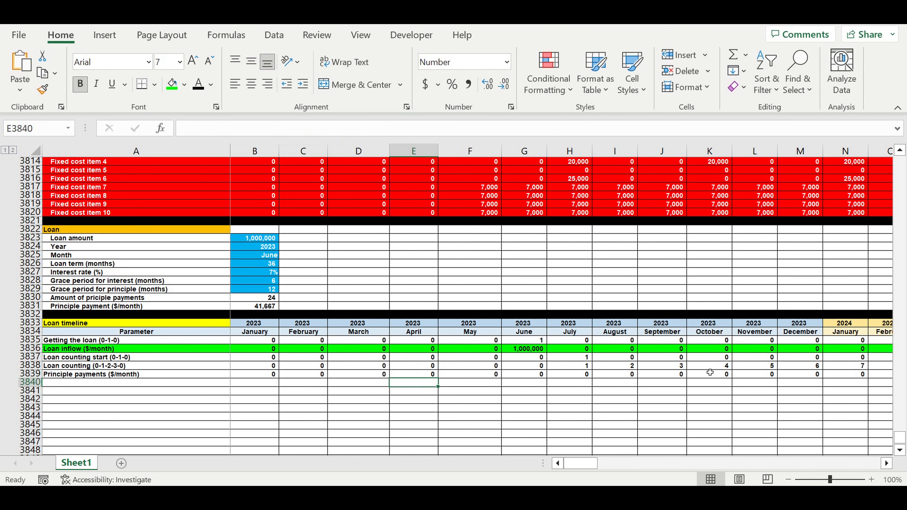
# Extend the principal payment formula along row 3839 to the end of the timeline, December 2032 in DQ3839.
pyautogui.click(516, 375)
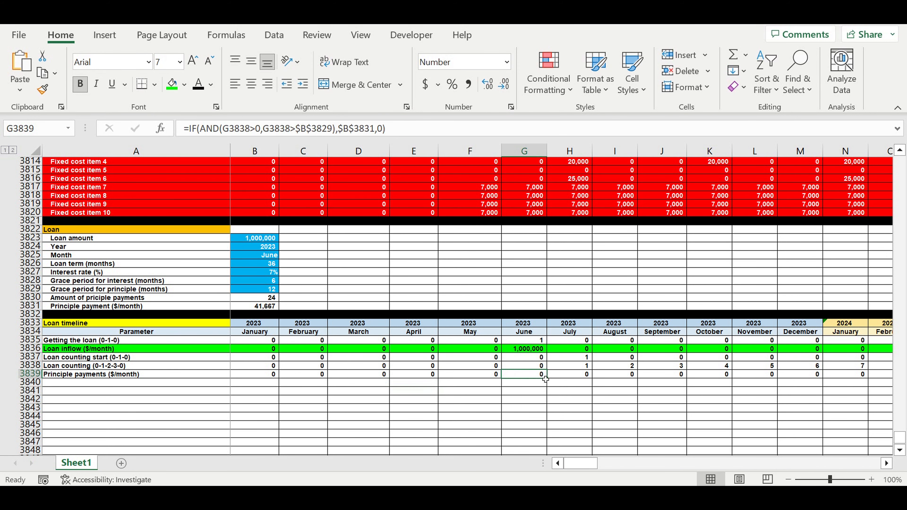
pyautogui.moveTo(549, 380); pyautogui.dragTo(833, 379)
pyautogui.click(479, 399)
pyautogui.click(399, 374)
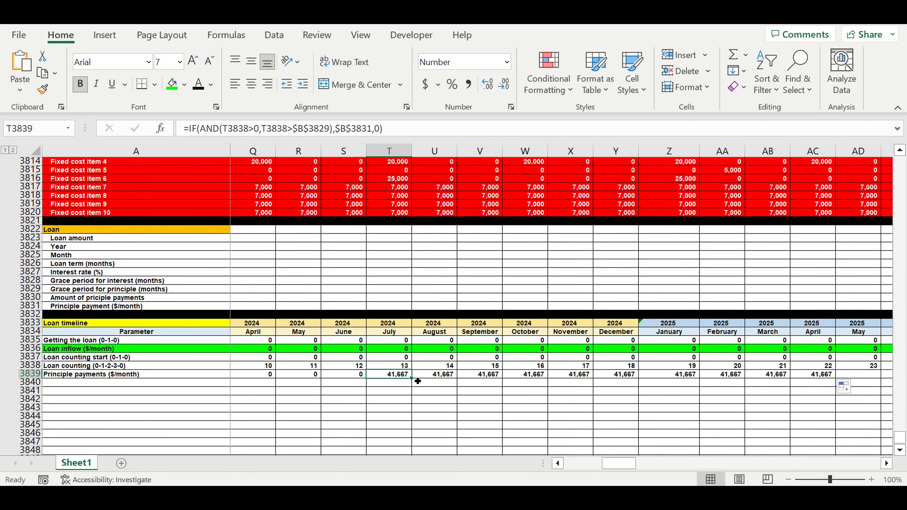
pyautogui.moveTo(417, 380); pyautogui.dragTo(812, 393)
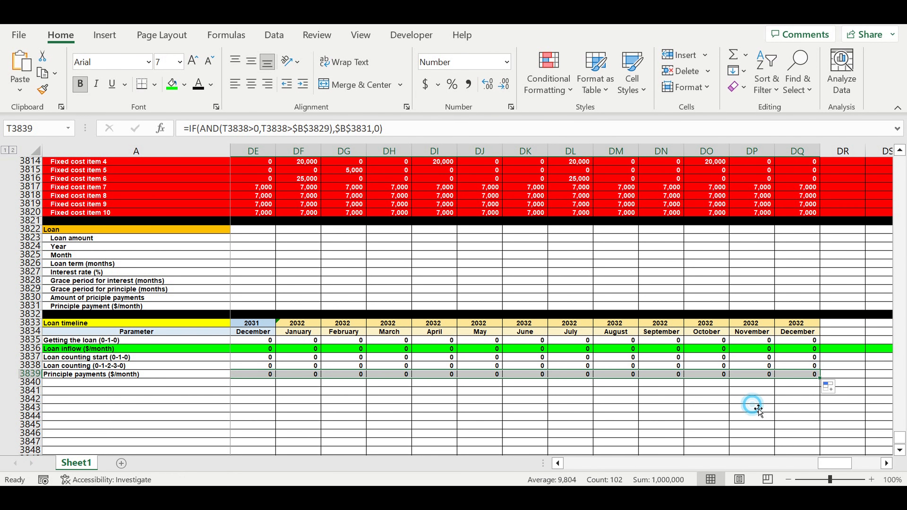
pyautogui.click(752, 408)
# Check the sum of the principal payments from T3839 to AQ3839 against the loan amount.
pyautogui.moveTo(835, 463); pyautogui.dragTo(658, 457)
pyautogui.click(714, 417)
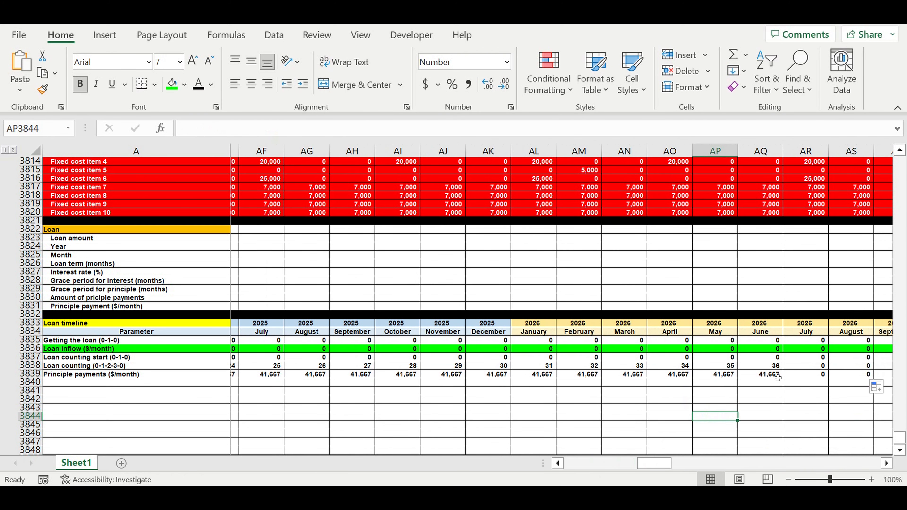
pyautogui.moveTo(771, 374); pyautogui.dragTo(500, 378)
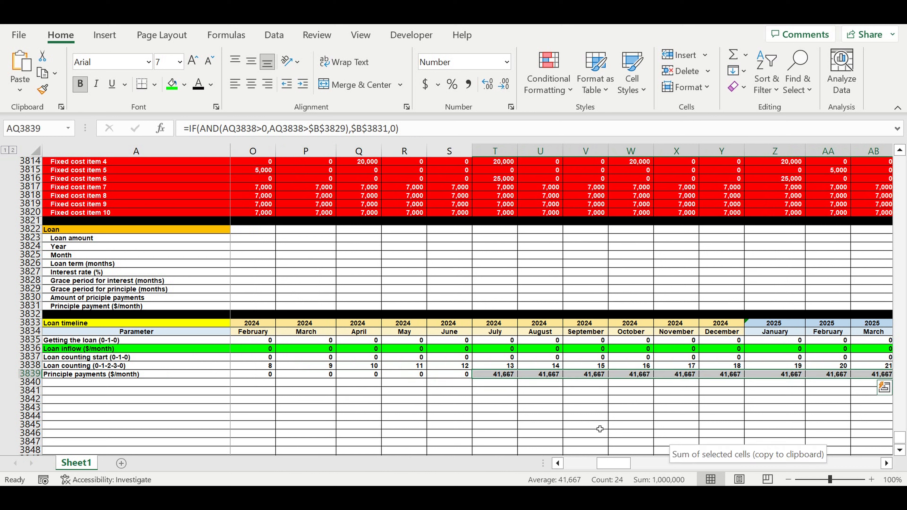
pyautogui.click(589, 419)
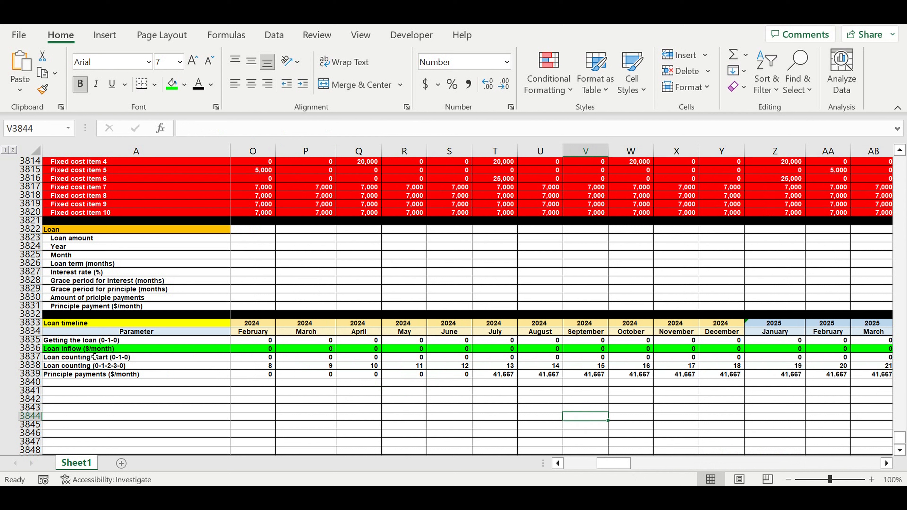
# Format the principal payments row 3839 with a red fill and white font.
pyautogui.click(32, 374)
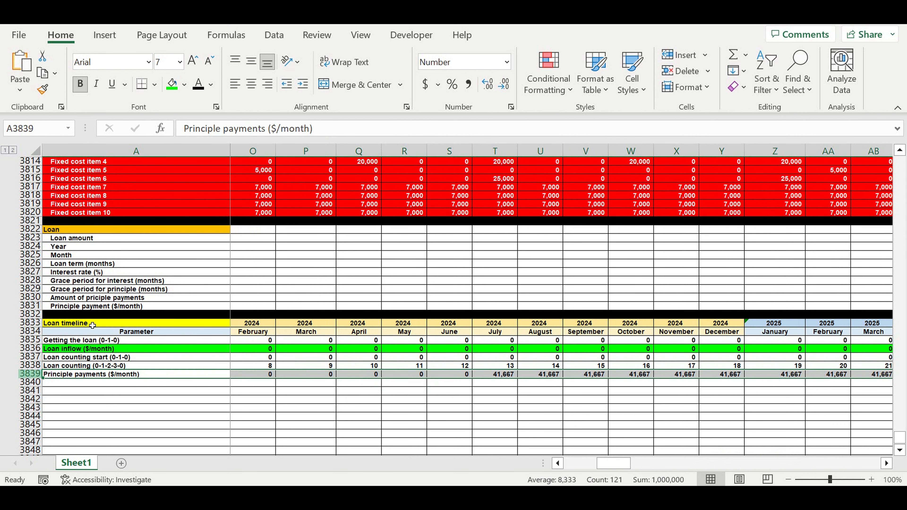
pyautogui.click(185, 83)
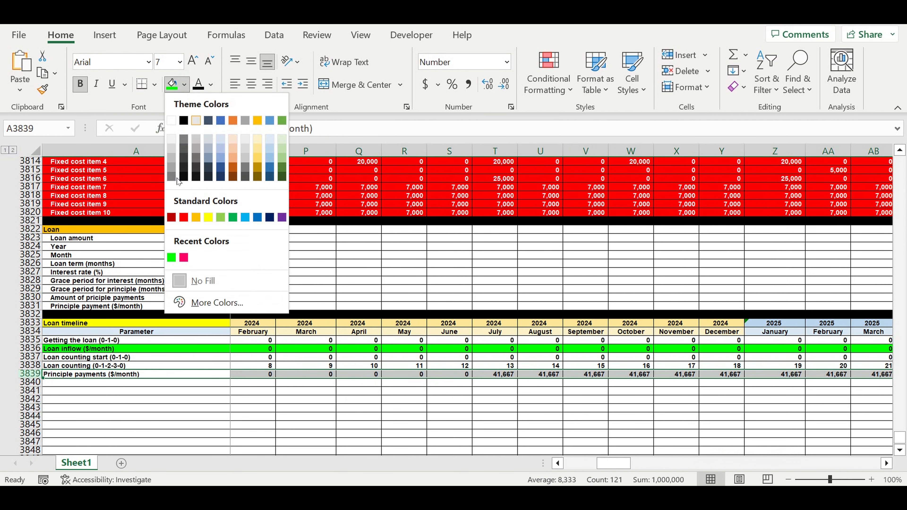
pyautogui.click(184, 217)
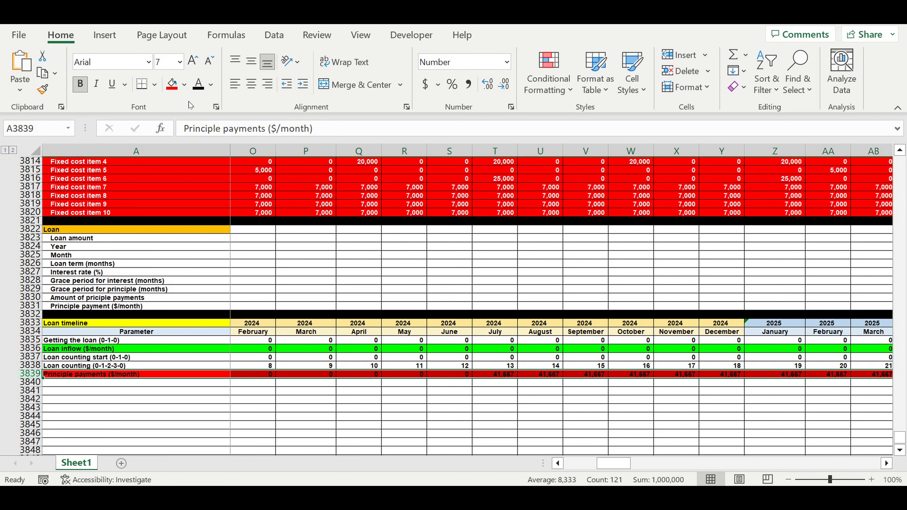
pyautogui.click(213, 85)
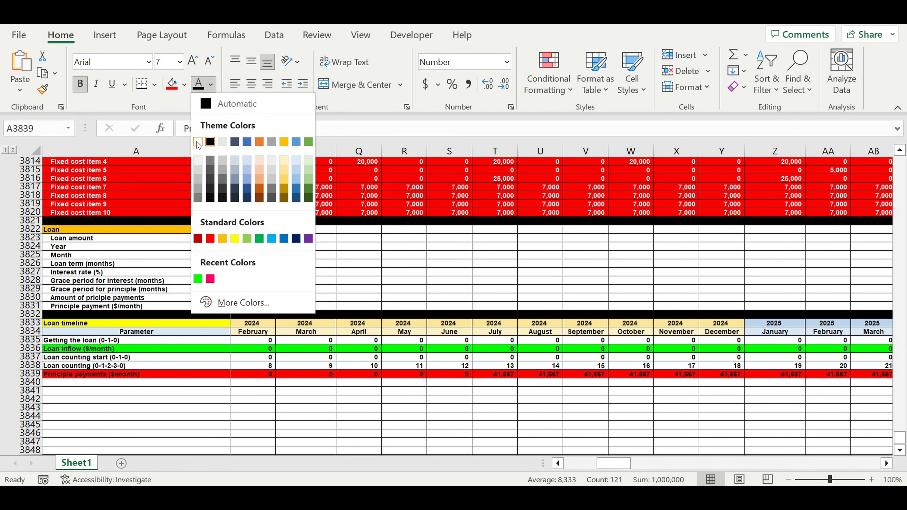
pyautogui.click(199, 140)
pyautogui.click(468, 314)
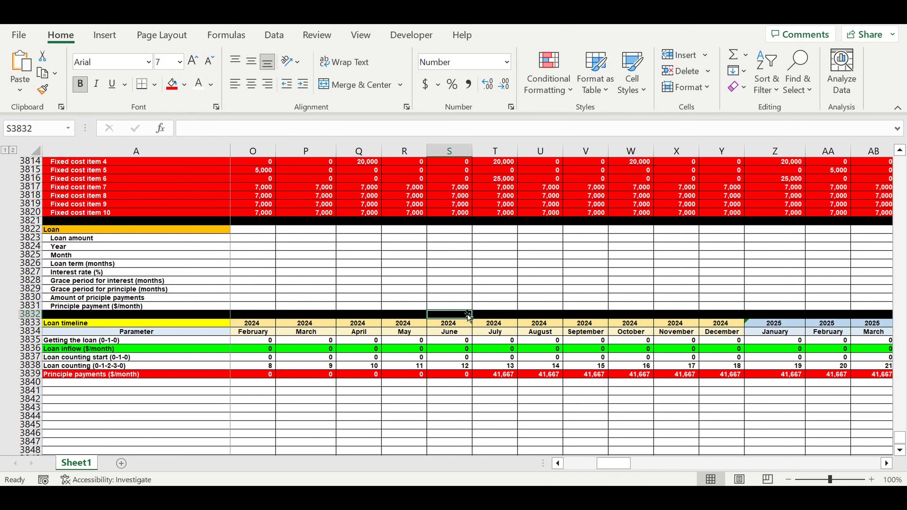
# Set the grace period for principal in B3829 to 4 months and review the monthly payments in row 3839.
pyautogui.moveTo(613, 466); pyautogui.dragTo(580, 466)
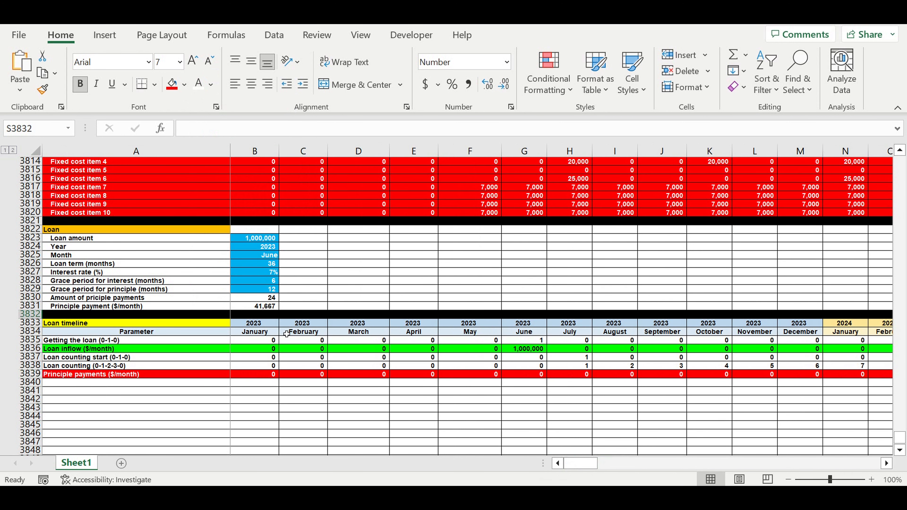
pyautogui.click(261, 289)
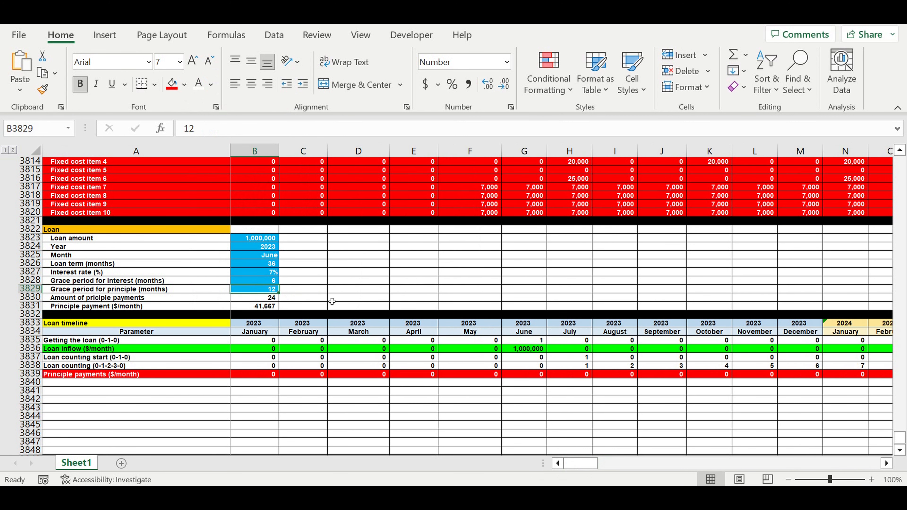
pyautogui.write('4')
pyautogui.press('Return')
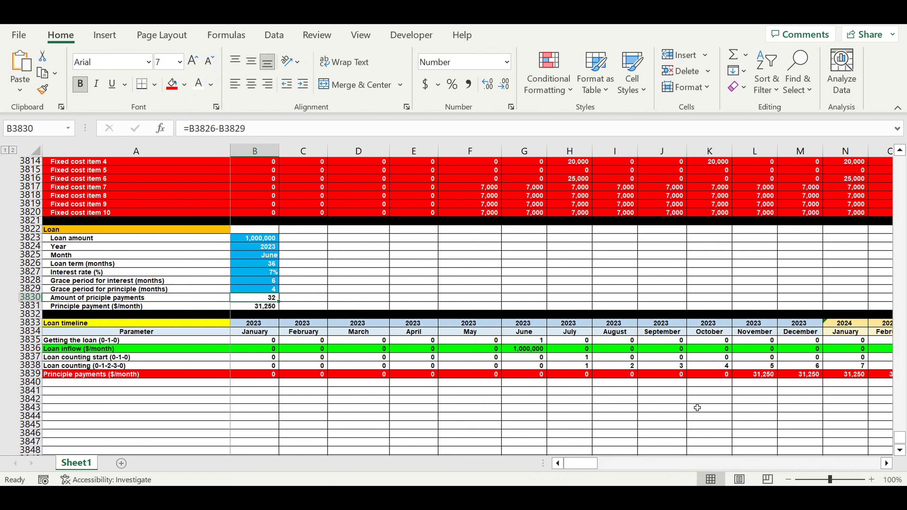
pyautogui.moveTo(572, 376); pyautogui.dragTo(730, 379)
pyautogui.click(753, 375)
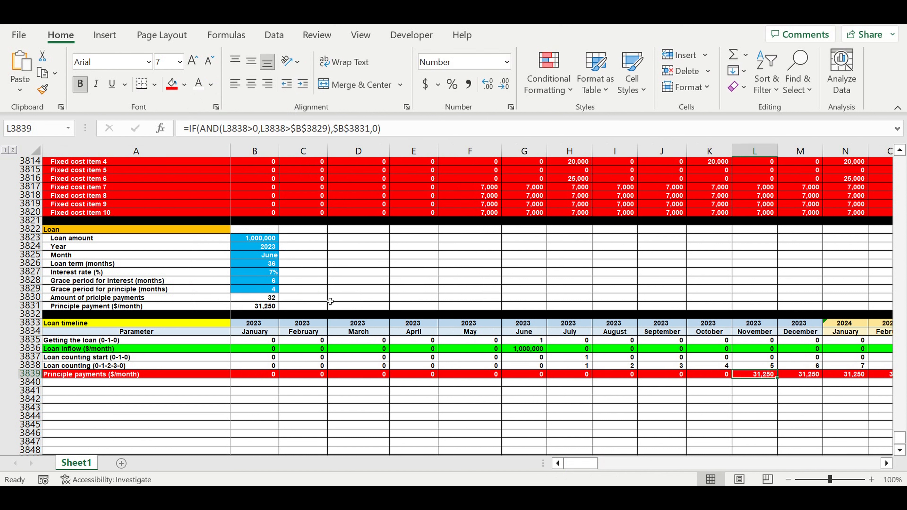
# Set the grace period for principal in B3829 to 0 and check the July 2023 payment and loan counting cells.
pyautogui.click(267, 292)
pyautogui.write('0')
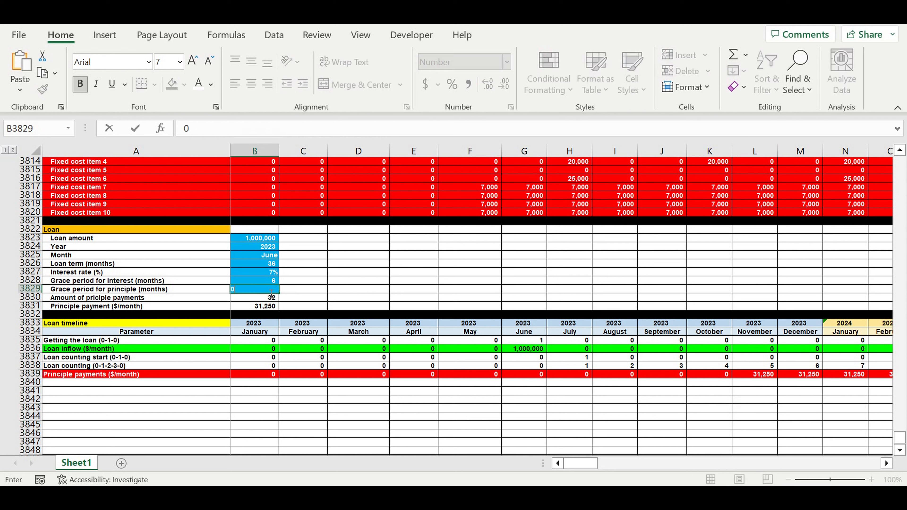
pyautogui.press('Return')
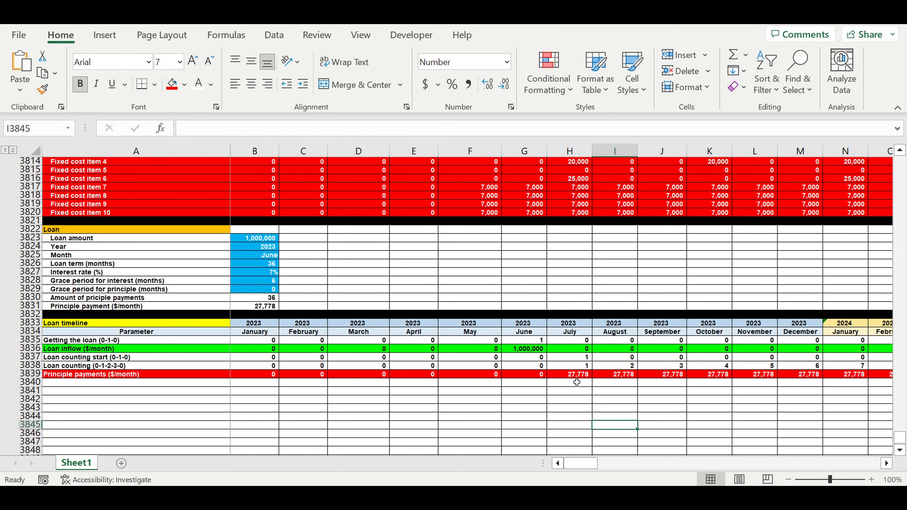
pyautogui.click(573, 374)
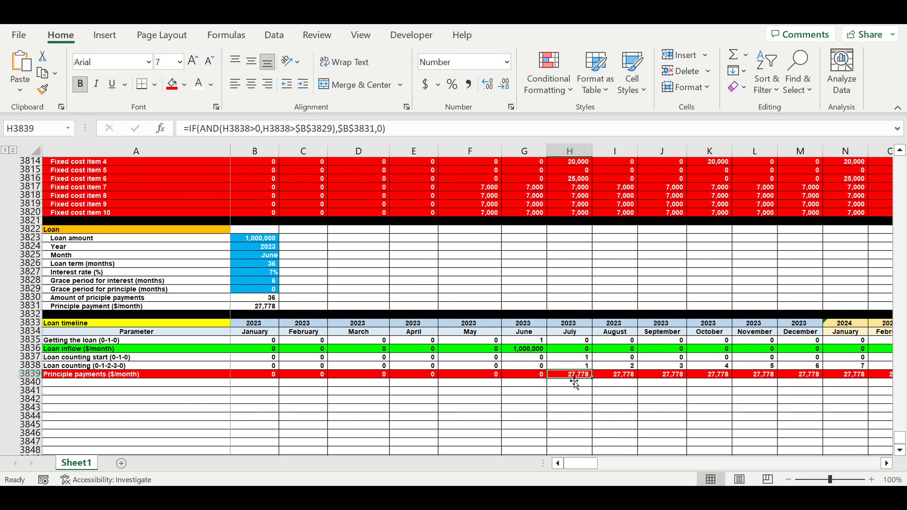
pyautogui.click(577, 367)
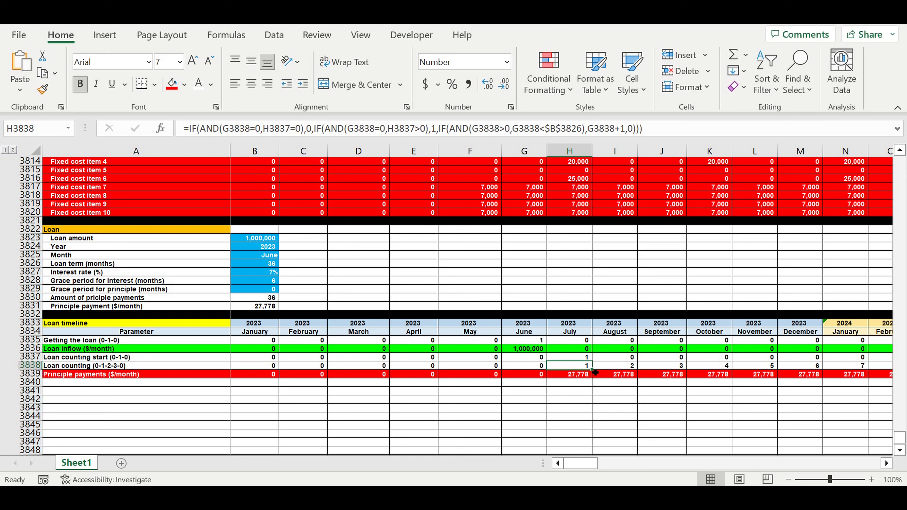
pyautogui.click(604, 394)
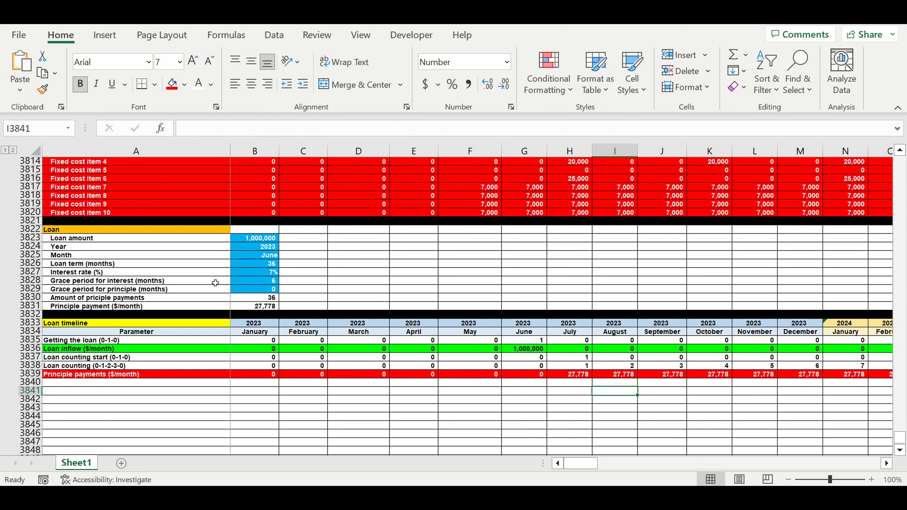
# Label cell A3840 "Principle at any given moment" below the principal payments row.
pyautogui.click(308, 266)
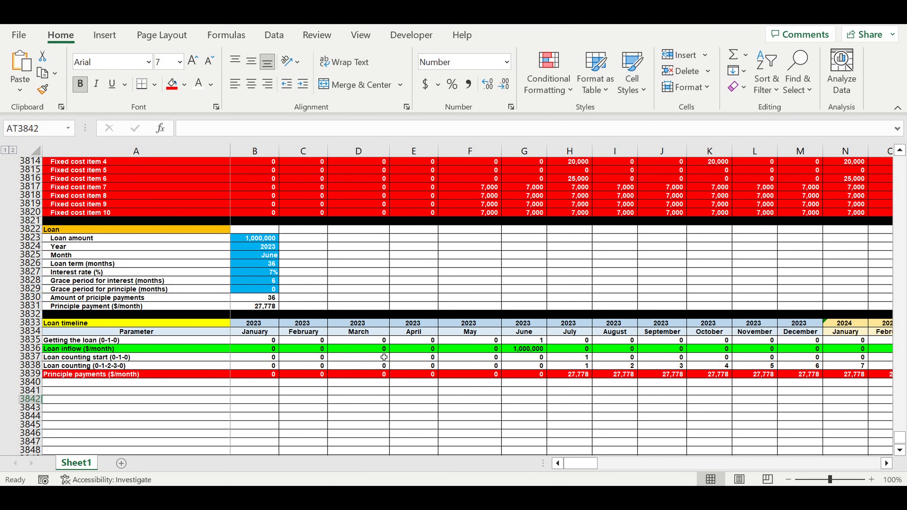
pyautogui.click(69, 383)
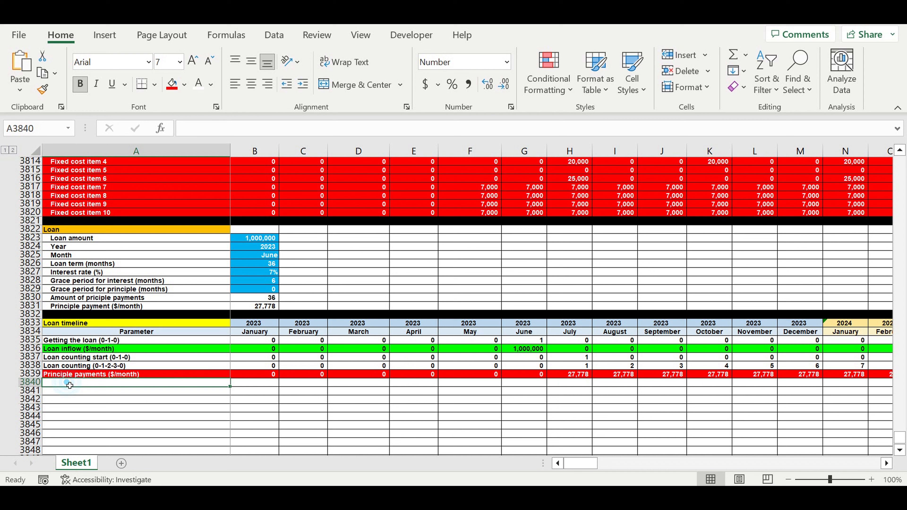
pyautogui.write('Pri')
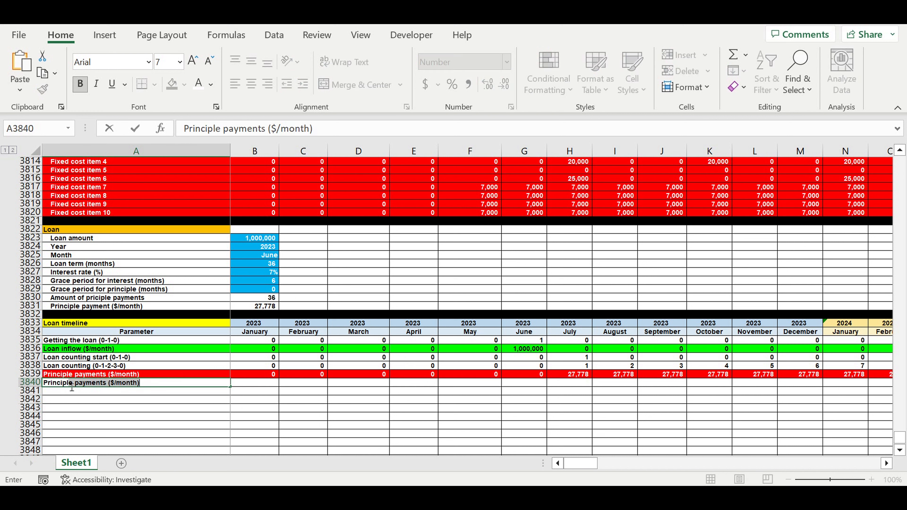
pyautogui.write('nciple at any ')
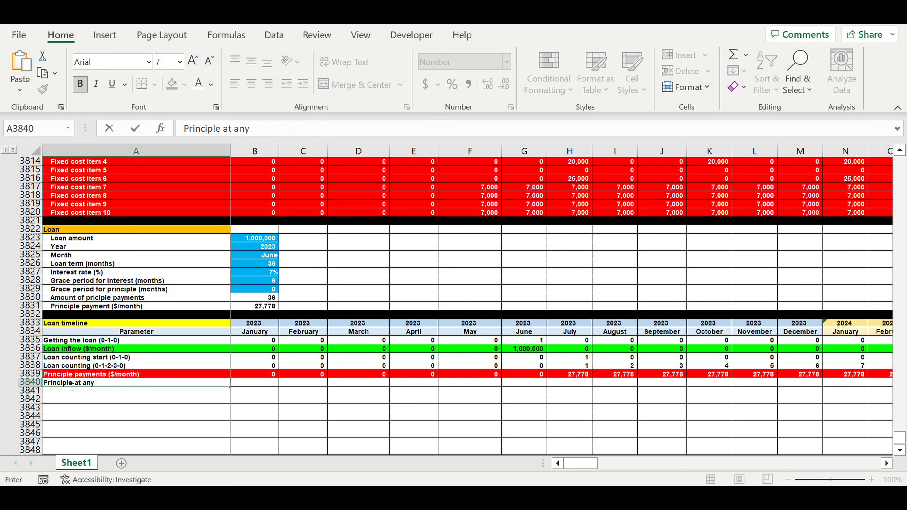
pyautogui.write('given moment')
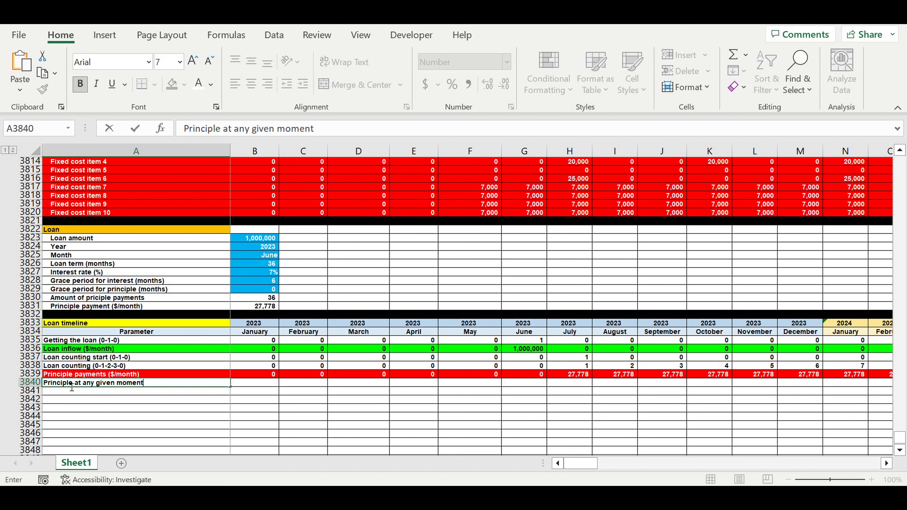
pyautogui.press('Return')
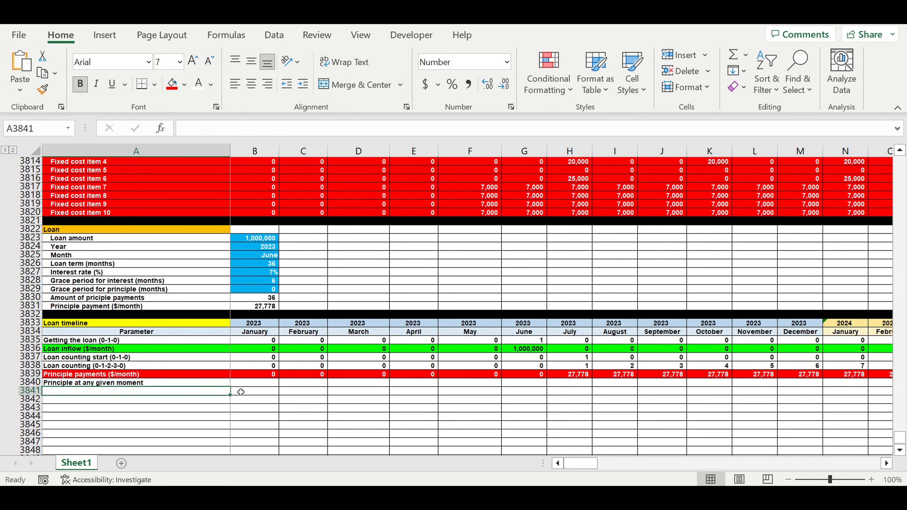
# Link the January 2023 principal balance in B3840 to the loan inflow with =B3836.
pyautogui.click(252, 383)
pyautogui.write('=')
pyautogui.click(249, 349)
pyautogui.press('Return')
# Enter =B3840+C3836-B3839 in C3840 to compute the February 2023 principal balance.
pyautogui.click(311, 383)
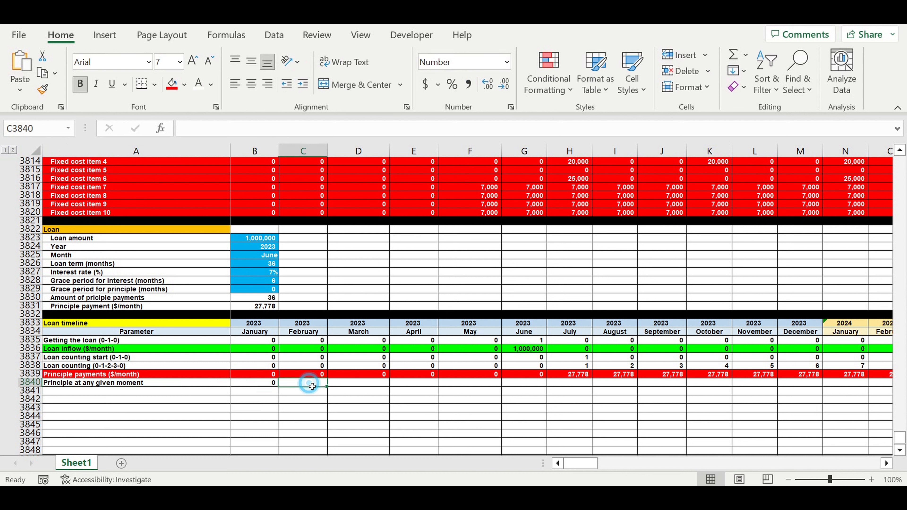
pyautogui.write('=')
pyautogui.click(254, 385)
pyautogui.write('+')
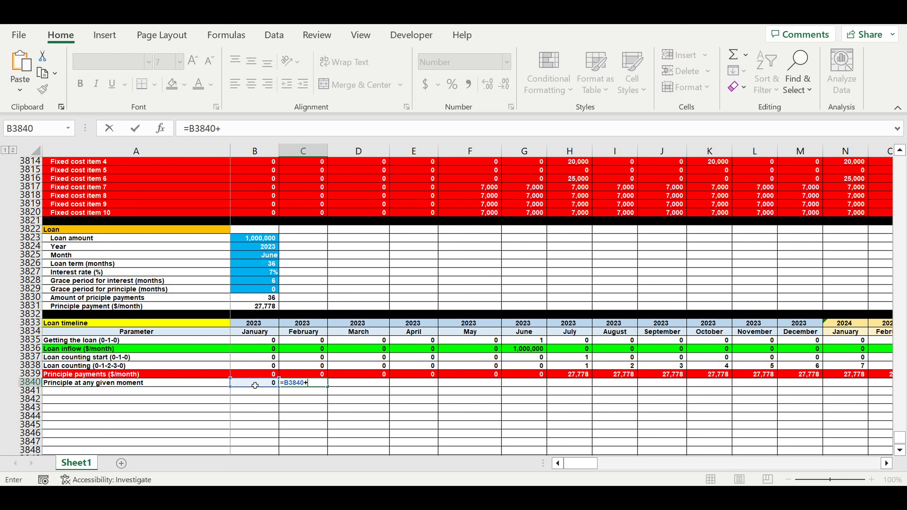
pyautogui.click(306, 353)
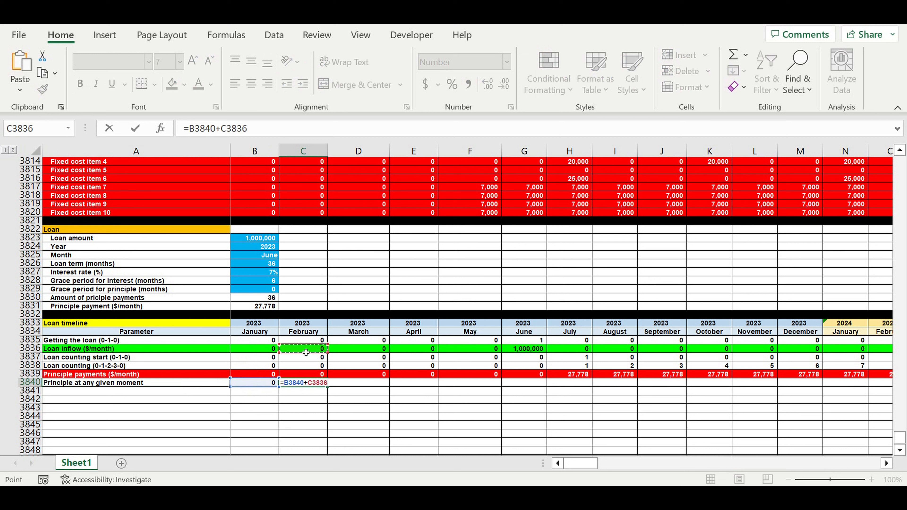
pyautogui.write('-')
pyautogui.click(253, 376)
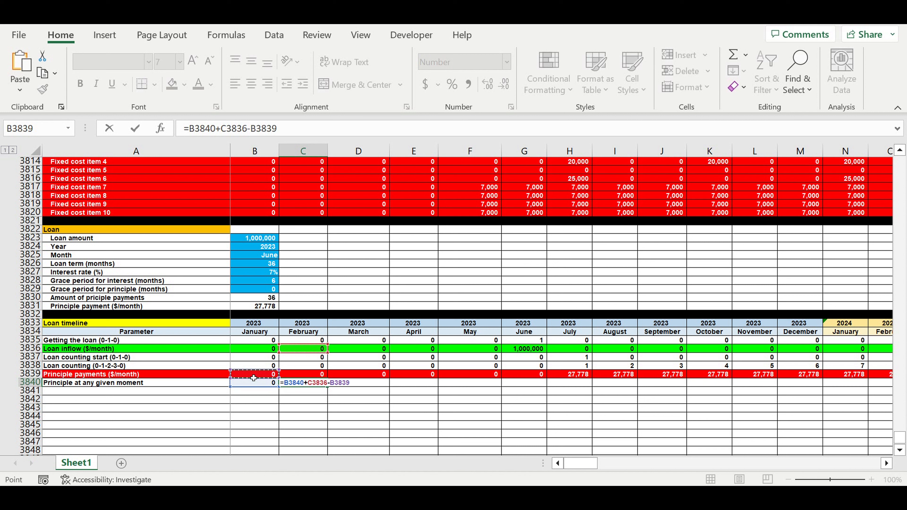
pyautogui.press('Return')
# Fill the C3840 balance formula across the loan timeline to December 2032 in DQ3840.
pyautogui.click(305, 383)
pyautogui.moveTo(329, 389); pyautogui.dragTo(818, 384)
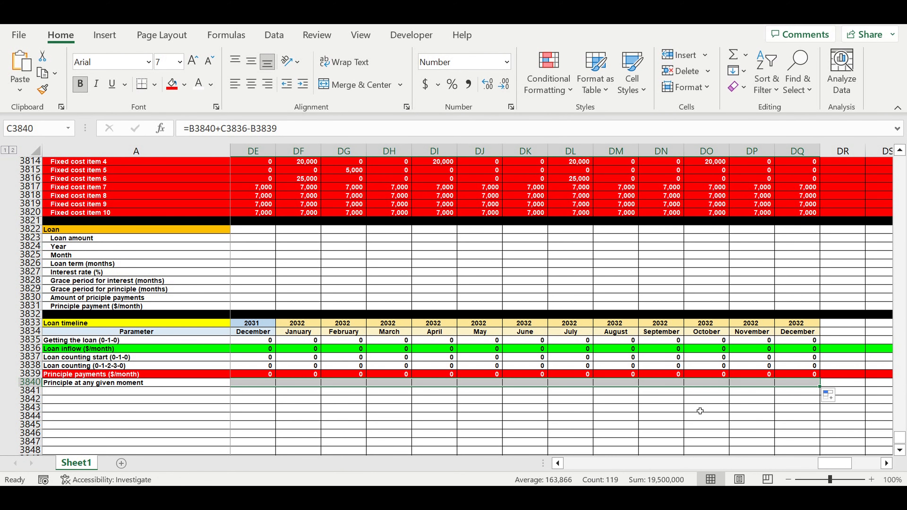
pyautogui.click(667, 418)
# Check the remaining principal against the last payment in June 2026 (column AQ) and the balance in July 2026.
pyautogui.moveTo(833, 464); pyautogui.dragTo(656, 464)
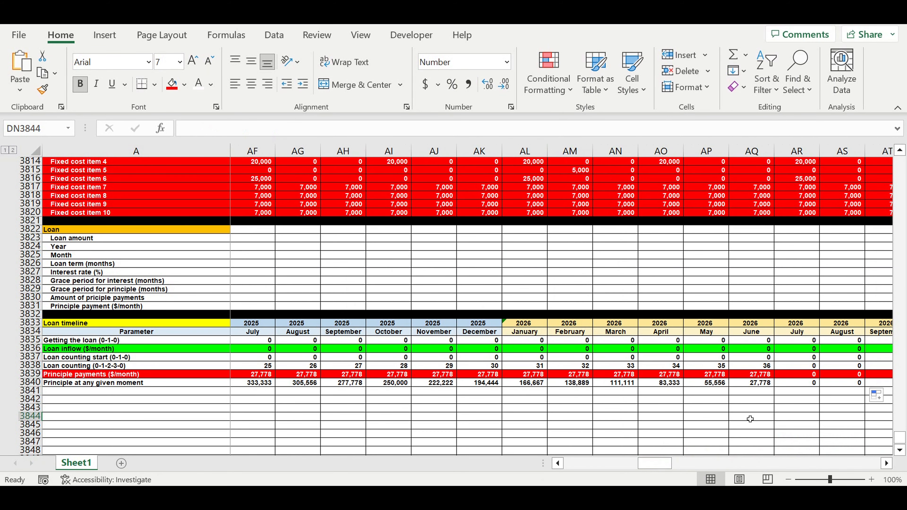
pyautogui.click(749, 415)
pyautogui.click(768, 384)
pyautogui.moveTo(768, 366); pyautogui.dragTo(763, 375)
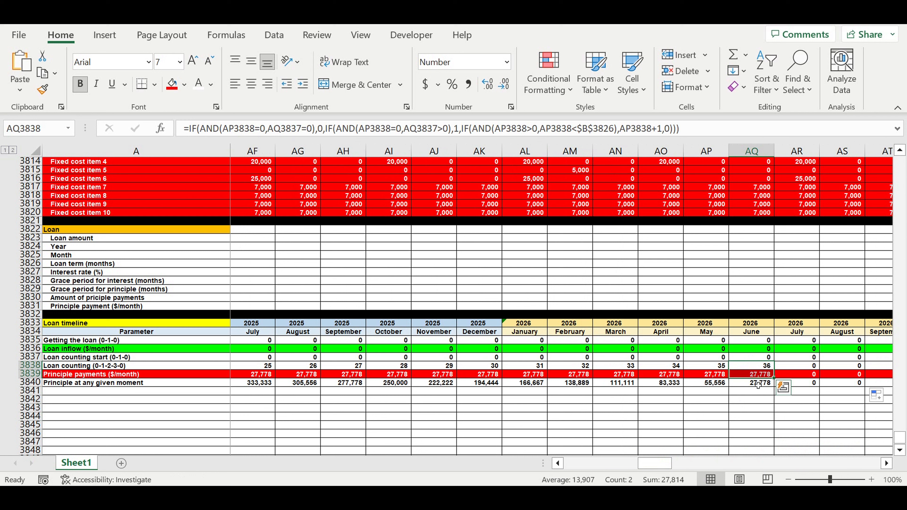
pyautogui.click(757, 385)
pyautogui.click(790, 384)
pyautogui.moveTo(759, 383); pyautogui.dragTo(798, 384)
pyautogui.click(754, 382)
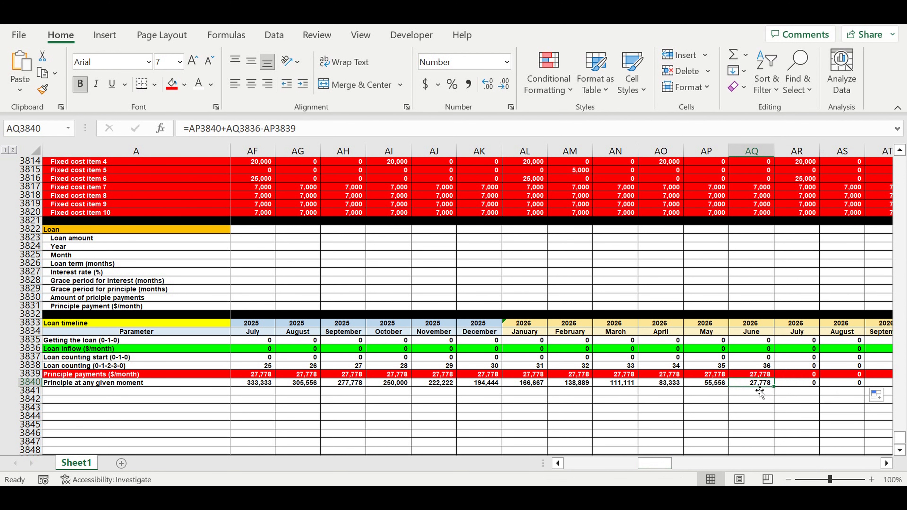
# Label cell A3841 "Interest paid ($/month)" below the principal balance row.
pyautogui.moveTo(655, 463); pyautogui.dragTo(537, 472)
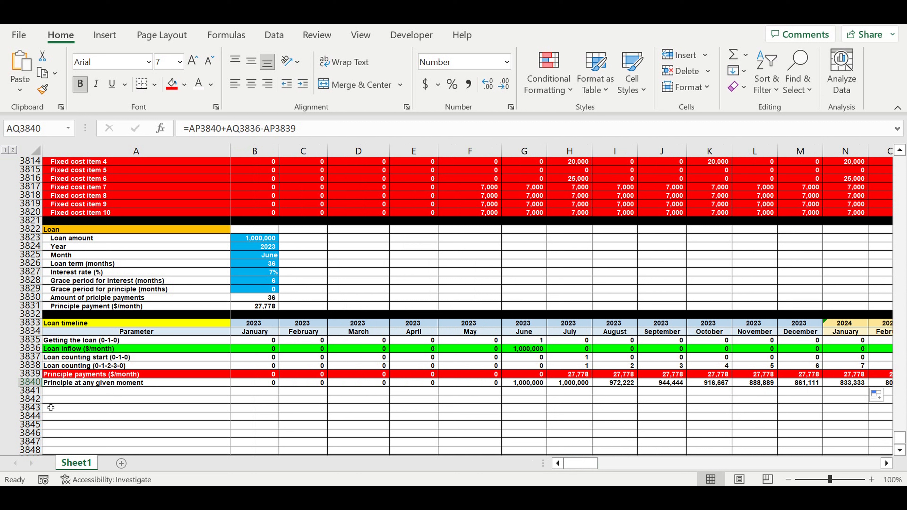
pyautogui.click(82, 394)
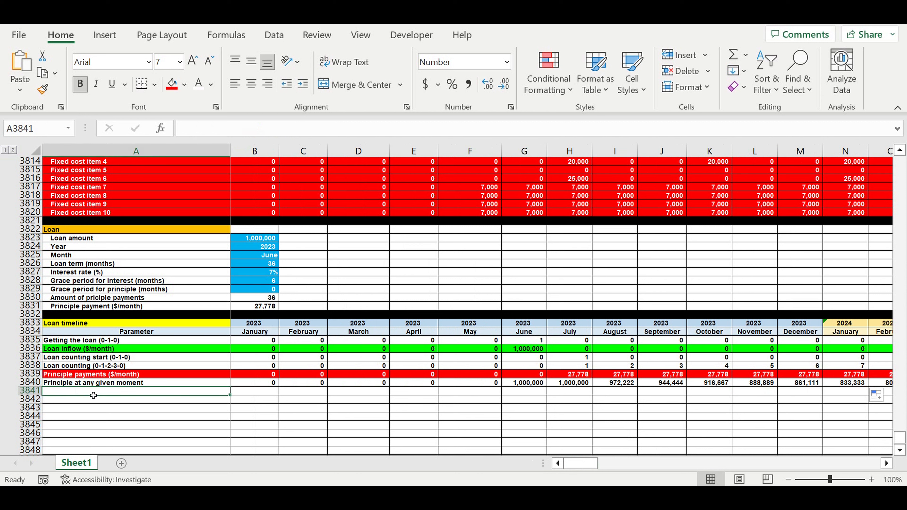
pyautogui.write('Interest')
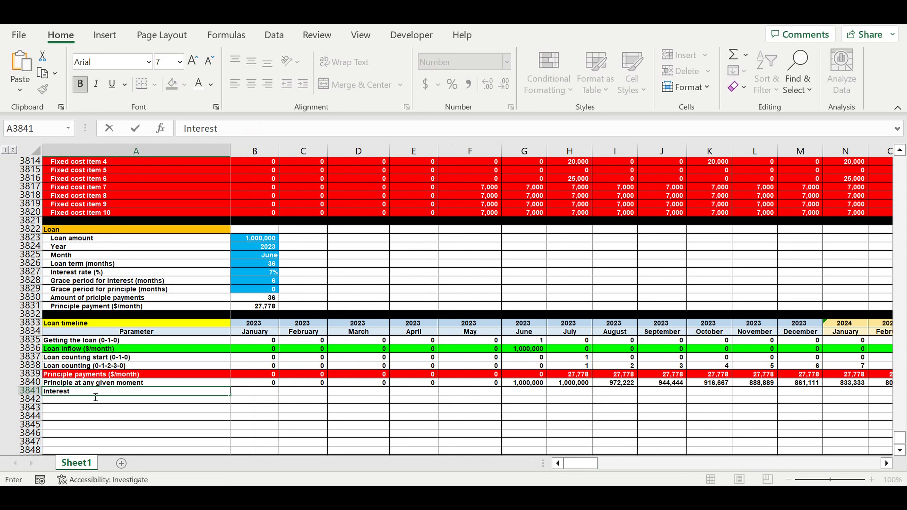
pyautogui.write(' paid ($/month')
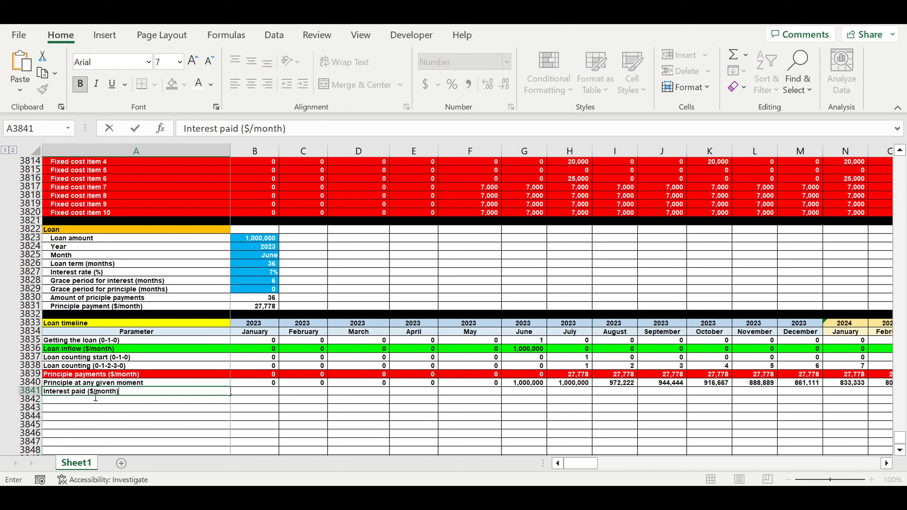
pyautogui.press('Return')
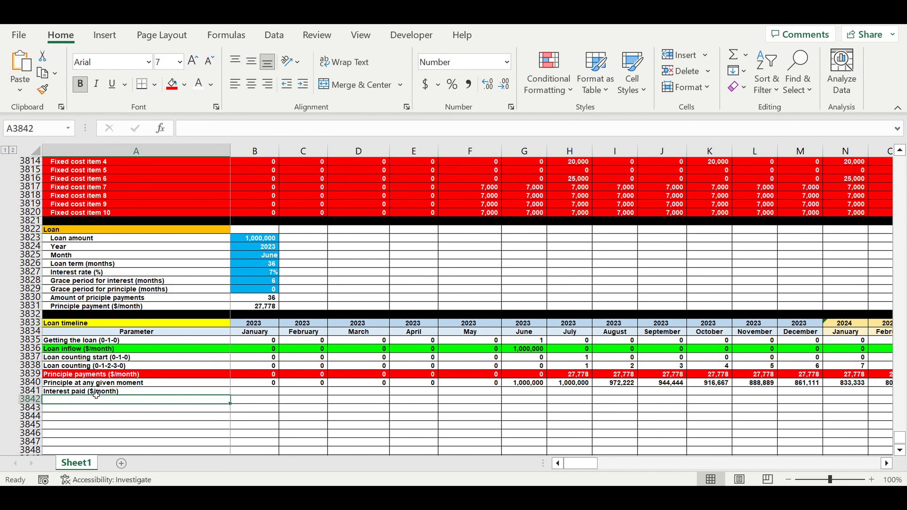
# Start an IF formula in B3841 with the AND conditions B3838>0 and B3838>B3828, the grace period for interest.
pyautogui.click(266, 392)
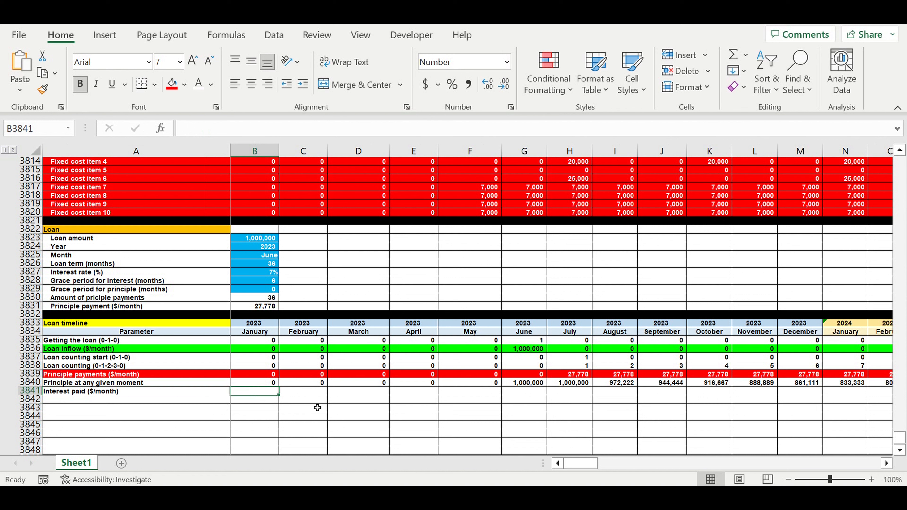
pyautogui.write('=if(and(')
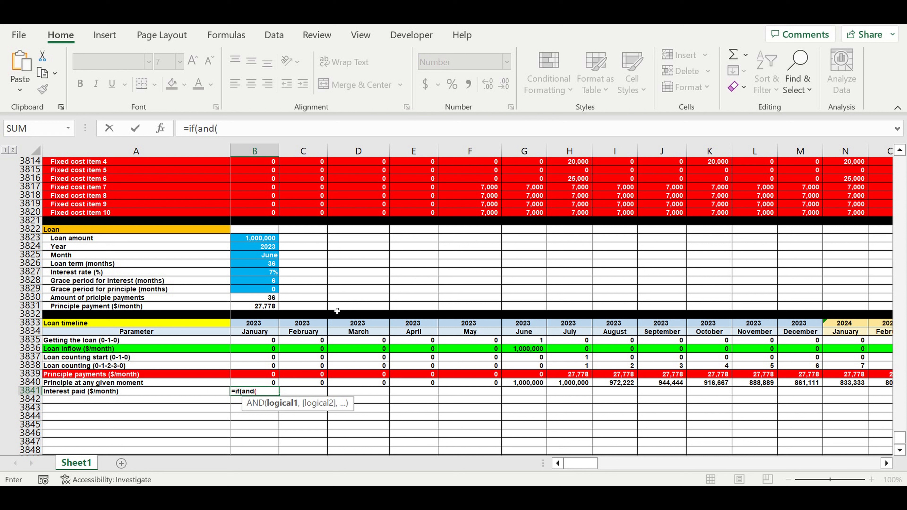
pyautogui.click(245, 368)
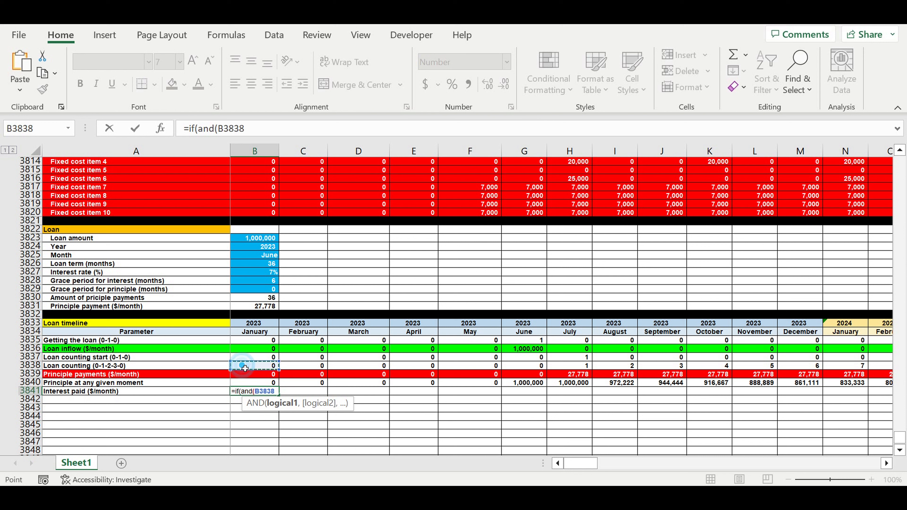
pyautogui.write('>')
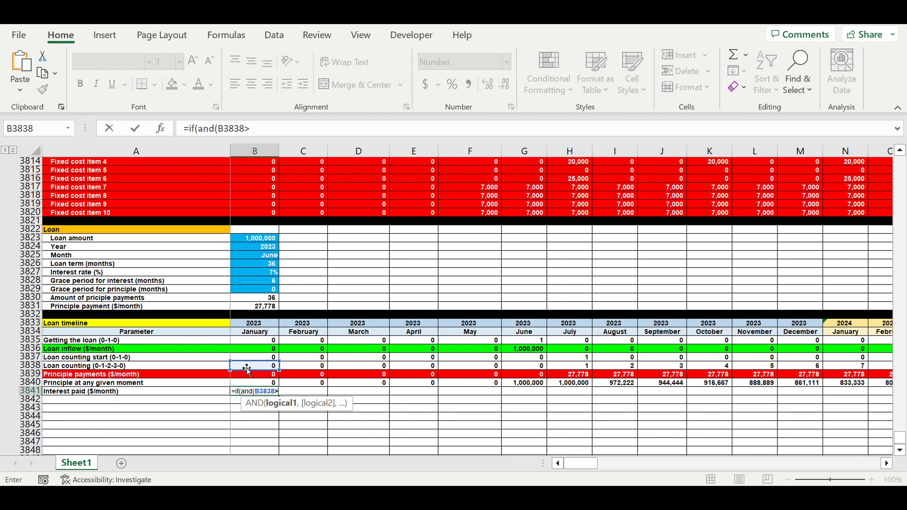
pyautogui.write('0,')
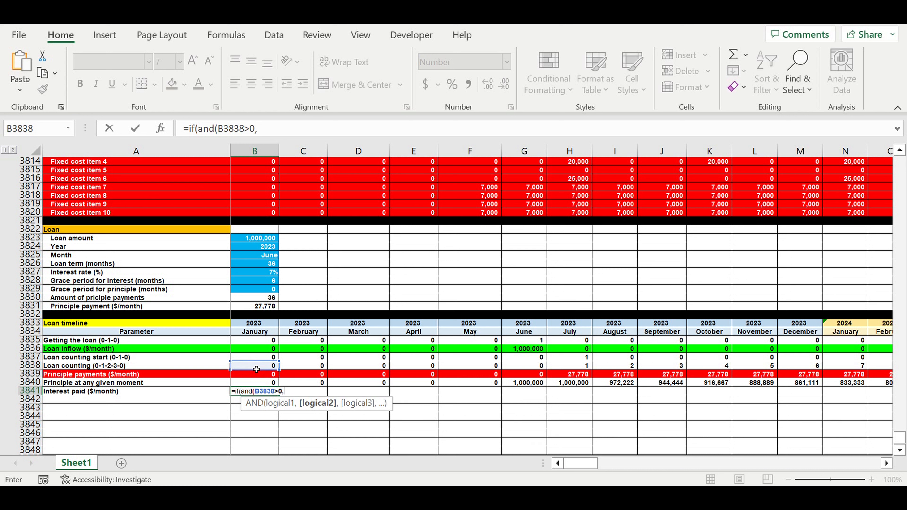
pyautogui.click(256, 369)
pyautogui.write('>')
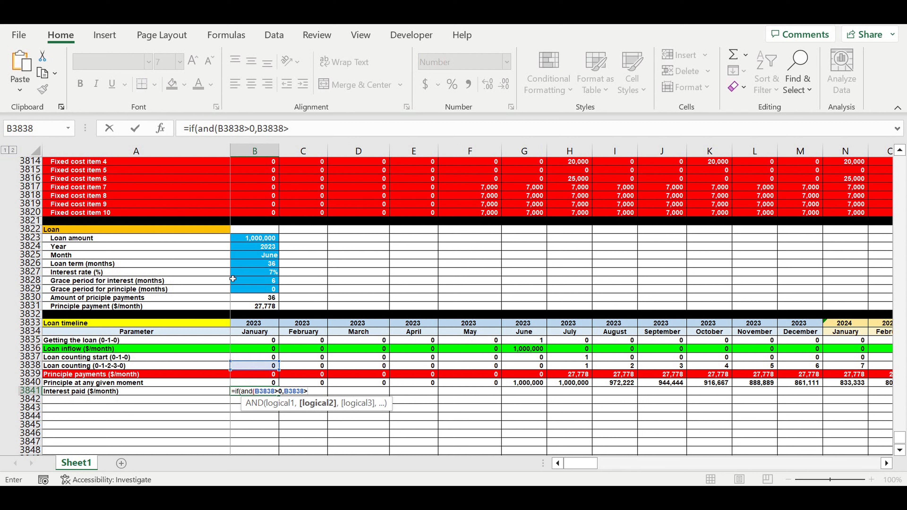
pyautogui.click(252, 281)
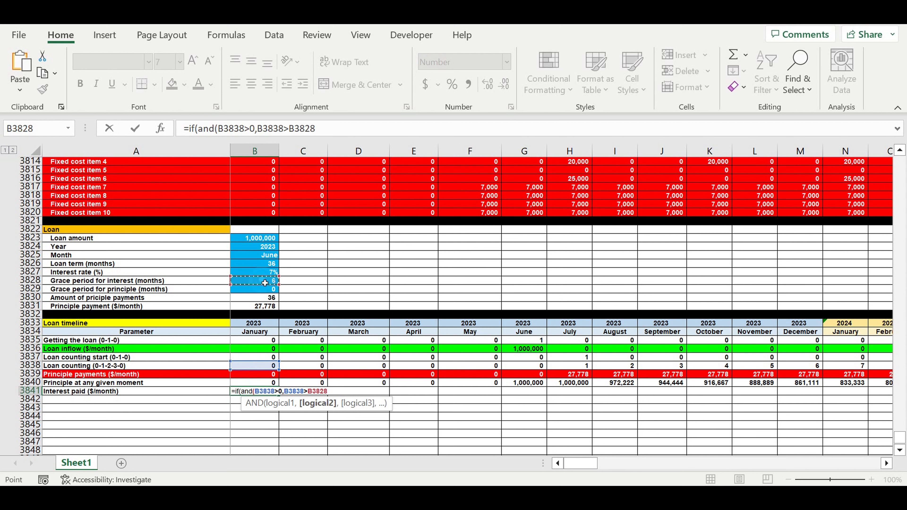
# Make the grace period reference absolute as $B$3828 and close the AND condition in the B3841 formula.
pyautogui.click(292, 129)
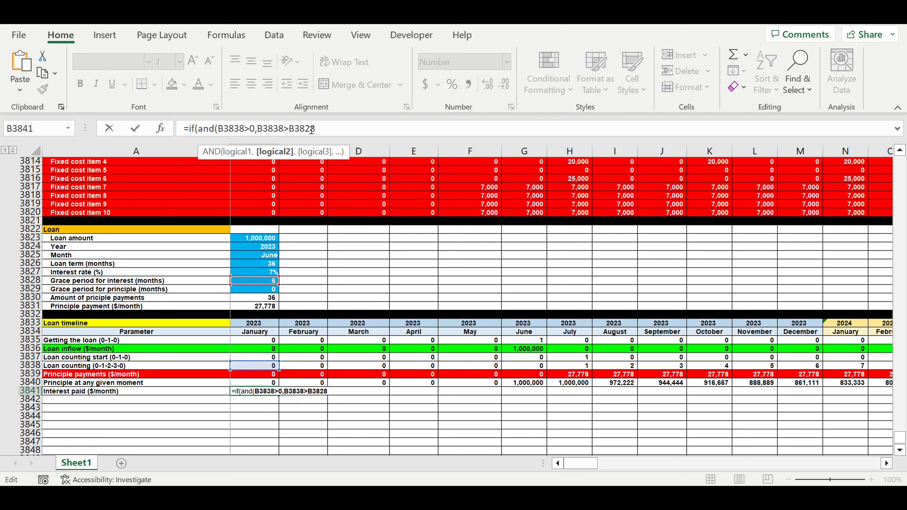
pyautogui.write('$')
pyautogui.click(304, 129)
pyautogui.click(298, 127)
pyautogui.write('$')
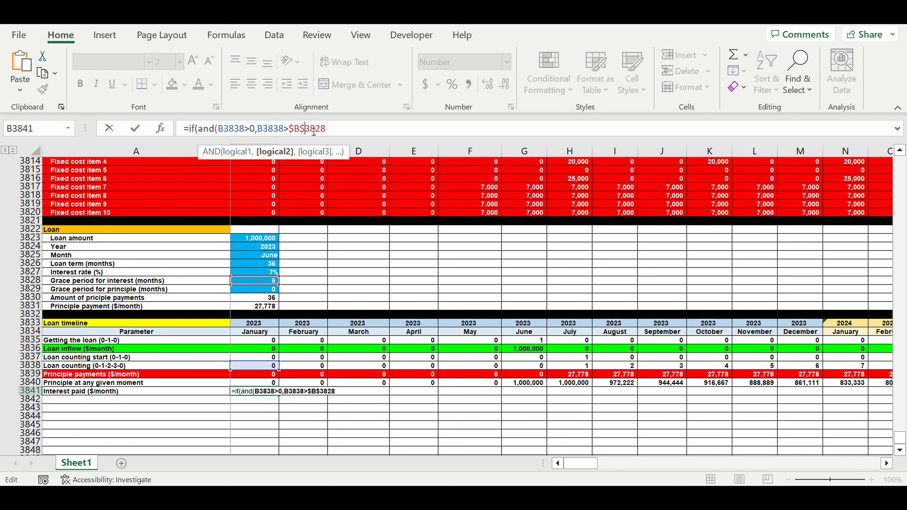
pyautogui.click(342, 126)
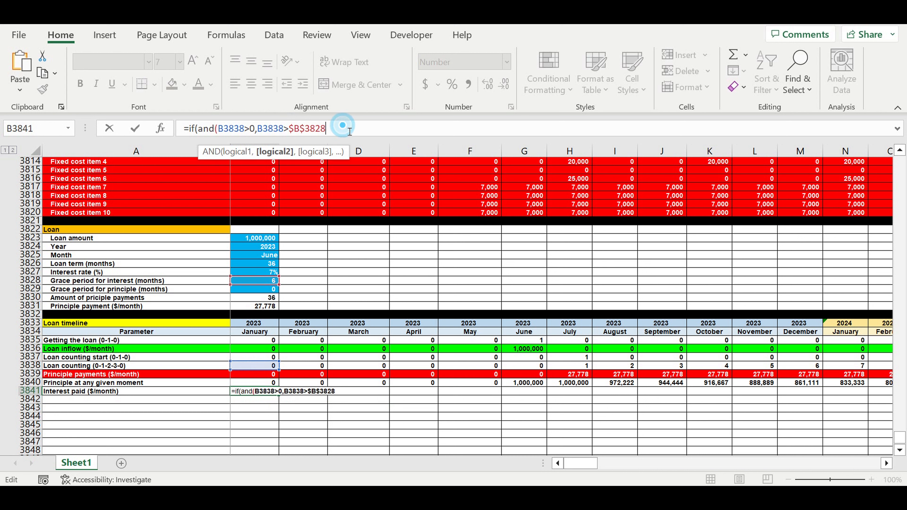
pyautogui.write('),')
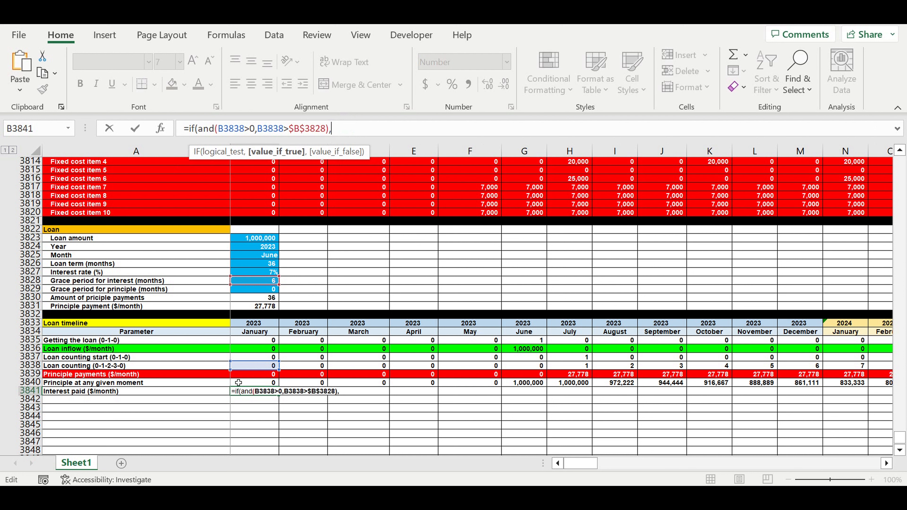
# Continue the B3841 formula with the value if true as principal B3840 multiplied by the absolute interest rate reference $B$3827.
pyautogui.click(249, 385)
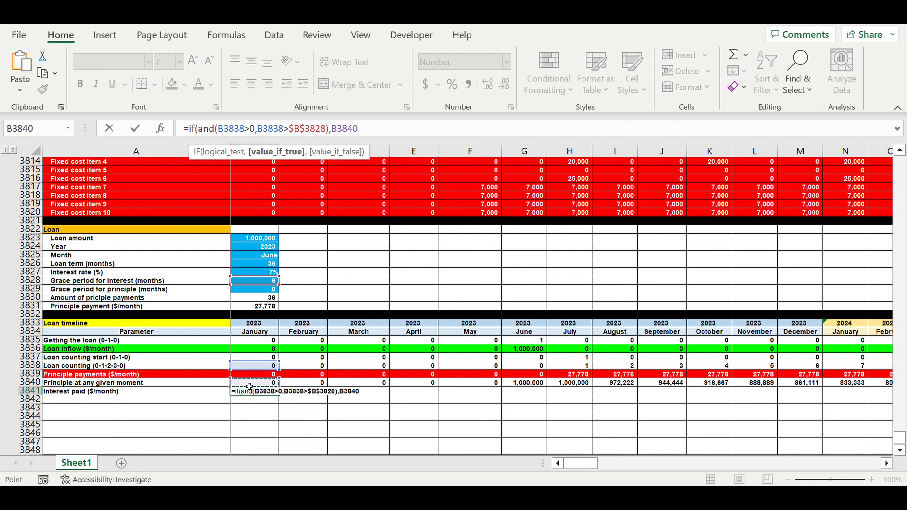
pyautogui.write('*')
pyautogui.click(261, 274)
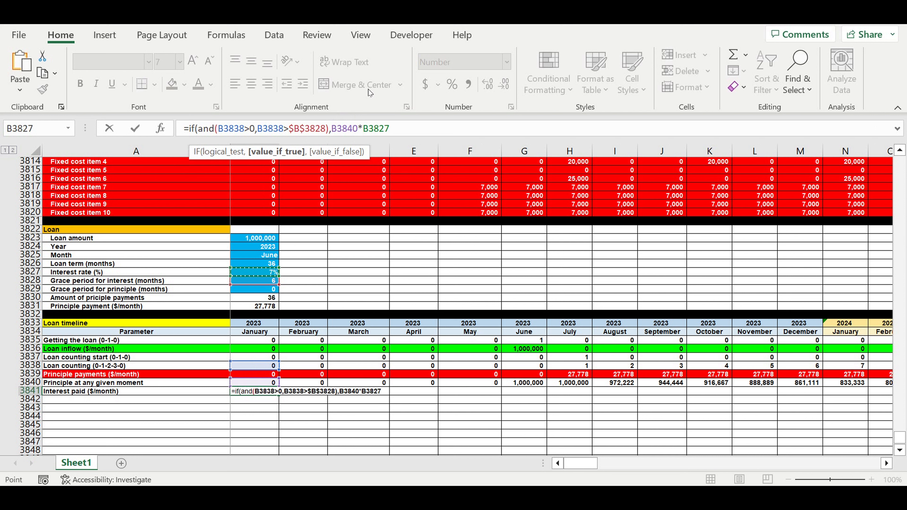
pyautogui.click(390, 133)
pyautogui.press('Left')
pyautogui.press('Left')
pyautogui.press('Left')
pyautogui.press('Left')
pyautogui.press('Left')
pyautogui.write('$')
pyautogui.click(380, 130)
pyautogui.write('$')
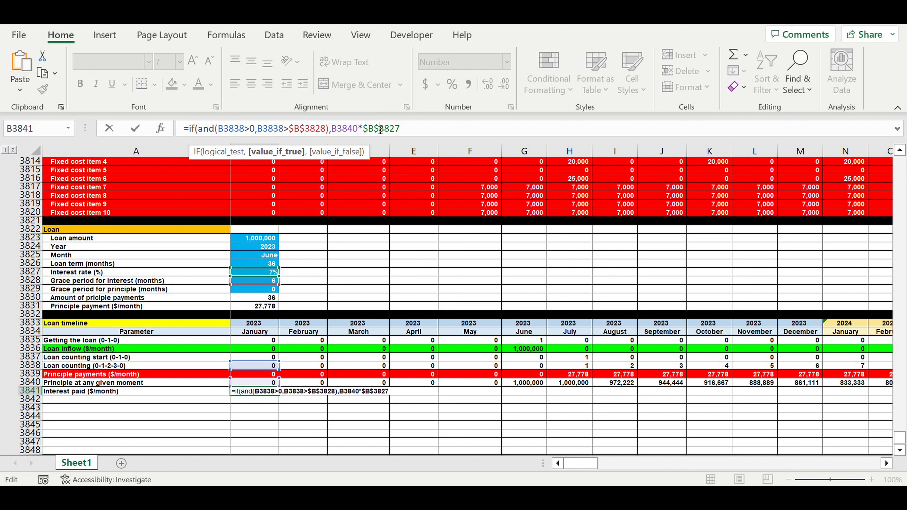
# Divide the interest in the B3841 formula by 12, return 0 if the conditions are false, and enter the formula.
pyautogui.click(409, 131)
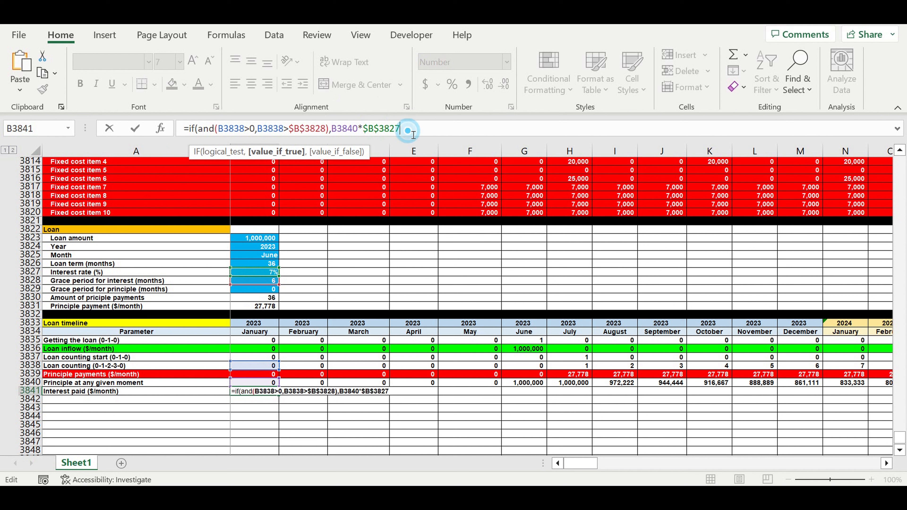
pyautogui.write('/12')
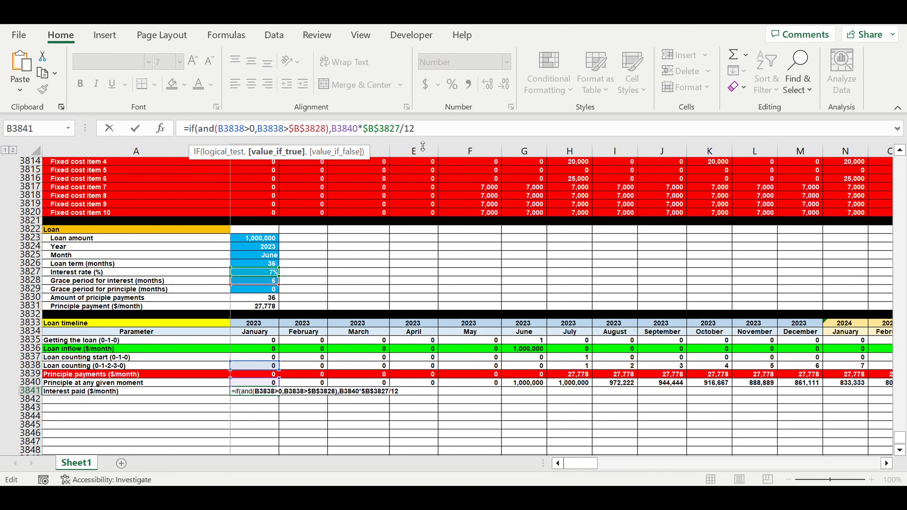
pyautogui.write(',0')
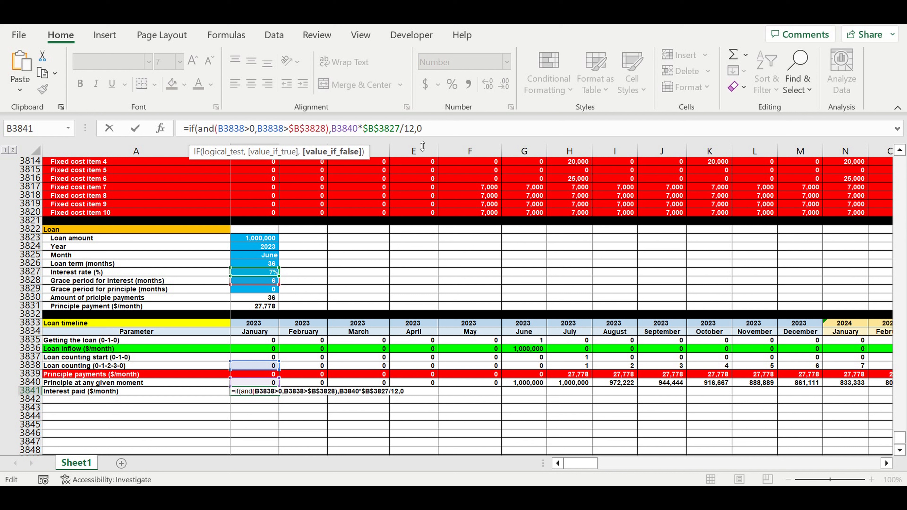
pyautogui.write(')')
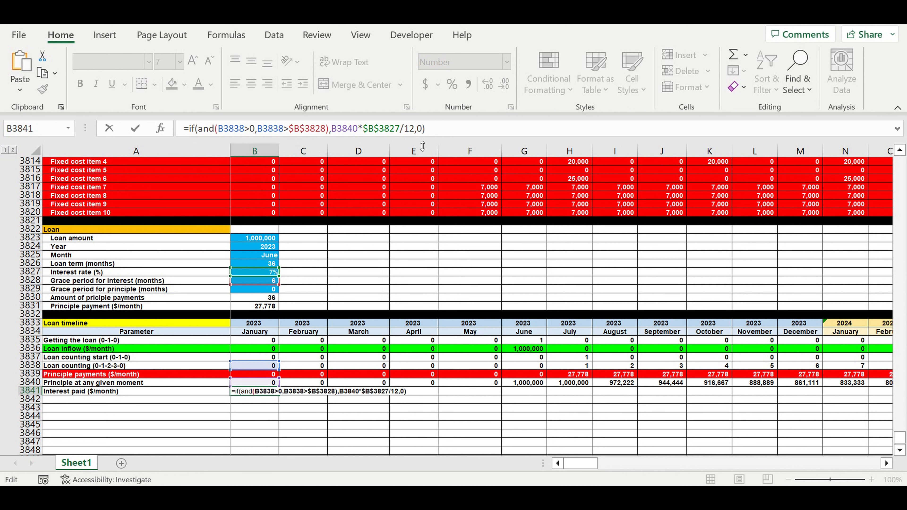
pyautogui.press('Return')
# Copy the interest paid formula from B3841 across row 3841 through December 2032 (column DQ).
pyautogui.click(265, 391)
pyautogui.moveTo(278, 395); pyautogui.dragTo(777, 421)
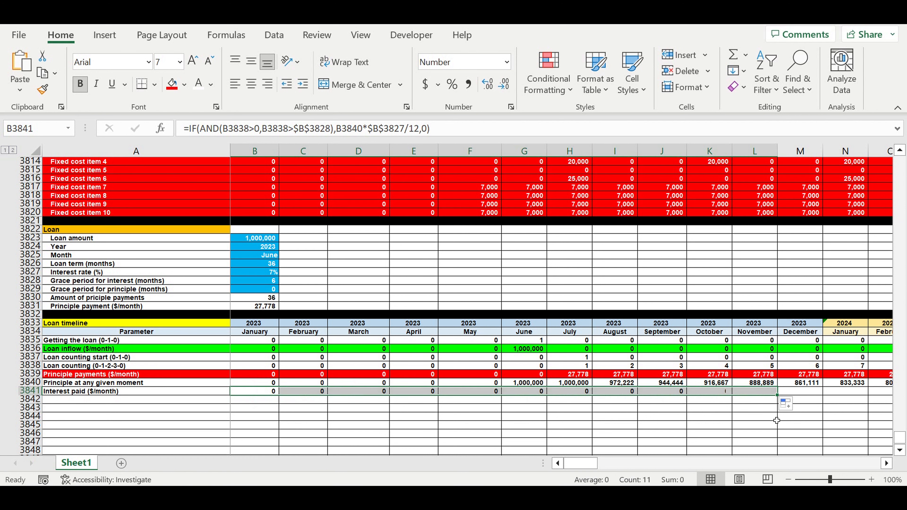
pyautogui.moveTo(780, 401); pyautogui.dragTo(823, 400)
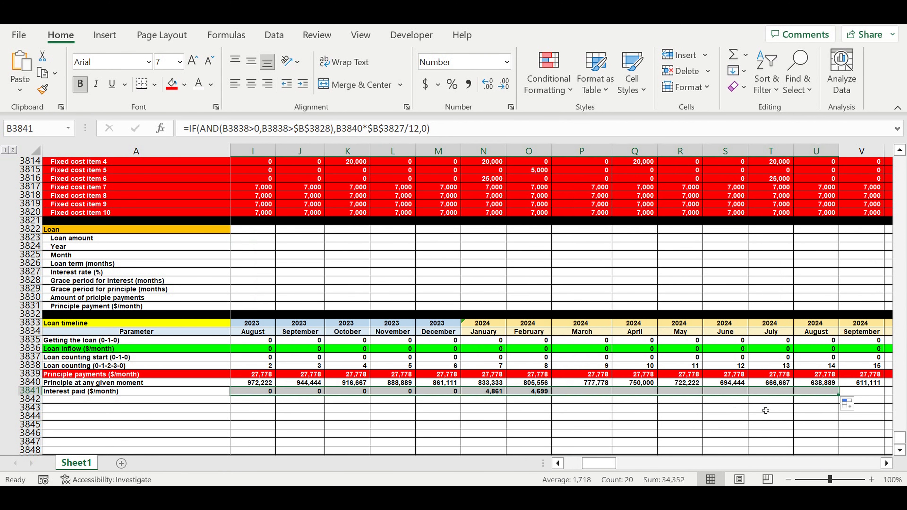
pyautogui.click(493, 393)
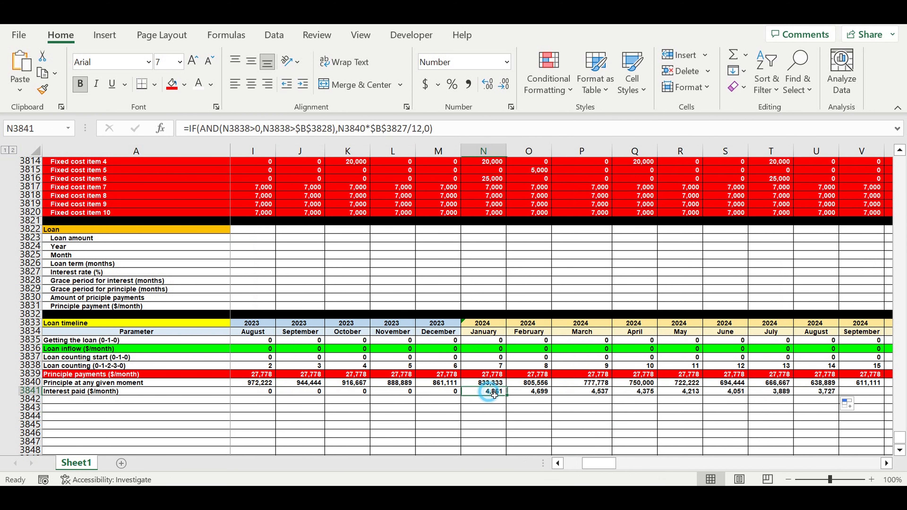
pyautogui.moveTo(507, 395); pyautogui.dragTo(806, 405)
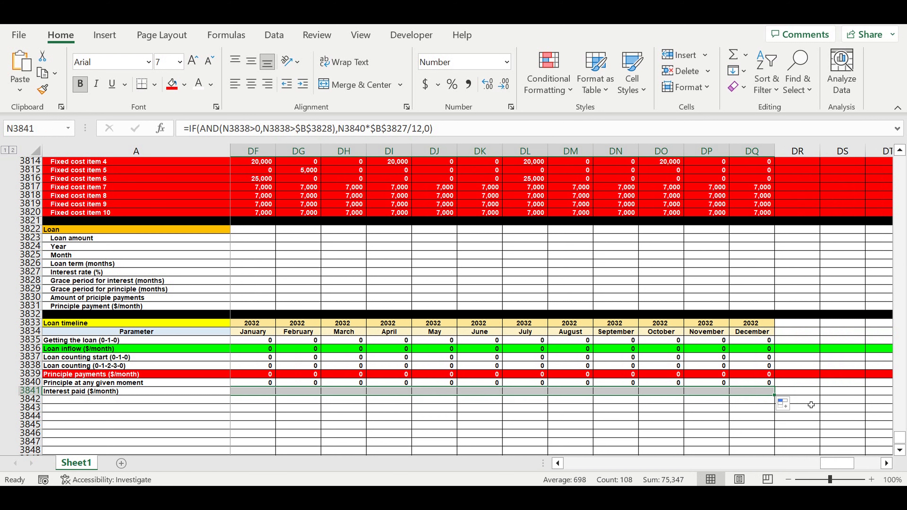
pyautogui.click(682, 419)
pyautogui.moveTo(836, 464); pyautogui.dragTo(581, 462)
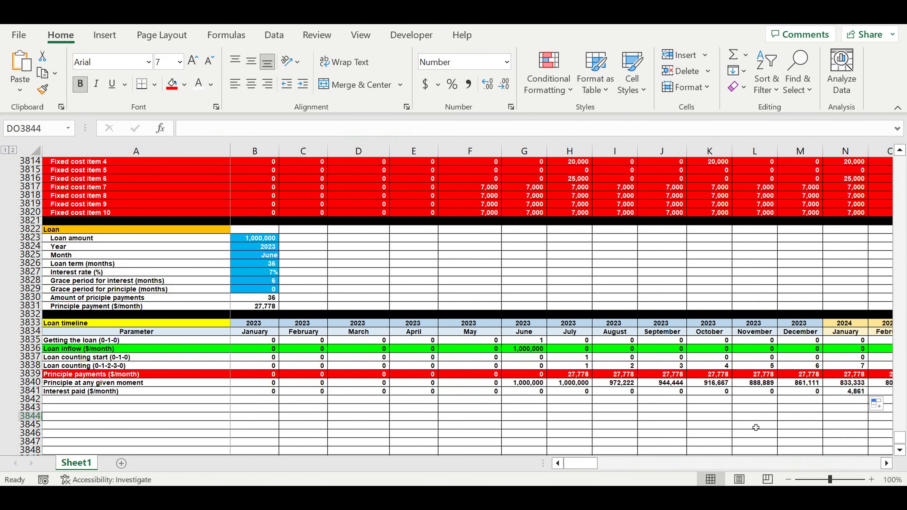
# Fill the entire interest paid row 3841 with the standard orange color.
pyautogui.click(847, 393)
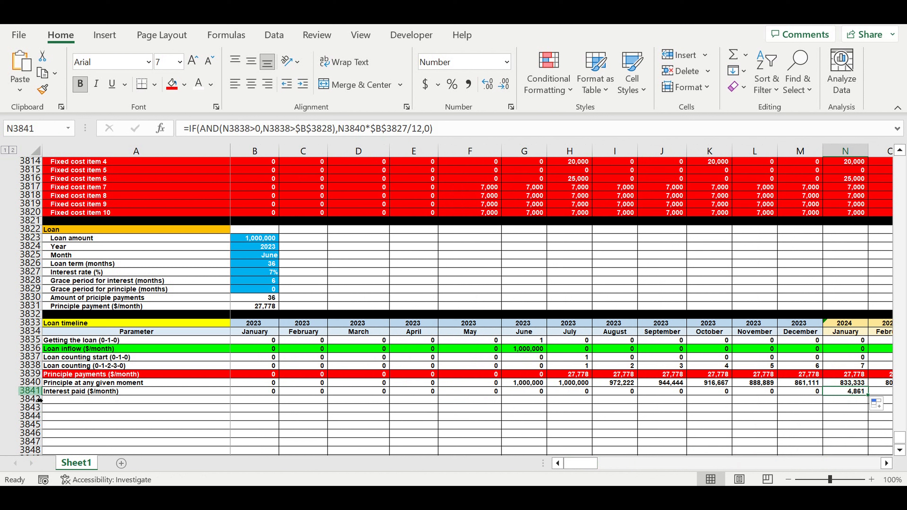
pyautogui.click(31, 391)
pyautogui.click(184, 84)
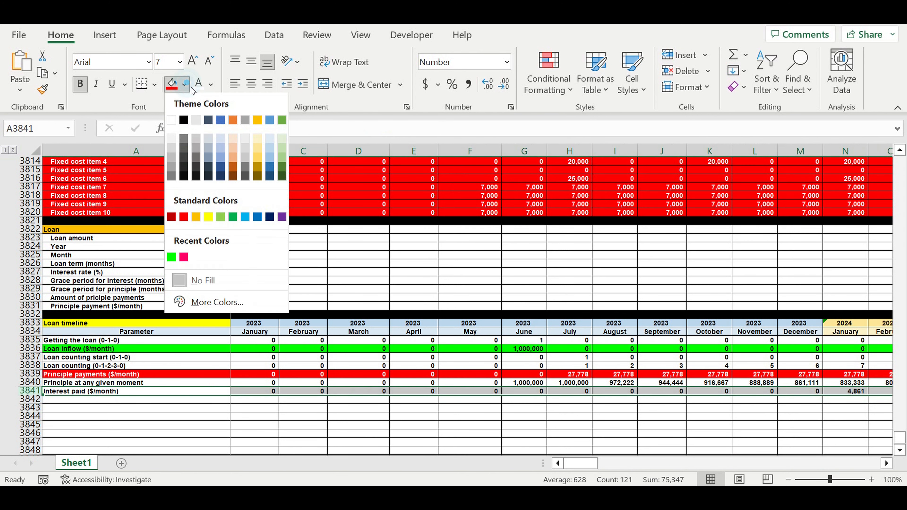
pyautogui.click(232, 149)
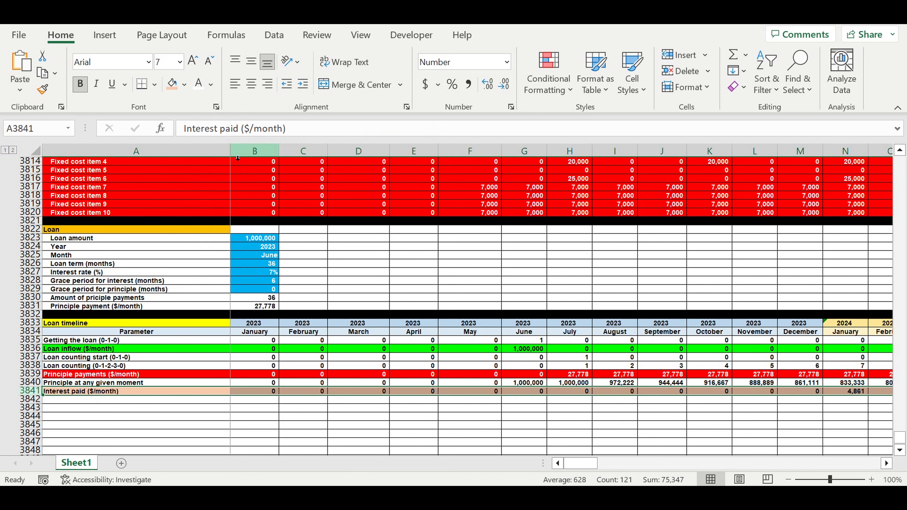
pyautogui.click(185, 86)
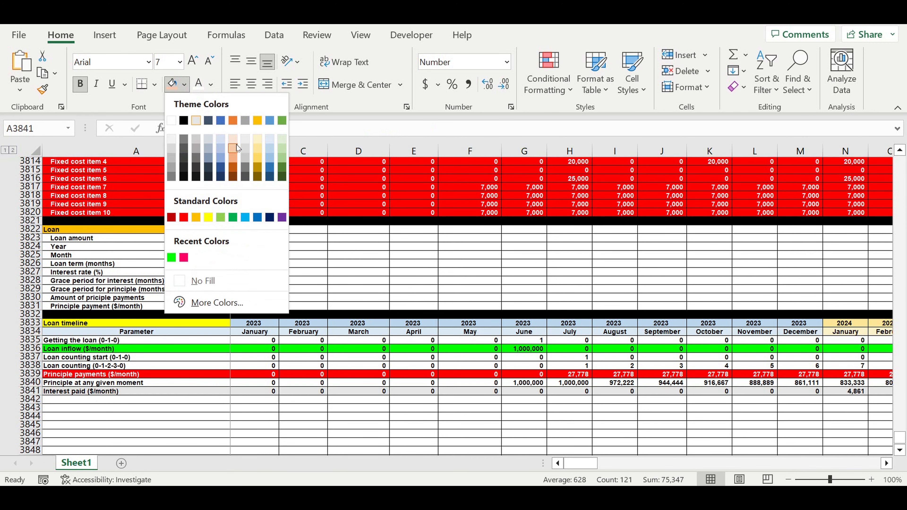
pyautogui.click(195, 217)
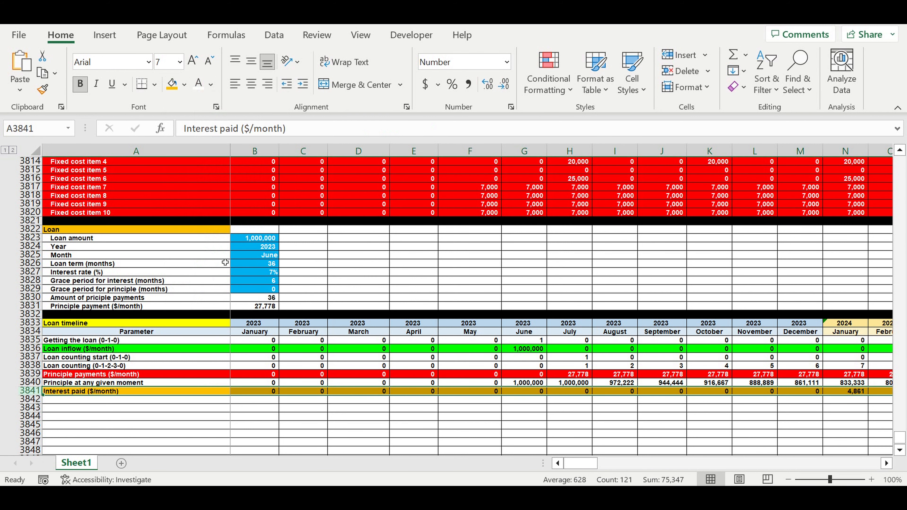
# Examine the monthly interest paid against the principal payments and remaining principal from January 2024 into 2026.
pyautogui.moveTo(586, 466); pyautogui.dragTo(609, 467)
pyautogui.click(435, 417)
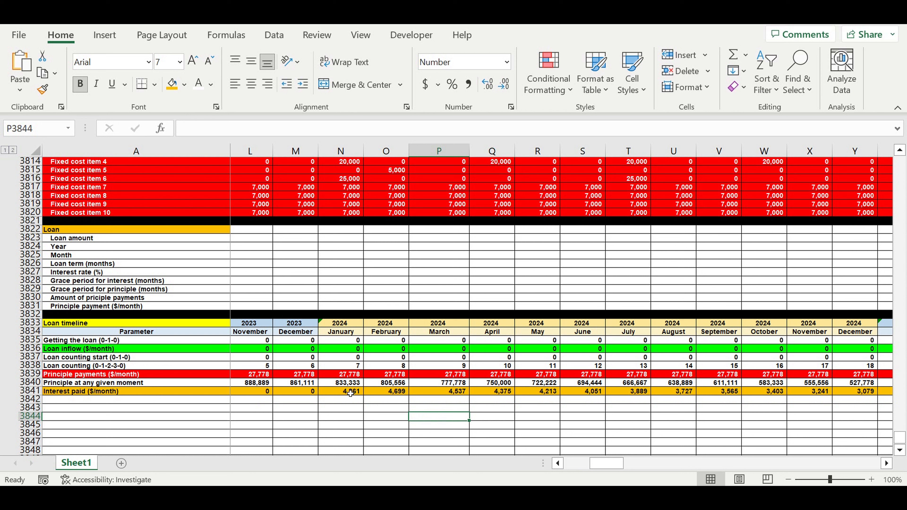
pyautogui.moveTo(350, 393); pyautogui.dragTo(505, 396)
pyautogui.moveTo(348, 383)
pyautogui.mouseDown()
pyautogui.moveTo(398, 383)
pyautogui.moveTo(347, 382)
pyautogui.mouseUp()
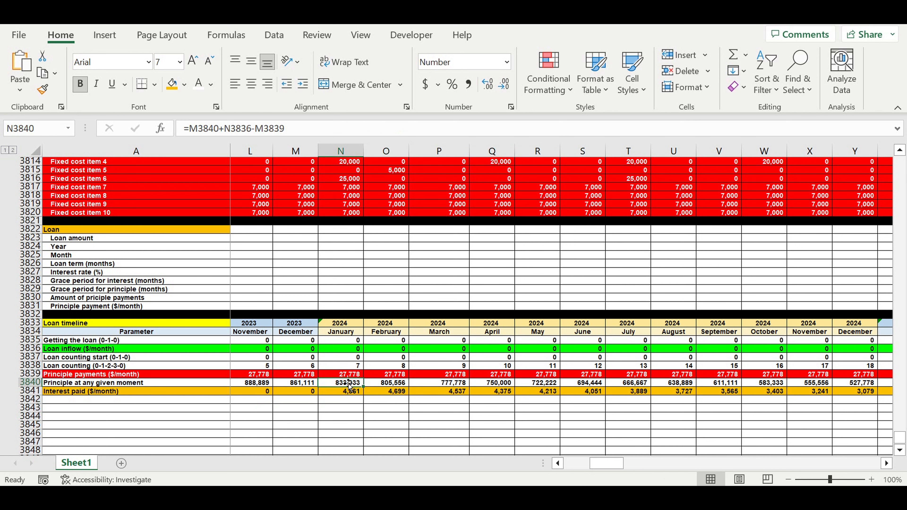
pyautogui.moveTo(350, 381); pyautogui.dragTo(402, 382)
pyautogui.click(340, 375)
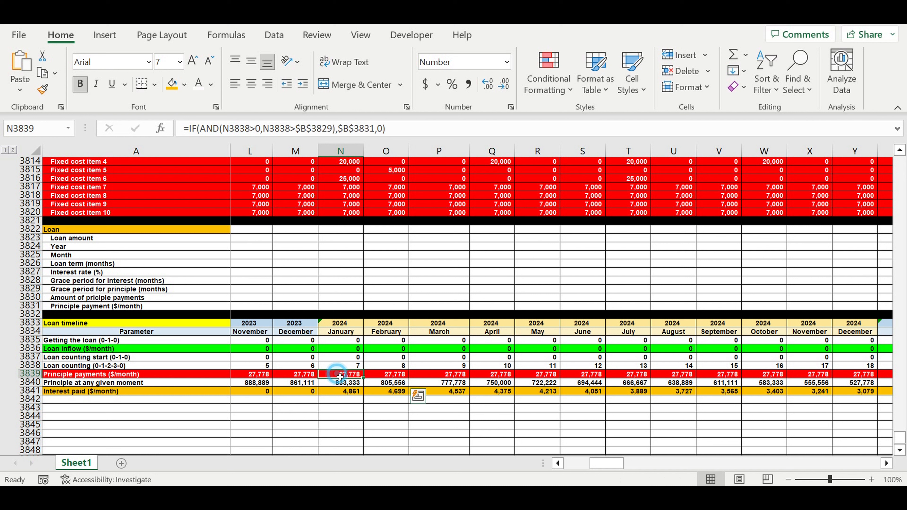
pyautogui.click(386, 374)
pyautogui.click(439, 374)
pyautogui.click(494, 381)
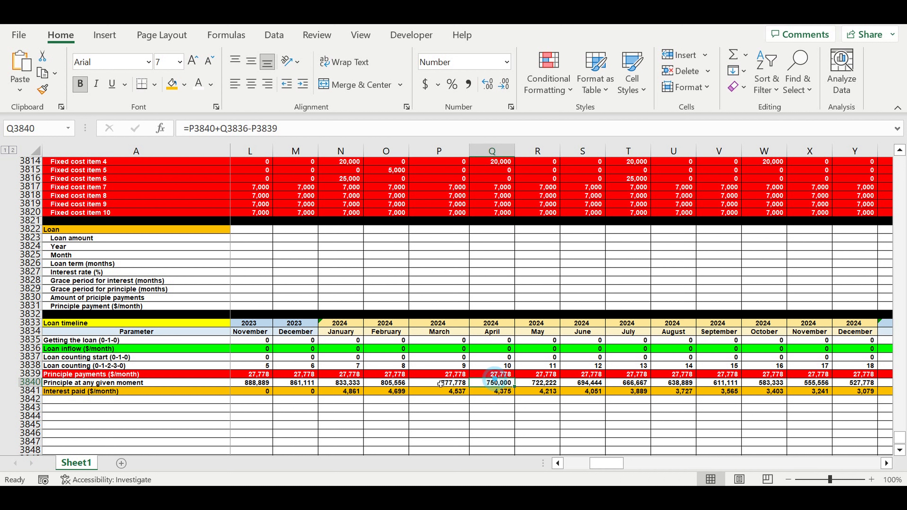
pyautogui.moveTo(393, 383); pyautogui.dragTo(864, 387)
pyautogui.moveTo(508, 395); pyautogui.dragTo(814, 394)
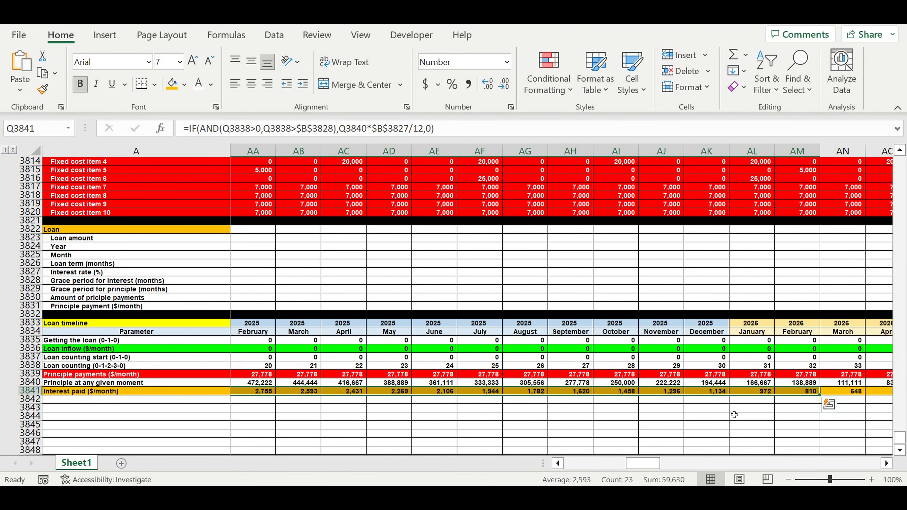
pyautogui.click(642, 419)
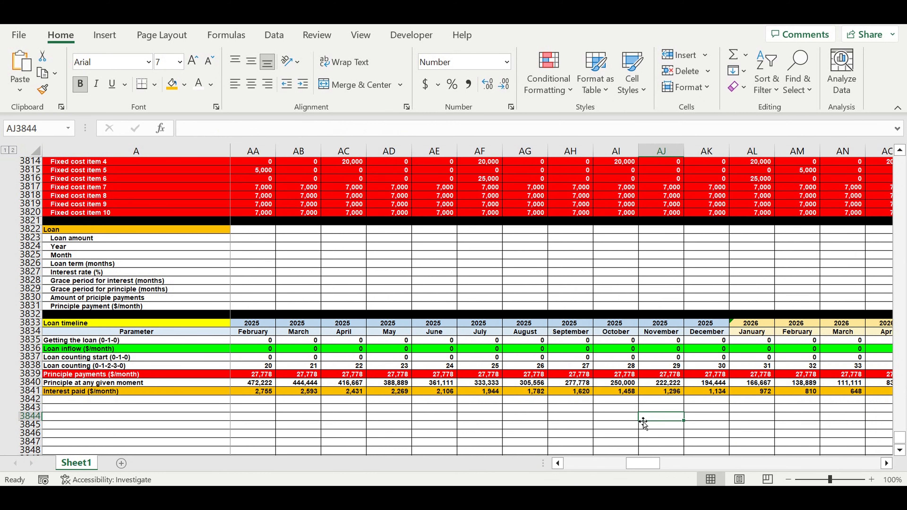
pyautogui.click(577, 374)
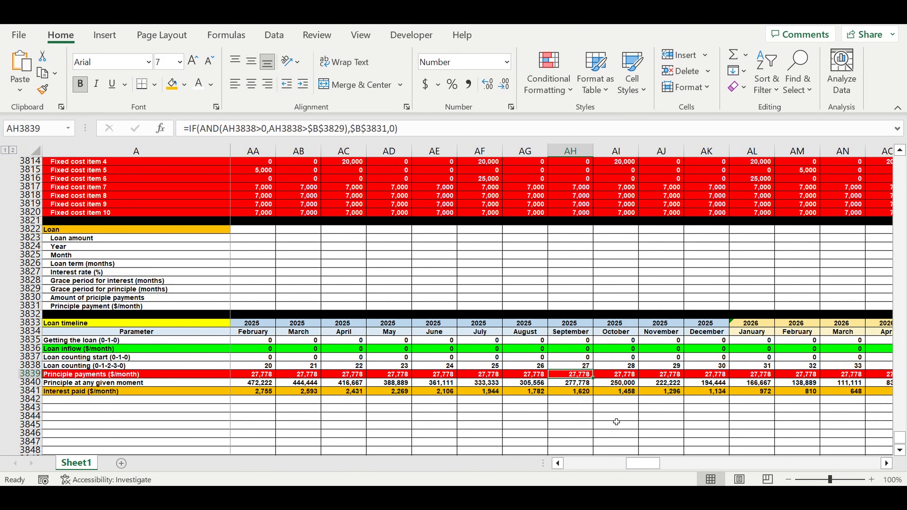
# Total the interest paid row in DR3841 with =SUM(B3841:DQ3841), after the December 2032 column.
pyautogui.moveTo(651, 467); pyautogui.dragTo(848, 467)
pyautogui.click(564, 392)
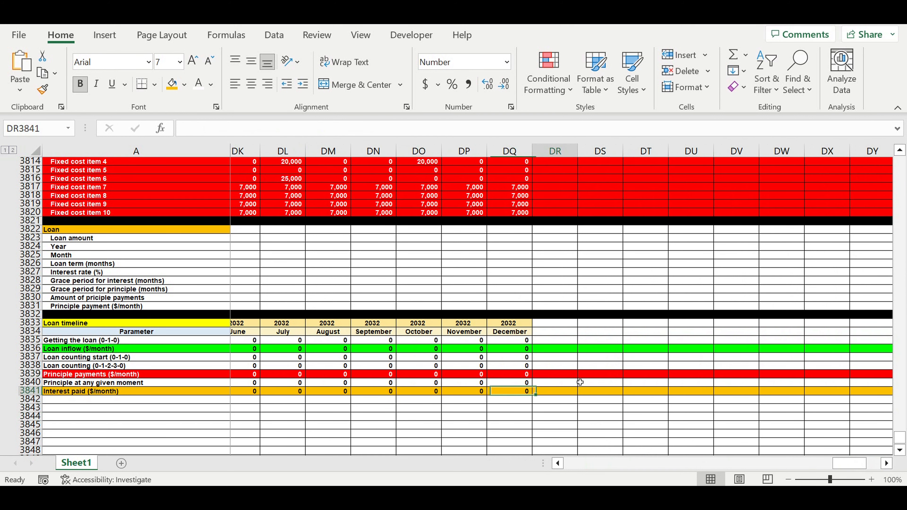
pyautogui.click(731, 57)
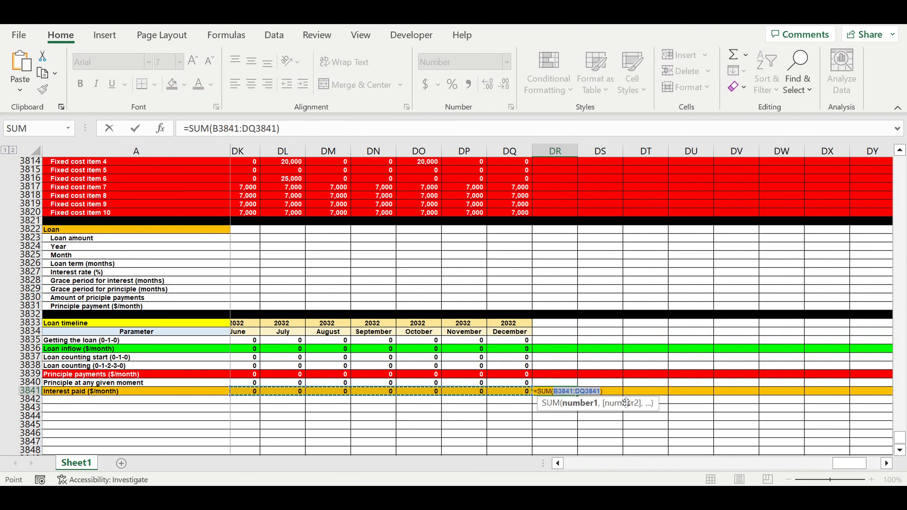
pyautogui.moveTo(808, 464); pyautogui.dragTo(502, 463)
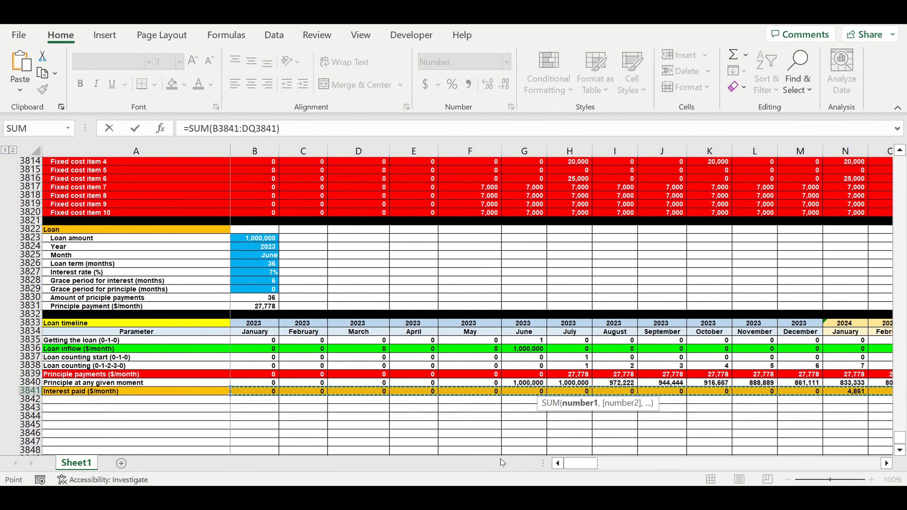
pyautogui.press('Return')
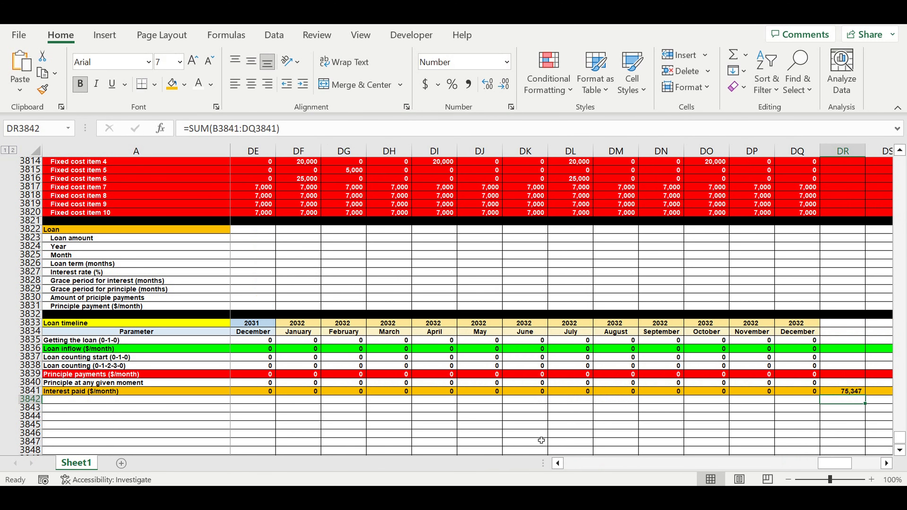
pyautogui.click(849, 392)
# Insert three rows at rows 3832 to 3834, between the principal payment row and the loan timeline.
pyautogui.moveTo(835, 464); pyautogui.dragTo(578, 463)
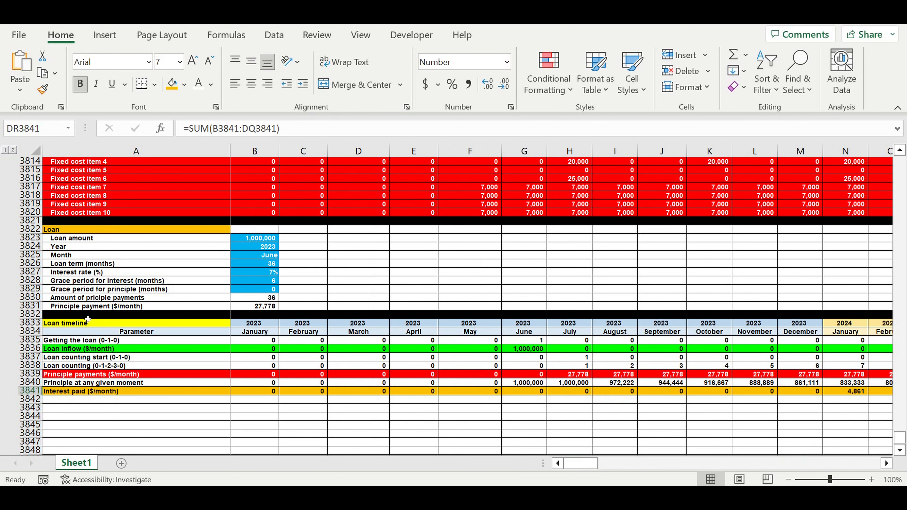
pyautogui.moveTo(31, 314); pyautogui.dragTo(34, 336)
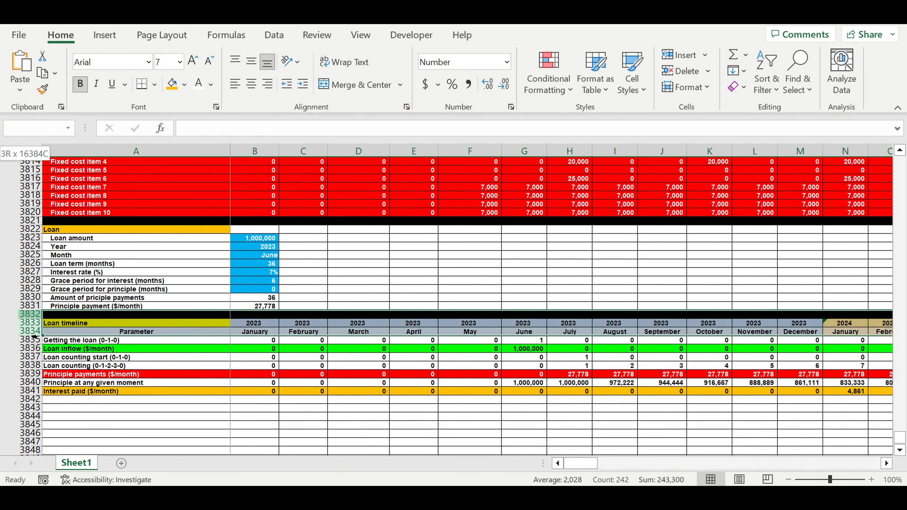
pyautogui.rightClick(35, 337)
pyautogui.click(75, 165)
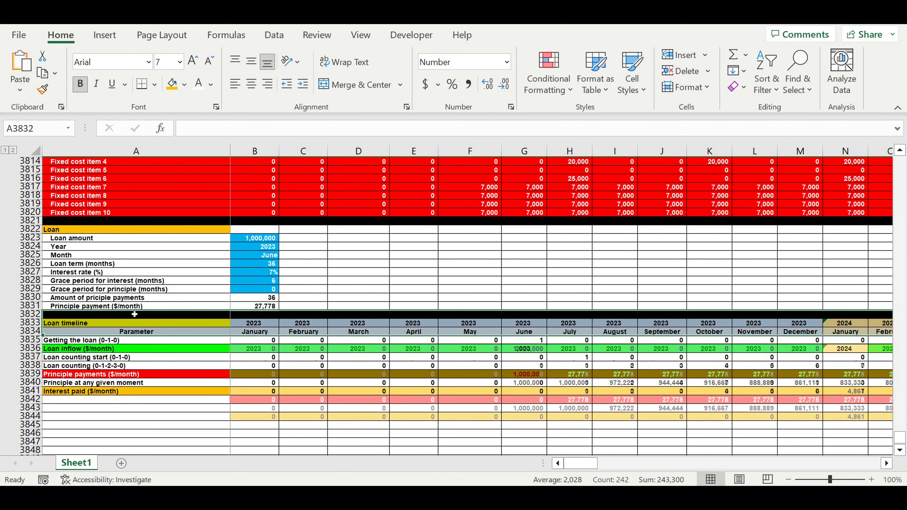
# Label cell A3832 below the principal payment row "Interest paid during loan term ($/term)".
pyautogui.click(78, 315)
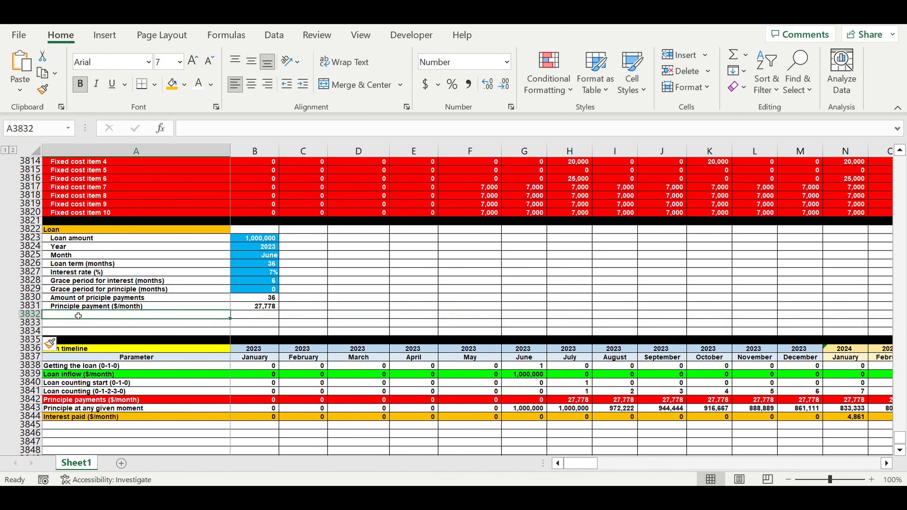
pyautogui.write('Interest rate (%)')
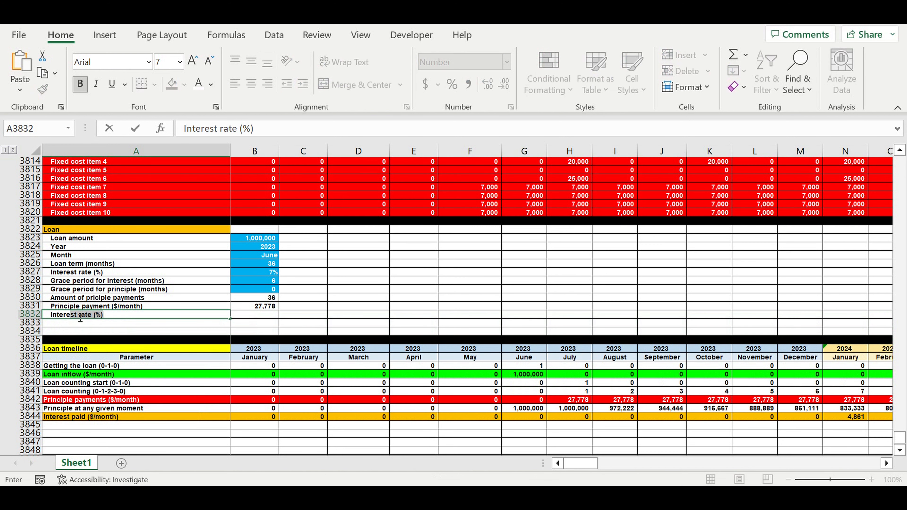
pyautogui.write('paid')
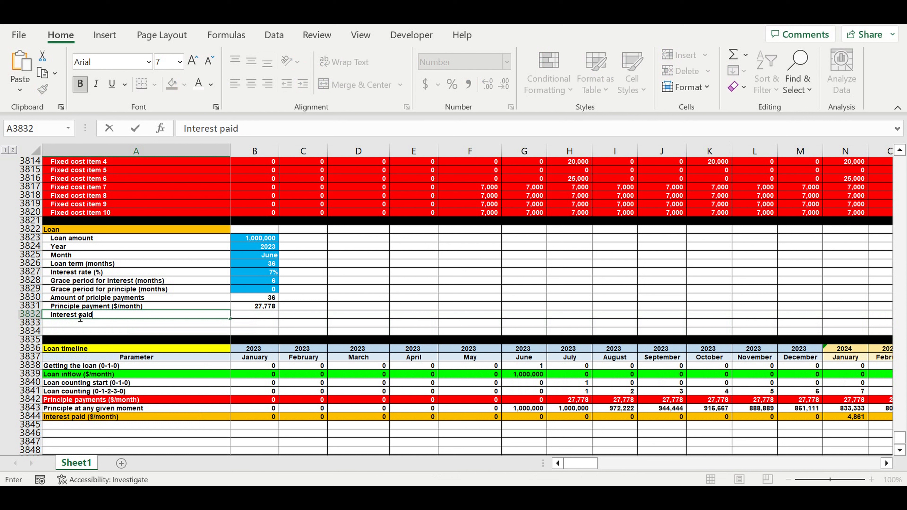
pyautogui.write(' during loan term')
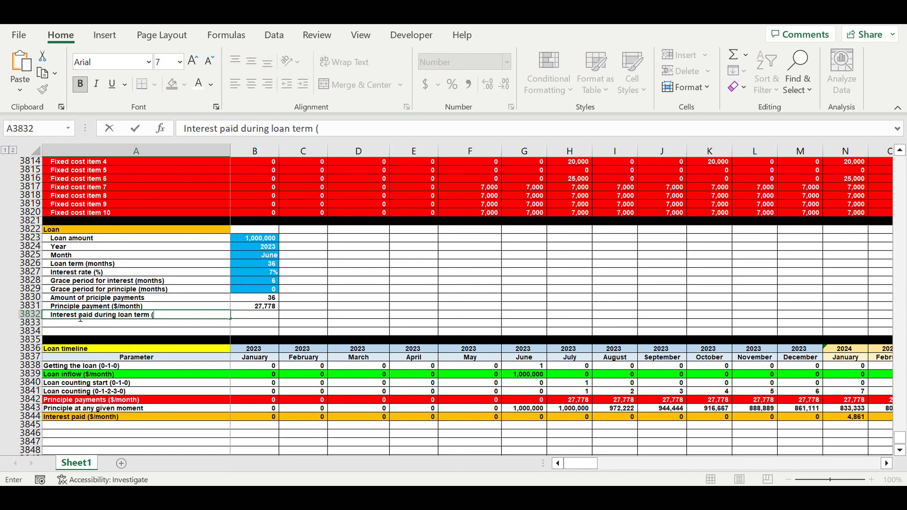
pyautogui.write(' ($TERM')
pyautogui.press('BackSpace')
pyautogui.press('BackSpace')
pyautogui.press('BackSpace')
pyautogui.press('BackSpace')
pyautogui.write('/term')
pyautogui.click(291, 347)
# Link B3832 to the interest paid total in DR3844, after the December 2032 column.
pyautogui.click(252, 316)
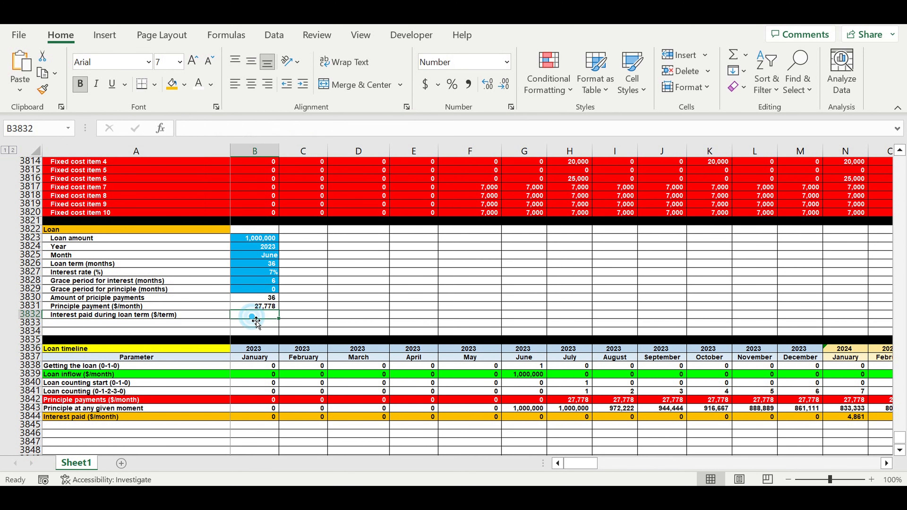
pyautogui.write('=')
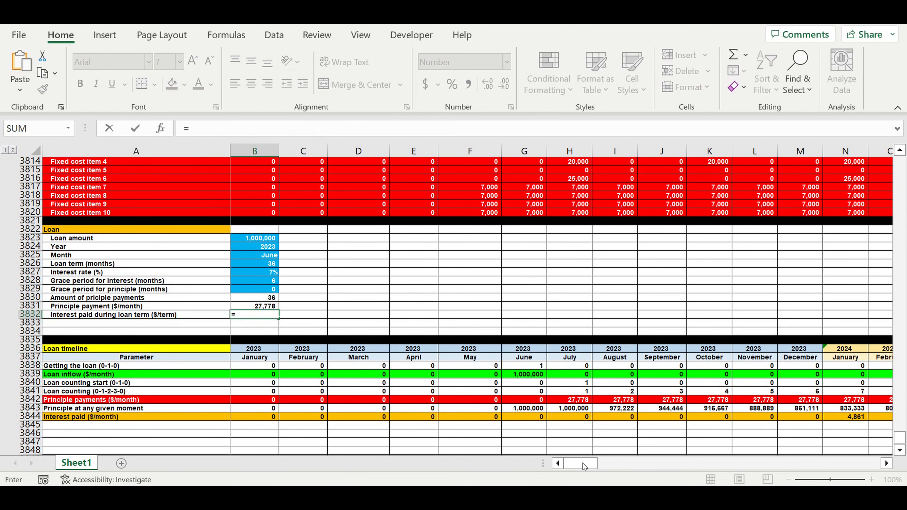
pyautogui.moveTo(583, 465); pyautogui.dragTo(849, 461)
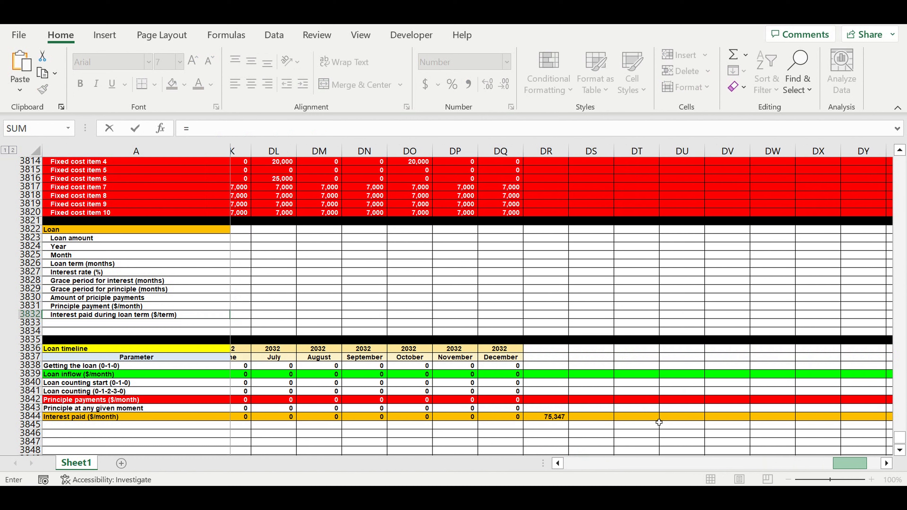
pyautogui.click(554, 418)
pyautogui.press('Return')
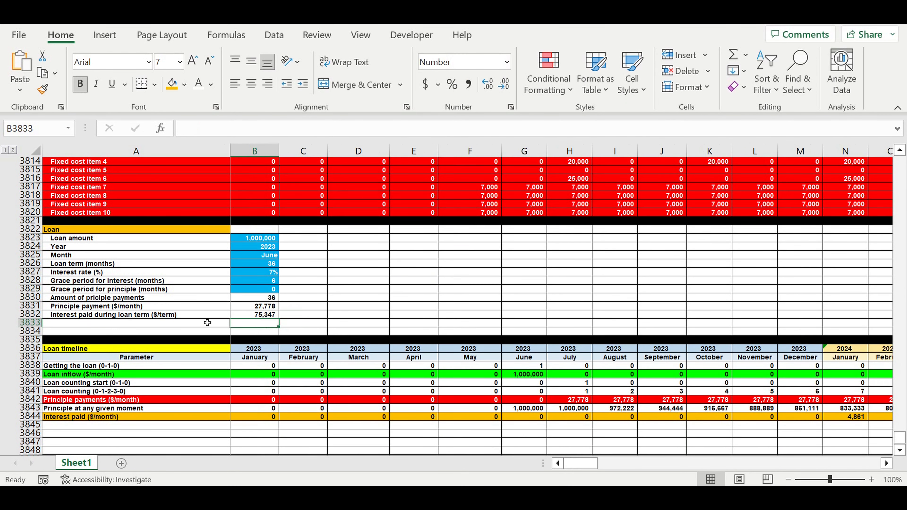
# Label cell A3833 "Amount of interest payments".
pyautogui.click(167, 326)
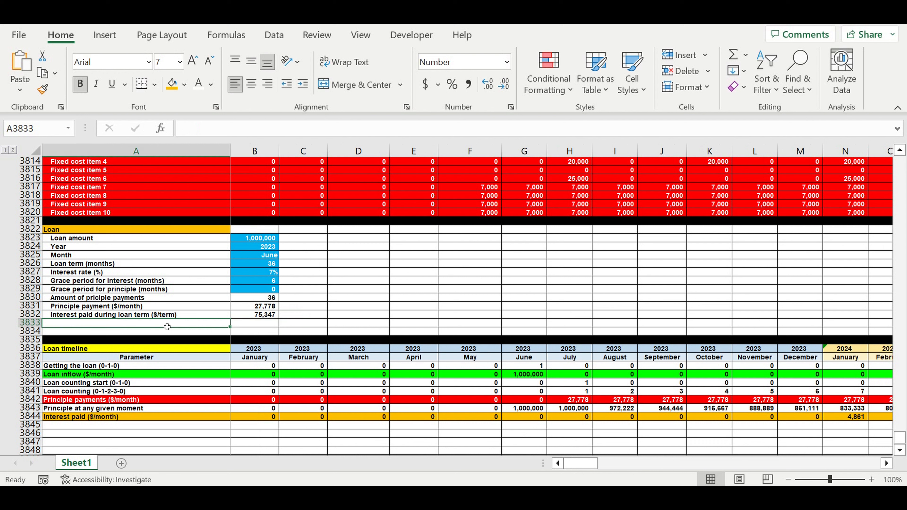
pyautogui.write('Amou')
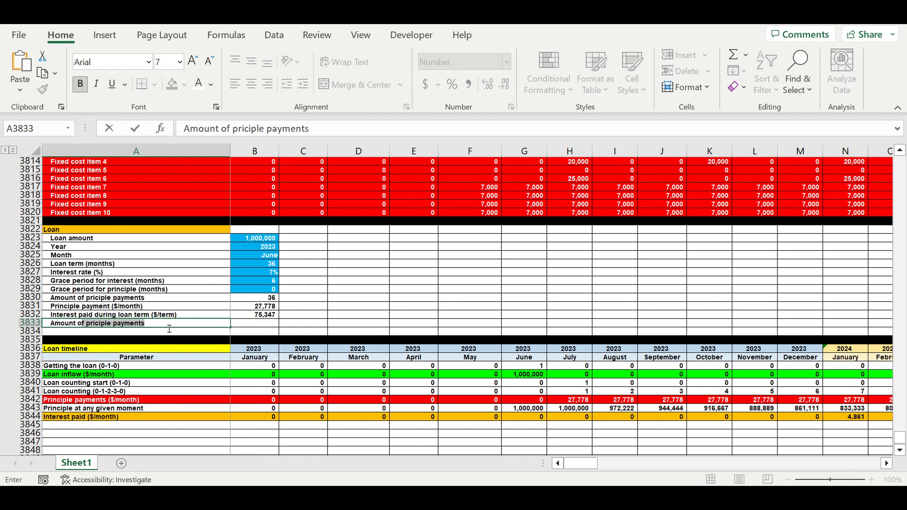
pyautogui.write('nt of interest ')
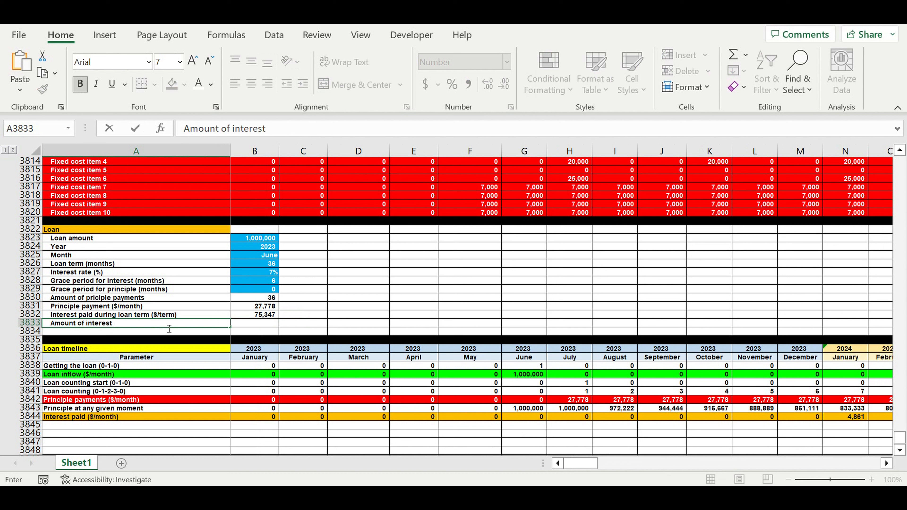
pyautogui.write('payments')
pyautogui.press('Return')
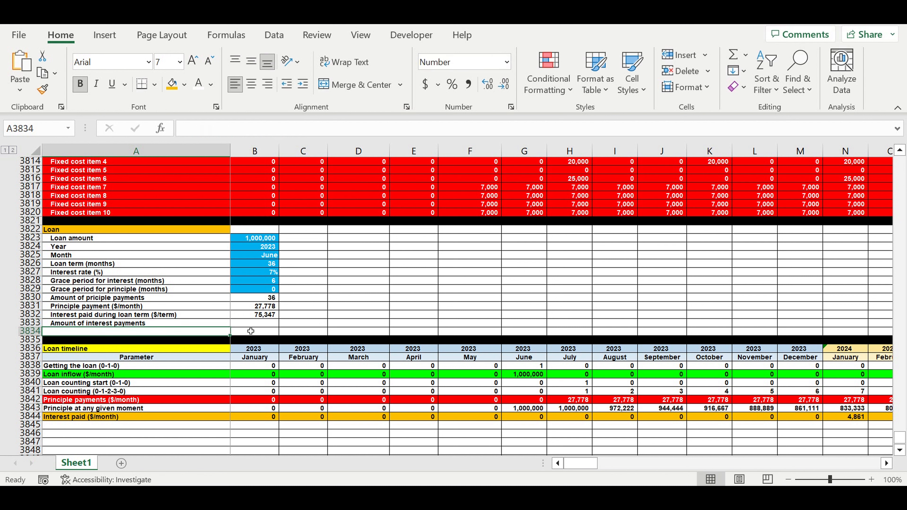
# Calculate the amount of interest payments in B3833 as loan term minus interest grace period, =B3826-B3828.
pyautogui.click(251, 324)
pyautogui.write('=')
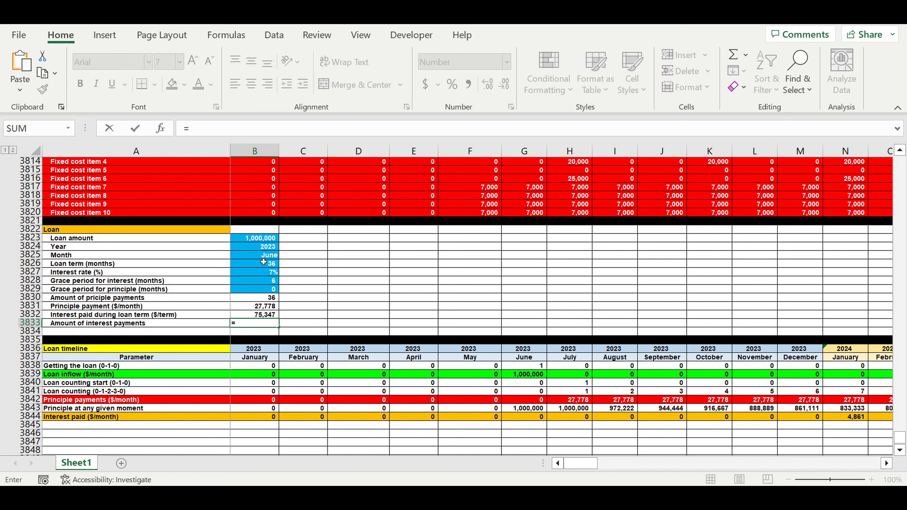
pyautogui.click(259, 267)
pyautogui.write('-')
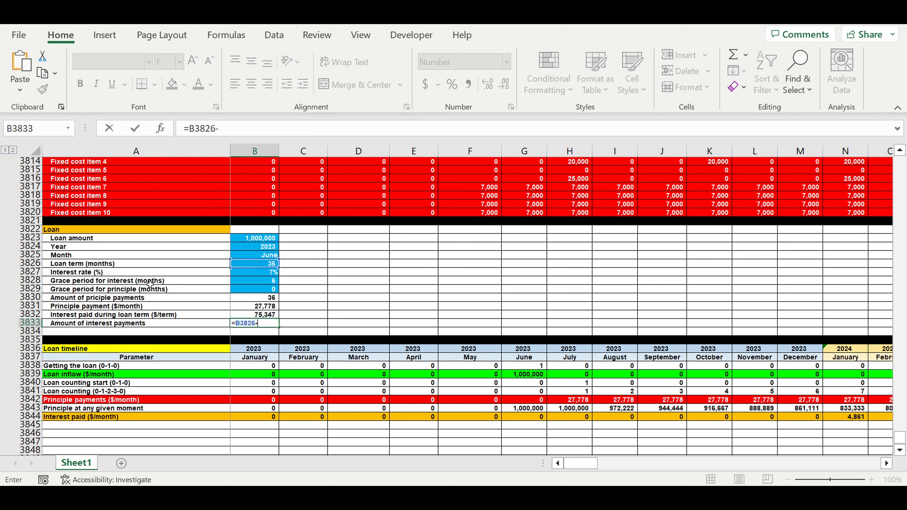
pyautogui.click(260, 282)
pyautogui.press('Return')
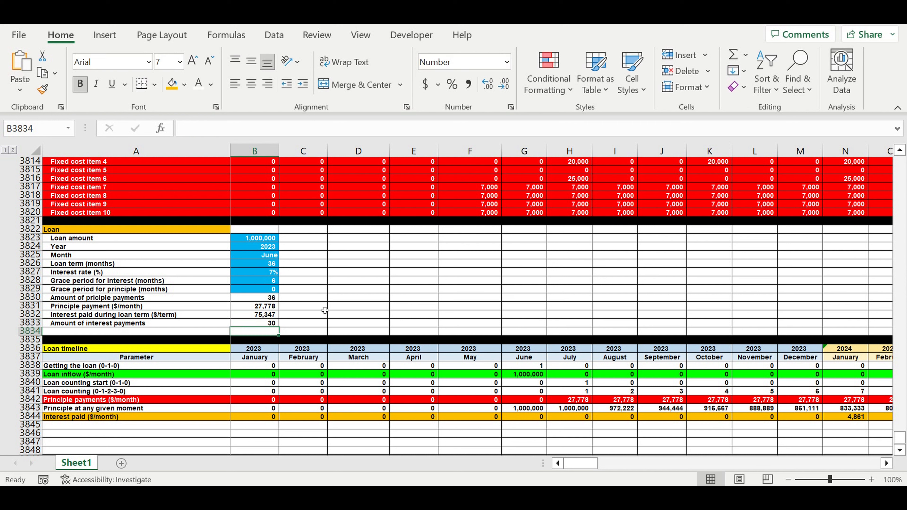
# Label cell A3834 "Interest payment (evenly)".
pyautogui.click(79, 334)
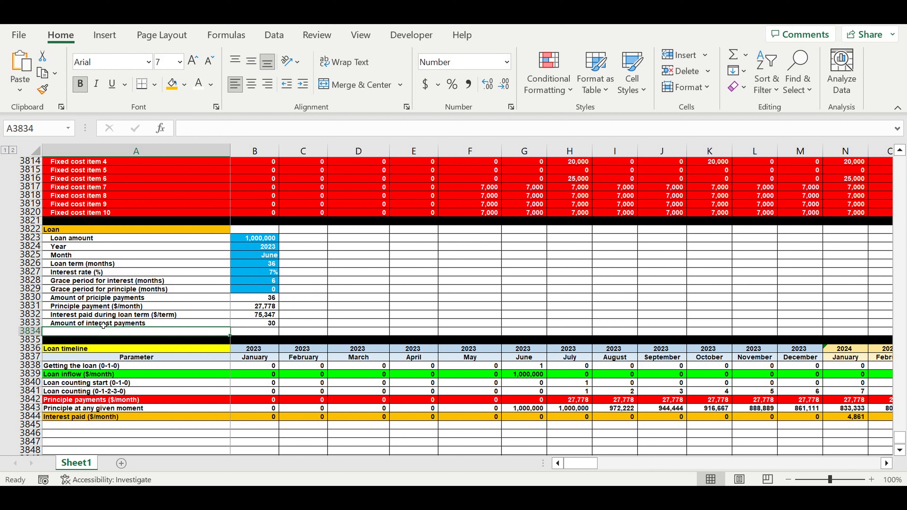
pyautogui.write('Interest p')
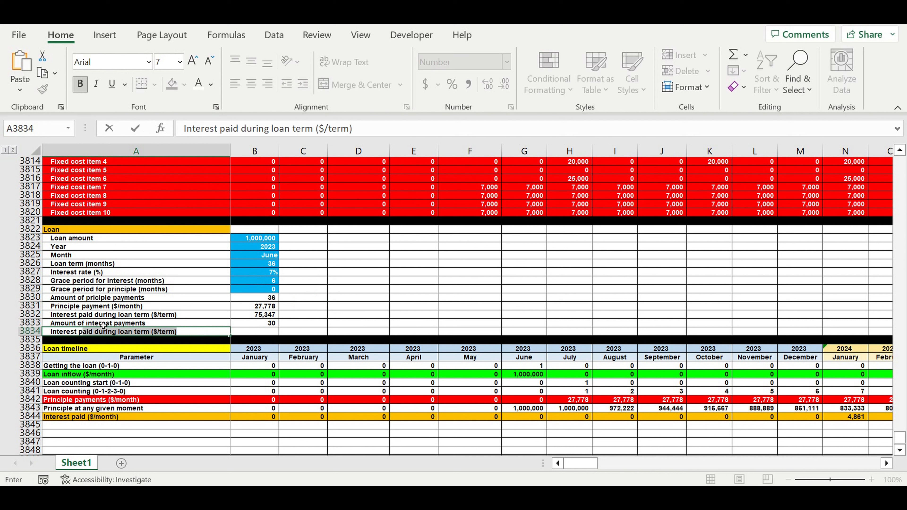
pyautogui.write('ayment (ene')
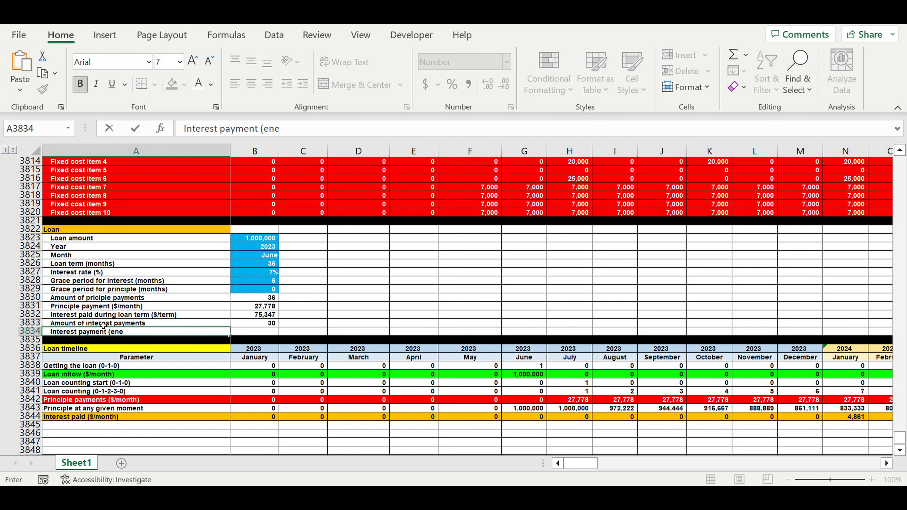
pyautogui.press('BackSpace')
pyautogui.press('BackSpace')
pyautogui.press('BackSpace')
pyautogui.write('venly')
pyautogui.press('Return')
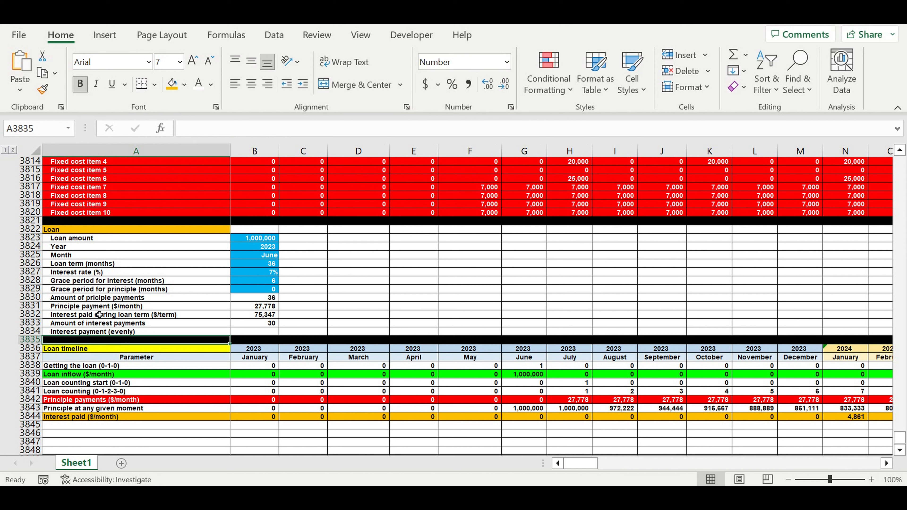
# Calculate the even interest payment in B3834 with =B3832/B3833.
pyautogui.click(254, 333)
pyautogui.write('=')
pyautogui.click(247, 315)
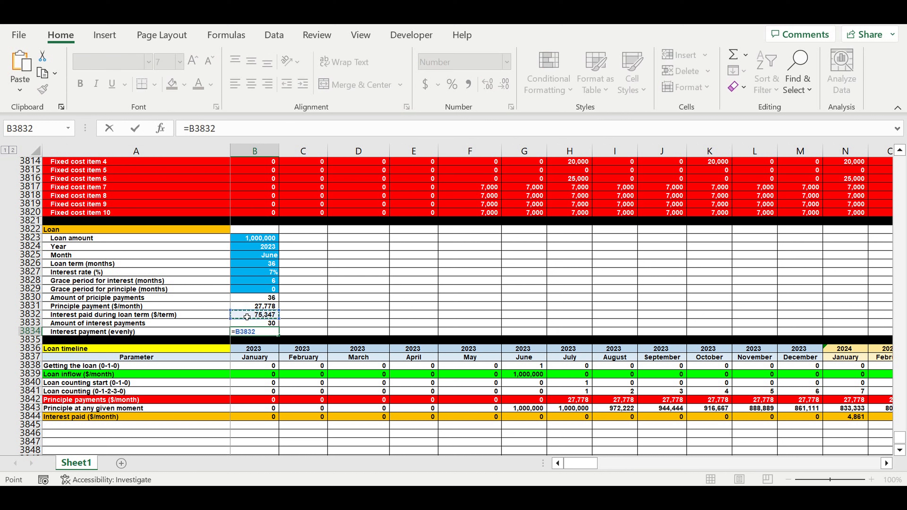
pyautogui.write('/')
pyautogui.click(262, 323)
pyautogui.hotkey('ctrl', 'Return')
# Rename the interest paid label in A3844 to "Interest paid regression ($/month)".
pyautogui.scroll(-3, 303, 346)
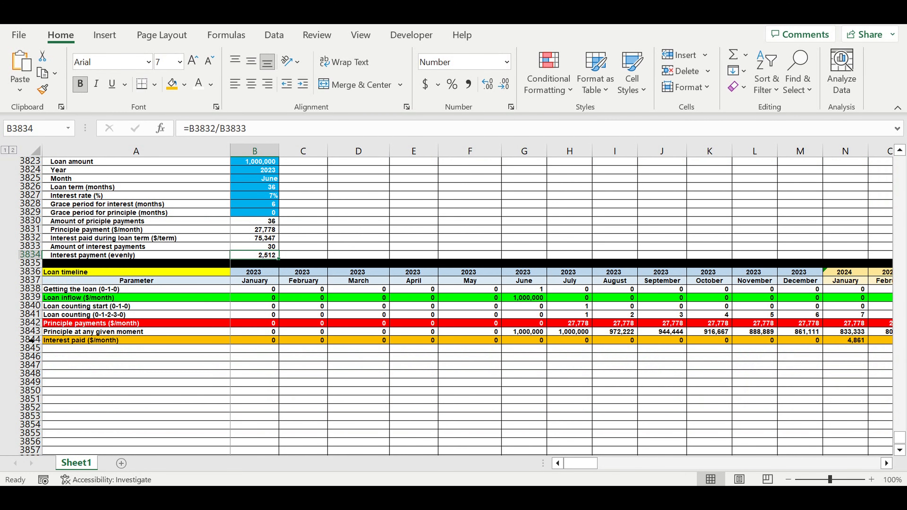
pyautogui.click(105, 343)
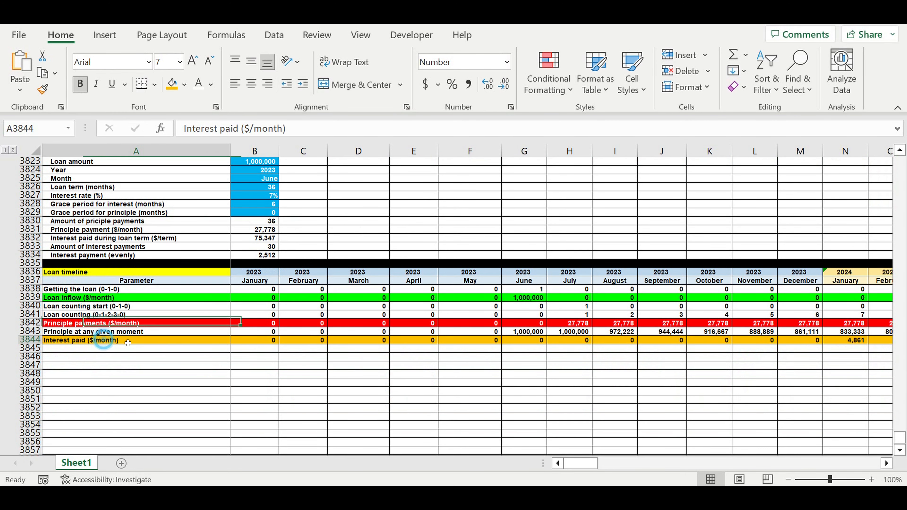
pyautogui.click(240, 131)
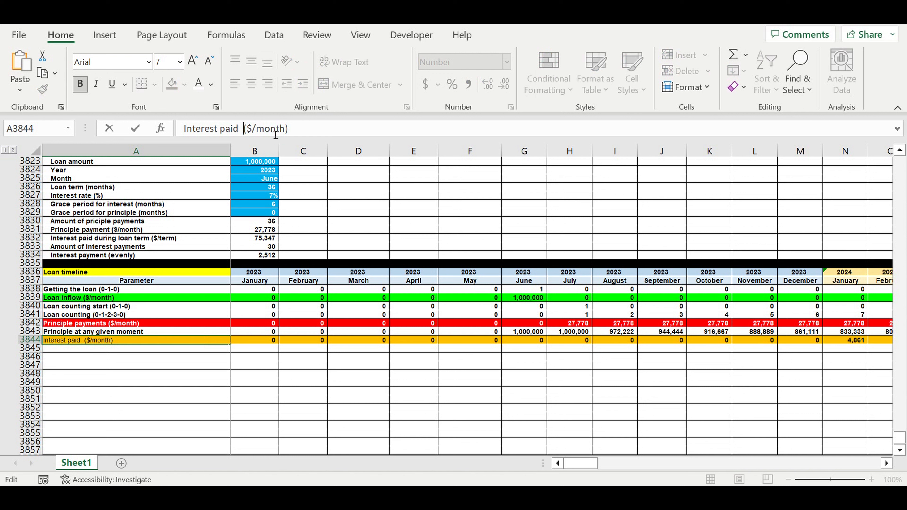
pyautogui.write('regression')
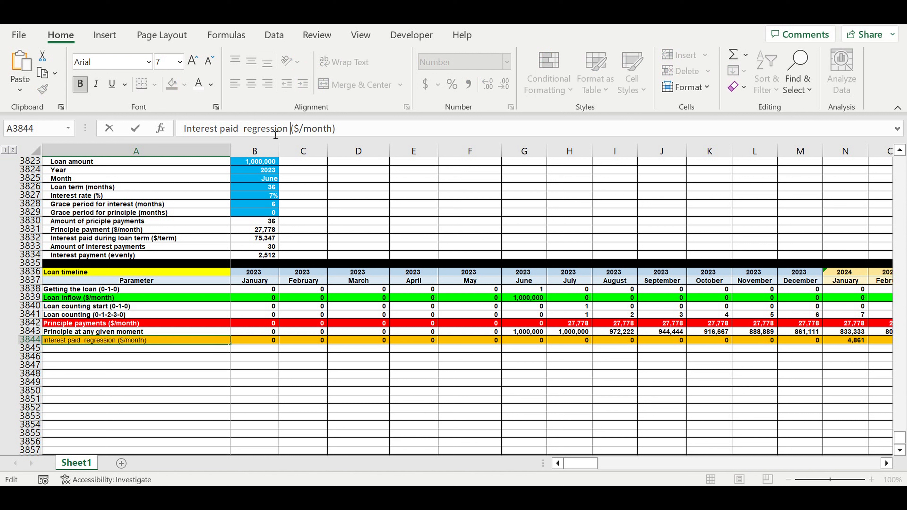
pyautogui.click(241, 130)
pyautogui.press('Delete')
pyautogui.press('Return')
pyautogui.click(118, 374)
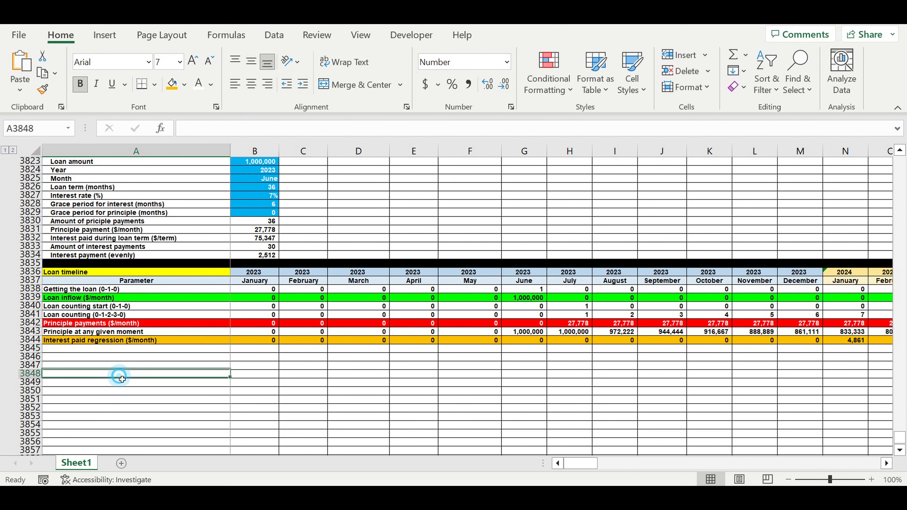
# Duplicate the entire interest paid regression row 3844 into row 3845.
pyautogui.click(89, 340)
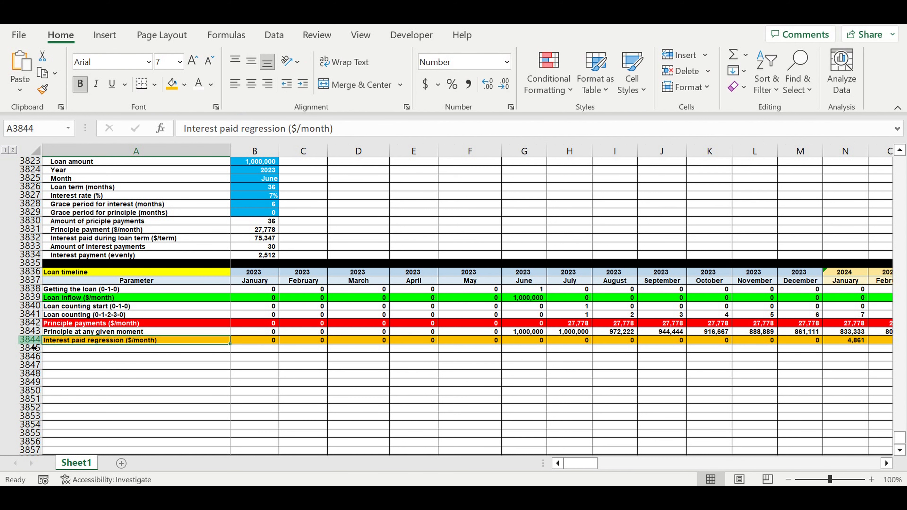
pyautogui.click(29, 341)
pyautogui.hotkey('ctrl', 'c')
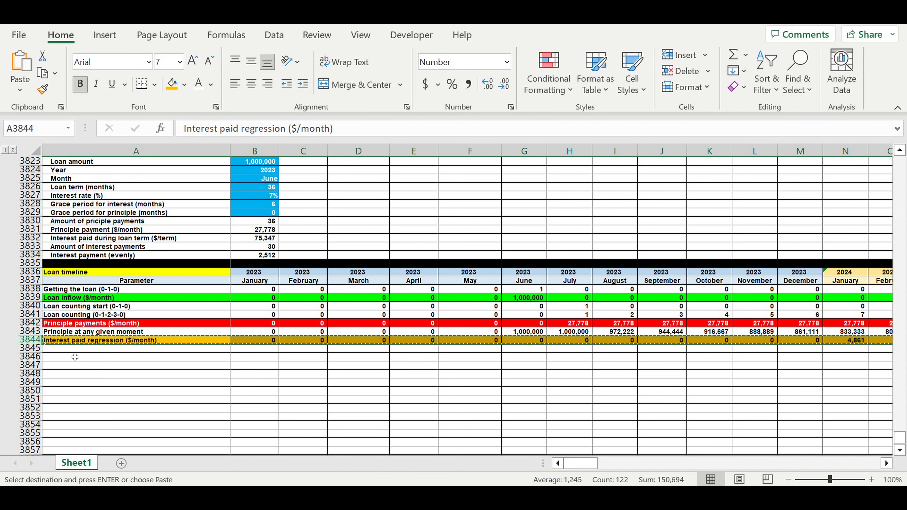
pyautogui.click(72, 352)
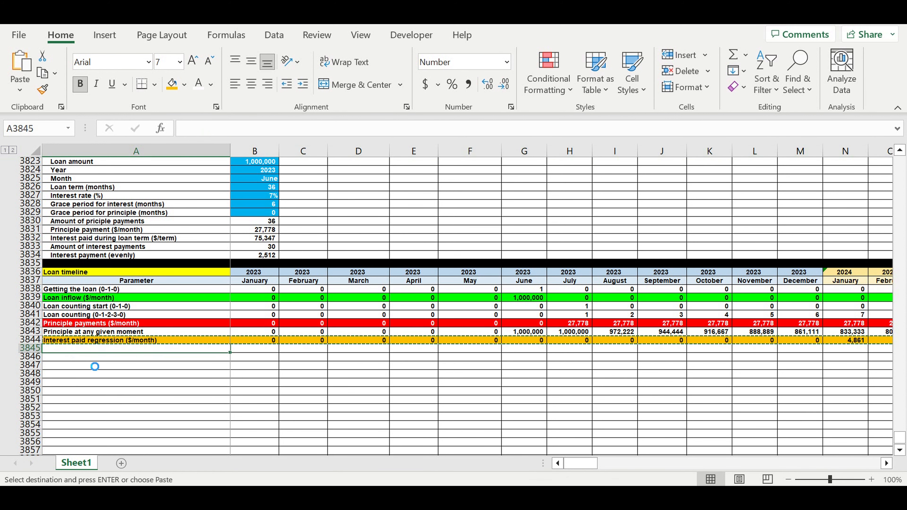
pyautogui.hotkey('ctrl', 'v')
pyautogui.click(144, 375)
# Rename the copied label in A3845 to "Interest paid evenly ($/month)".
pyautogui.click(121, 349)
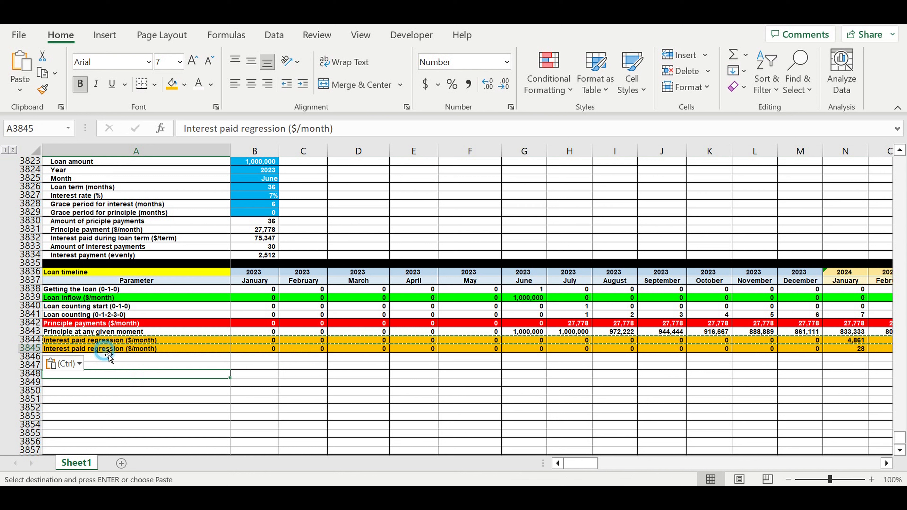
pyautogui.moveTo(242, 133); pyautogui.dragTo(290, 133)
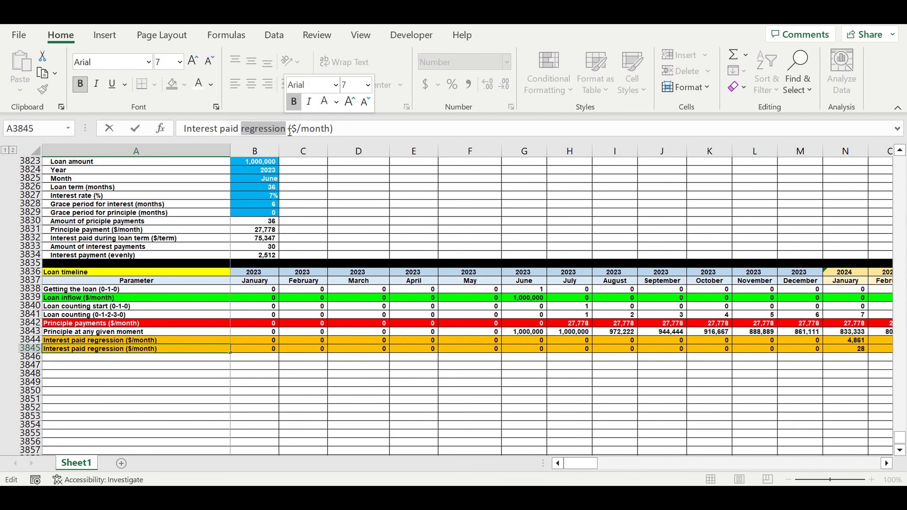
pyautogui.write('ene')
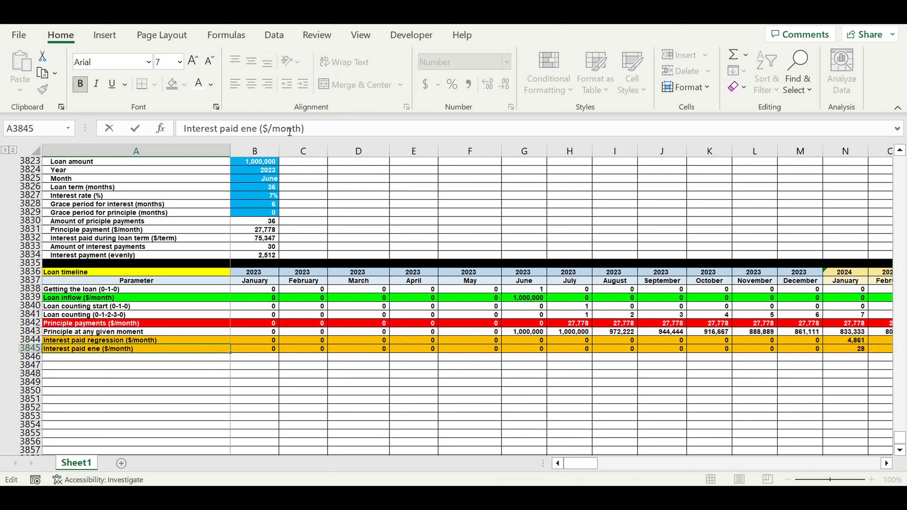
pyautogui.press('BackSpace')
pyautogui.press('BackSpace')
pyautogui.write('venly')
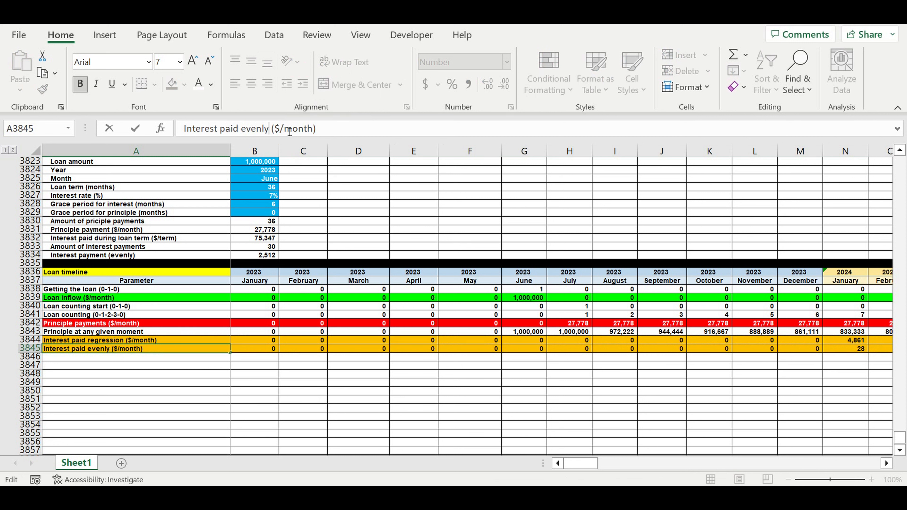
pyautogui.press('Return')
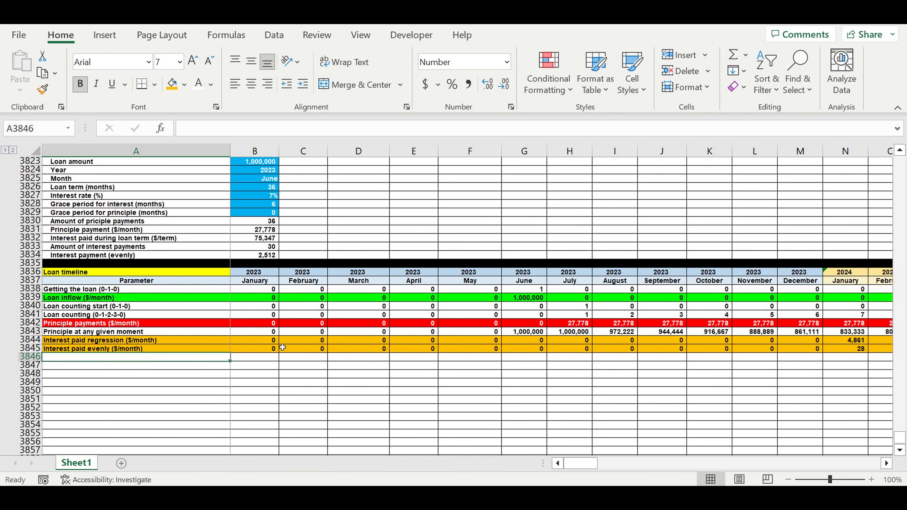
# Enter =IF(B3844>0,$B$3834,0) in B3845 for the even interest paid in January 2023.
pyautogui.click(271, 349)
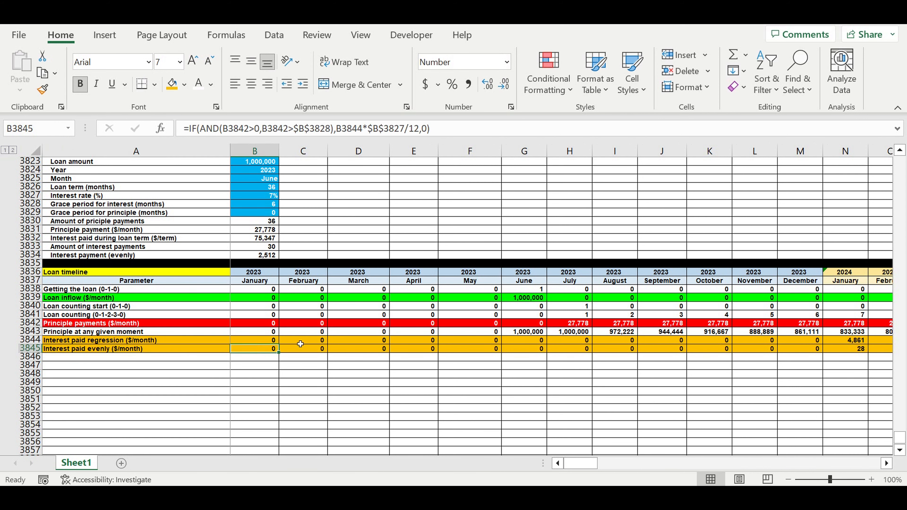
pyautogui.write('=if(')
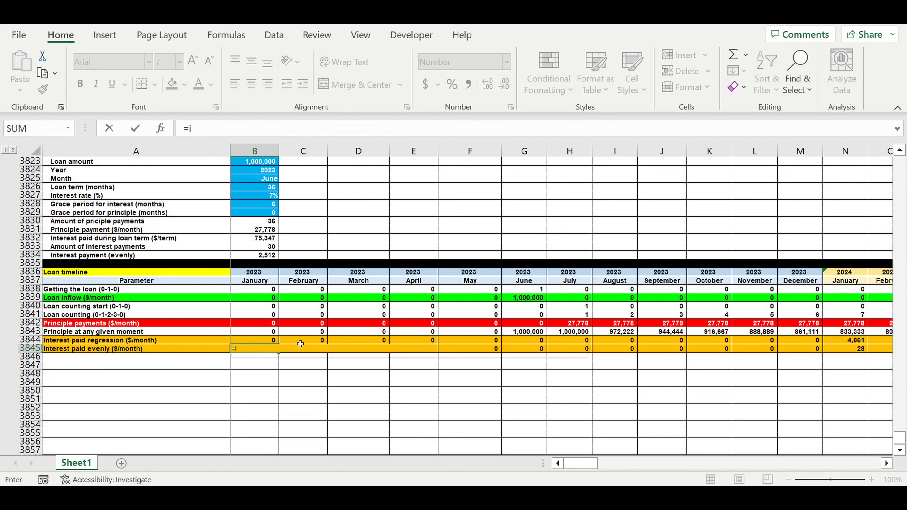
pyautogui.click(258, 340)
pyautogui.write('>')
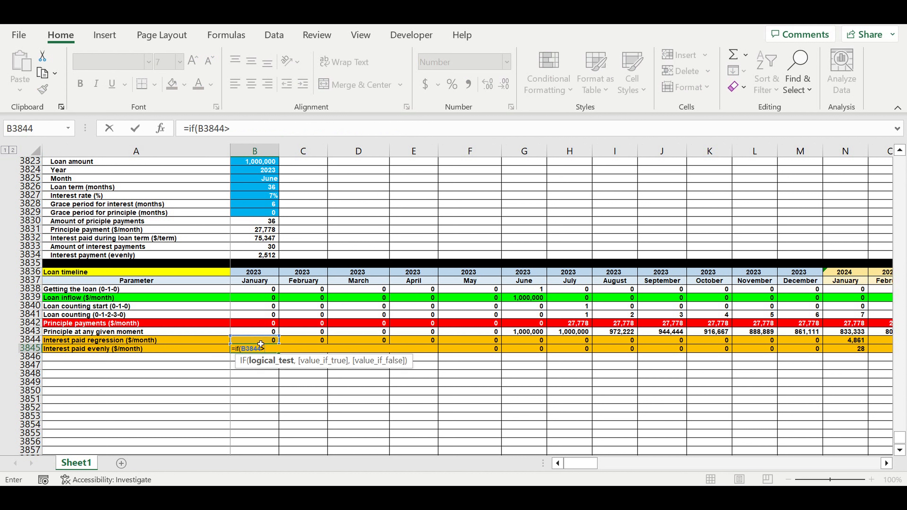
pyautogui.write('0,')
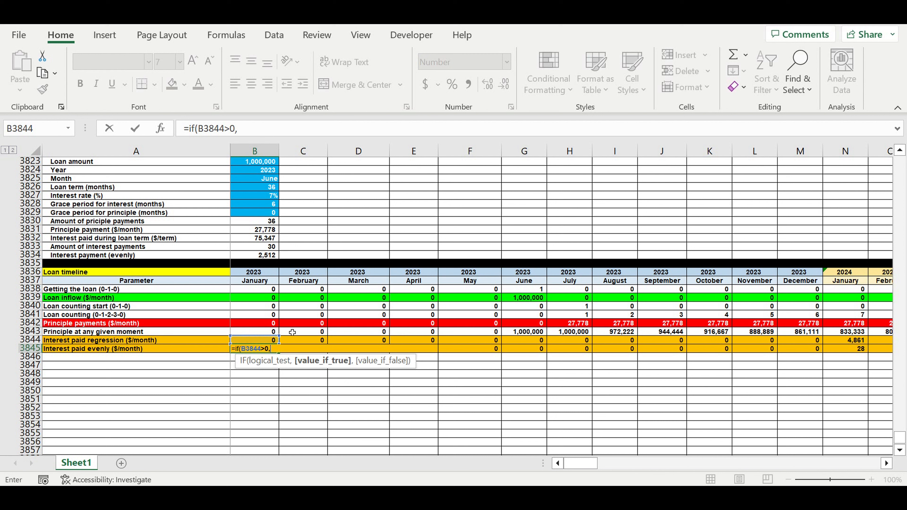
pyautogui.click(255, 256)
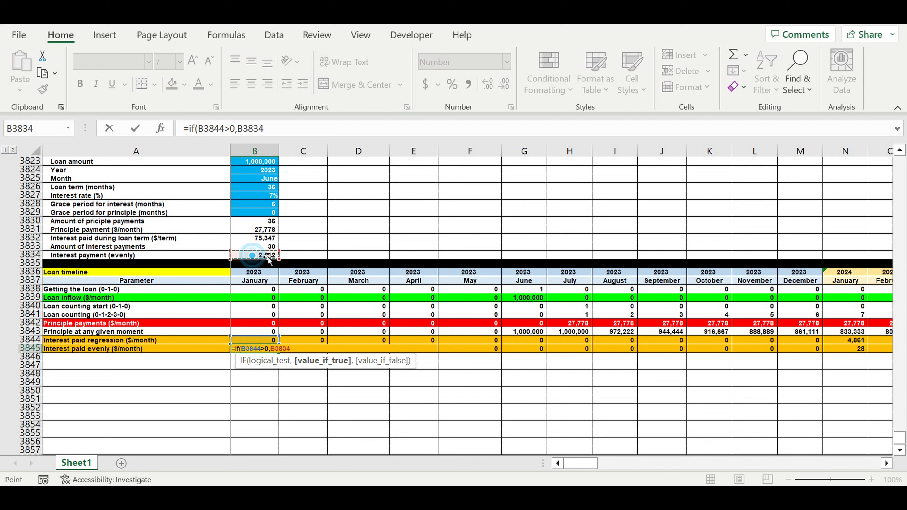
pyautogui.click(241, 132)
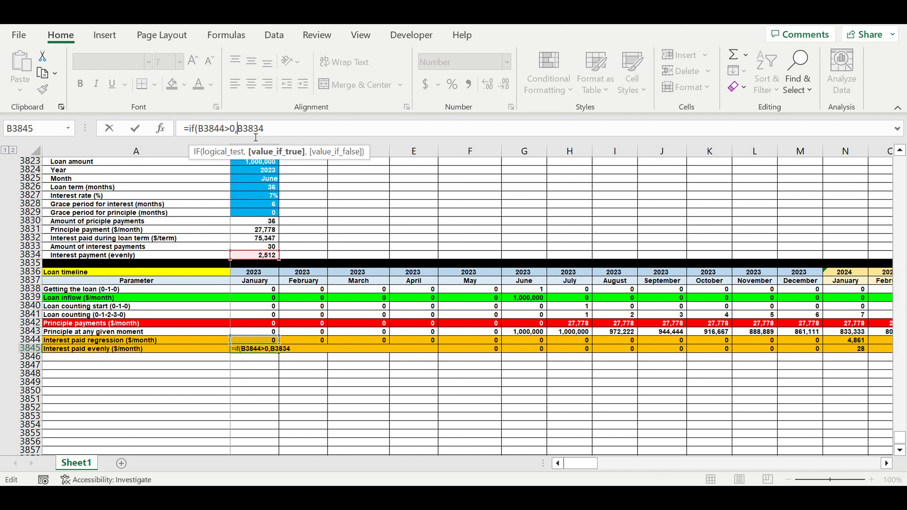
pyautogui.write('$')
pyautogui.click(249, 128)
pyautogui.write('$')
pyautogui.click(299, 128)
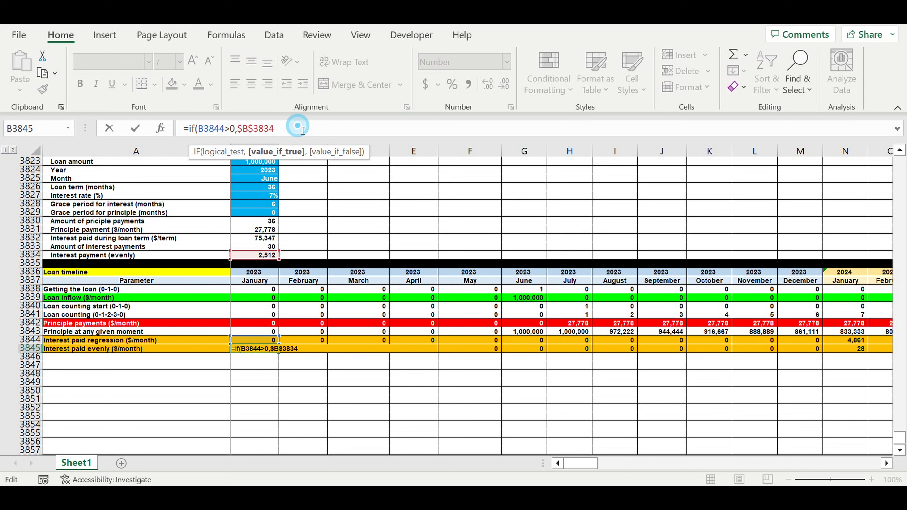
pyautogui.write(',0')
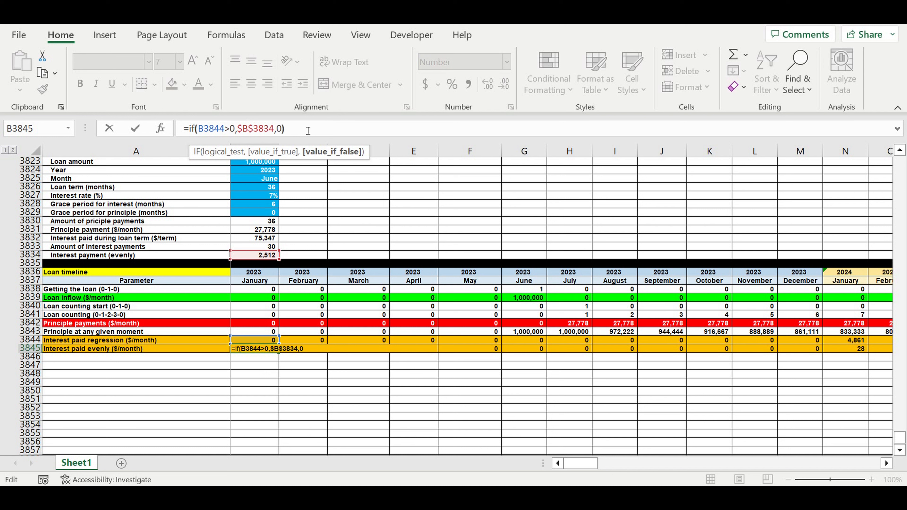
pyautogui.press('Return')
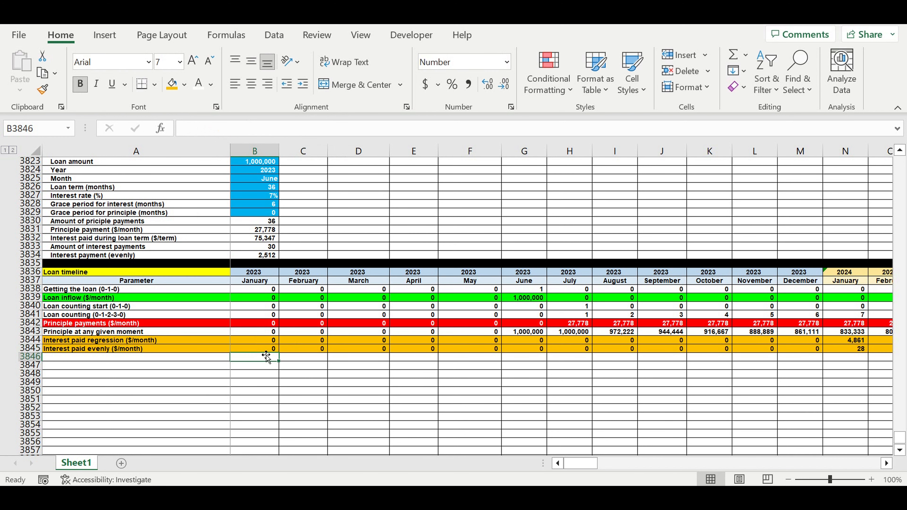
# Fill the B3845 formula across the row through December 2032 and compare the two interest totals in DR3844:DR3845.
pyautogui.click(263, 349)
pyautogui.moveTo(279, 353); pyautogui.dragTo(736, 378)
pyautogui.click(680, 400)
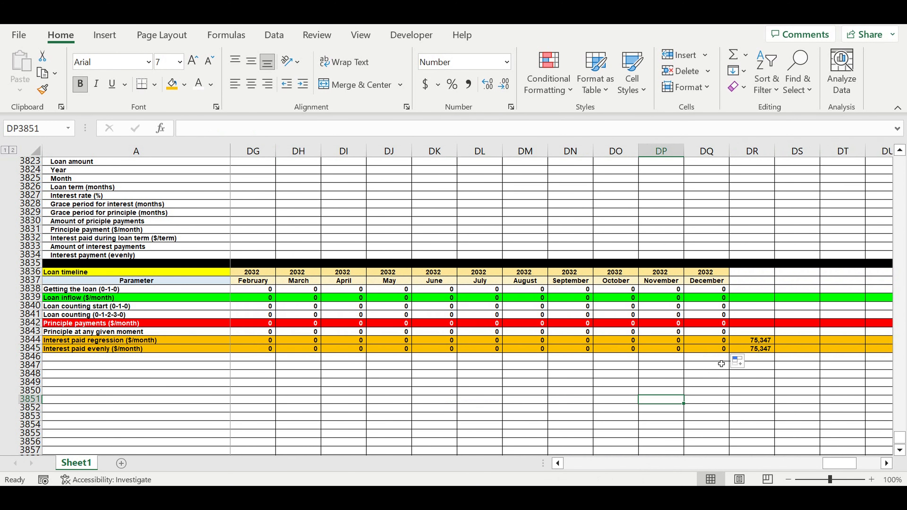
pyautogui.click(716, 352)
pyautogui.click(755, 340)
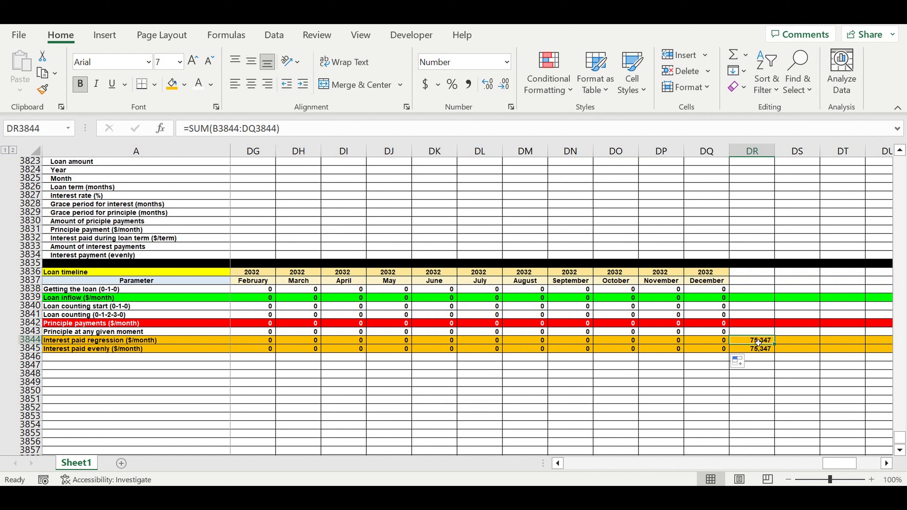
pyautogui.moveTo(755, 341); pyautogui.dragTo(757, 349)
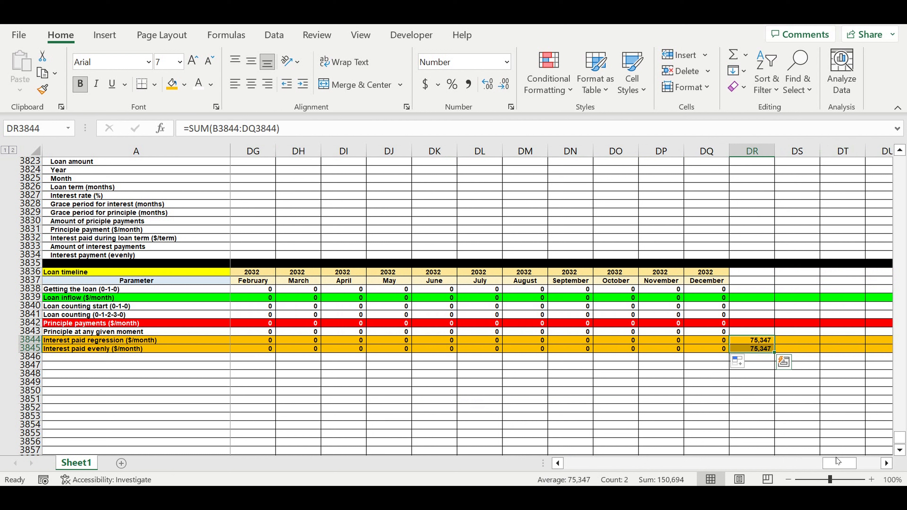
# Insert a blank row above the black separator row 3835, below the even interest payment.
pyautogui.moveTo(837, 468); pyautogui.dragTo(578, 463)
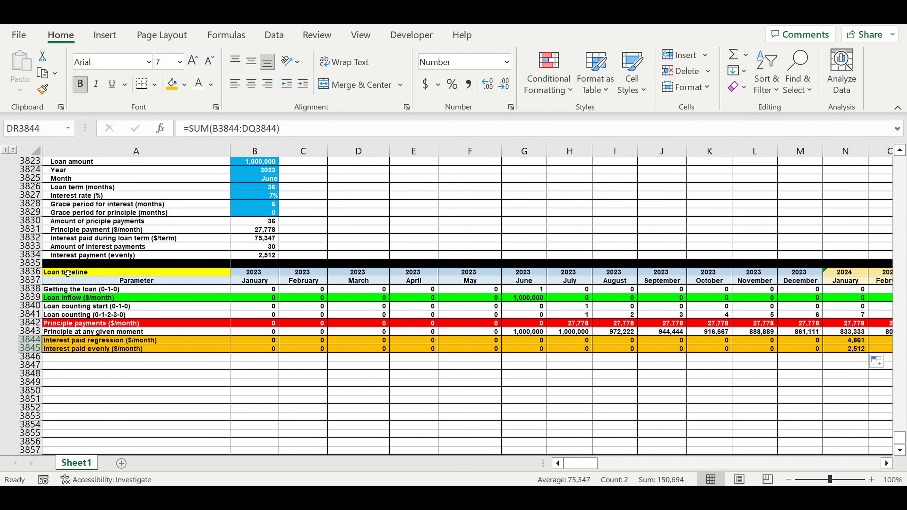
pyautogui.moveTo(32, 263); pyautogui.dragTo(36, 272)
pyautogui.click(28, 263)
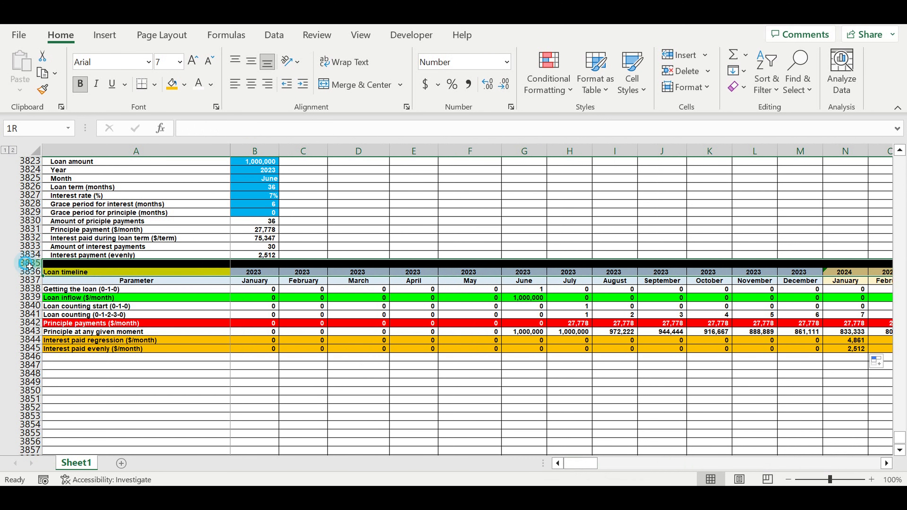
pyautogui.rightClick(27, 265)
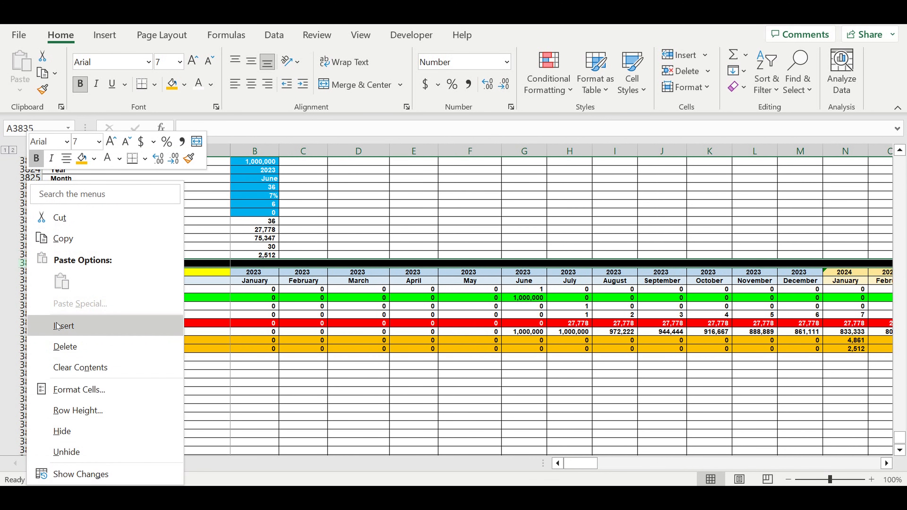
pyautogui.click(63, 326)
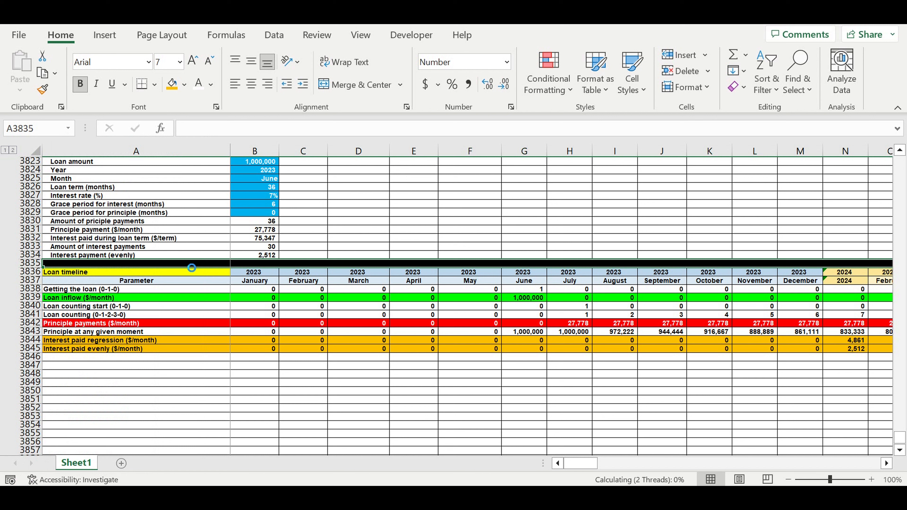
# Label the new row in A3835 as "Way of interest ayments".
pyautogui.click(264, 264)
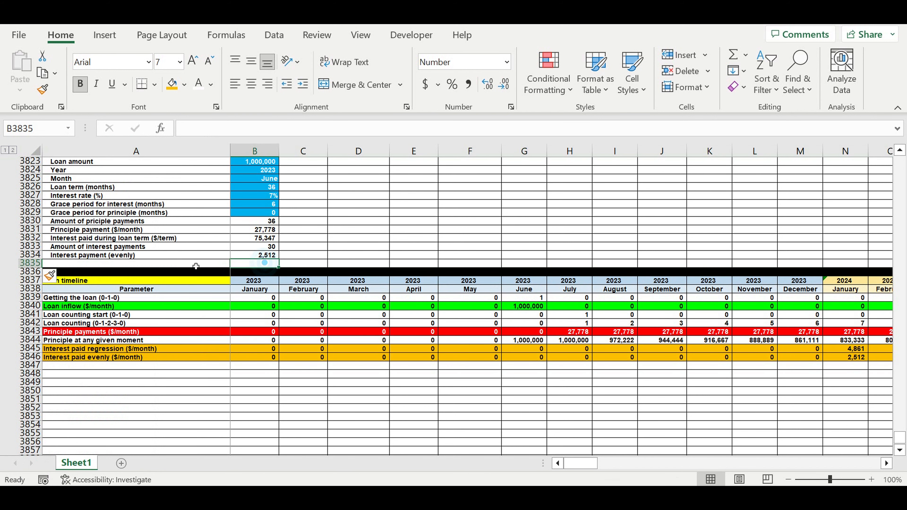
pyautogui.click(189, 264)
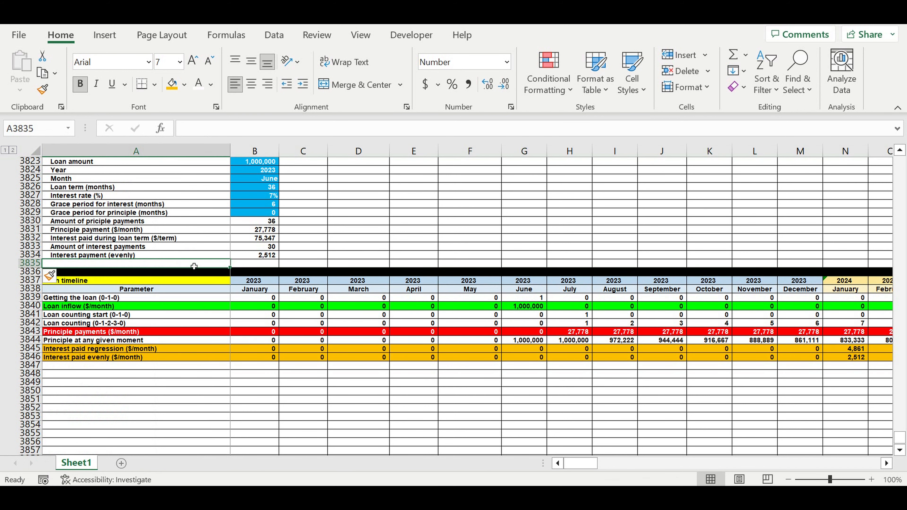
pyautogui.write('Way of intere')
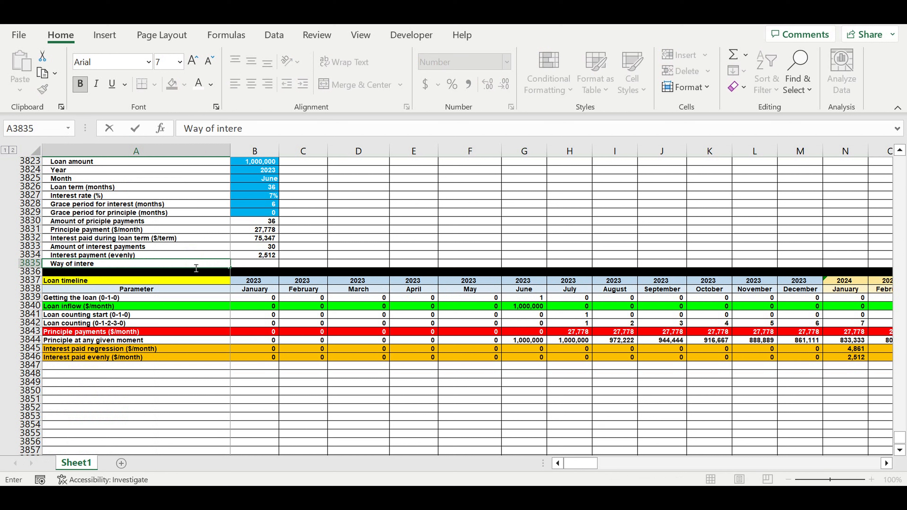
pyautogui.write('st ayments')
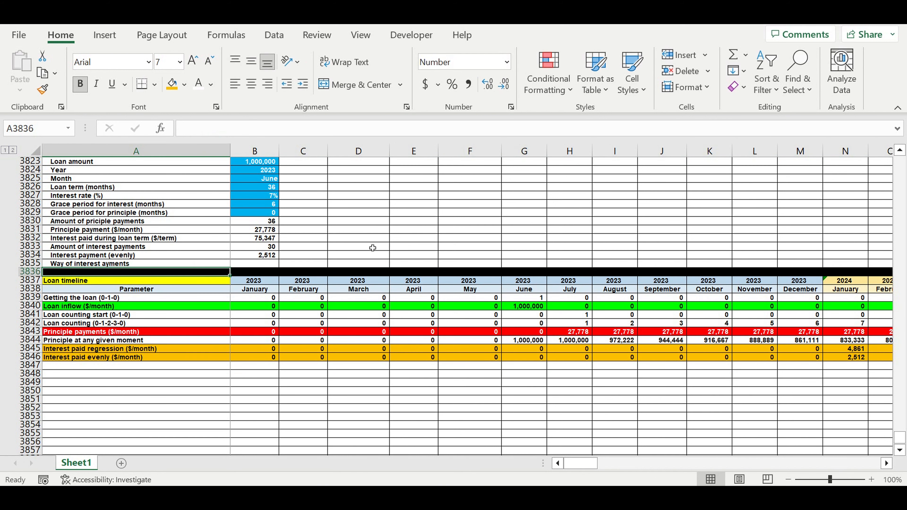
# Enter the list options "evenly" in J1 and "regression" in J2 at the start of the sheet.
pyautogui.click(373, 238)
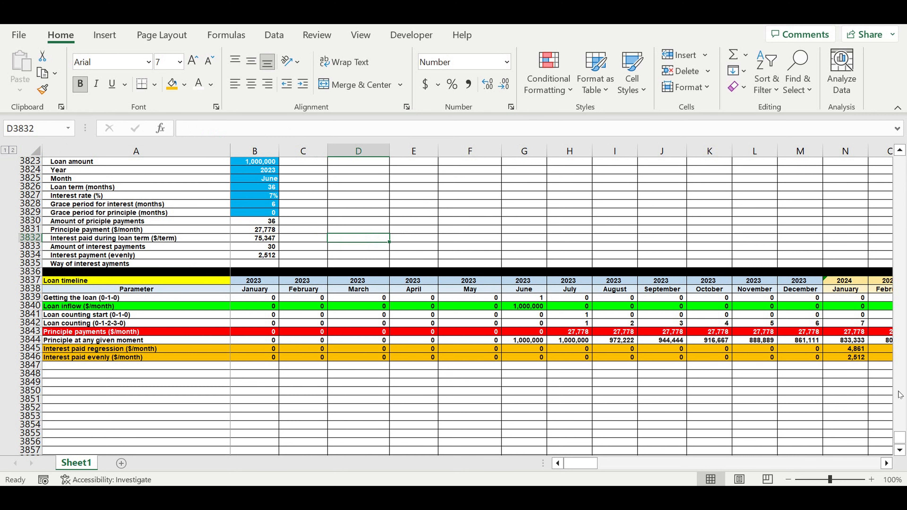
pyautogui.moveTo(900, 437); pyautogui.dragTo(882, 50)
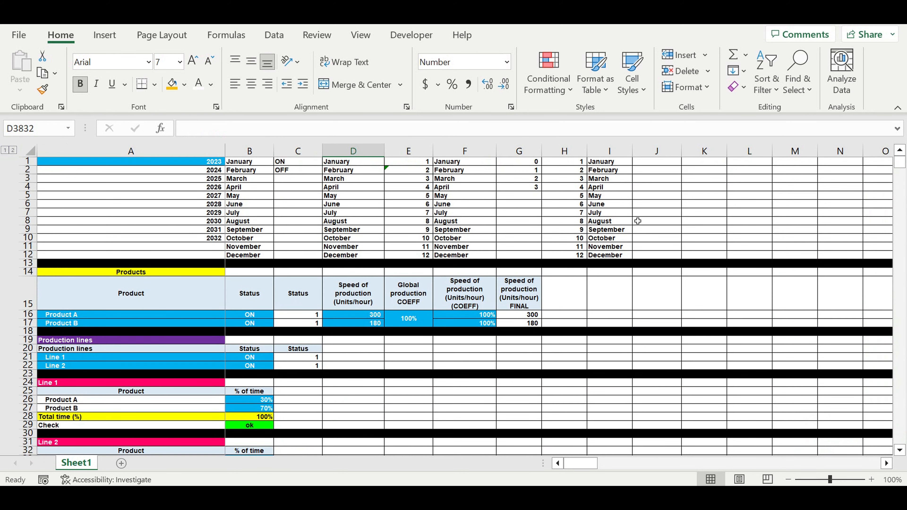
pyautogui.click(657, 162)
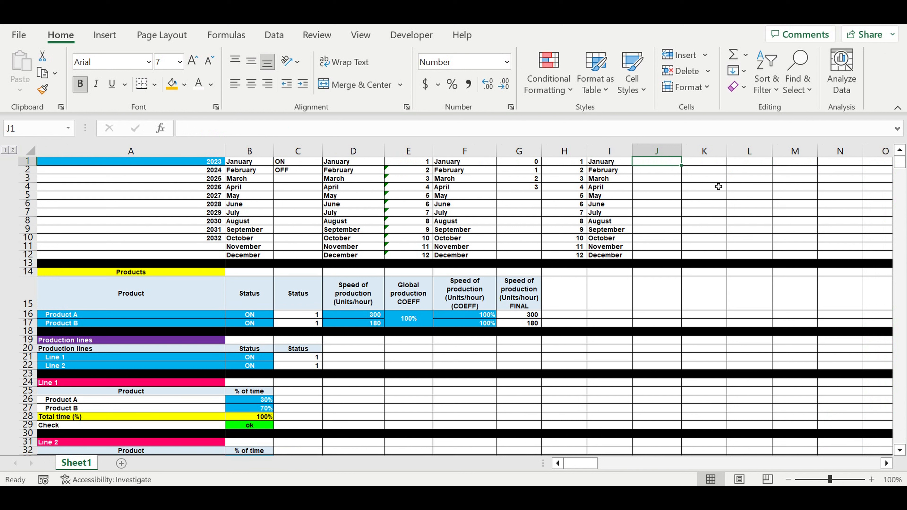
pyautogui.write('evenly')
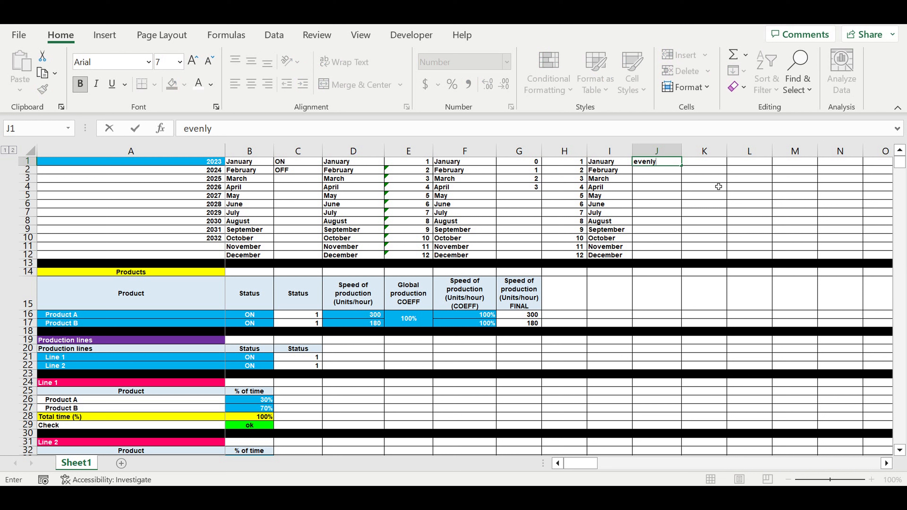
pyautogui.press('Return')
pyautogui.write('regression')
pyautogui.press('Return')
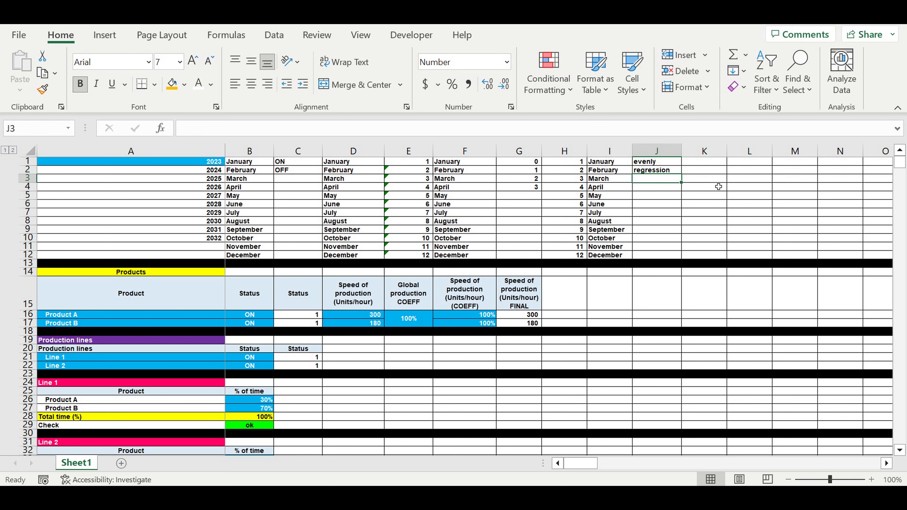
# Add list data validation to B3835 with =$J$1:$J$2 as its source.
pyautogui.scroll(-5, 787, 260)
pyautogui.moveTo(900, 167); pyautogui.dragTo(903, 437)
pyautogui.scroll(3, 335, 330)
pyautogui.click(254, 281)
pyautogui.click(274, 35)
pyautogui.click(704, 87)
pyautogui.click(568, 80)
pyautogui.click(518, 123)
pyautogui.click(666, 152)
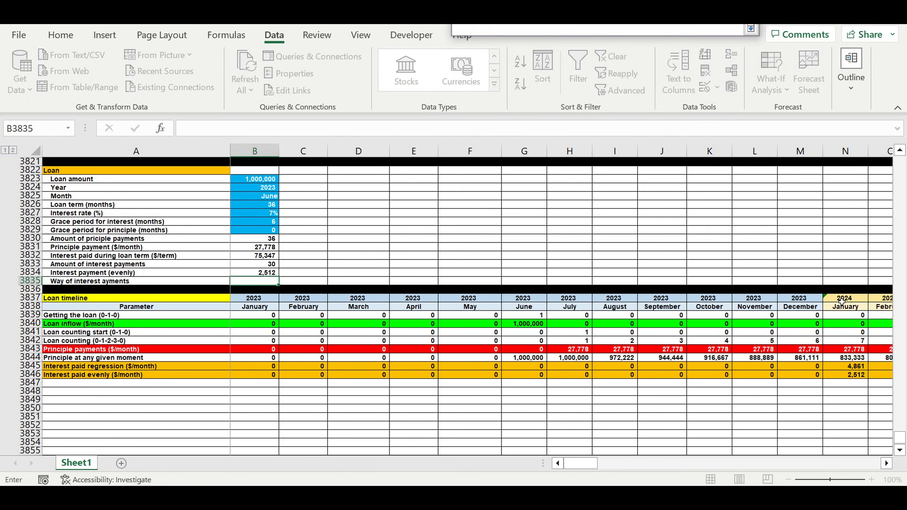
pyautogui.moveTo(900, 440); pyautogui.dragTo(900, 162)
pyautogui.moveTo(654, 163); pyautogui.dragTo(654, 171)
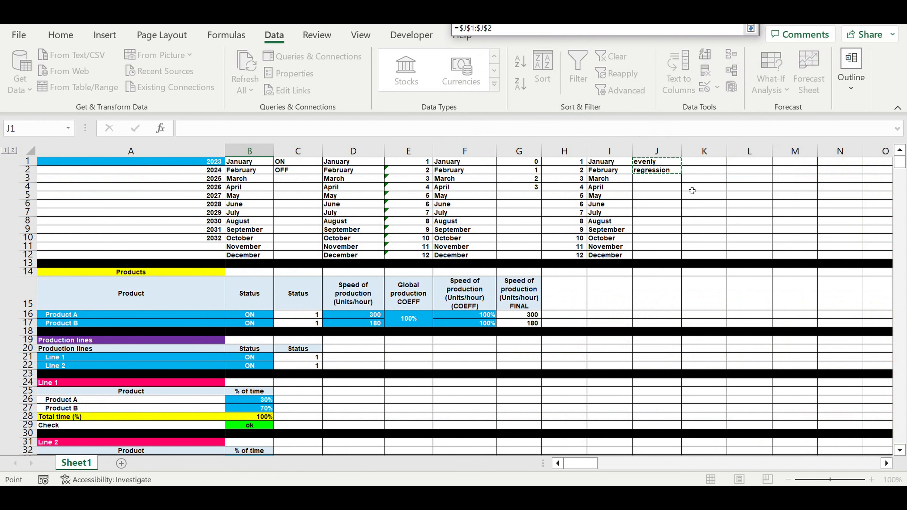
pyautogui.press('Return')
pyautogui.press('Return')
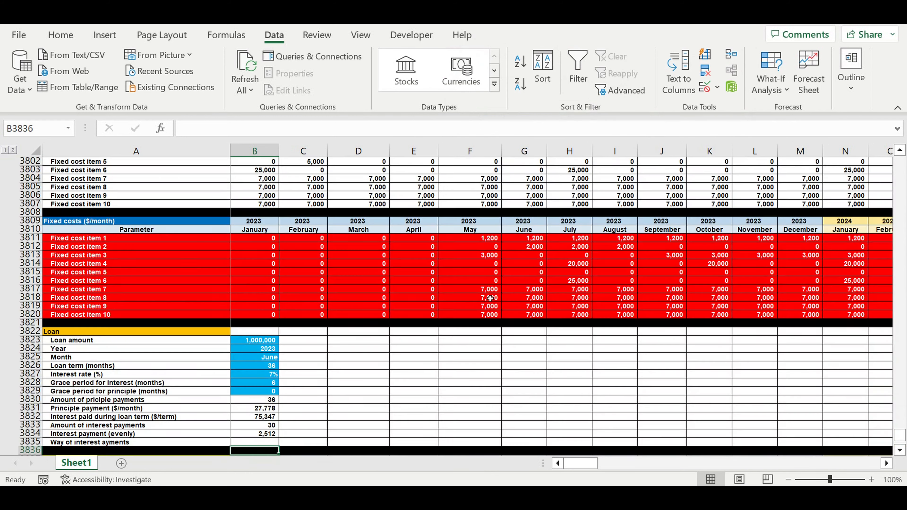
# Choose "evenly" as the way of interest payments in B3835.
pyautogui.click(255, 442)
pyautogui.click(284, 442)
pyautogui.click(254, 450)
# Format B3835 with a blue fill, white font and centred text.
pyautogui.click(60, 35)
pyautogui.click(172, 85)
pyautogui.click(199, 85)
pyautogui.click(251, 85)
pyautogui.click(358, 367)
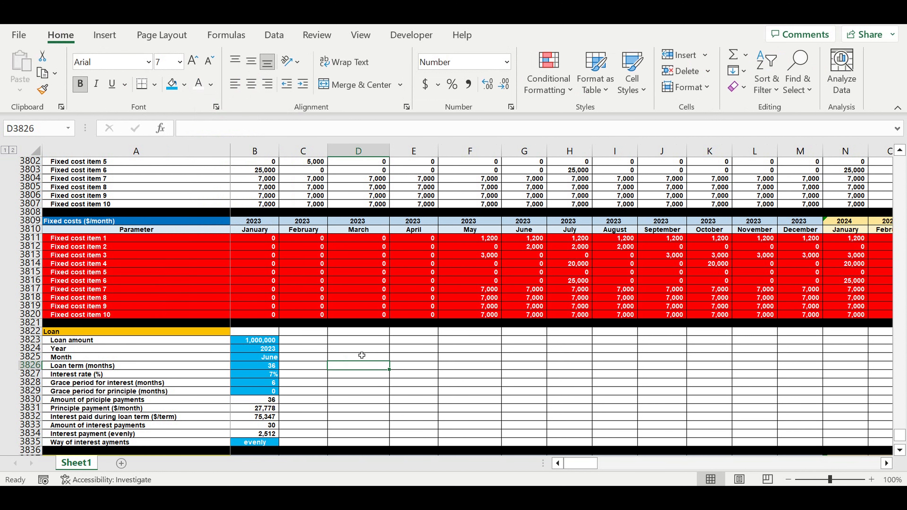
# Check the options offered in the B3835 list, keeping "evenly" selected.
pyautogui.click(263, 442)
pyautogui.click(282, 443)
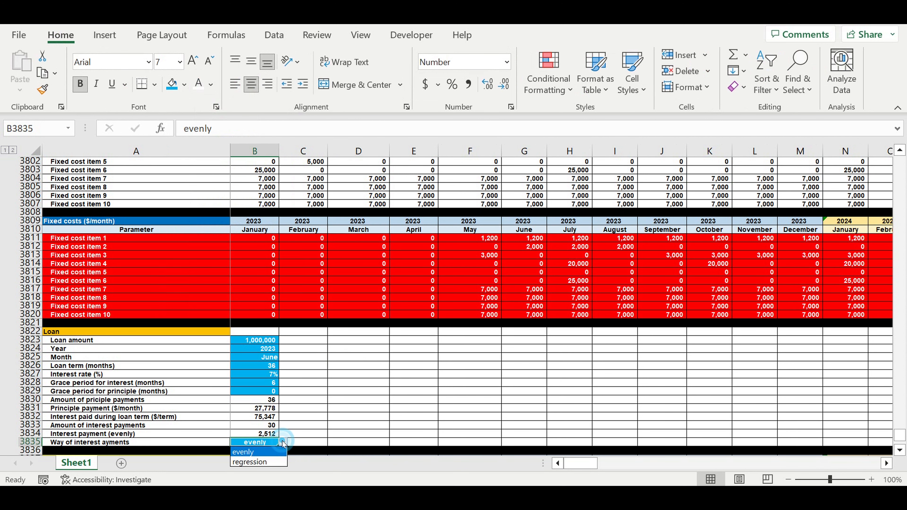
pyautogui.click(283, 443)
pyautogui.click(360, 416)
# Enter the row label "Interest paid ($/month)" in A3847 below the even interest row.
pyautogui.scroll(-2, 364, 363)
pyautogui.scroll(-5, 364, 362)
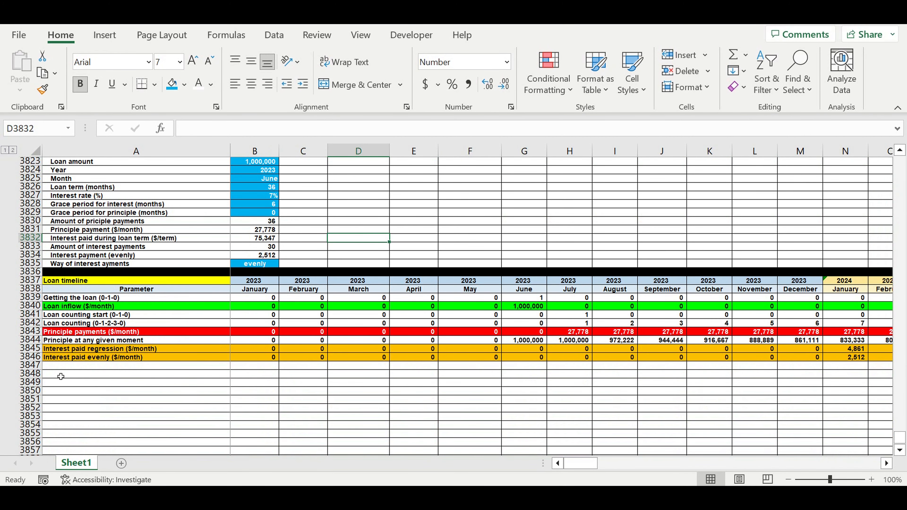
pyautogui.click(61, 366)
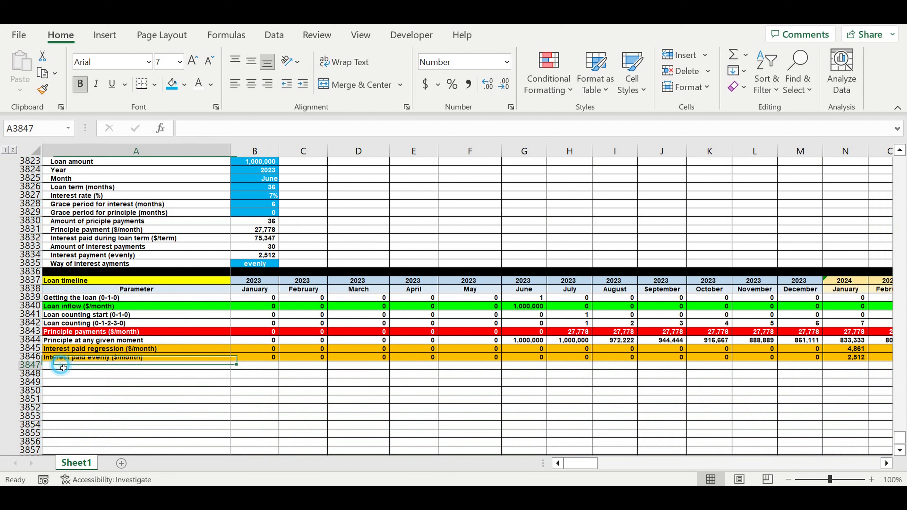
pyautogui.write('Int')
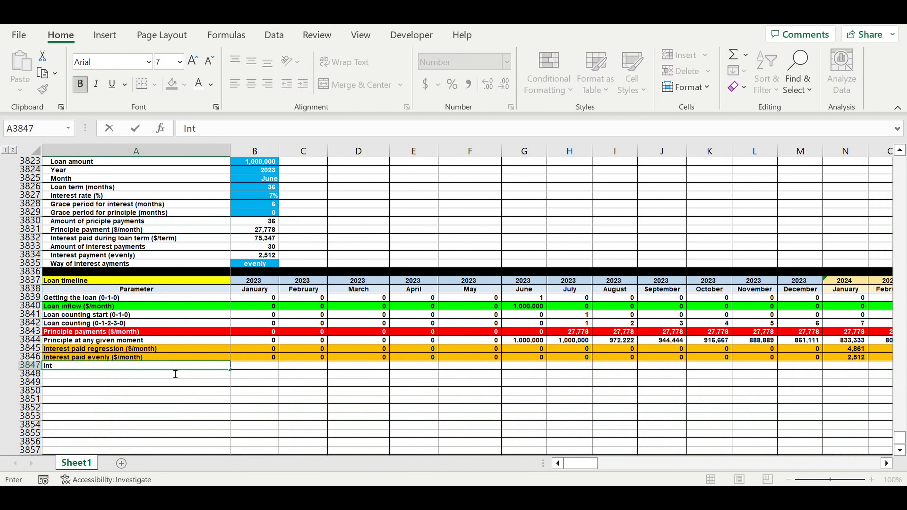
pyautogui.write('erest paid ($')
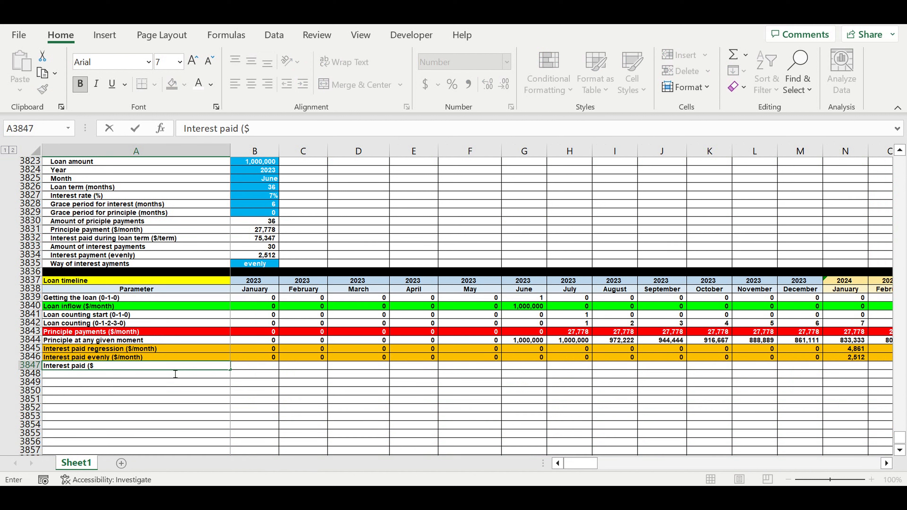
pyautogui.write('/month)')
pyautogui.press('Return')
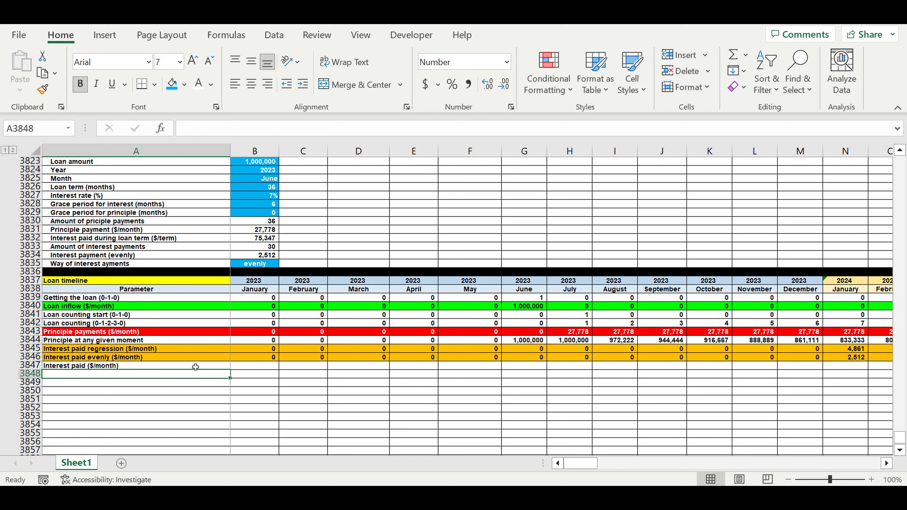
# Begin an IF formula in B3847 that tests whether the interest payment way in B3835 equals "evenly" in J1.
pyautogui.click(251, 369)
pyautogui.write('=if')
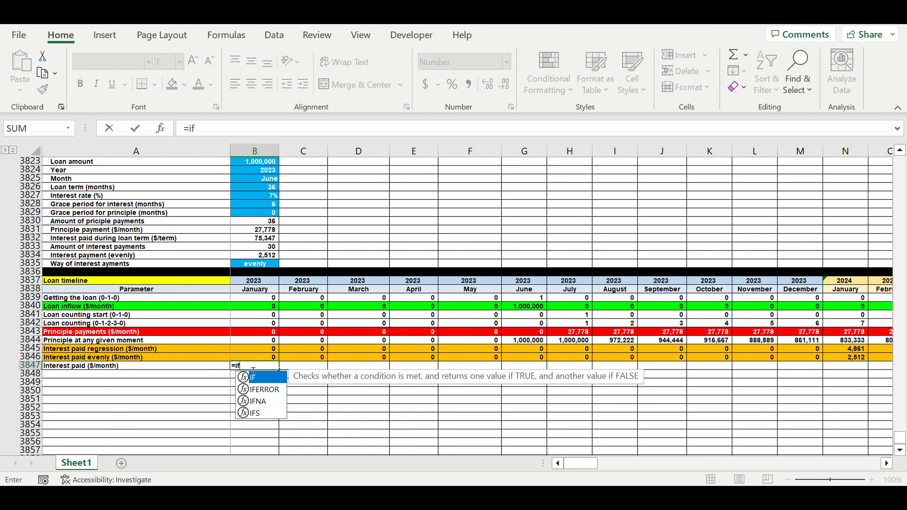
pyautogui.write('(')
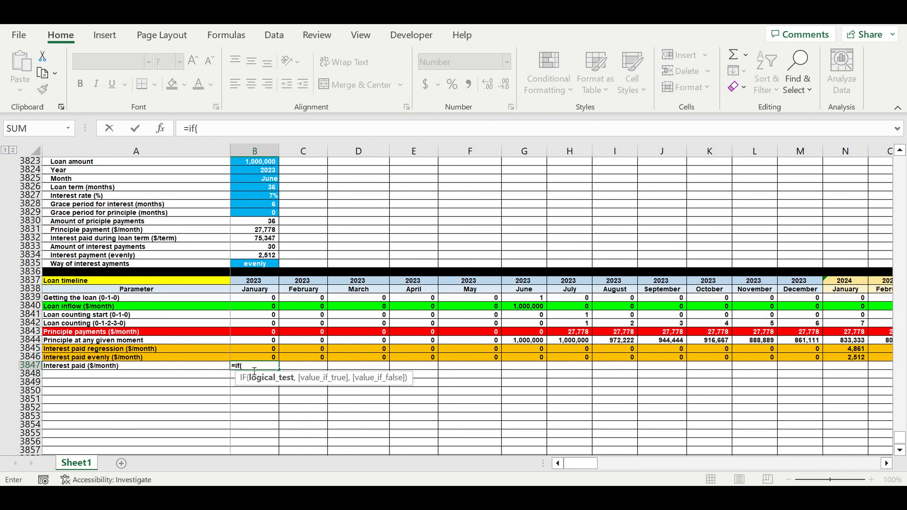
pyautogui.click(255, 266)
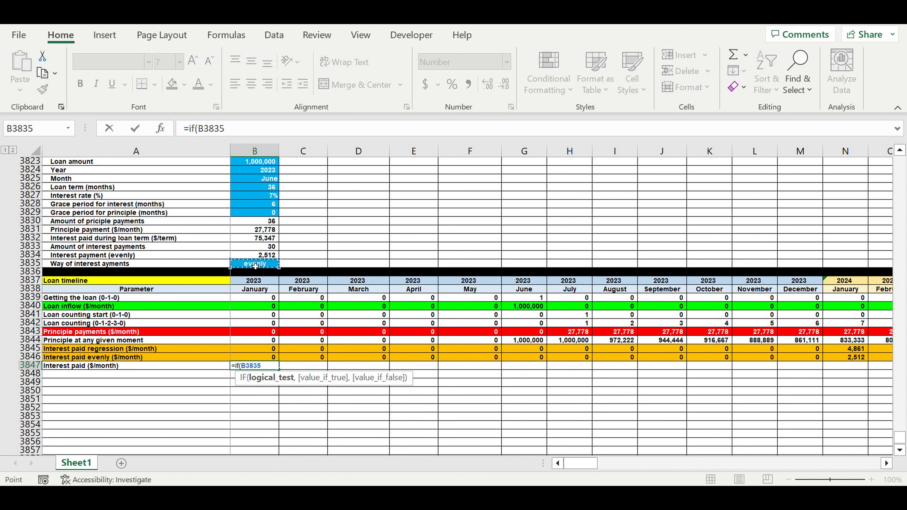
pyautogui.write('=')
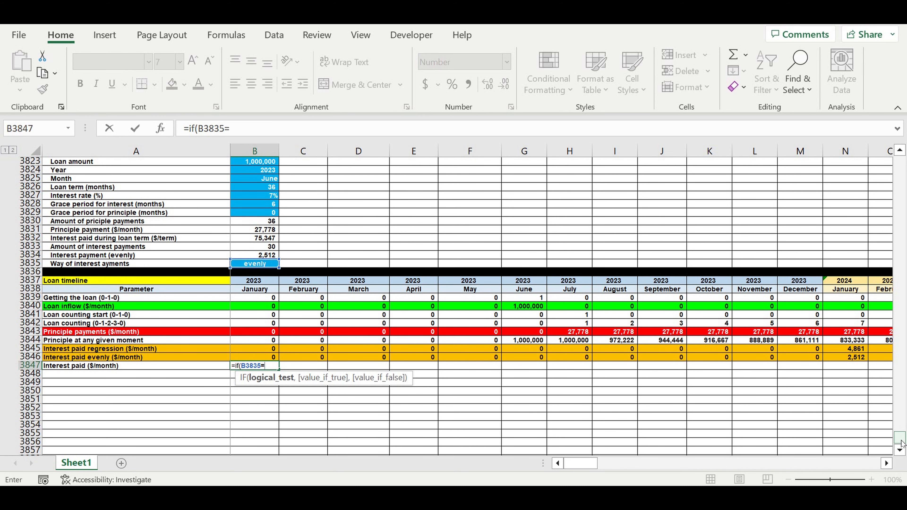
pyautogui.moveTo(900, 444); pyautogui.dragTo(886, 107)
pyautogui.click(652, 165)
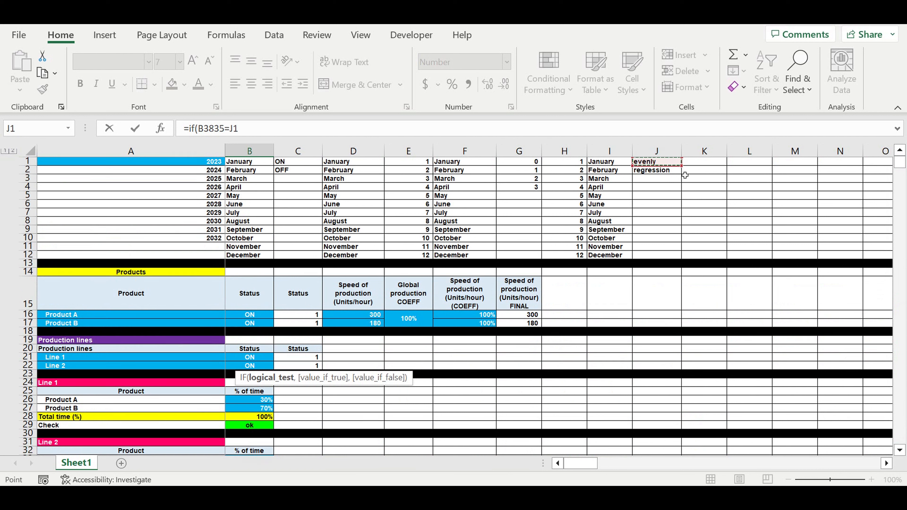
# Make both references in the B3847 test absolute, giving $B$3835=$J$1.
pyautogui.click(233, 131)
pyautogui.write('$')
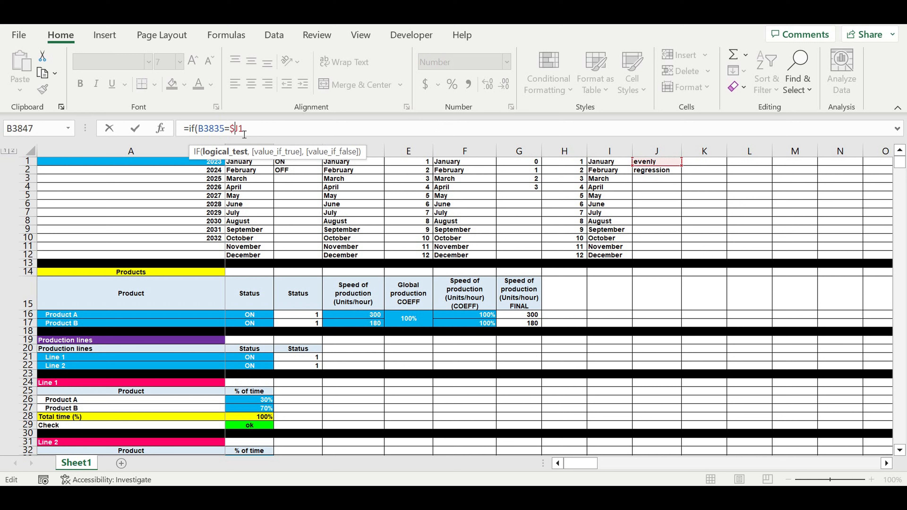
pyautogui.write('$')
pyautogui.write('$')
pyautogui.click(209, 128)
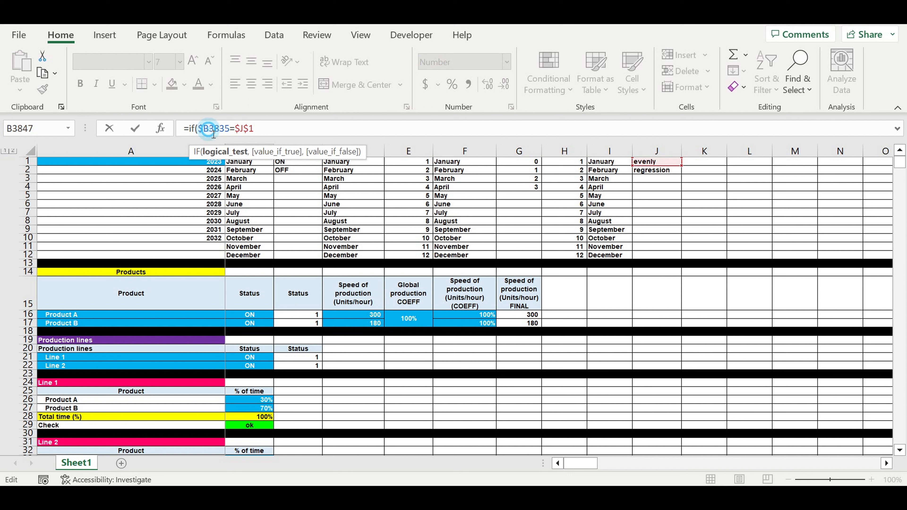
pyautogui.write('$')
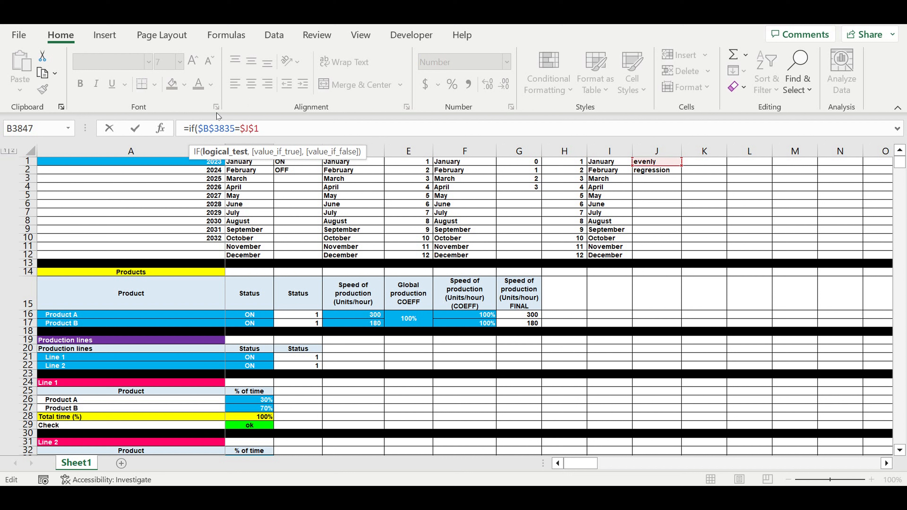
# Complete the B3847 formula to return B3846 if true and B3845 if false: =IF($B$3835=$J$1,B3846,B3845).
pyautogui.click(282, 128)
pyautogui.write(',')
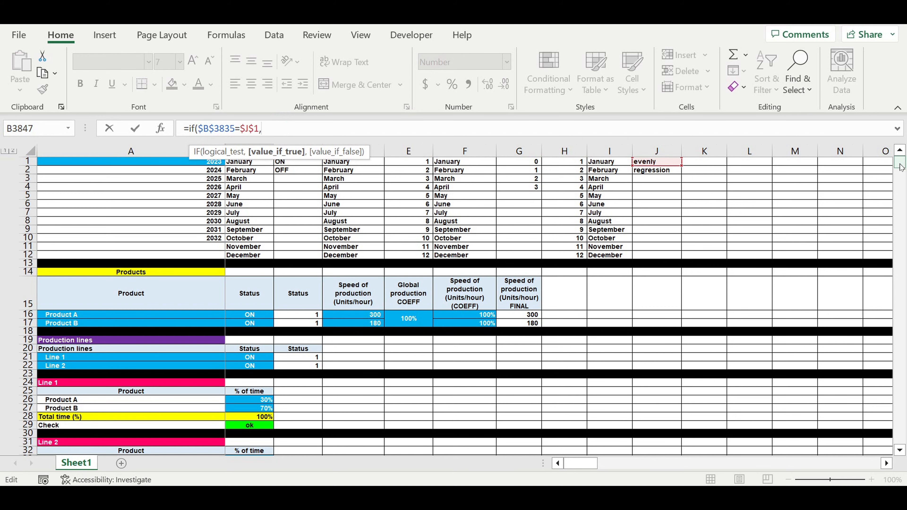
pyautogui.moveTo(900, 166); pyautogui.dragTo(899, 429)
pyautogui.scroll(-4, 464, 419)
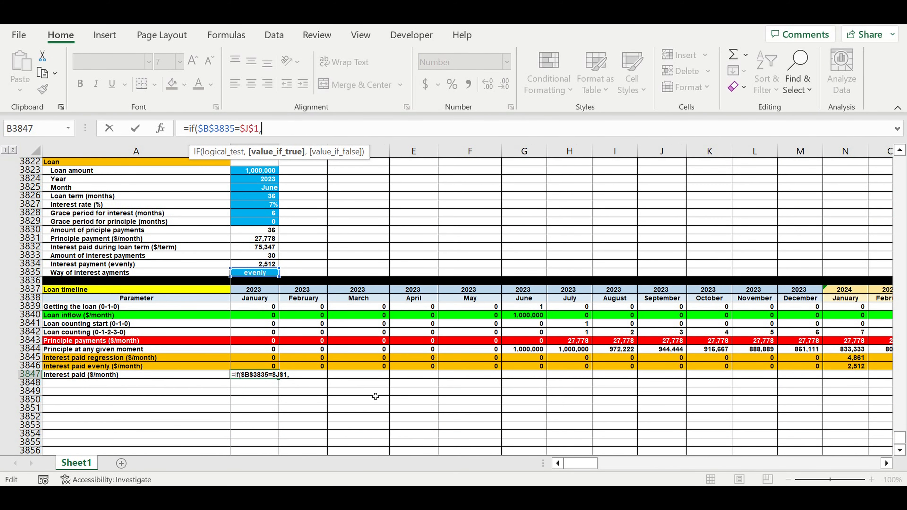
pyautogui.click(251, 369)
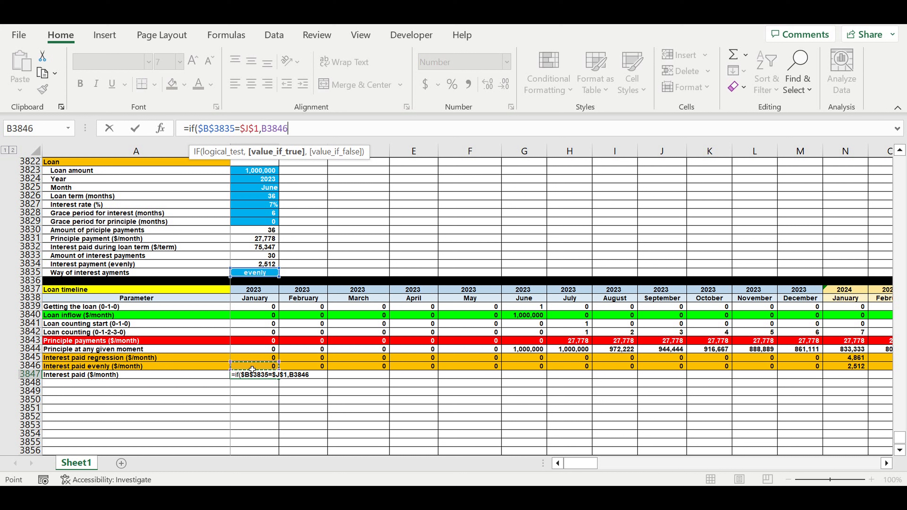
pyautogui.write(',')
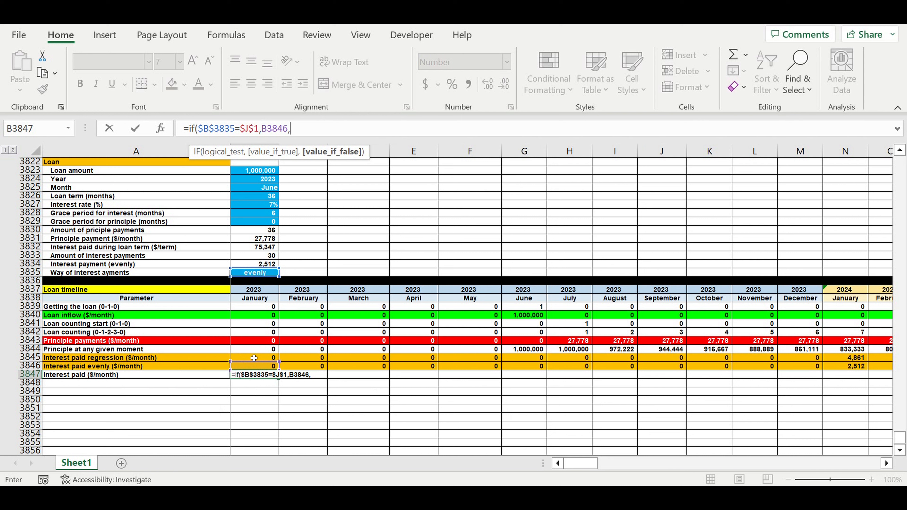
pyautogui.click(251, 359)
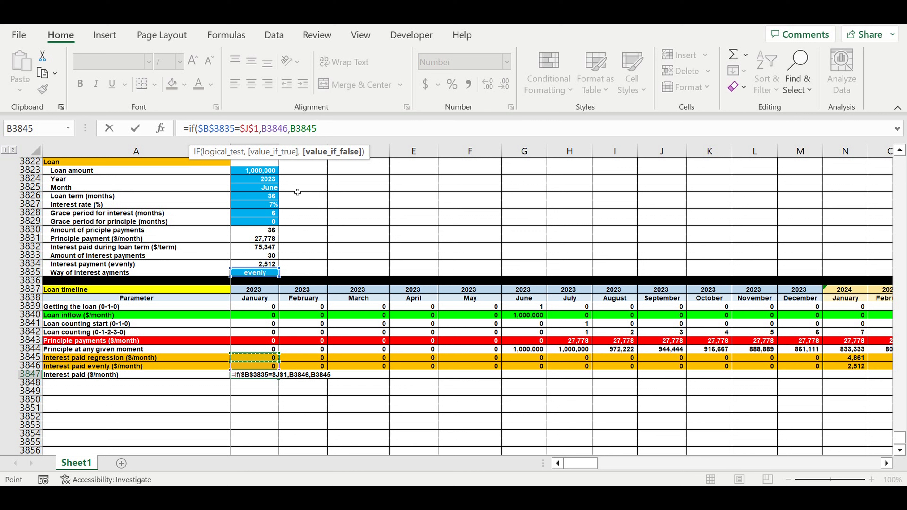
pyautogui.write(')')
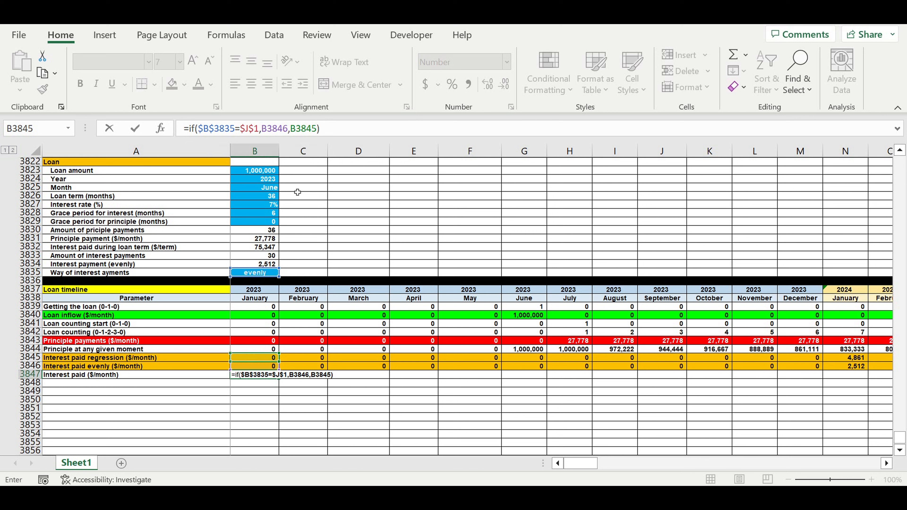
pyautogui.press('Return')
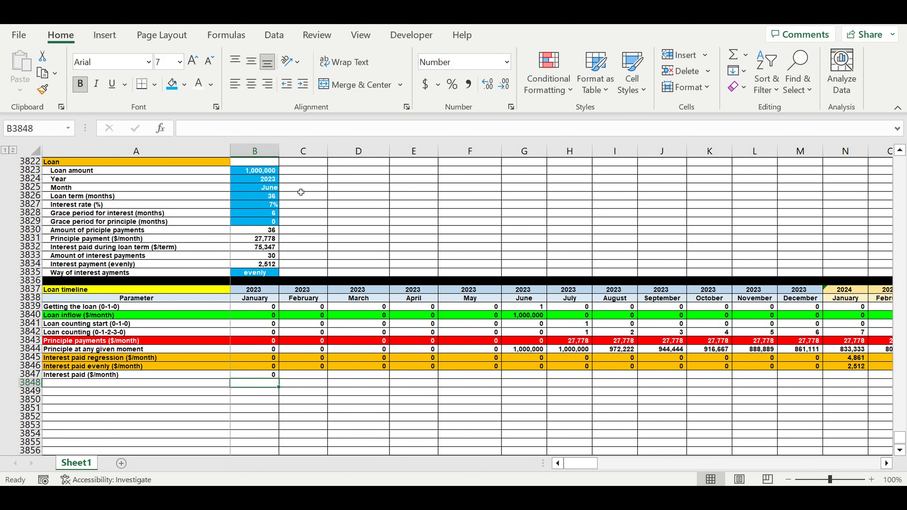
# Format the "Interest paid ($/month)" row 3847 with a red fill and white font.
pyautogui.click(264, 376)
pyautogui.click(30, 374)
pyautogui.click(184, 84)
pyautogui.click(184, 194)
pyautogui.click(198, 85)
pyautogui.click(261, 419)
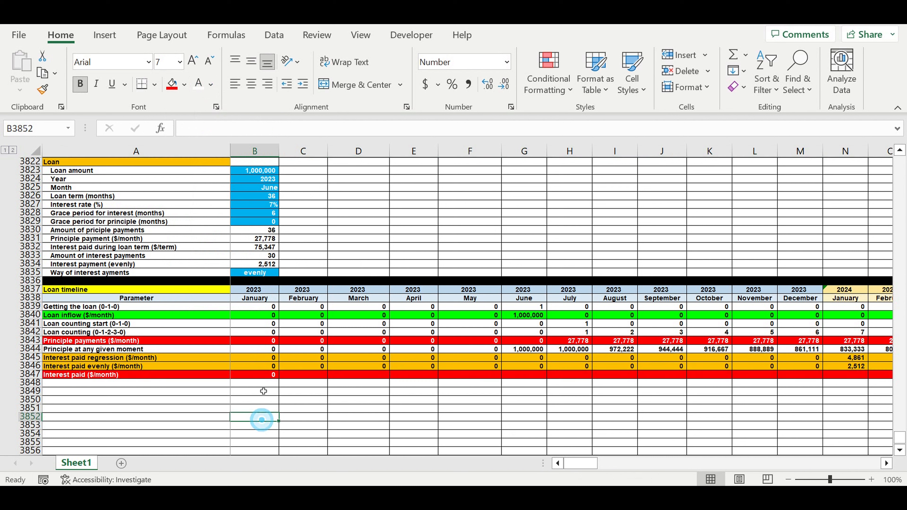
# Copy the B3847 interest formula across row 3847 through all months of the loan timeline.
pyautogui.click(259, 376)
pyautogui.moveTo(281, 383); pyautogui.dragTo(785, 406)
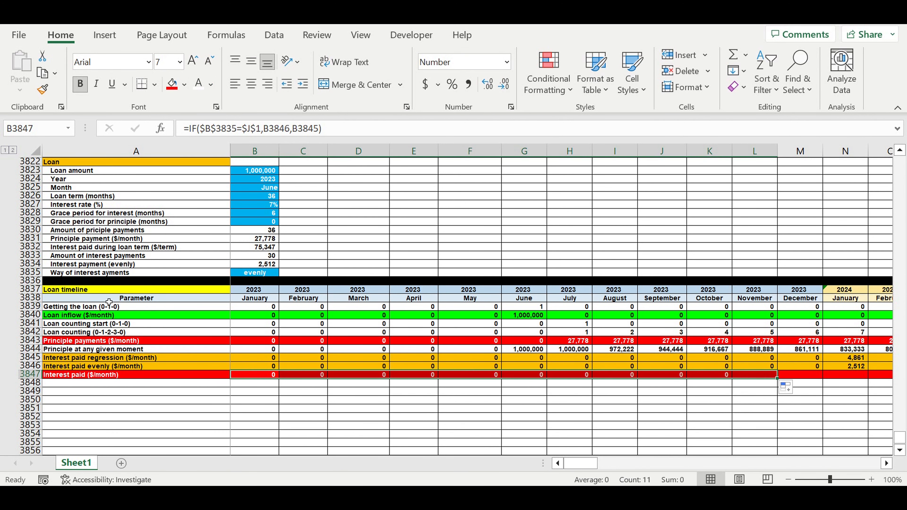
pyautogui.click(636, 416)
pyautogui.click(614, 375)
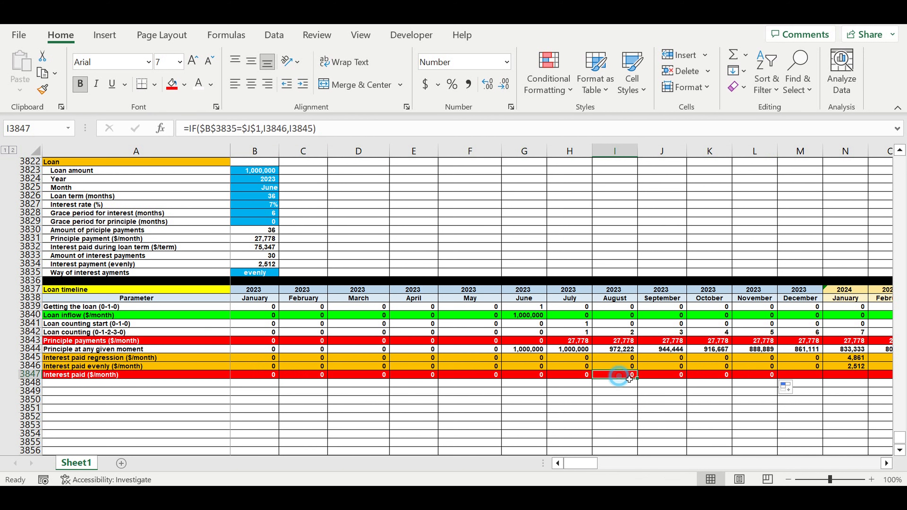
pyautogui.moveTo(637, 378); pyautogui.dragTo(769, 395)
pyautogui.moveTo(840, 463); pyautogui.dragTo(580, 464)
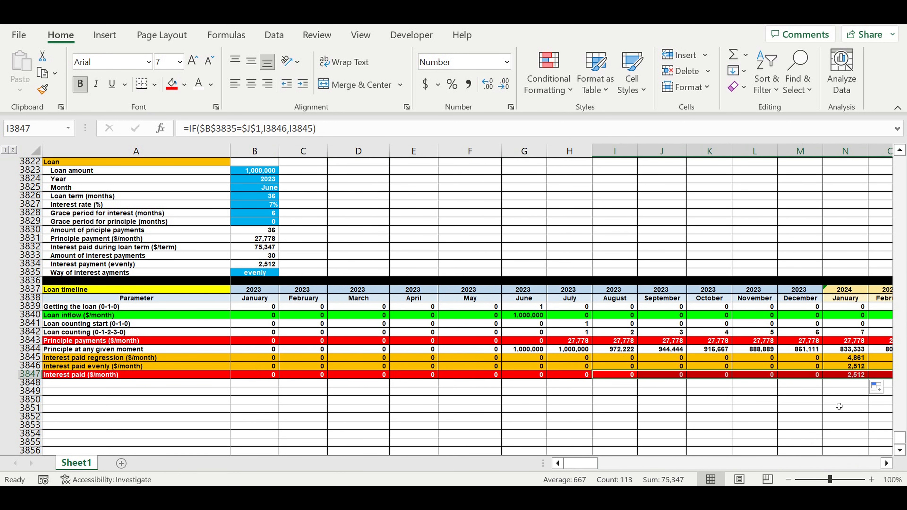
# Switch the way of interest payments in B3835 to "regression" and check the January 2024 interest paid.
pyautogui.click(854, 378)
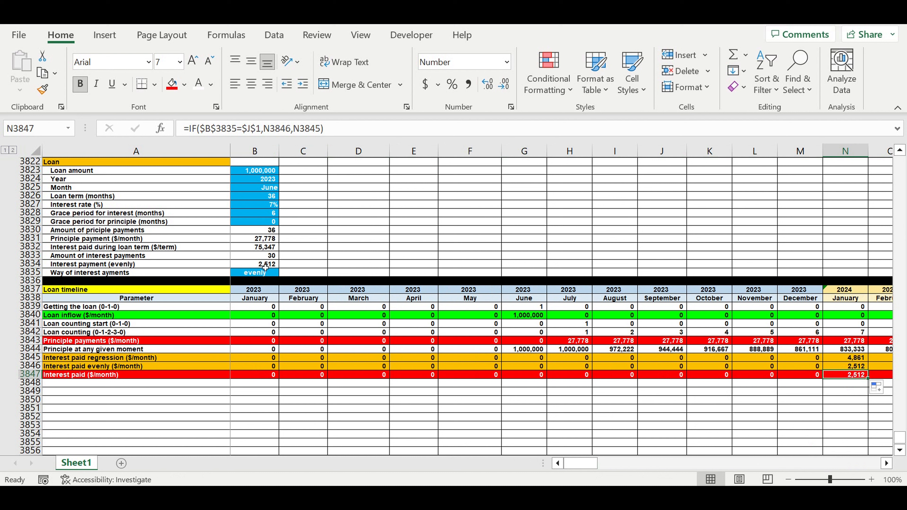
pyautogui.click(257, 272)
pyautogui.click(283, 272)
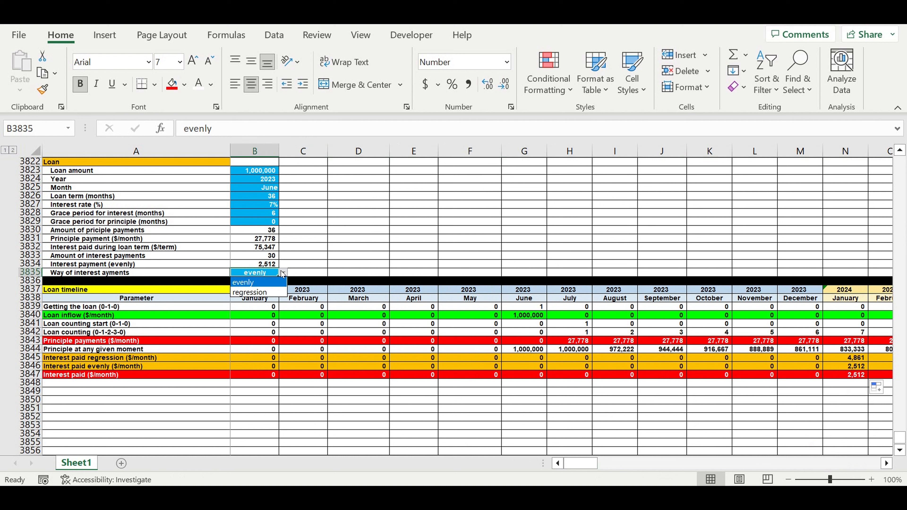
pyautogui.click(259, 292)
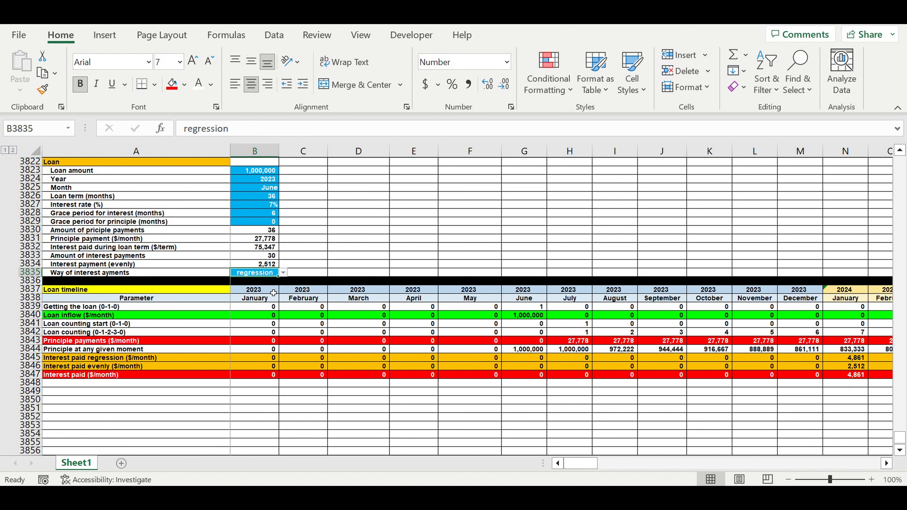
pyautogui.click(861, 375)
# Set the loan month in B3825 to February and check the loan inflow on the timeline.
pyautogui.click(260, 188)
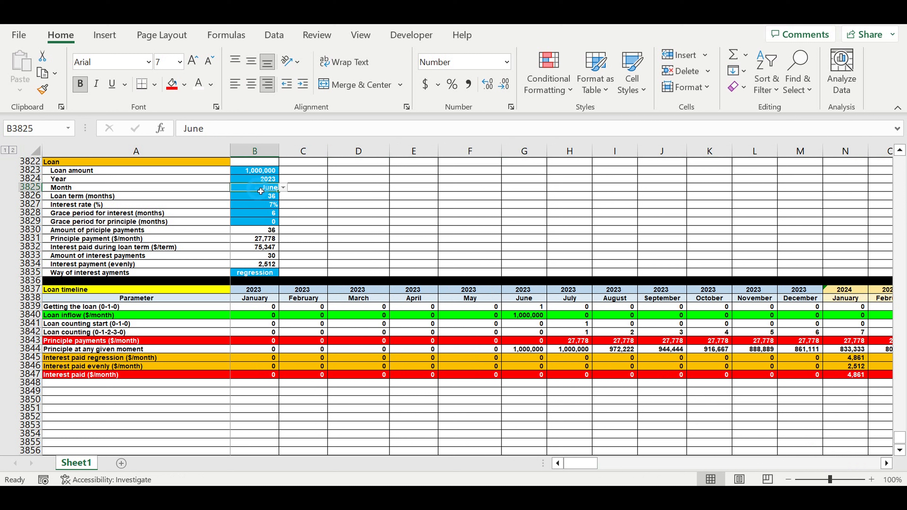
pyautogui.click(283, 188)
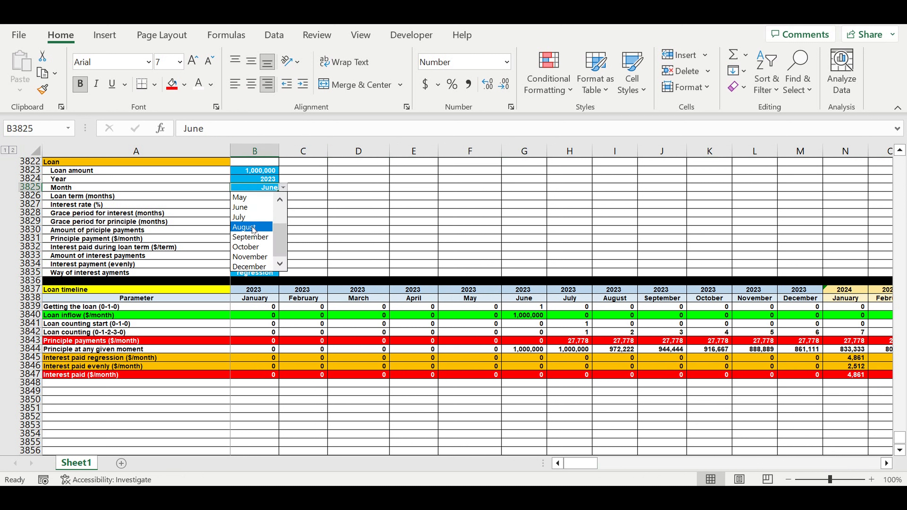
pyautogui.scroll(4, 262, 216)
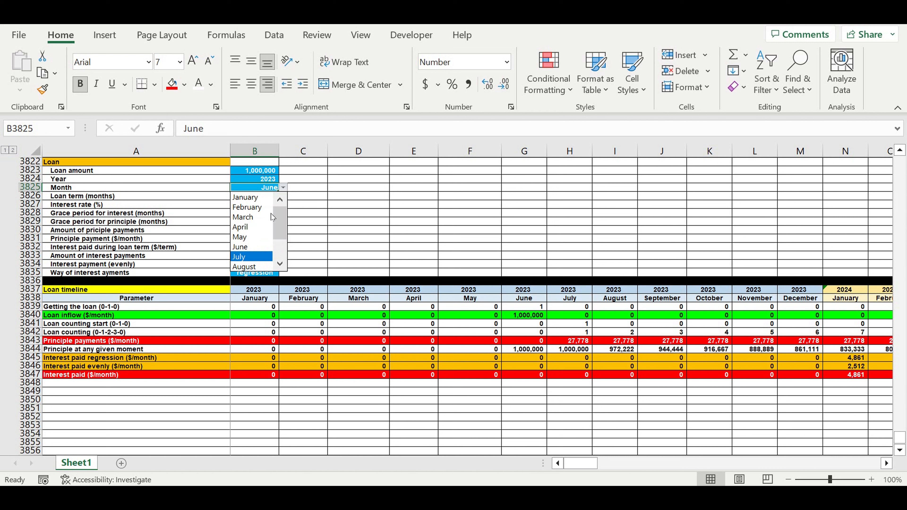
pyautogui.click(247, 207)
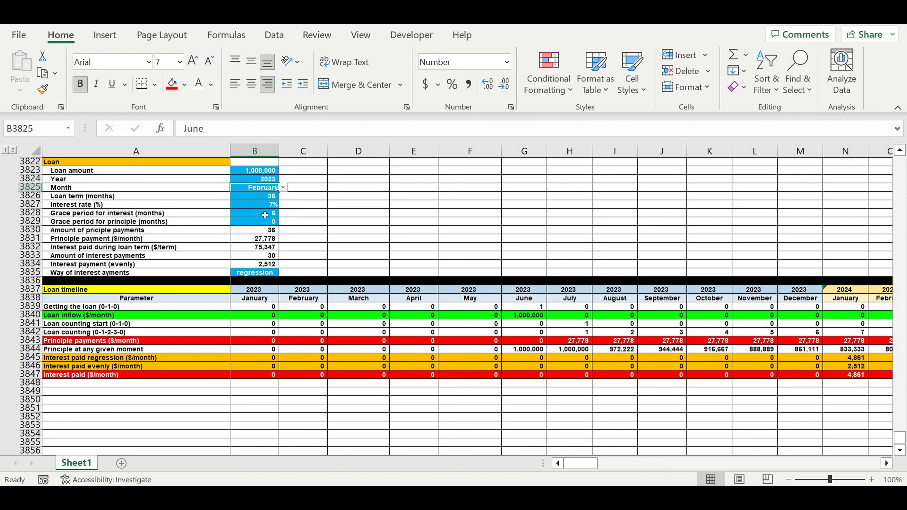
pyautogui.click(397, 373)
pyautogui.click(314, 316)
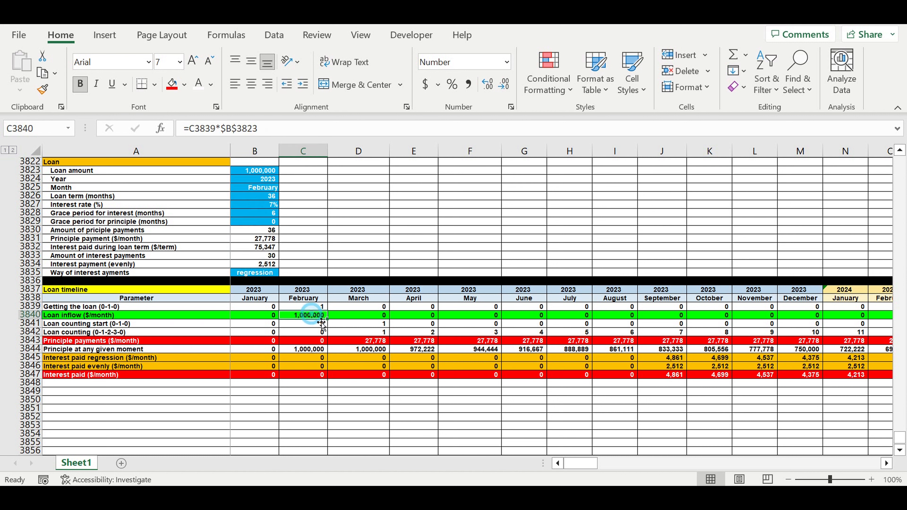
# Set the grace period for interest in B3828 to 3 months.
pyautogui.click(260, 225)
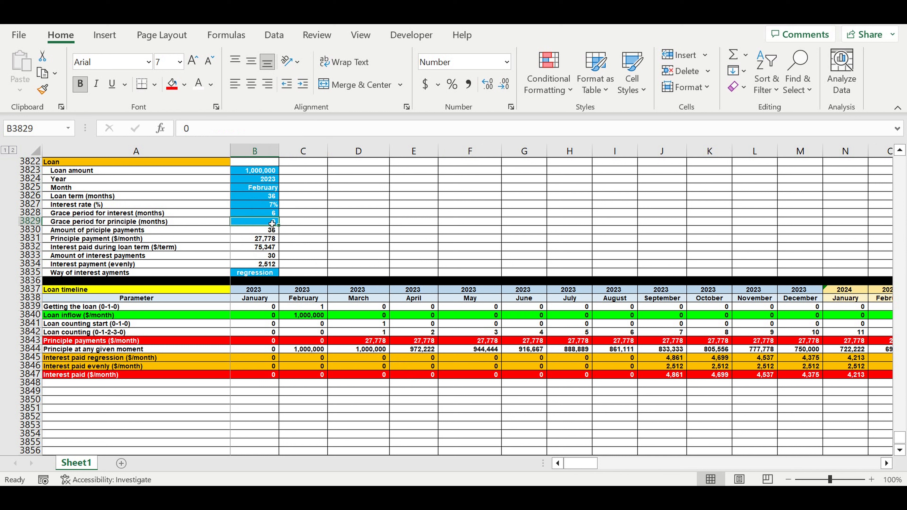
pyautogui.click(261, 215)
pyautogui.write('3')
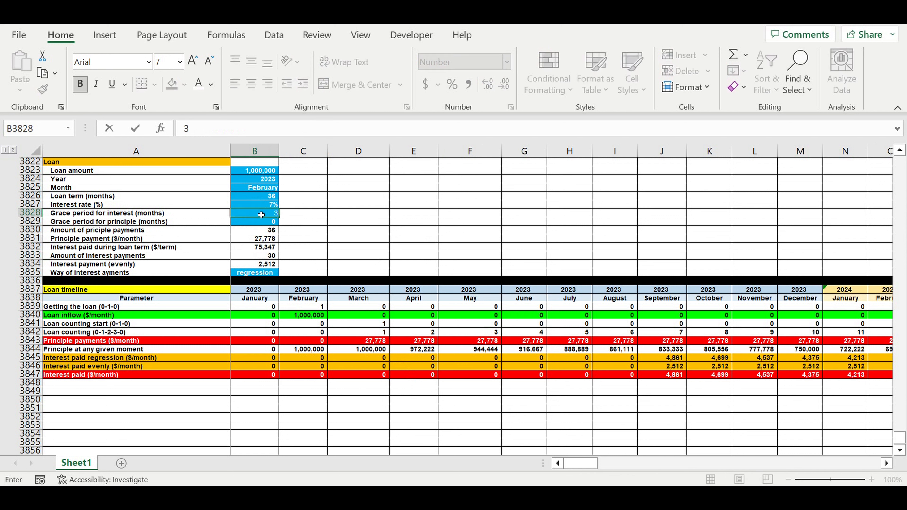
pyautogui.press('Return')
pyautogui.click(560, 409)
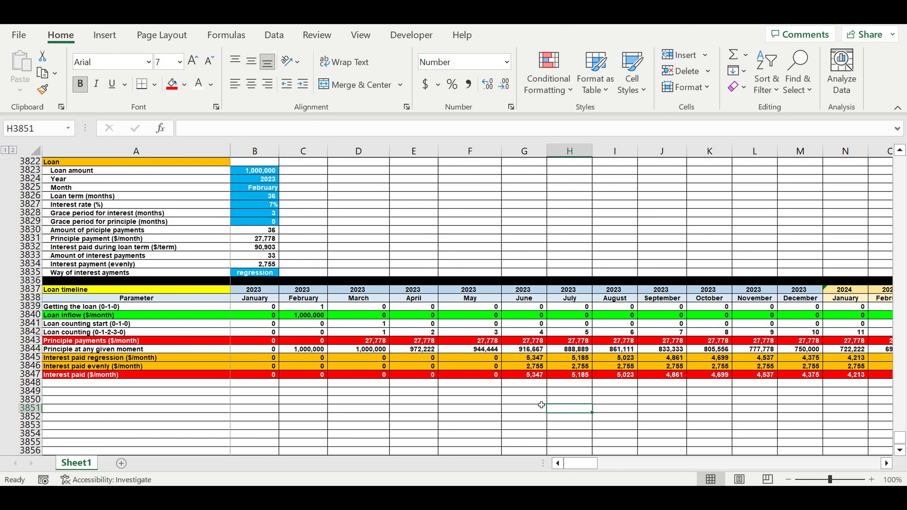
# Set the way of interest payments in B3835 to "evenly" and check the June 2023 interest paid.
pyautogui.click(254, 272)
pyautogui.click(283, 272)
pyautogui.click(250, 287)
pyautogui.click(546, 415)
pyautogui.click(534, 374)
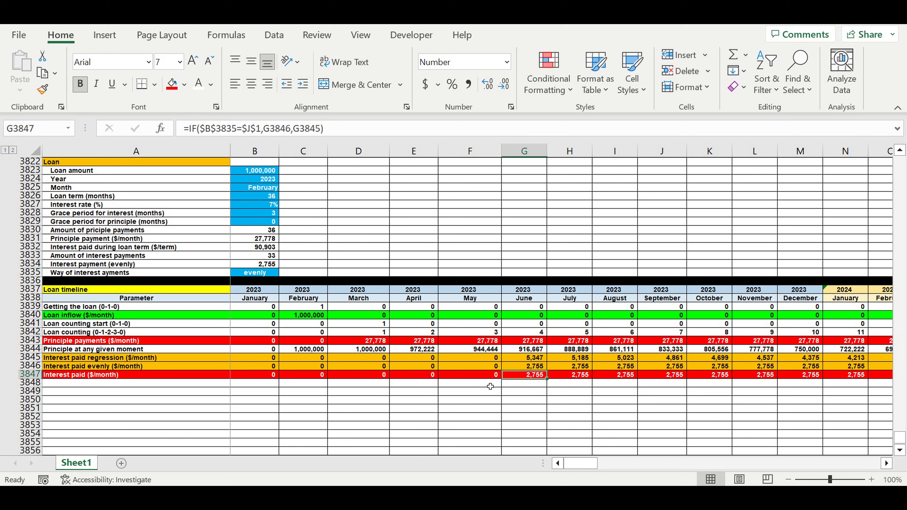
# Fill row 3848 below the loan timeline with black as a separator.
pyautogui.click(35, 382)
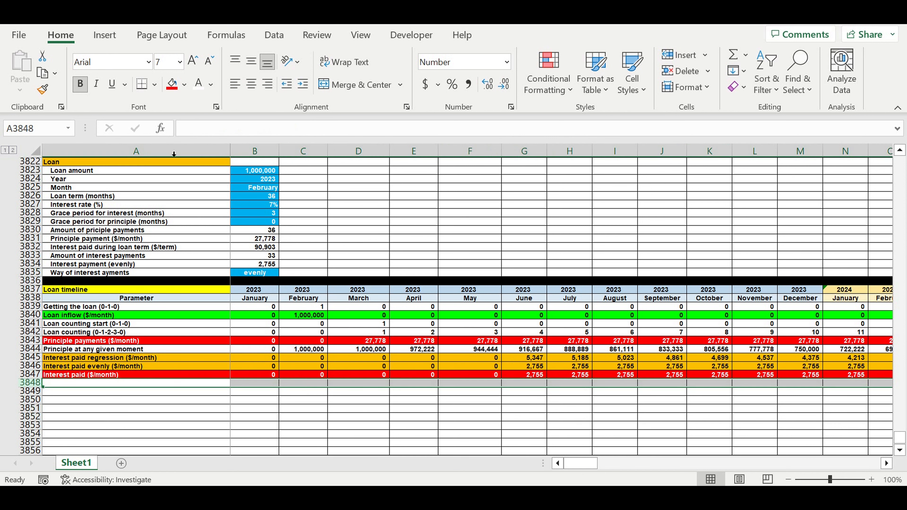
pyautogui.click(184, 85)
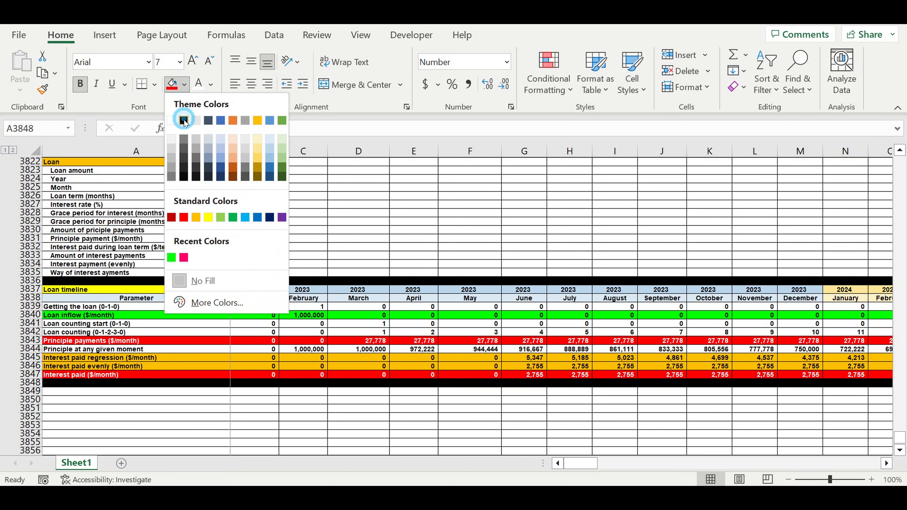
pyautogui.click(184, 120)
# Indent the loan timeline parameter labels in A3839:A3847 by one level.
pyautogui.moveTo(93, 307); pyautogui.dragTo(87, 375)
pyautogui.click(303, 85)
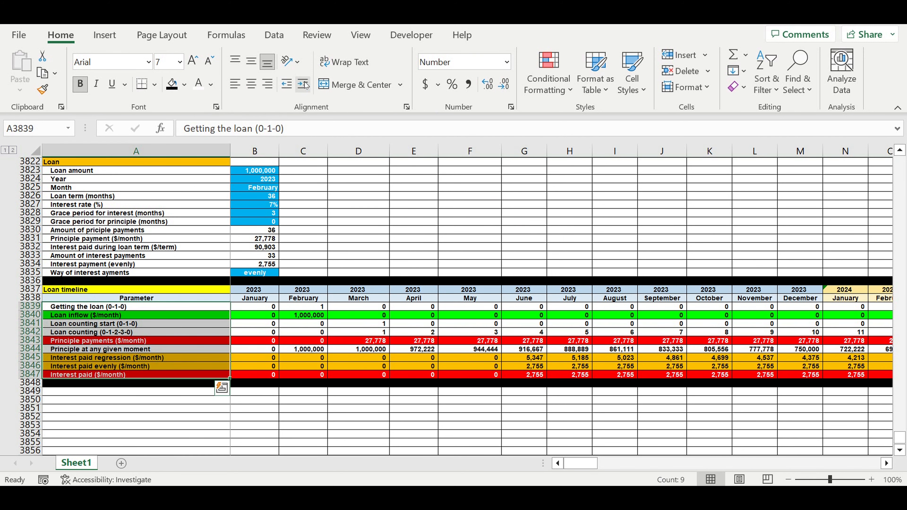
pyautogui.click(105, 427)
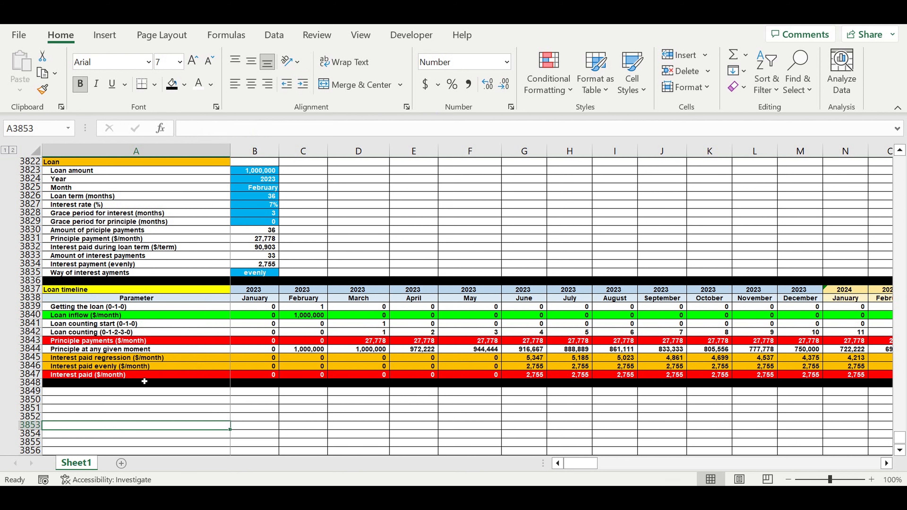
pyautogui.click(219, 426)
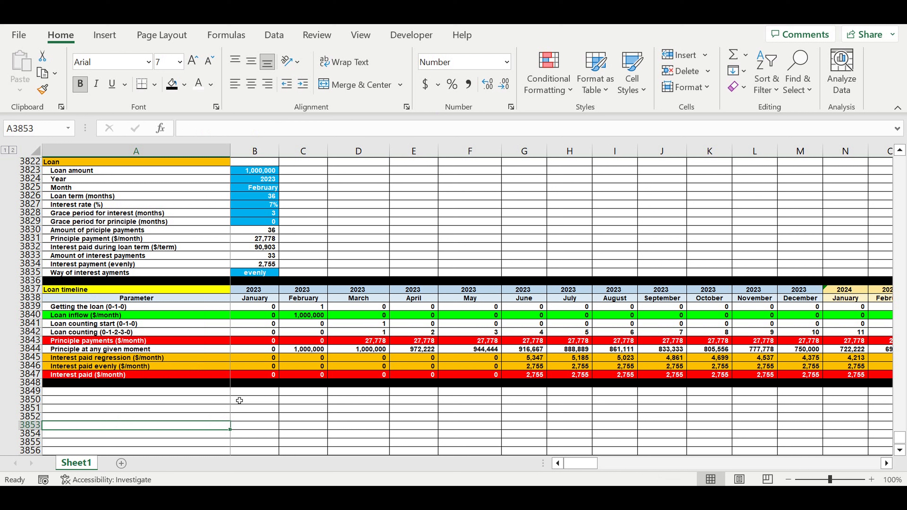